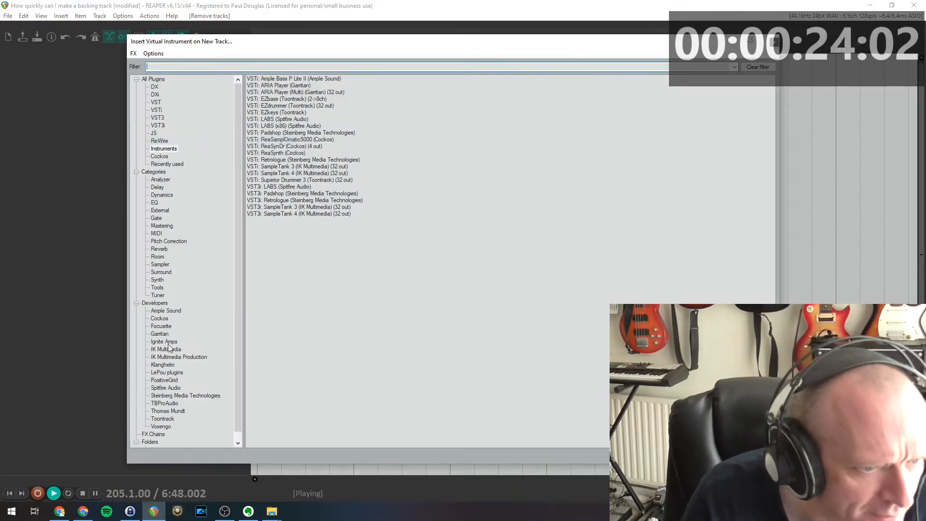
# Insert the Toontrack EZdrummer (32 out) instrument on a new track, declining the extra output tracks.
pyautogui.click(162, 418)
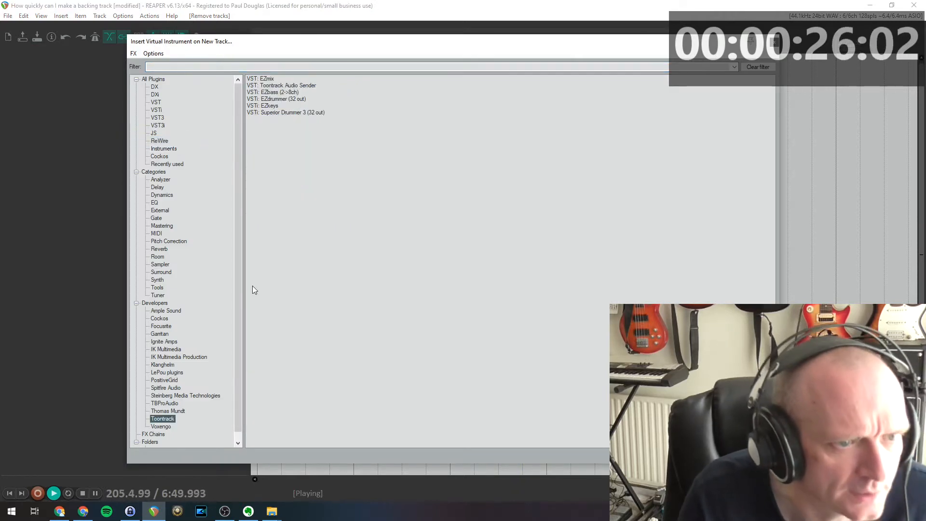
pyautogui.click(293, 99)
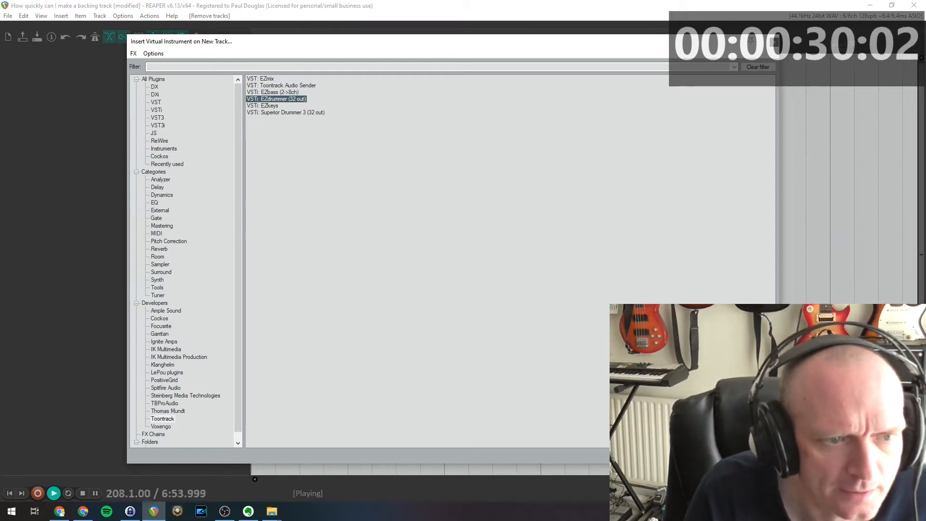
pyautogui.click(717, 456)
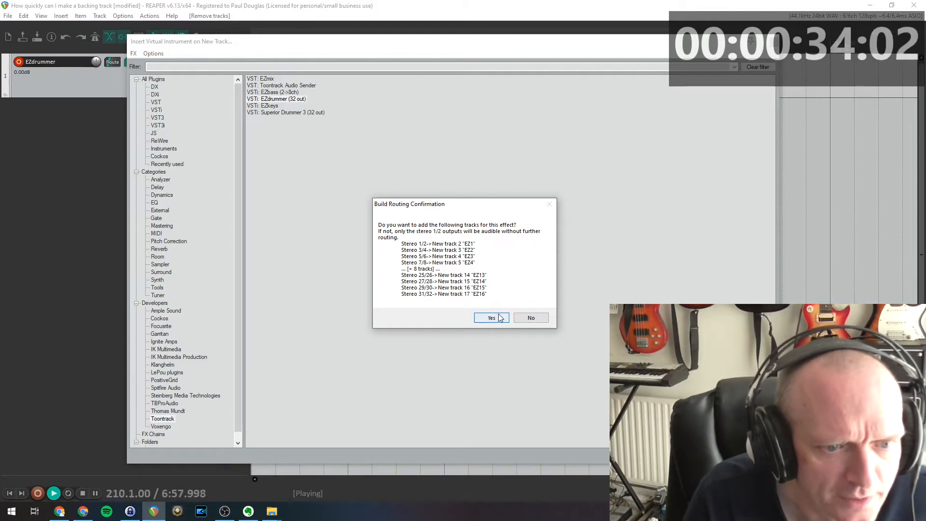
pyautogui.click(532, 317)
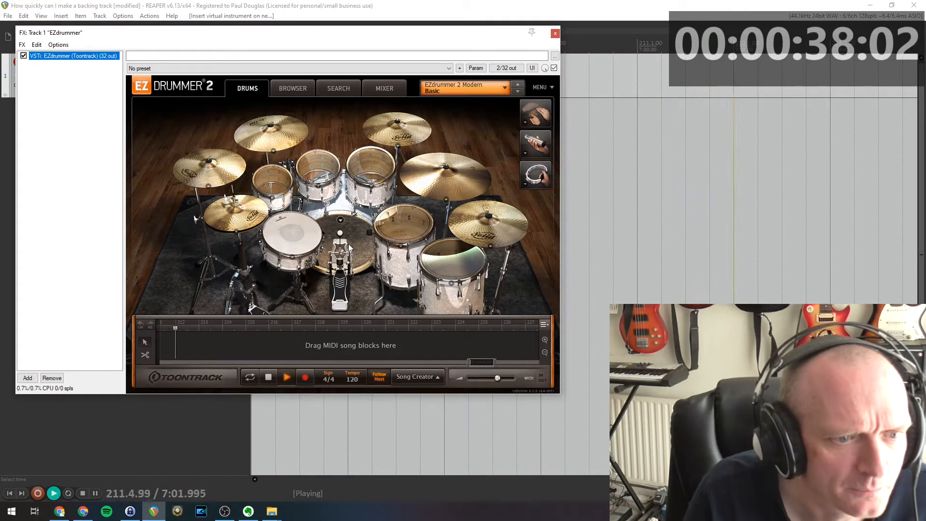
# Audition the kick and snare drums in EZdrummer and stop its transport.
pyautogui.click(348, 245)
pyautogui.click(290, 222)
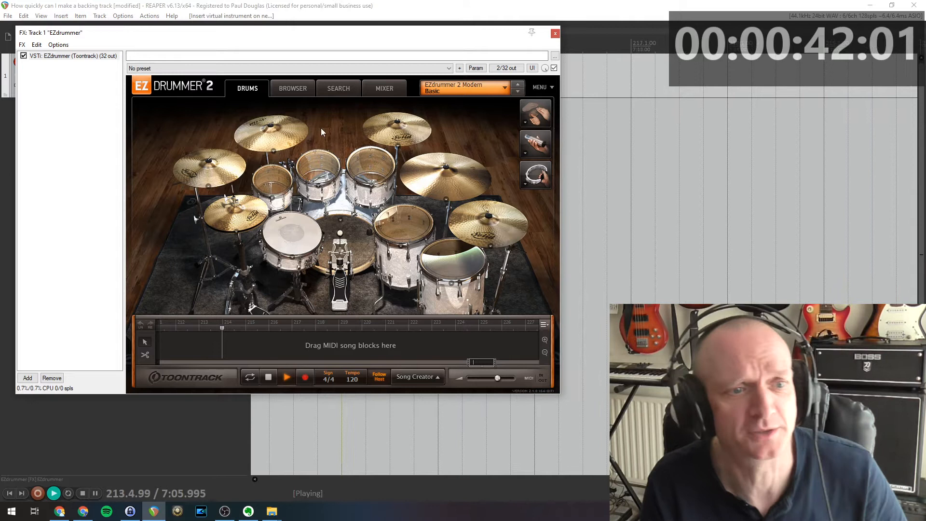
pyautogui.moveTo(352, 35); pyautogui.dragTo(602, 87)
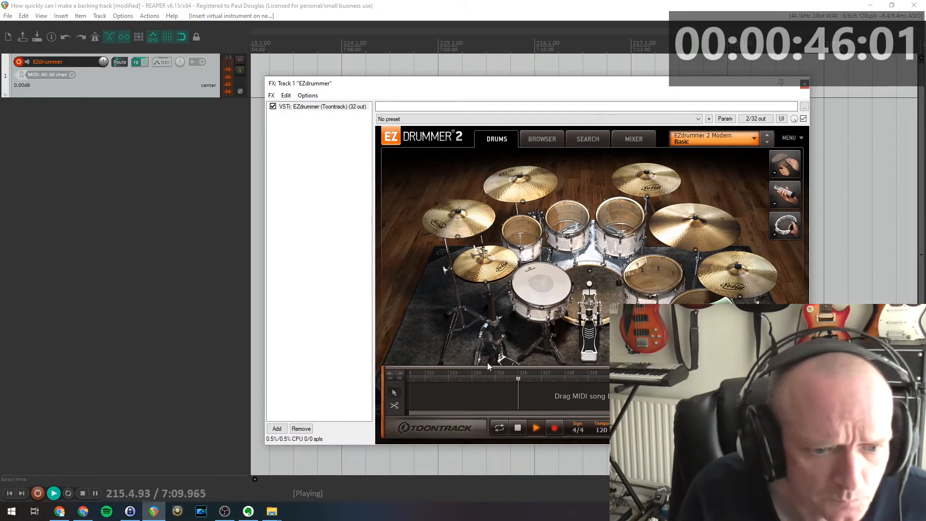
pyautogui.click(518, 428)
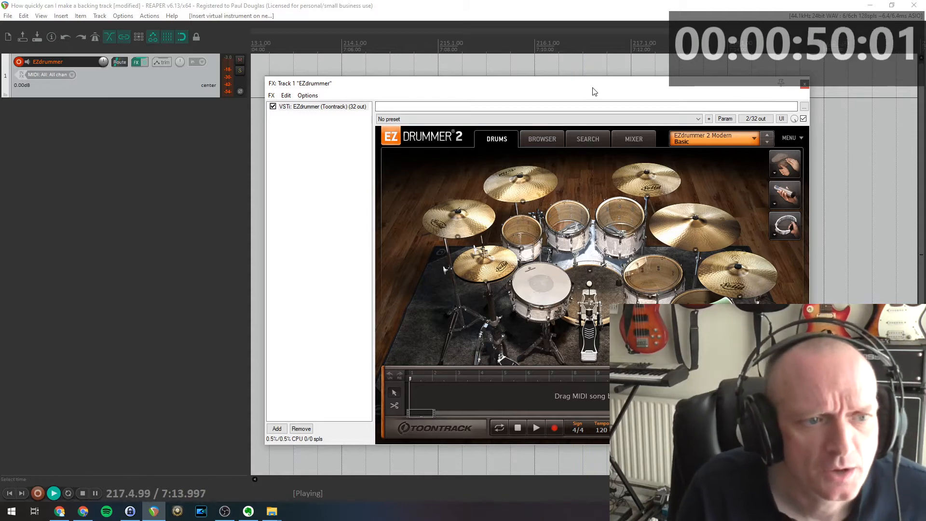
pyautogui.moveTo(595, 92); pyautogui.dragTo(585, 105)
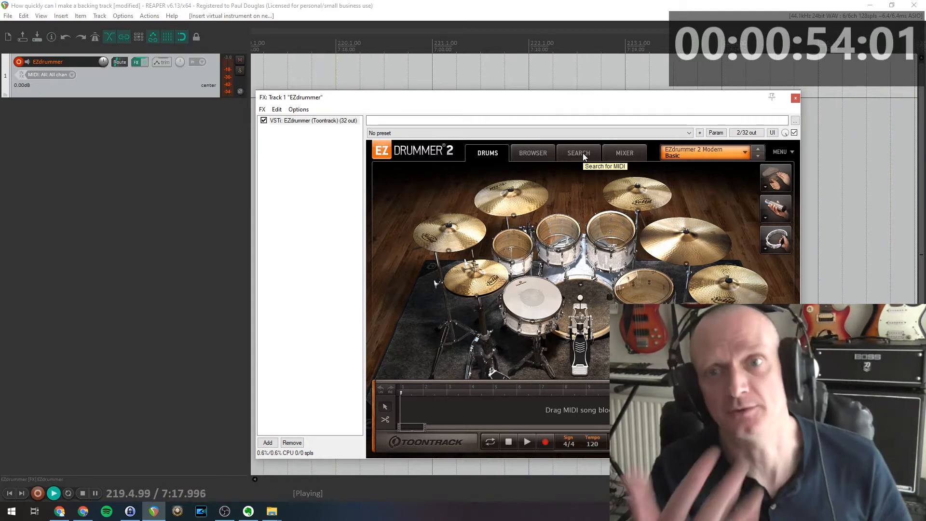
# Stop the project playback and set the project tempo to 80 BPM, with EZdrummer's MIDI search open.
pyautogui.click(583, 153)
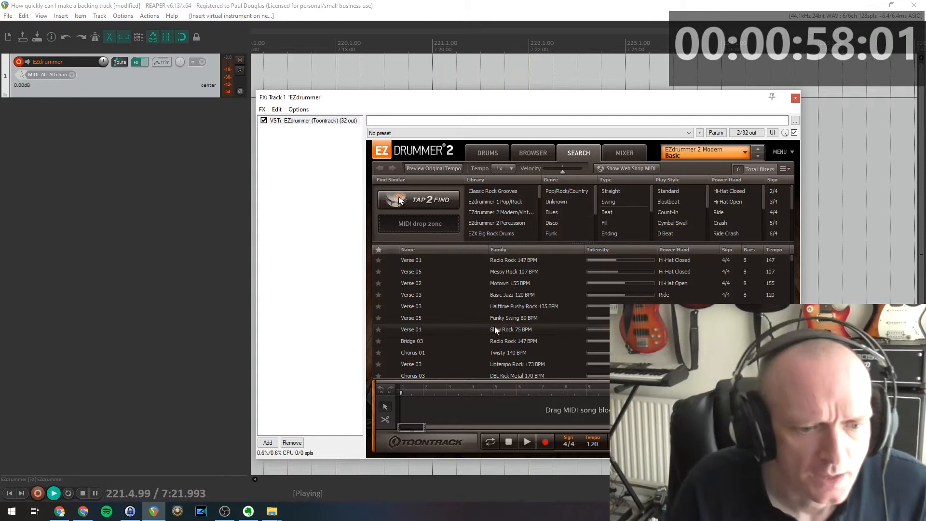
pyautogui.click(83, 494)
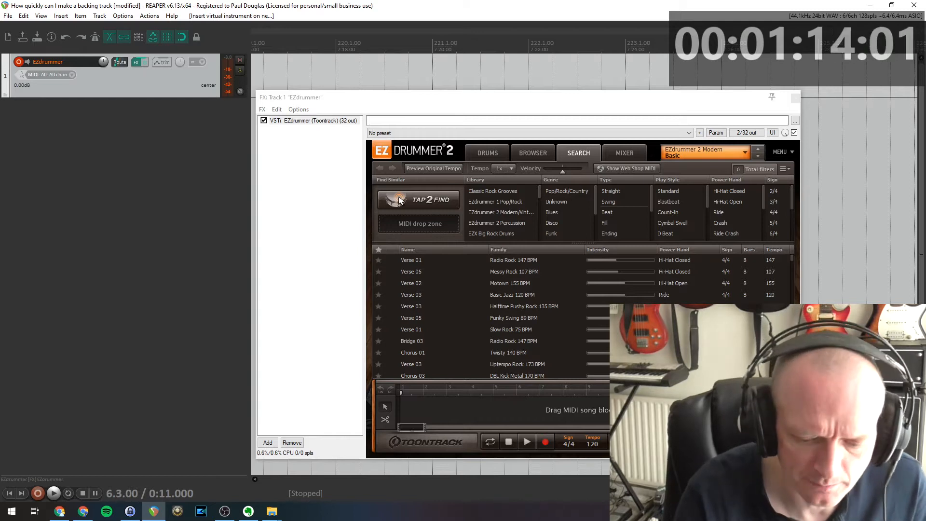
pyautogui.press('Return')
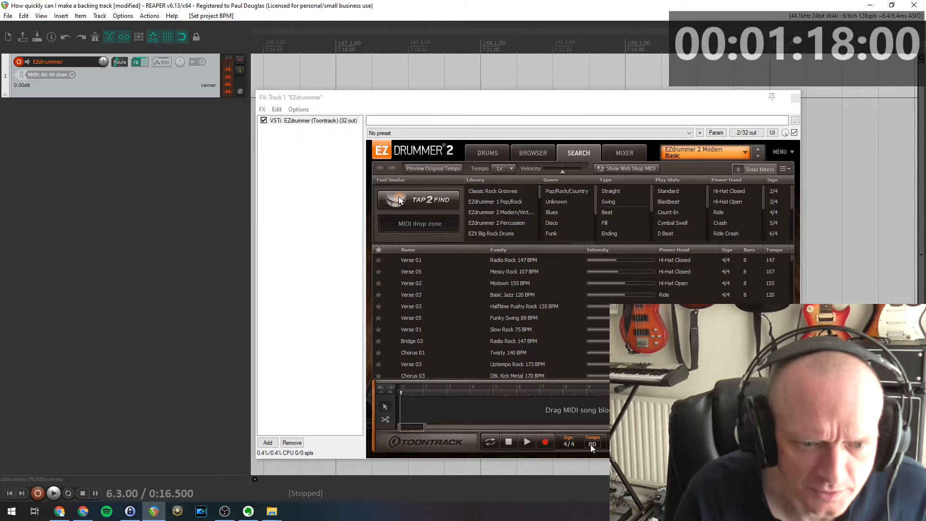
pyautogui.moveTo(559, 97); pyautogui.dragTo(560, 69)
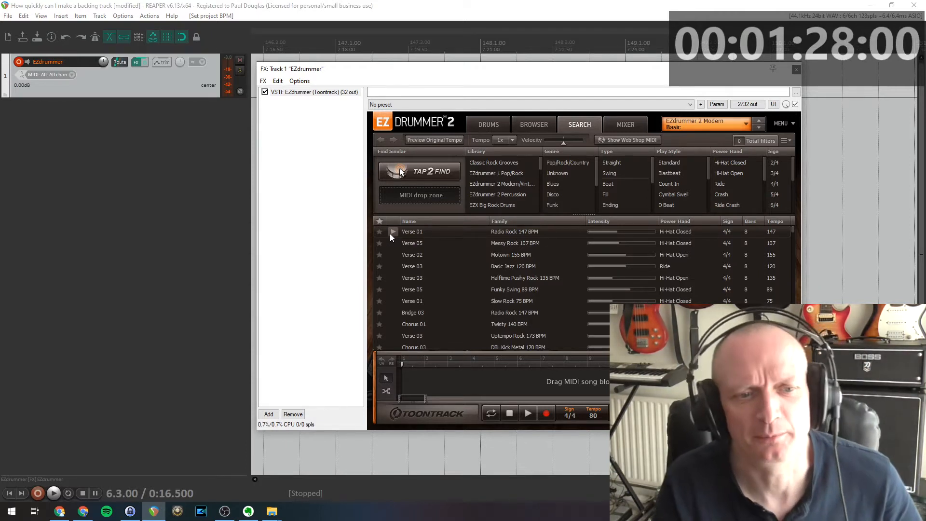
# Filter the MIDI grooves by the Hard Rock Grooves and Rock Songs libraries and the Pop/Rock/Country genre.
pyautogui.moveTo(542, 162); pyautogui.dragTo(541, 174)
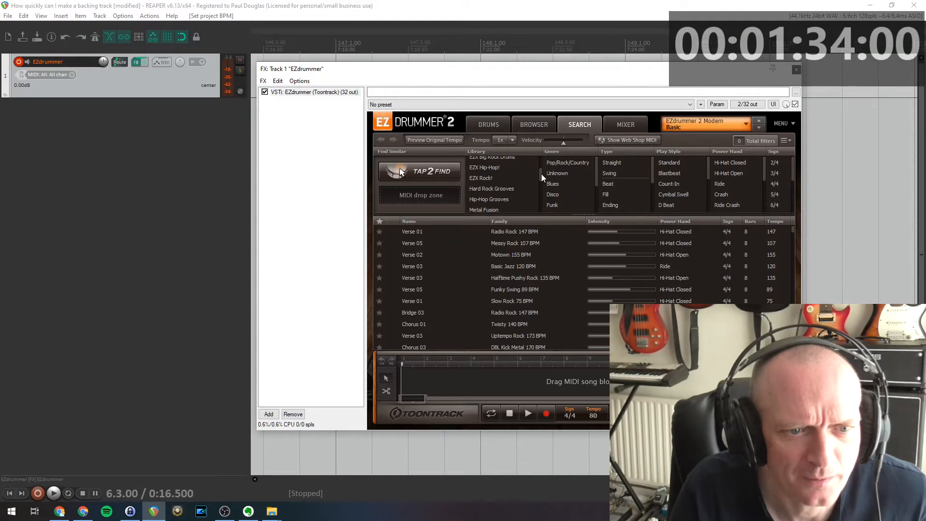
pyautogui.click(517, 189)
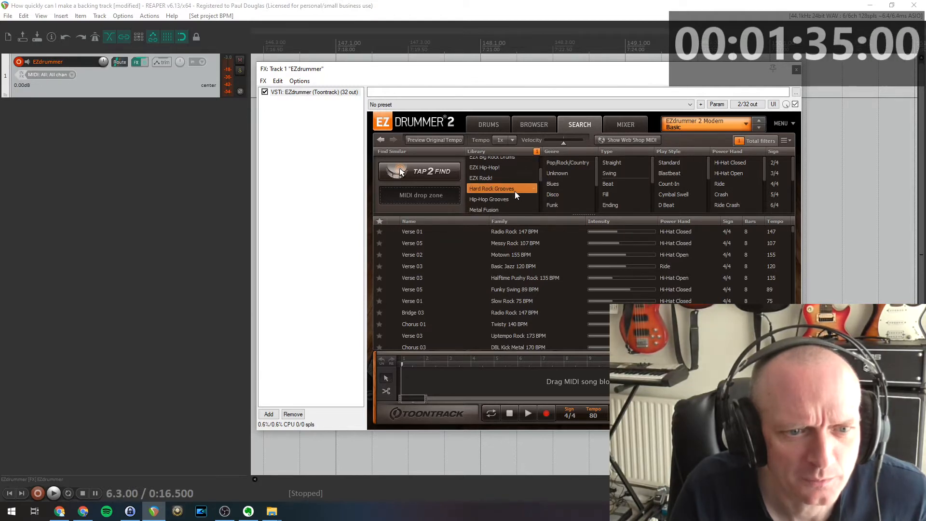
pyautogui.rightClick(540, 180)
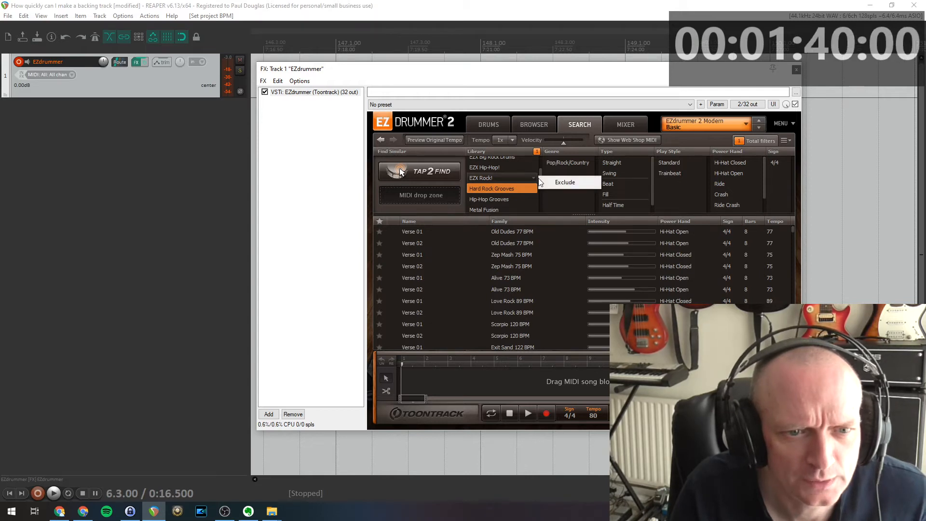
pyautogui.click(566, 199)
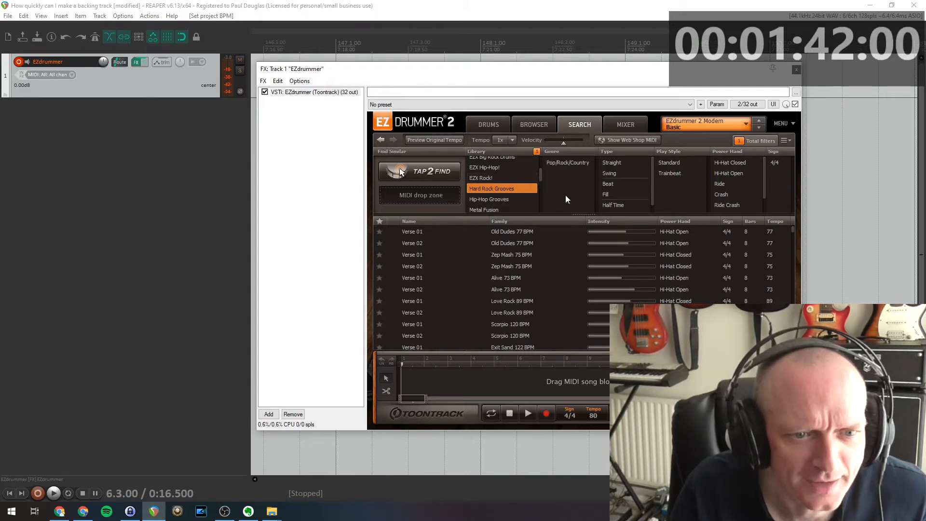
pyautogui.moveTo(539, 172); pyautogui.dragTo(540, 184)
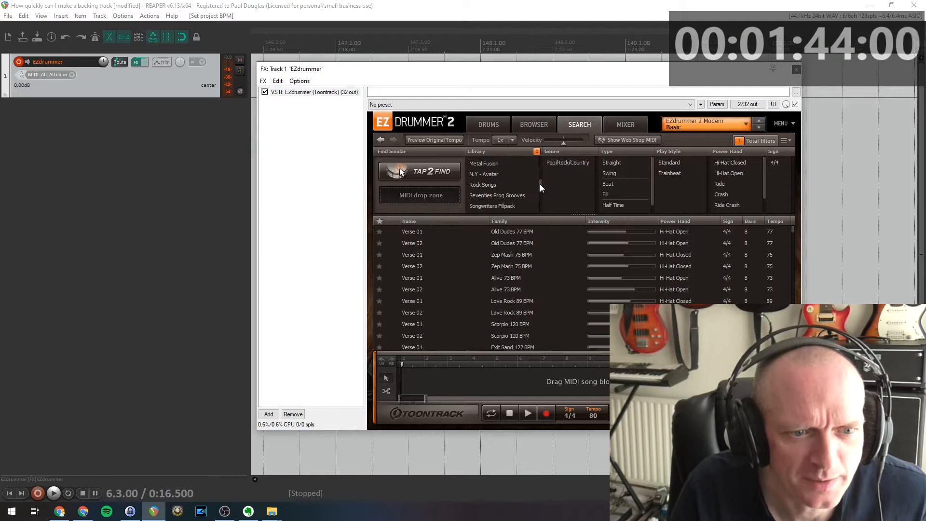
pyautogui.click(507, 186)
pyautogui.click(556, 164)
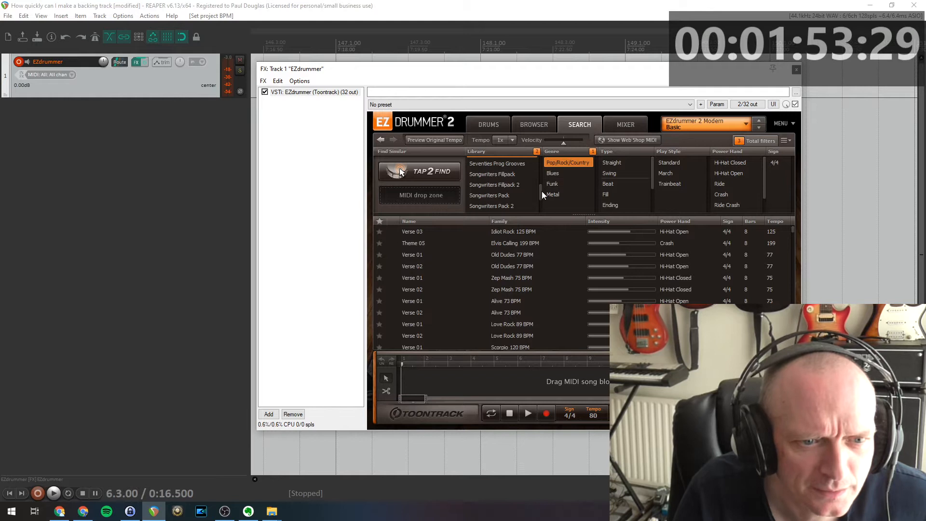
# Add the Classic Rock Grooves library, clear the Pop/Rock/Country genre, and filter by Straight type and Standard play style.
pyautogui.moveTo(542, 191); pyautogui.dragTo(542, 158)
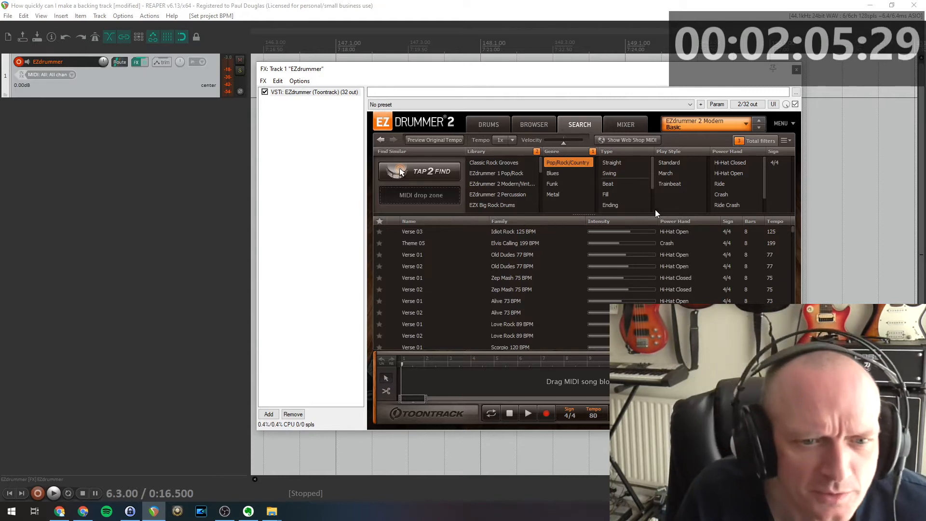
pyautogui.click(521, 164)
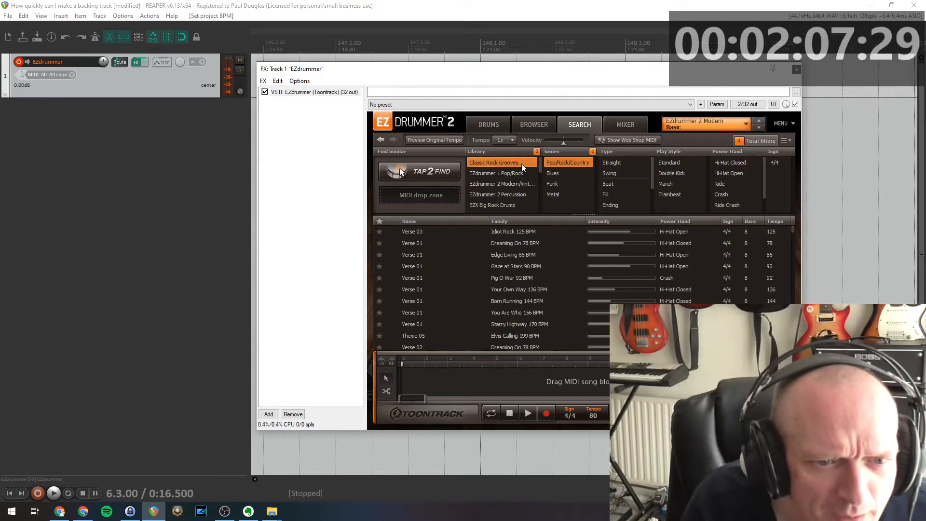
pyautogui.click(553, 162)
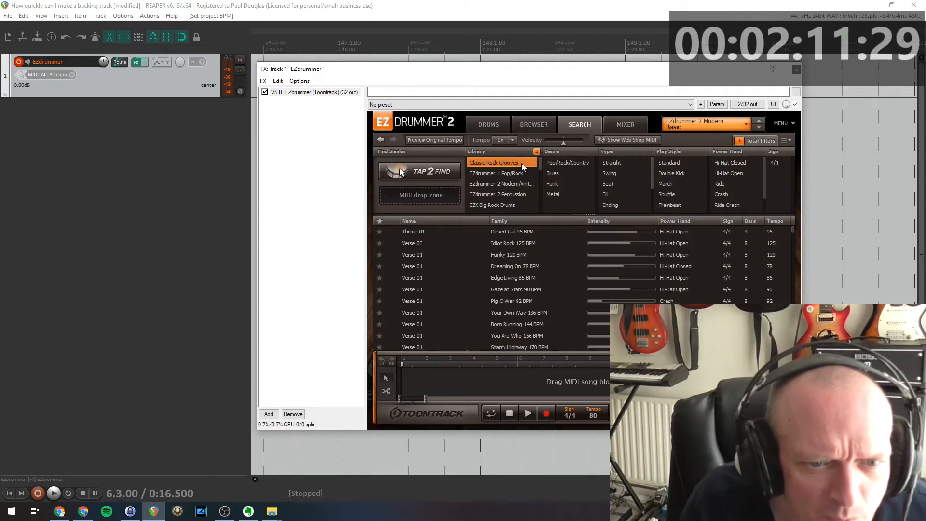
pyautogui.click(618, 163)
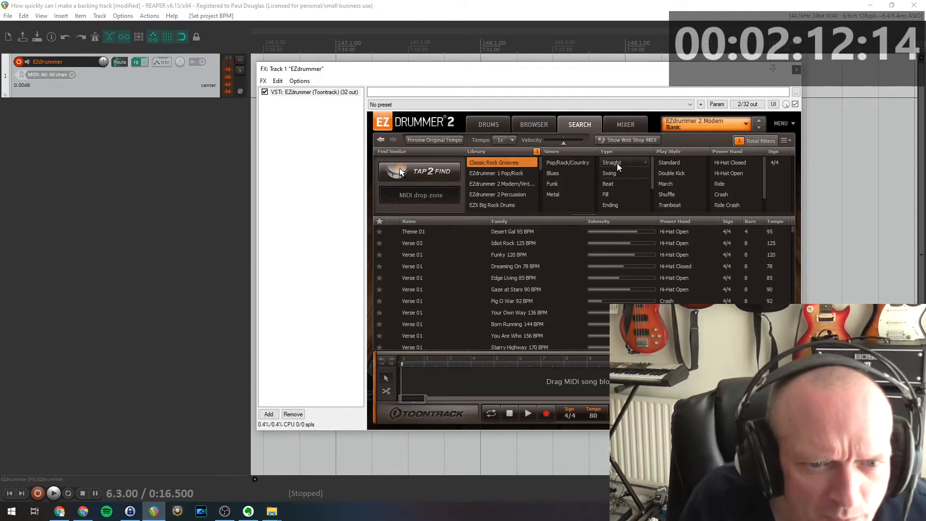
pyautogui.click(676, 162)
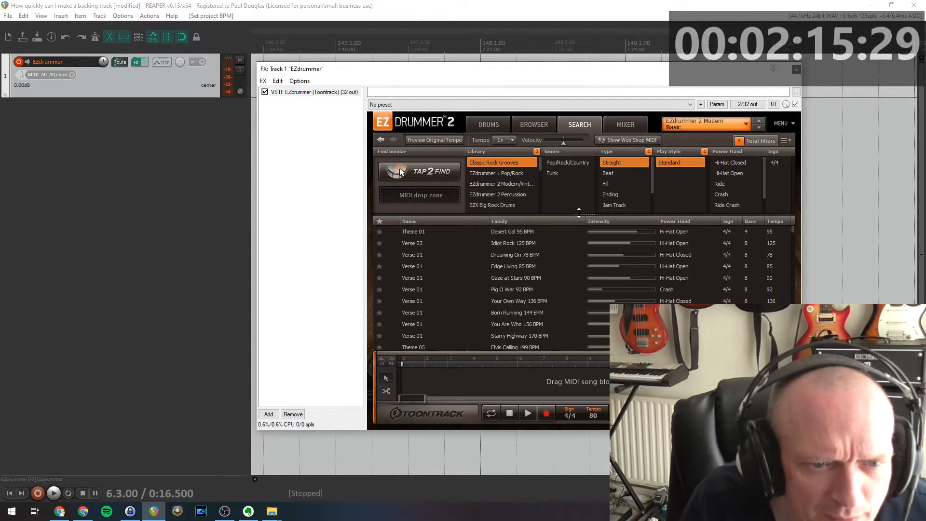
# Preview the Theme 01 groove from the Desert Gal 95 BPM family.
pyautogui.click(394, 232)
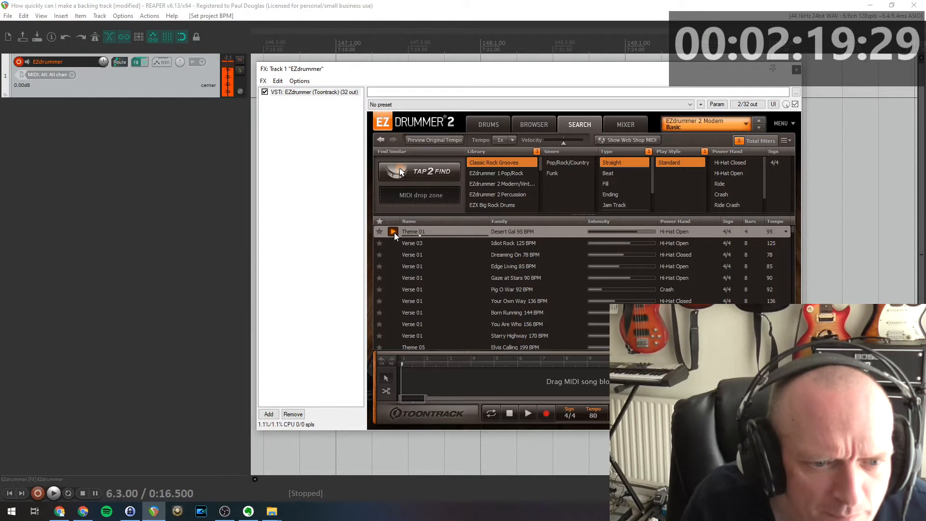
pyautogui.click(394, 232)
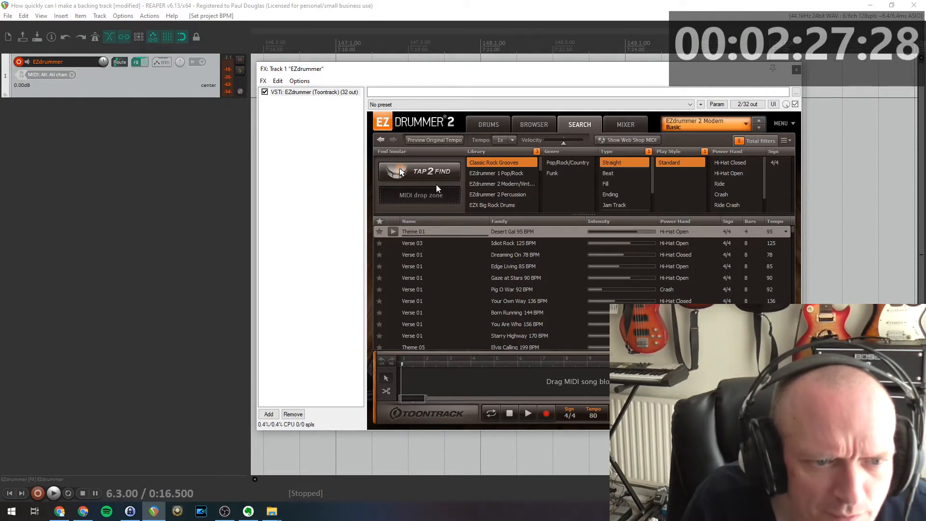
pyautogui.click(609, 174)
pyautogui.click(622, 174)
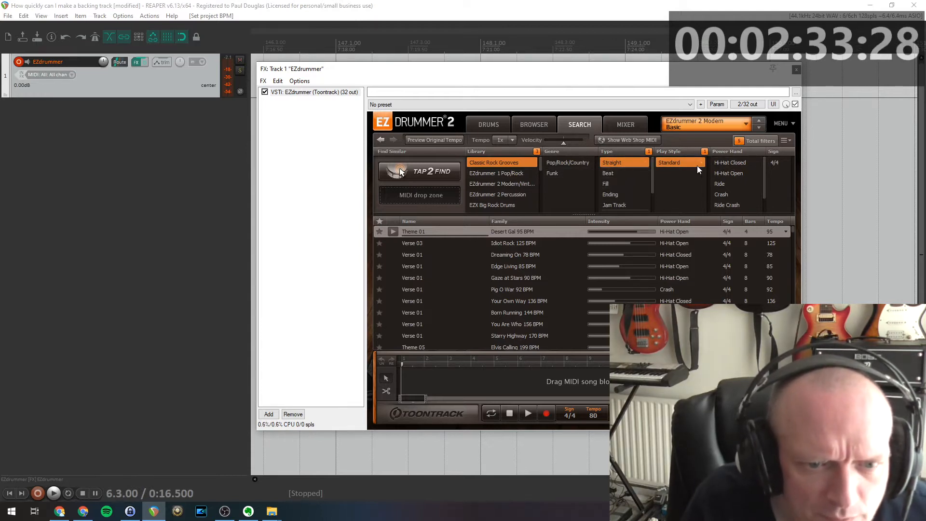
# Limit the library filter to Classic Rock Grooves and preview the Verse 01 groove from the Dreaming On 78 BPM family.
pyautogui.click(537, 151)
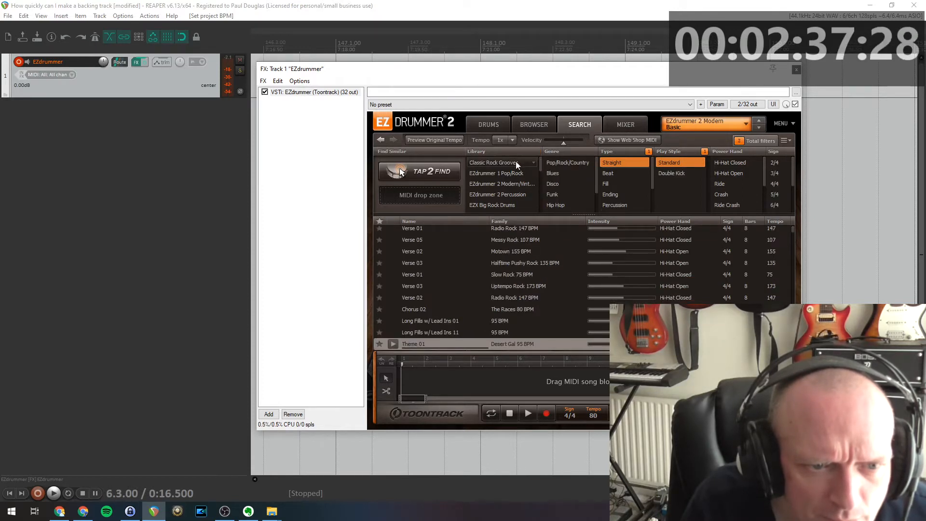
pyautogui.click(517, 162)
pyautogui.click(390, 233)
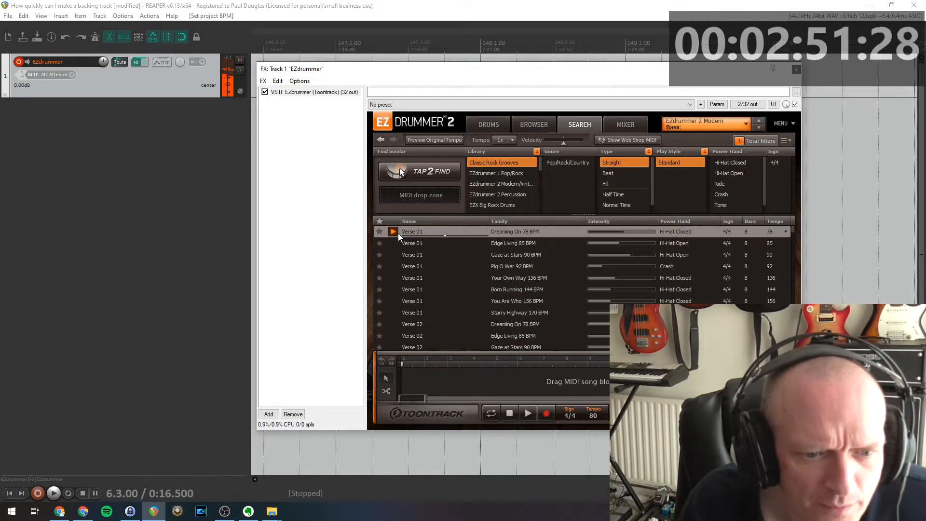
pyautogui.press('space')
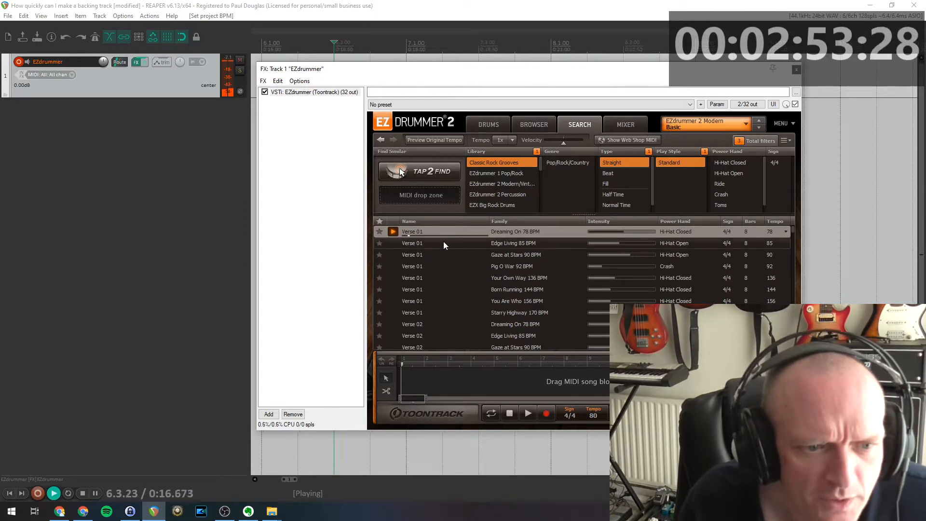
pyautogui.click(510, 415)
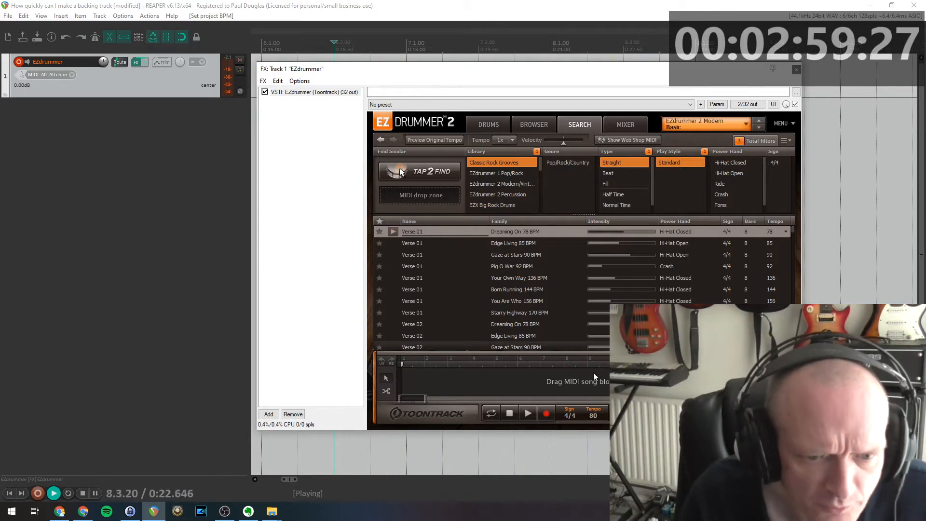
# Open the Song Creator and load the Dreaming On 78 BPM Verse 01 groove into its MIDI drop zone.
pyautogui.click(694, 413)
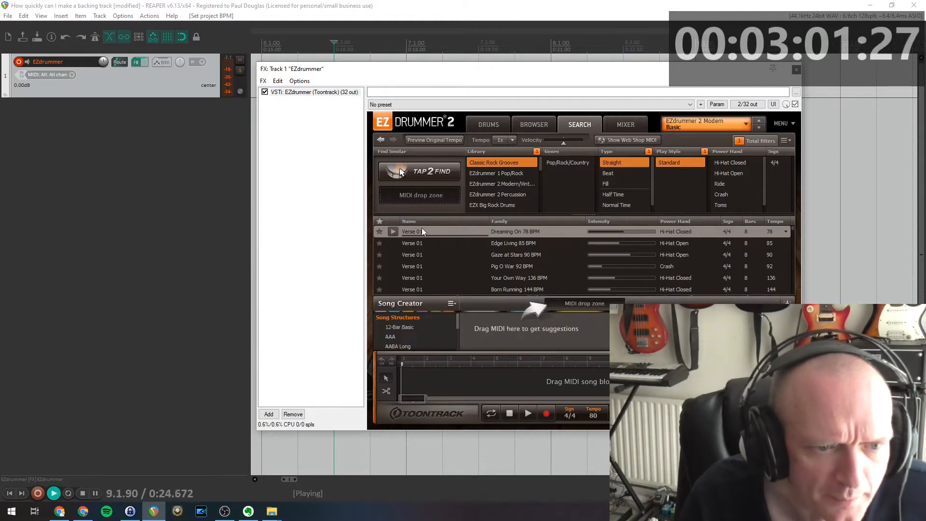
pyautogui.moveTo(422, 232); pyautogui.dragTo(419, 276)
pyautogui.moveTo(409, 333); pyautogui.dragTo(590, 303)
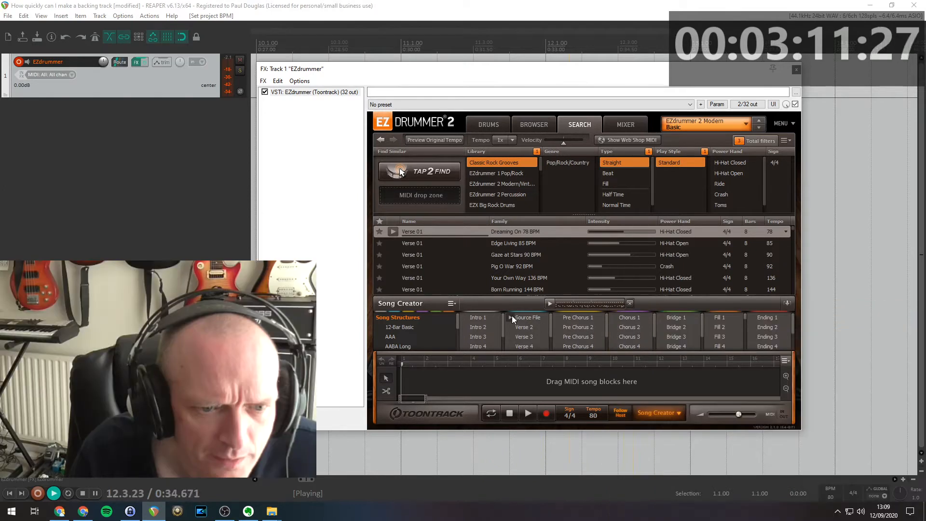
# Preview the Source File verse in the Song Creator and stop the playback.
pyautogui.click(510, 317)
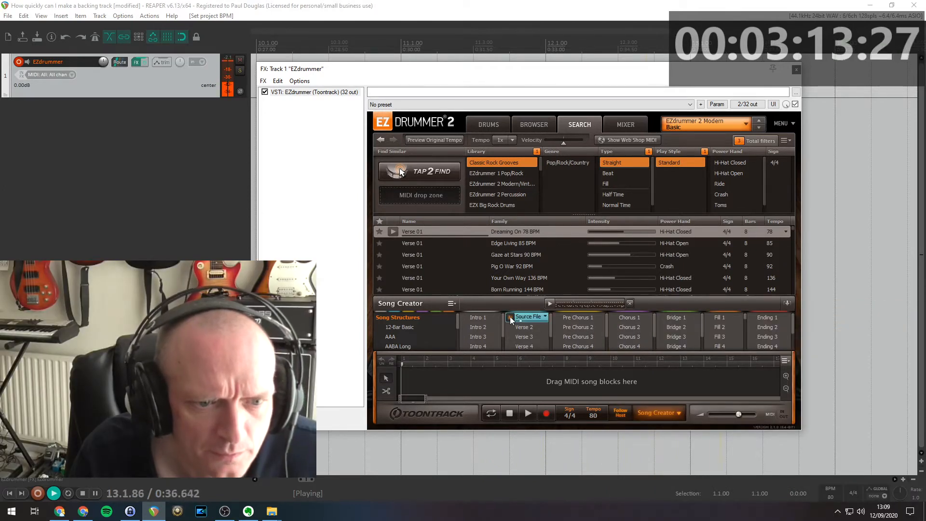
pyautogui.press('space')
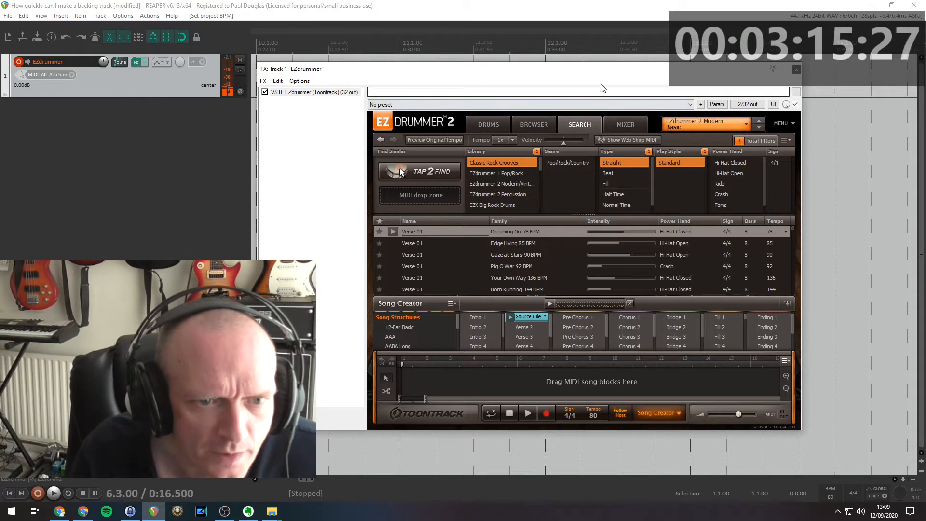
pyautogui.moveTo(601, 72); pyautogui.dragTo(626, 171)
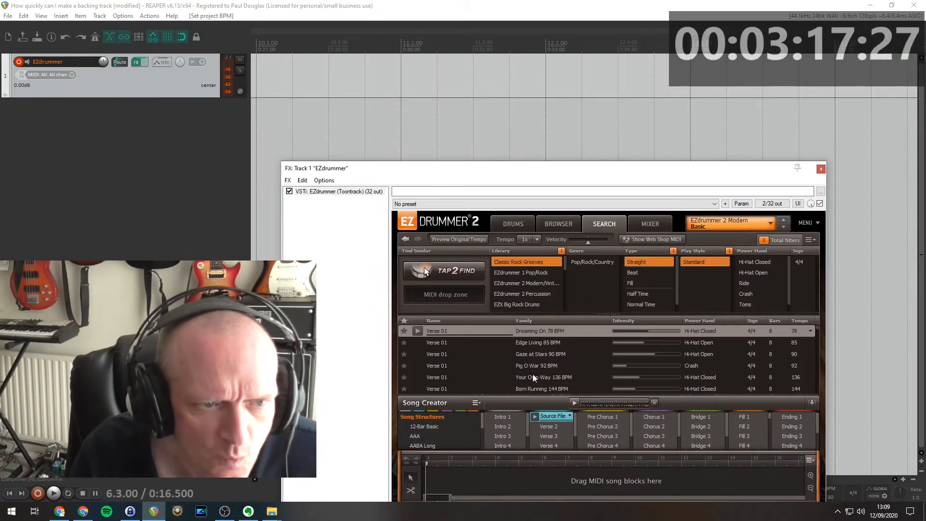
# Place the Dreaming On 78 BPM verse groove on the EZdrummer track and move the item to start at bar 5.
pyautogui.moveTo(454, 380); pyautogui.dragTo(254, 77)
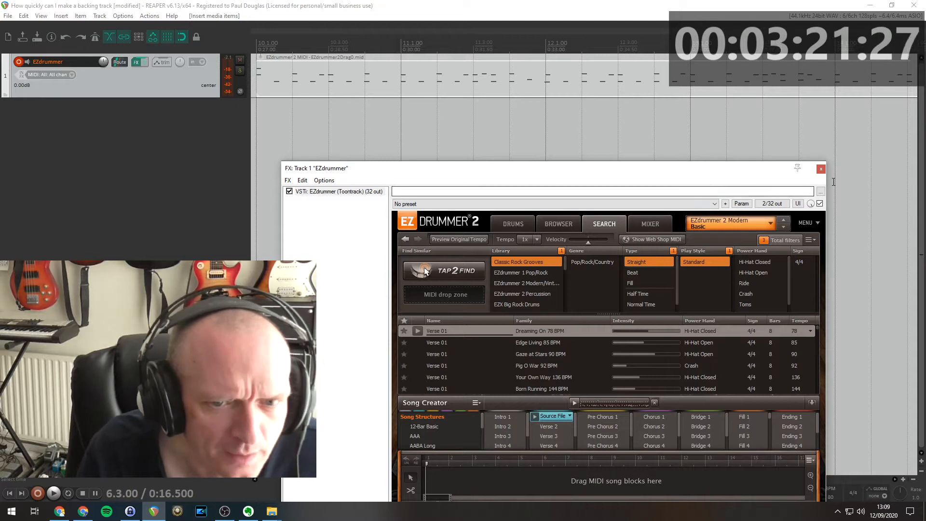
pyautogui.moveTo(746, 174); pyautogui.dragTo(476, 115)
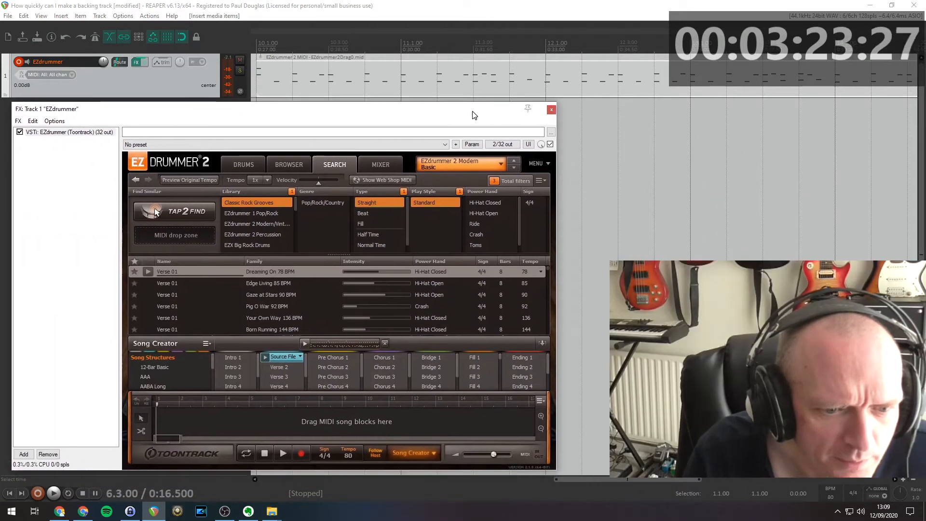
pyautogui.doubleClick(661, 478)
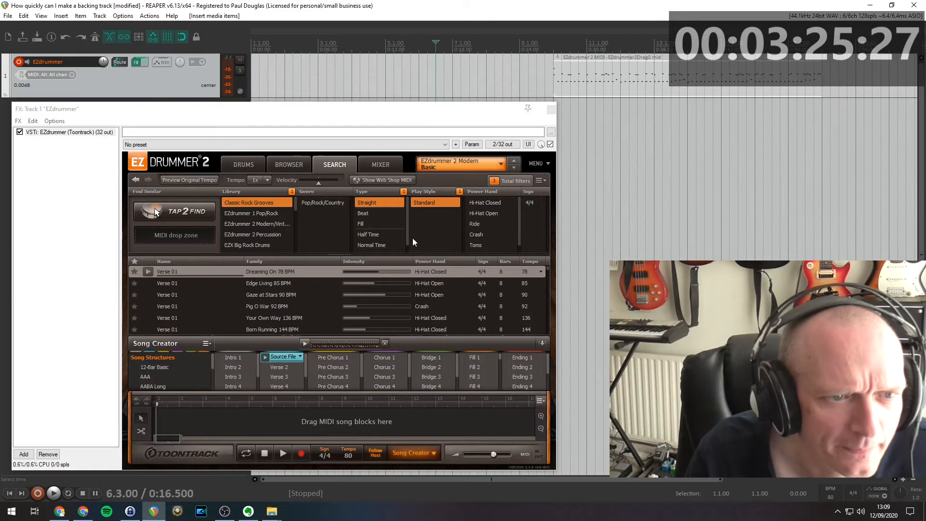
pyautogui.moveTo(654, 80); pyautogui.dragTo(513, 84)
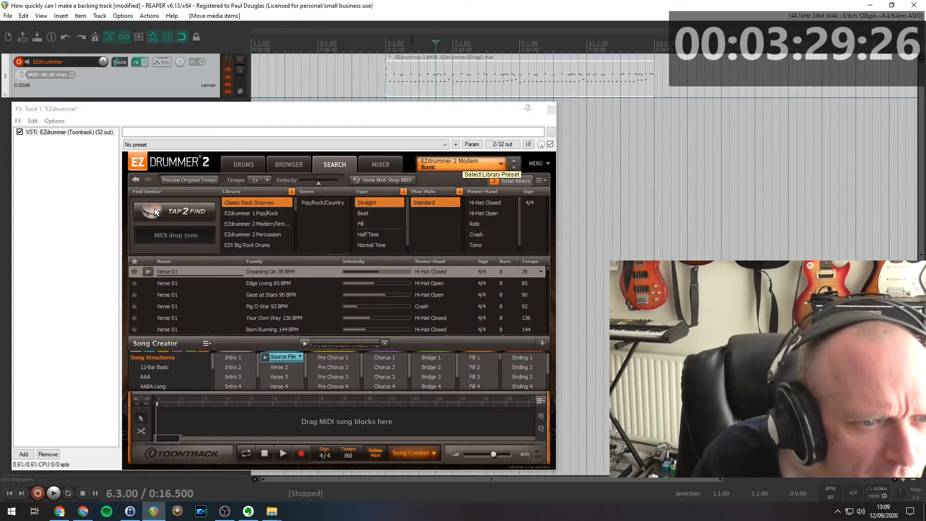
# Play the drum groove from bar 5, stop the playback and close the EZdrummer window.
pyautogui.click(385, 43)
pyautogui.press('space')
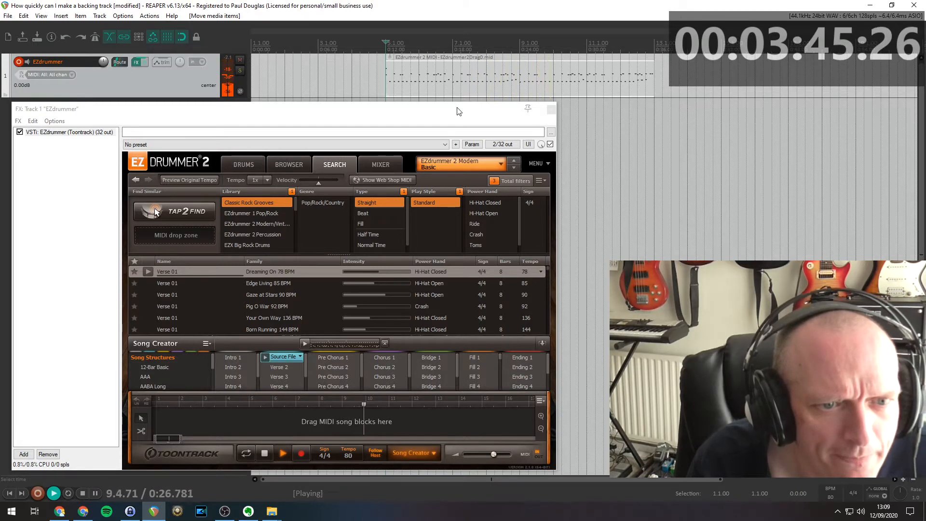
pyautogui.press('space')
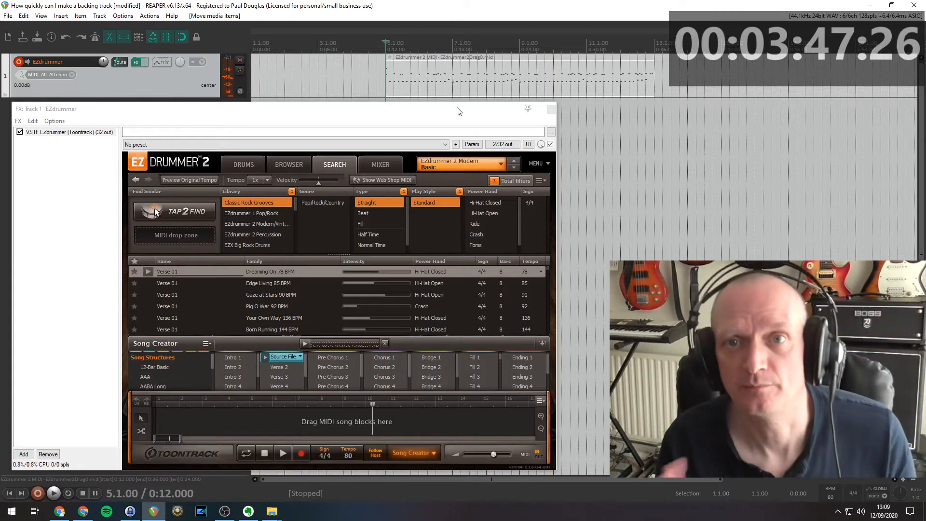
pyautogui.click(552, 109)
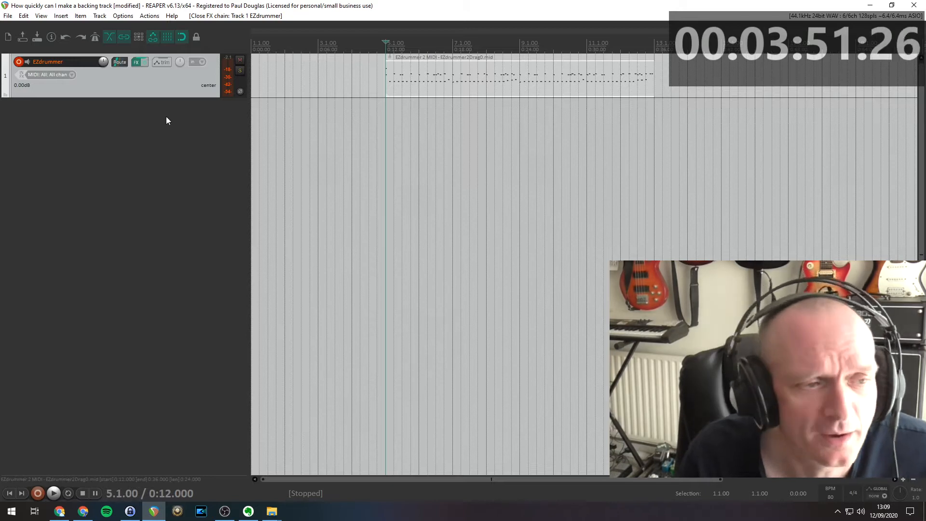
# Add a second track below the drums and load the Toontrack EZbass instrument on it.
pyautogui.click(143, 126)
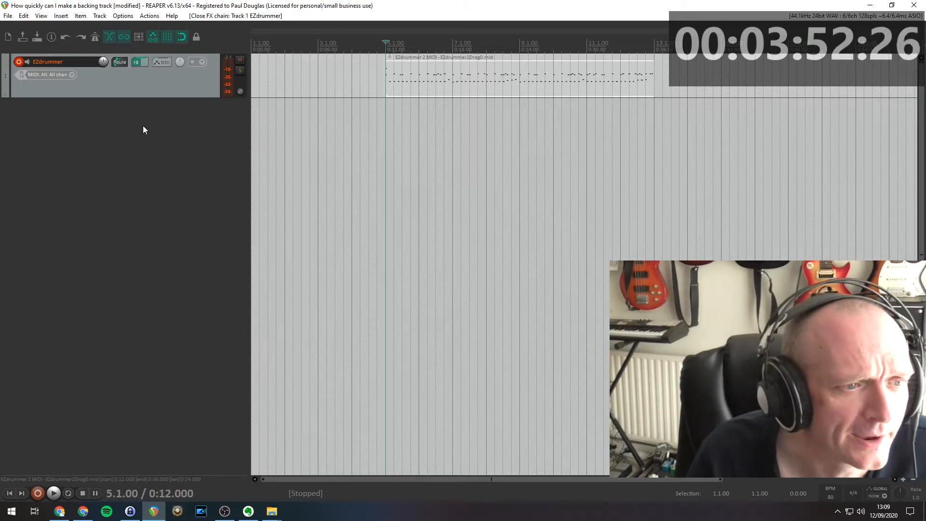
pyautogui.doubleClick(114, 121)
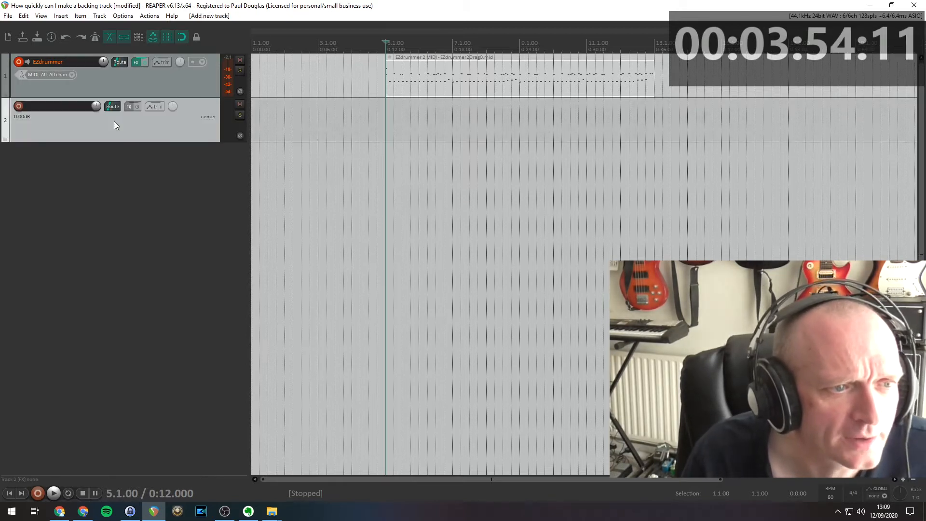
pyautogui.rightClick(68, 106)
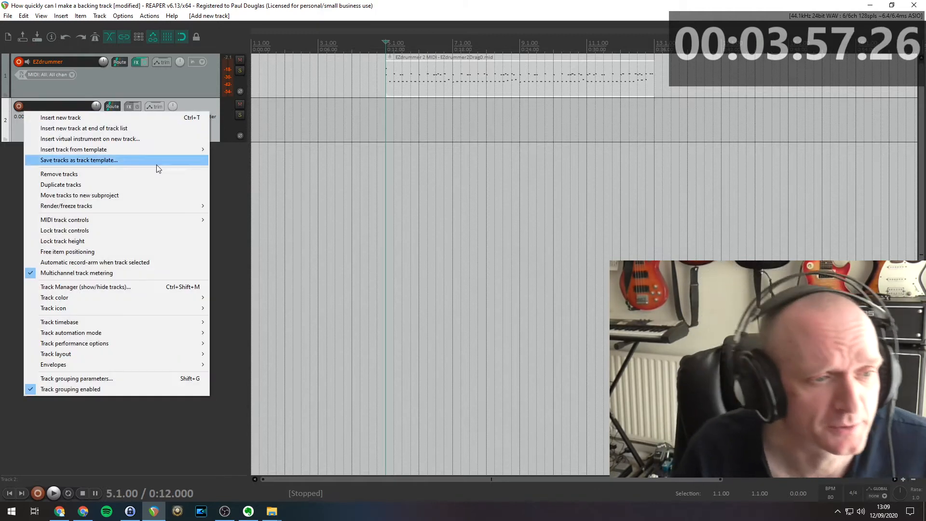
pyautogui.click(219, 195)
pyautogui.click(129, 106)
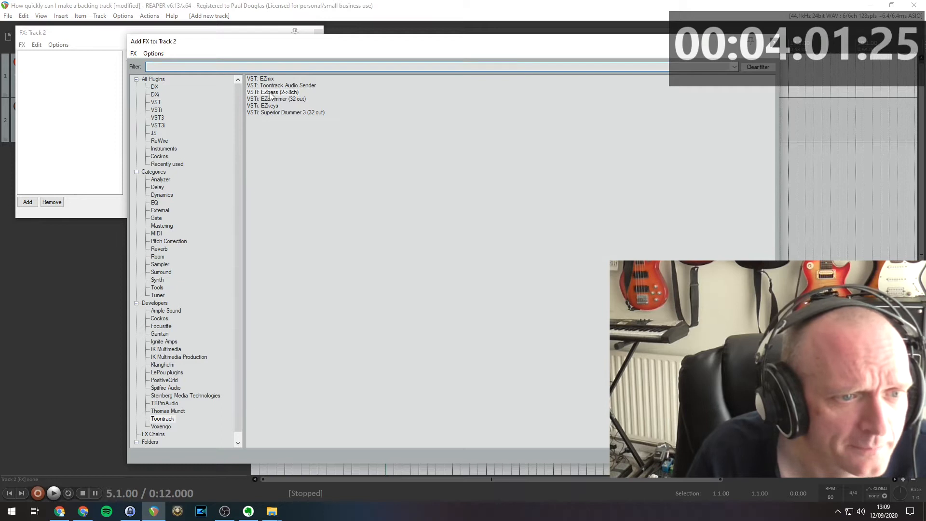
pyautogui.click(264, 92)
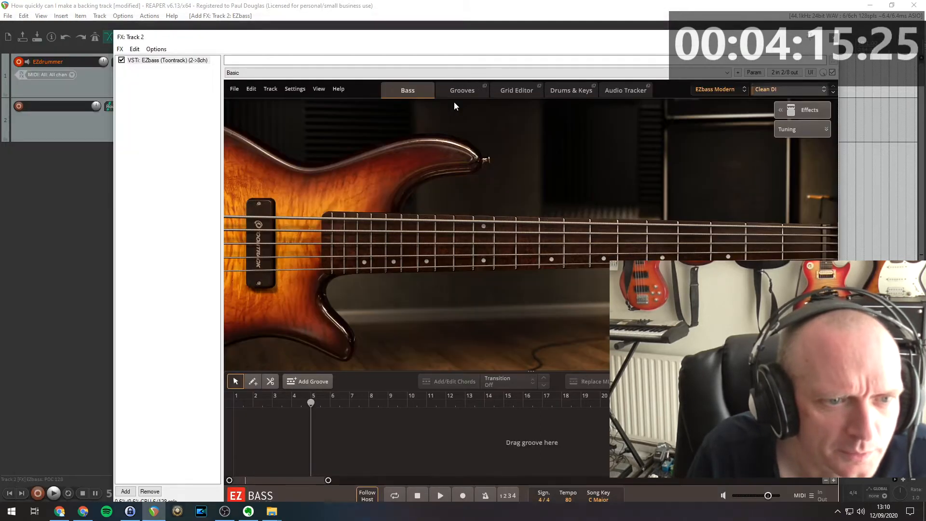
# Audition a few notes on the EZbass fretboard and move the plugin window to fit the screen.
pyautogui.click(453, 221)
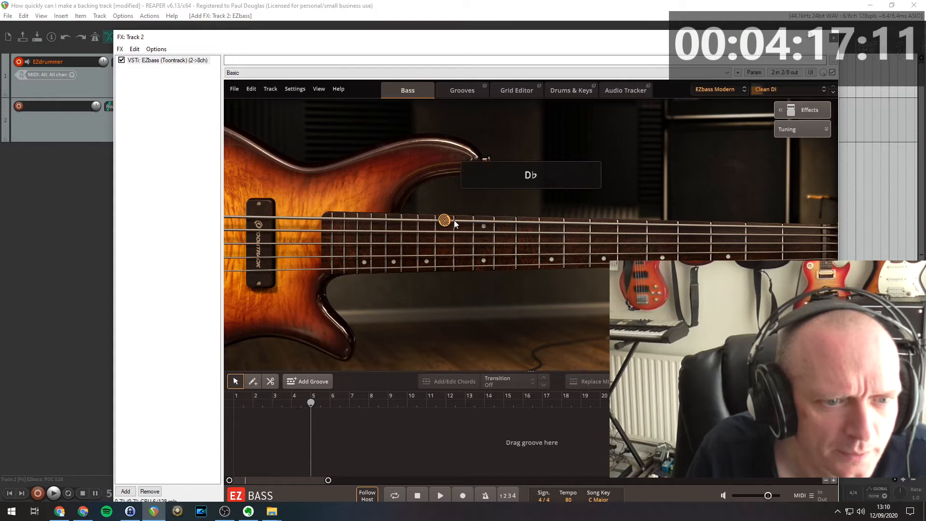
pyautogui.click(485, 223)
pyautogui.click(486, 224)
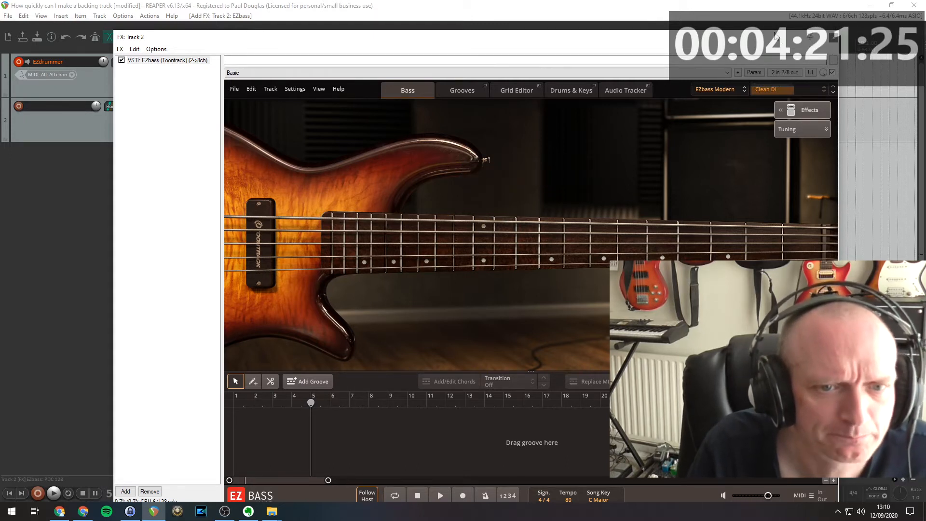
pyautogui.moveTo(725, 43); pyautogui.dragTo(697, 27)
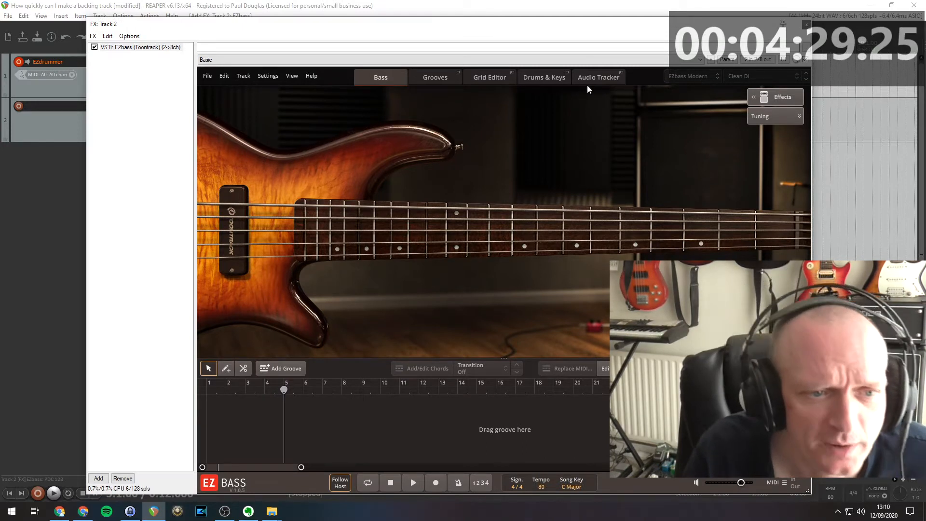
# Browse the EZbass grooves and preview Chorus 01 from Great Dancers 110 BPM and Verse 01 from Picked Rock 85 BPM.
pyautogui.click(429, 79)
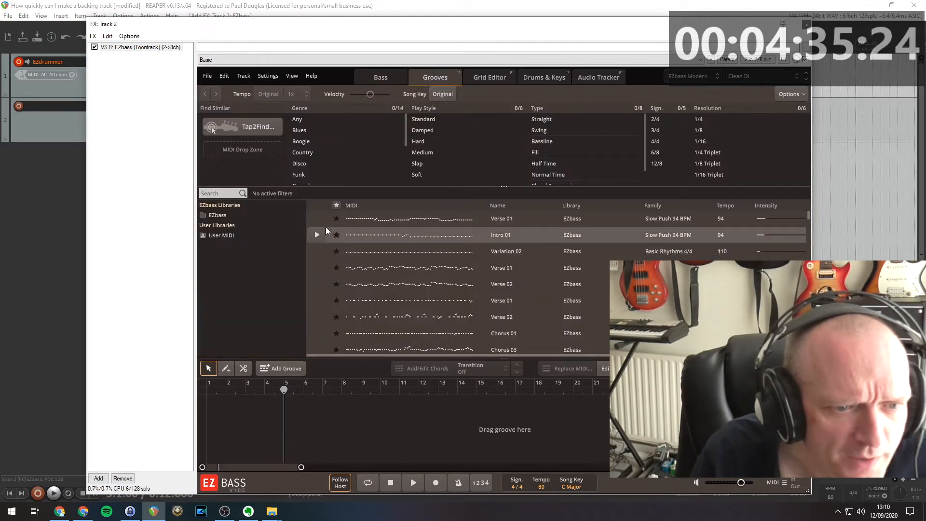
pyautogui.scroll(-5, 323, 263)
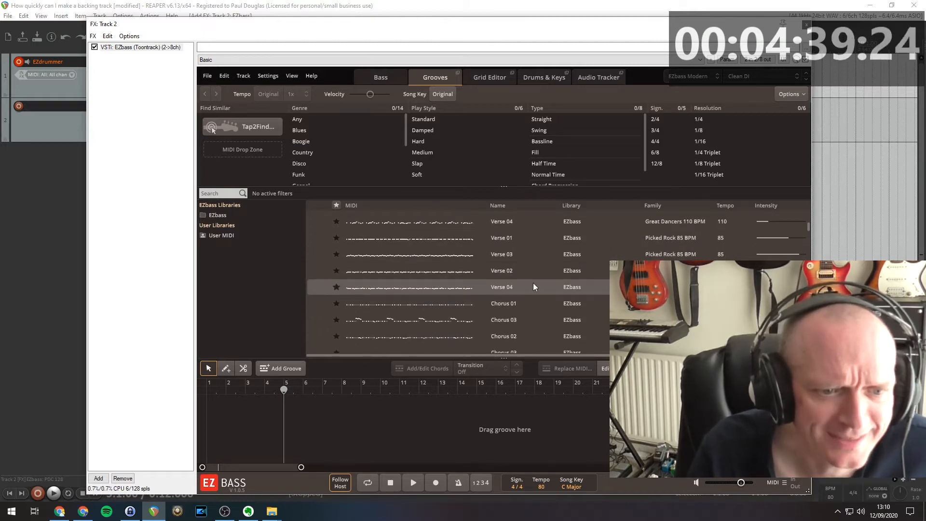
pyautogui.scroll(-3, 534, 283)
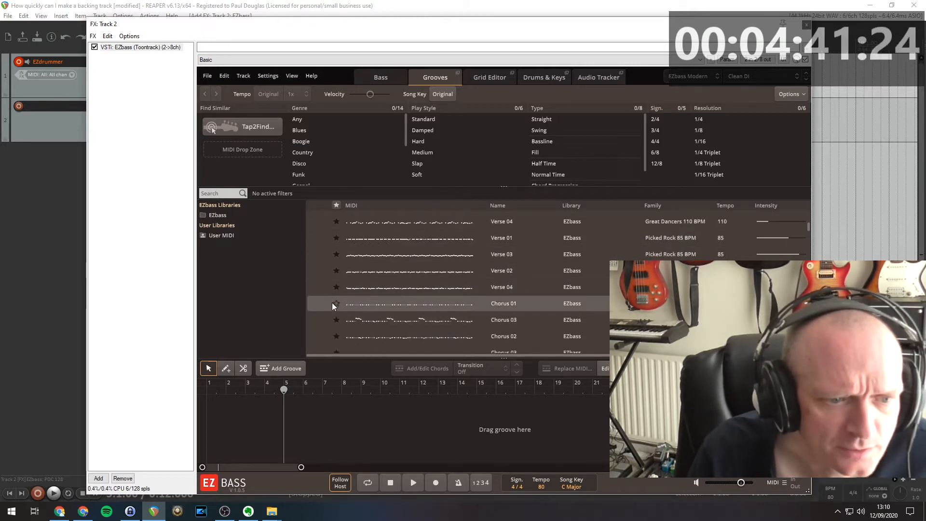
pyautogui.click(317, 303)
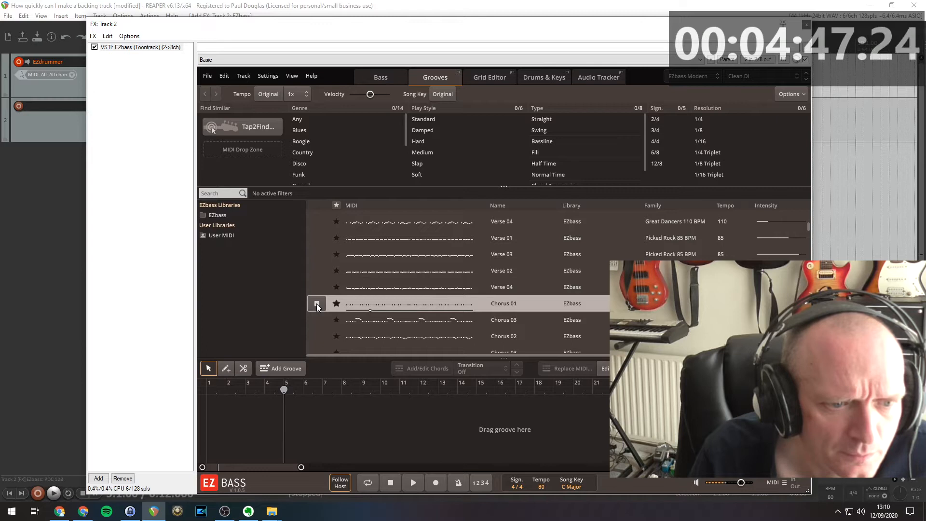
pyautogui.click(318, 303)
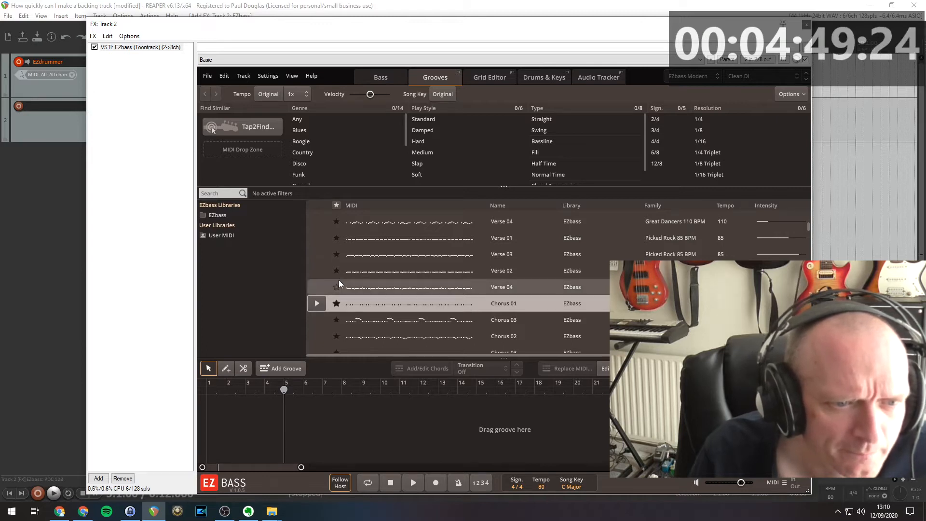
pyautogui.click(318, 238)
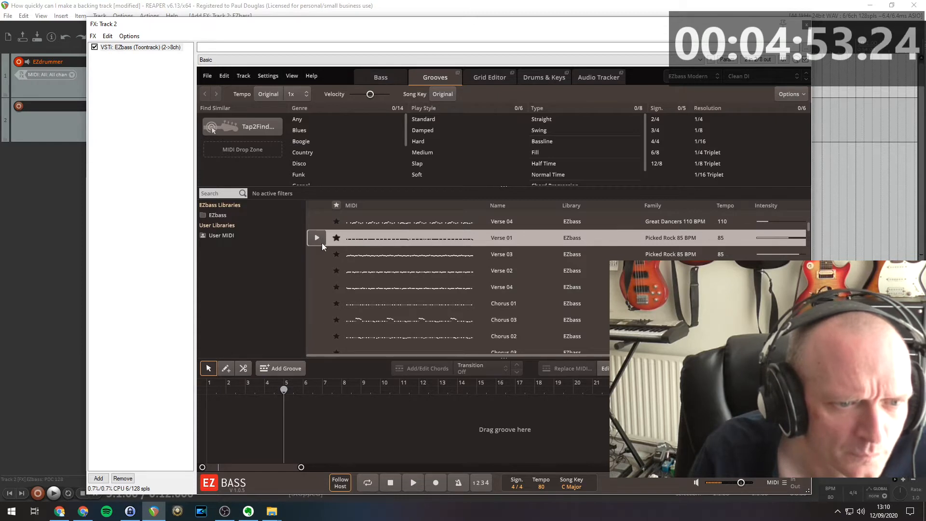
# Preview the Great Dancers 110 BPM Chorus 02 and the Slow 80 BPM Intro 01 bass grooves.
pyautogui.scroll(-3, 329, 268)
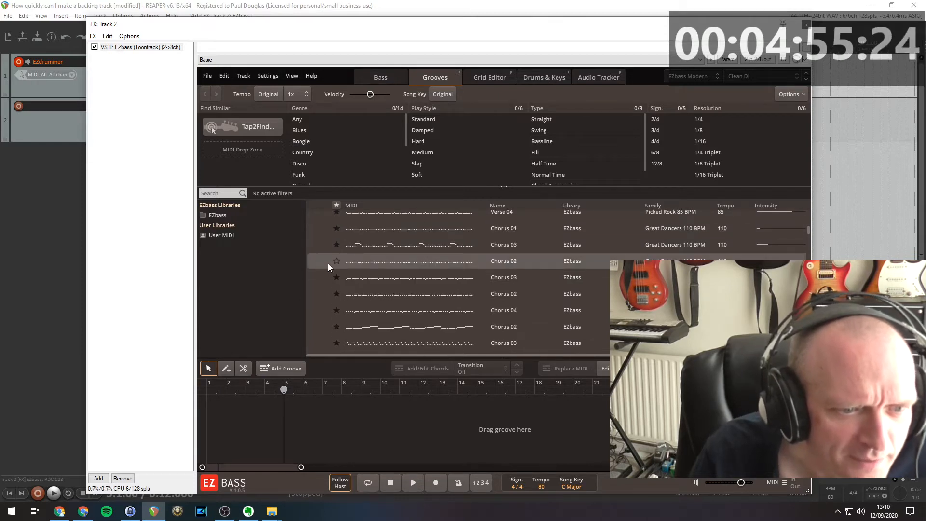
pyautogui.click(317, 261)
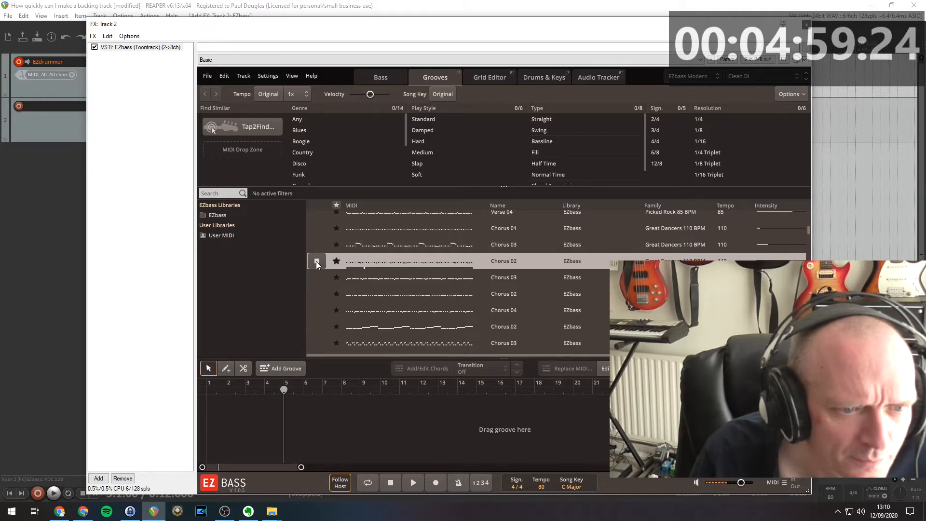
pyautogui.scroll(-3, 334, 322)
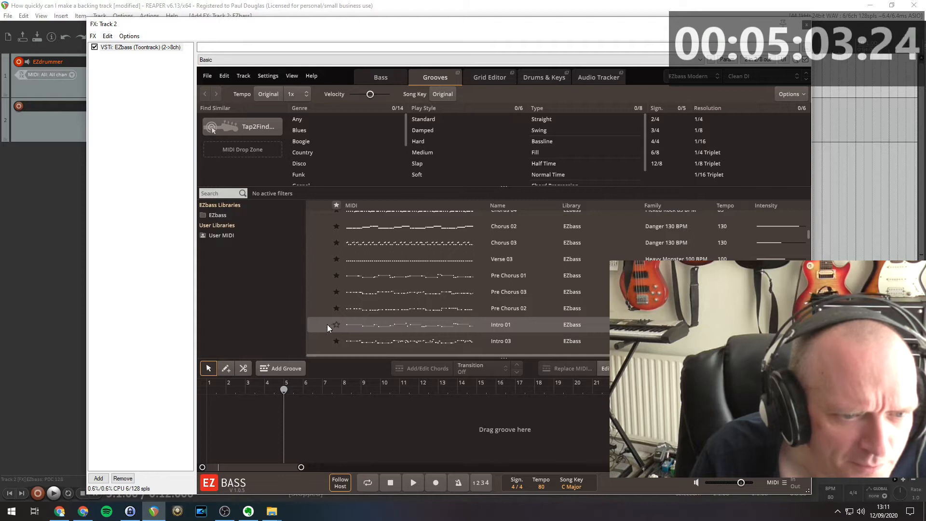
pyautogui.click(317, 325)
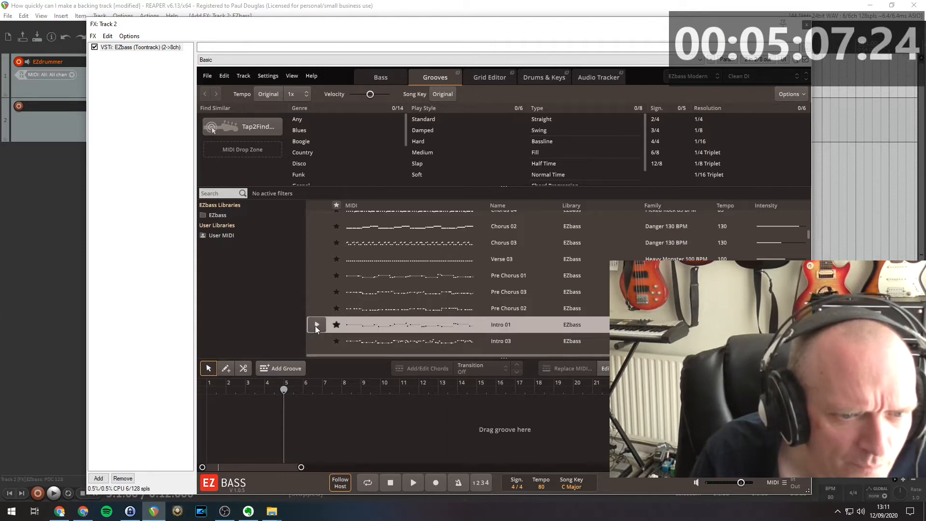
# Preview the Variation 03 and Variation 01 bass grooves from the Slow 80 BPM family.
pyautogui.scroll(-2, 315, 325)
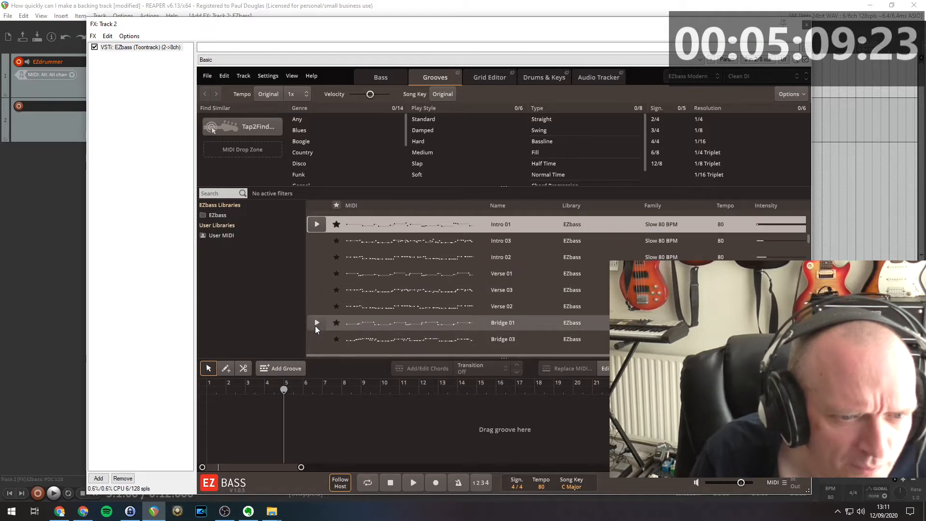
pyautogui.scroll(-3, 315, 325)
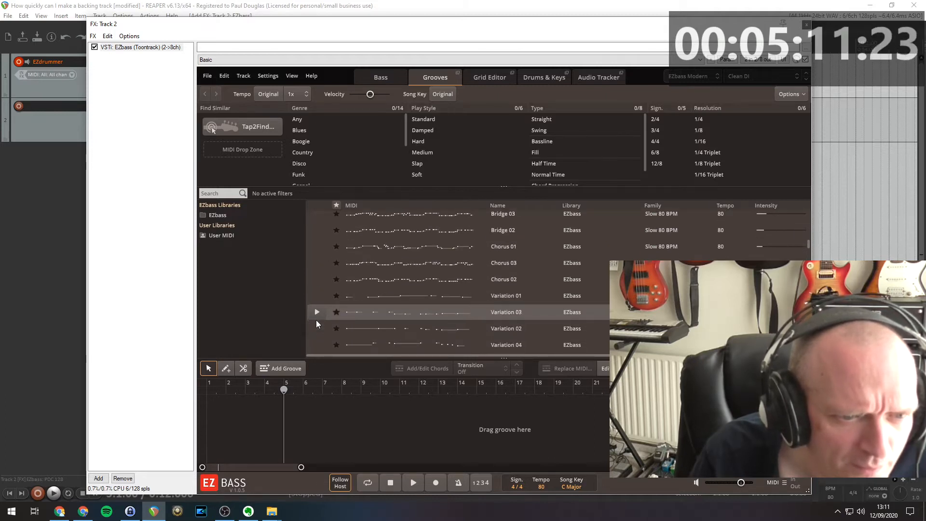
pyautogui.click(317, 312)
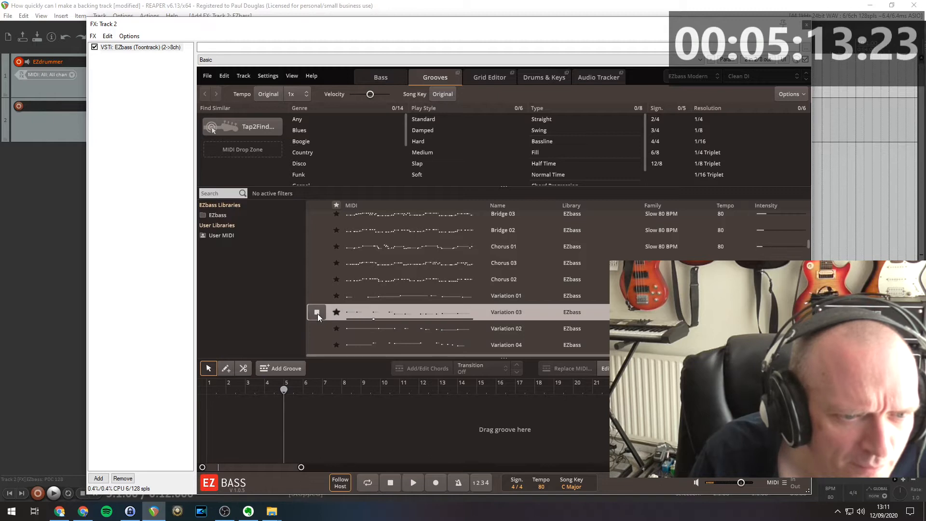
pyautogui.click(317, 299)
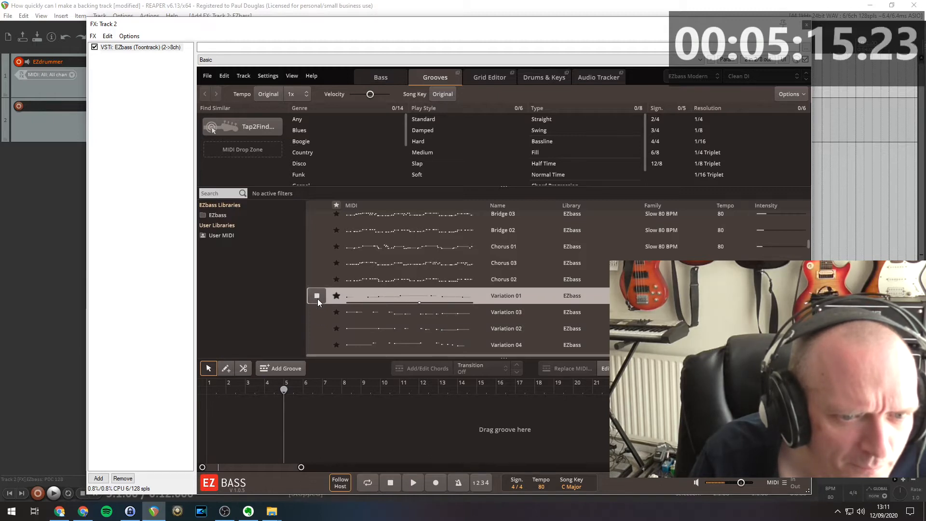
pyautogui.click(317, 299)
# Preview the Chorus 01 bass groove from the Swung 79 BPM family and stop it.
pyautogui.scroll(-3, 317, 300)
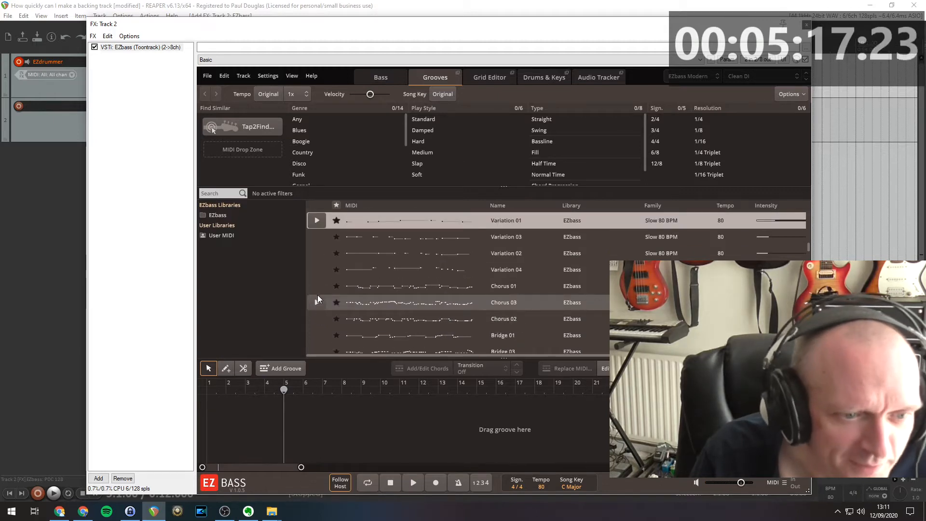
pyautogui.click(323, 289)
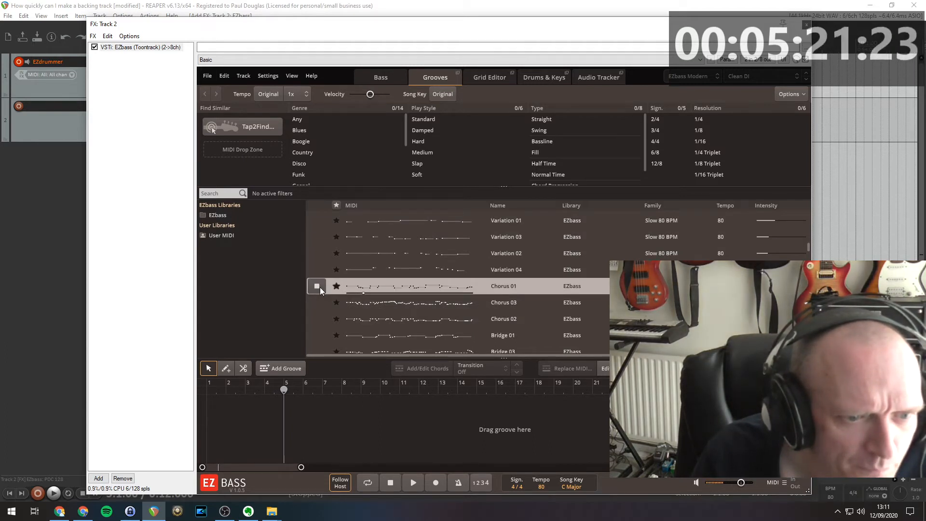
pyautogui.click(320, 288)
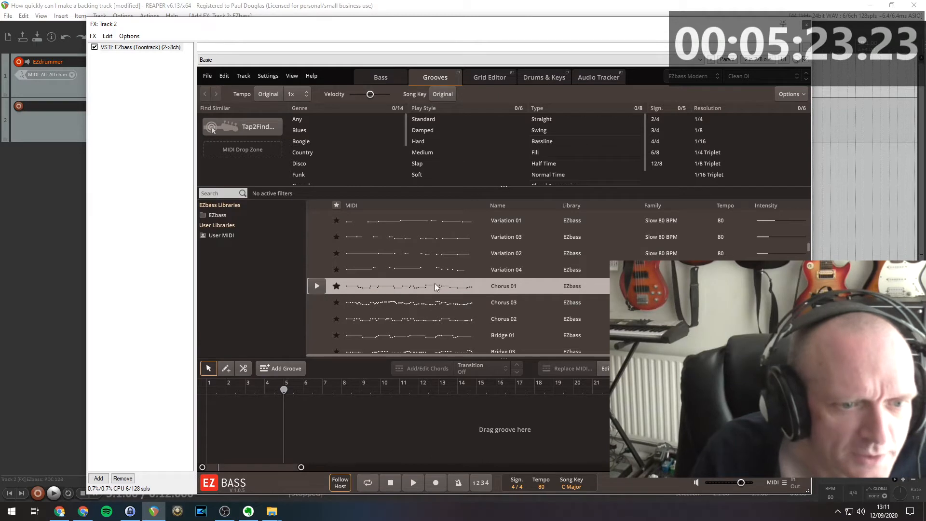
# Place the Swung 79 BPM Chorus 01 groove on the bass track at bar 5, close EZbass and play it with the drums.
pyautogui.moveTo(487, 28); pyautogui.dragTo(571, 169)
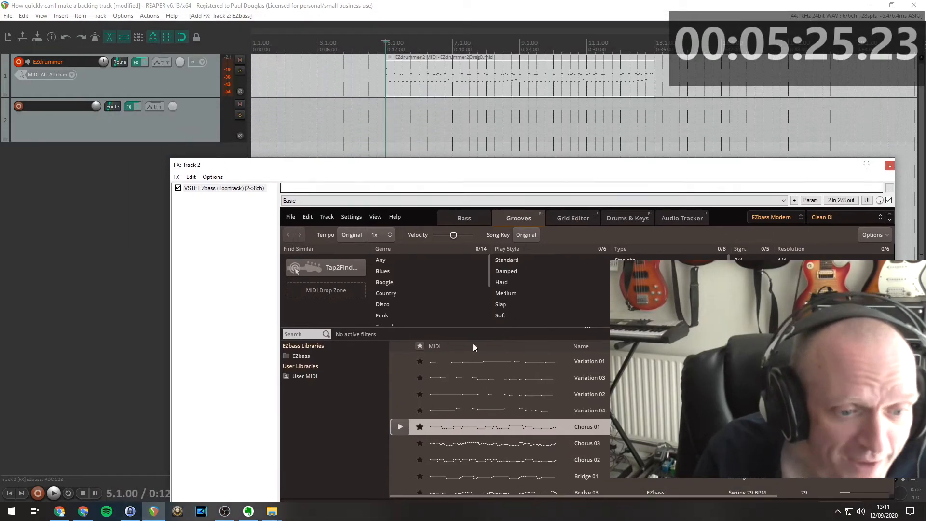
pyautogui.moveTo(435, 432); pyautogui.dragTo(386, 123)
pyautogui.click(890, 165)
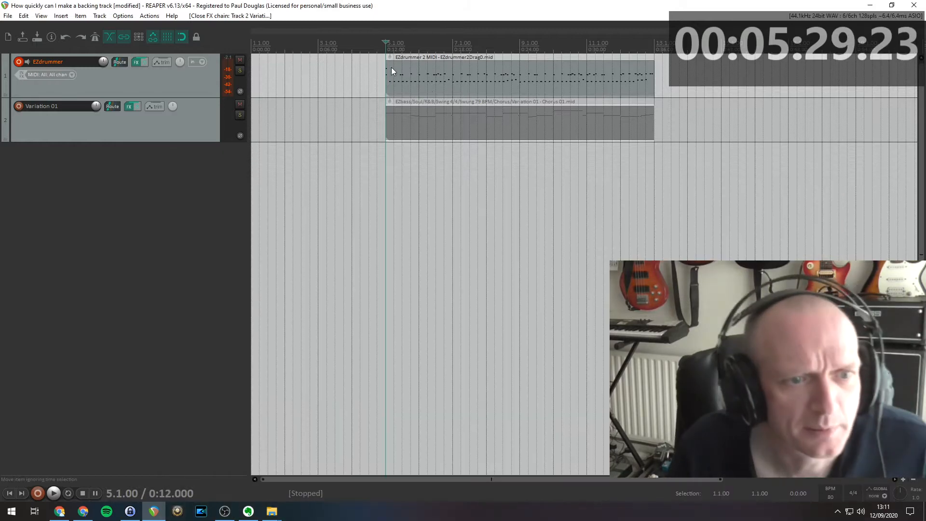
pyautogui.press('space')
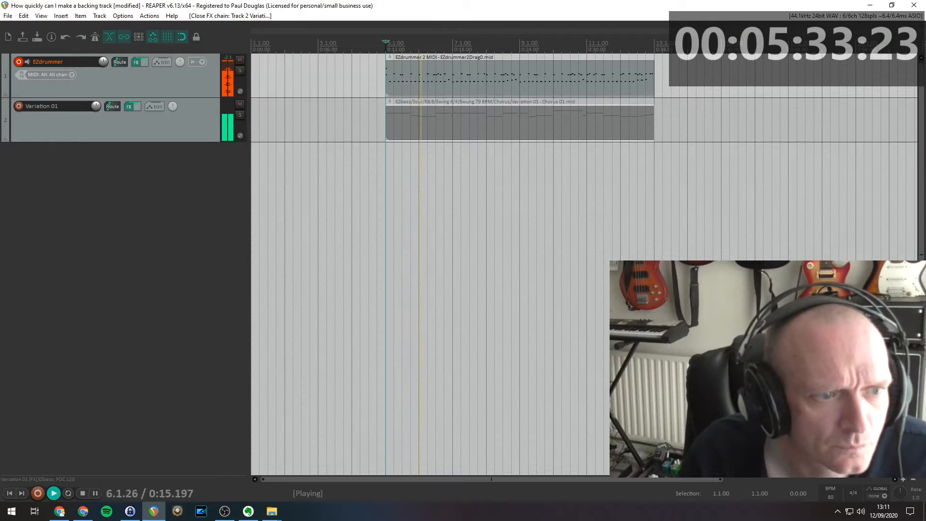
# Stop playback, enlarge both mixer faders, raise the bass track to 2.35 dB and lower the EZdrummer track's volume.
pyautogui.press('space')
pyautogui.hotkey('ctrl', 'm')
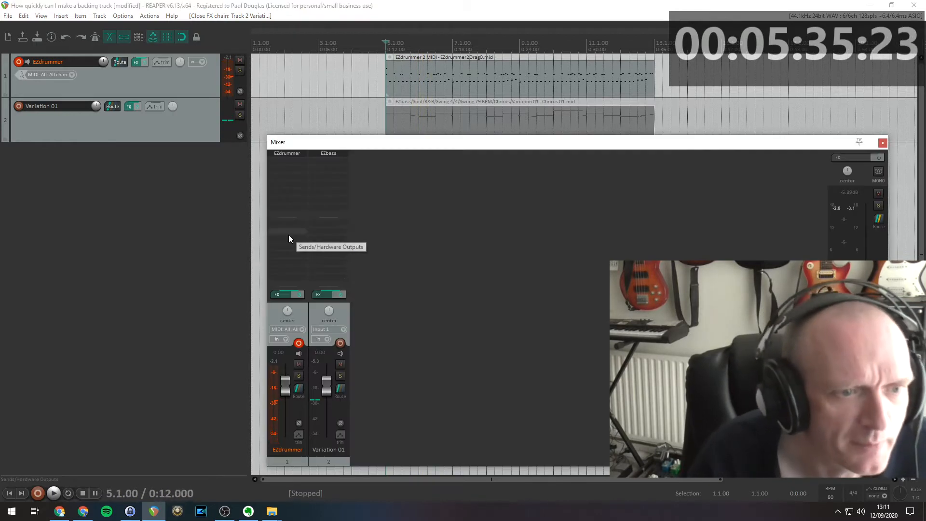
pyautogui.moveTo(357, 137); pyautogui.dragTo(358, 166)
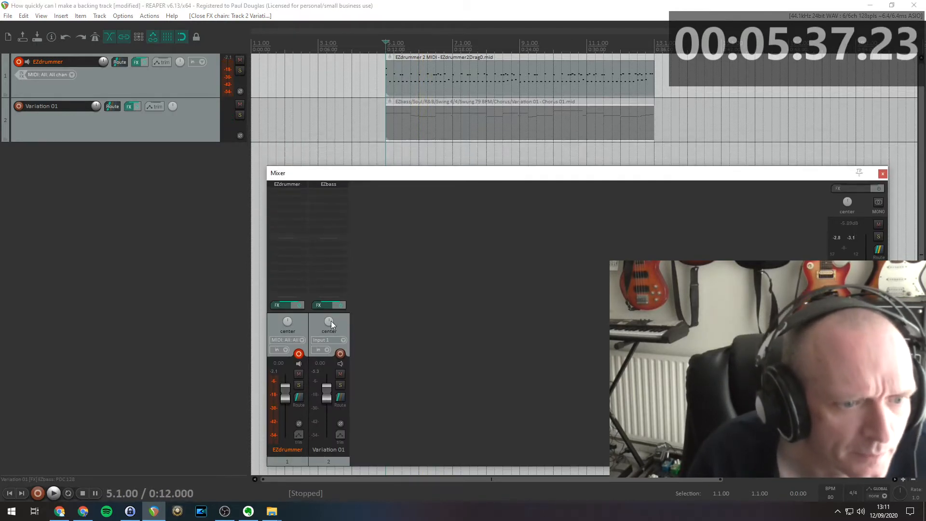
pyautogui.moveTo(332, 295); pyautogui.dragTo(332, 188)
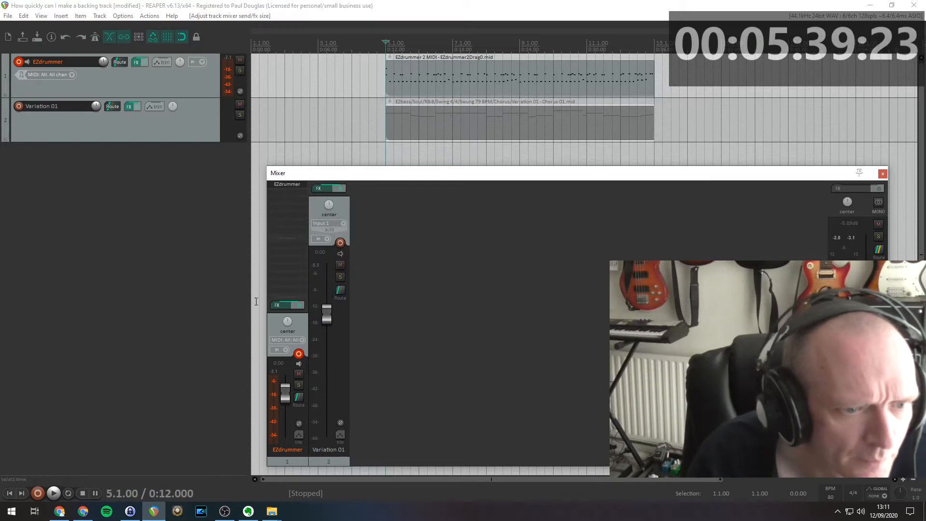
pyautogui.moveTo(287, 300); pyautogui.dragTo(286, 189)
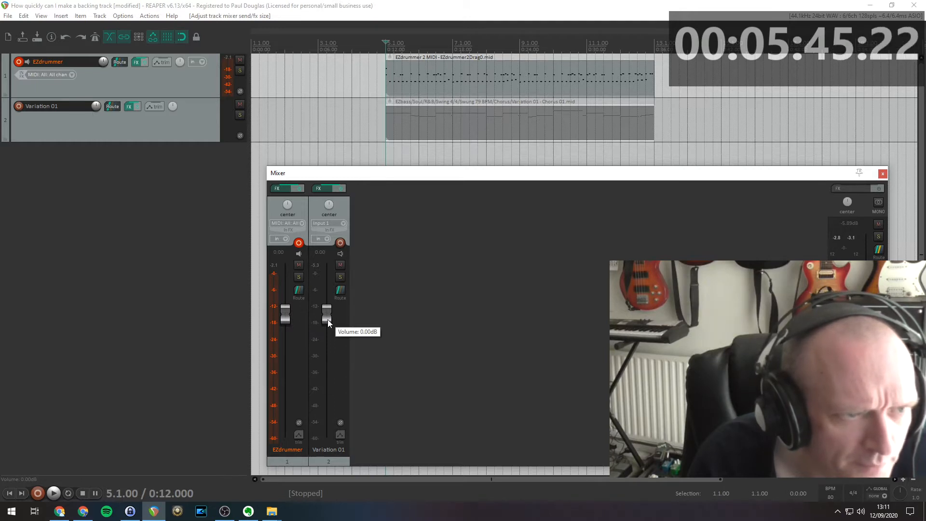
pyautogui.moveTo(328, 319); pyautogui.dragTo(286, 327)
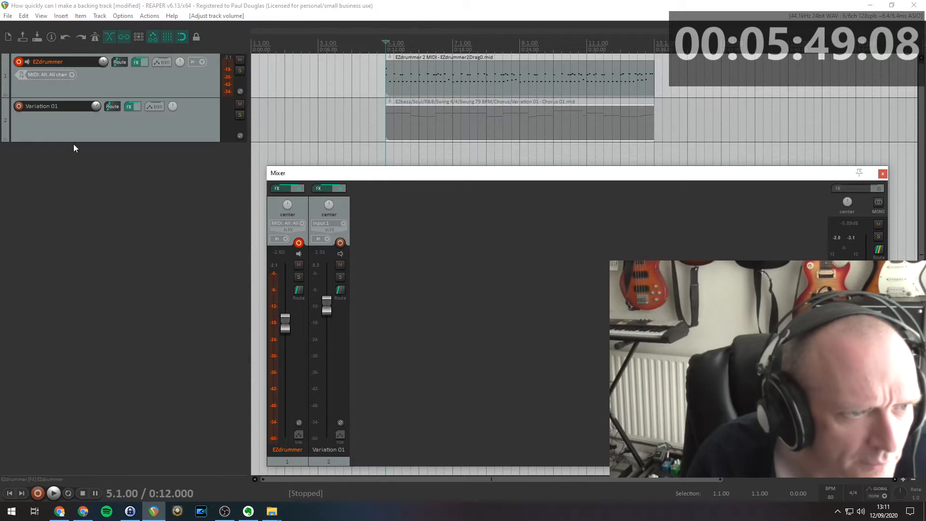
# Rename the Variation 01 track as Bass and play the new drum and bass balance, closing the mixer.
pyautogui.doubleClick(56, 109)
pyautogui.write('Bass')
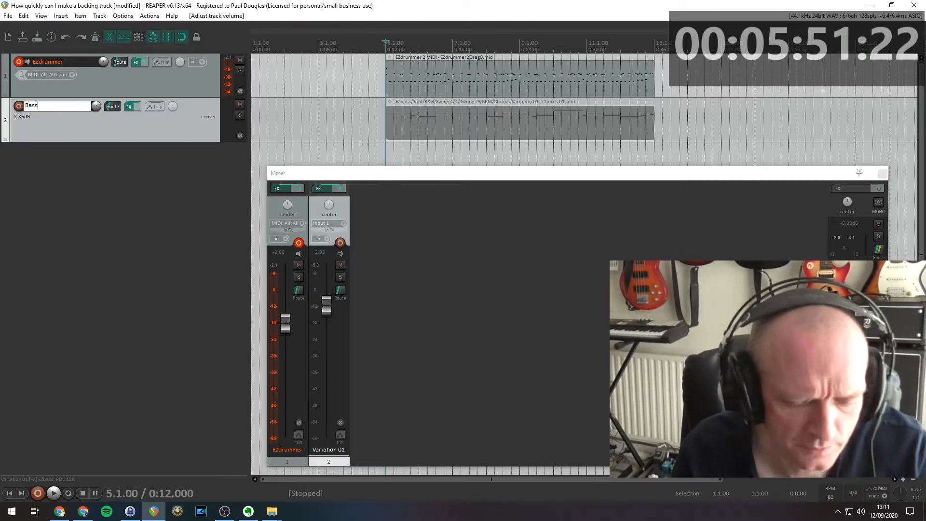
pyautogui.press('Return')
pyautogui.press('space')
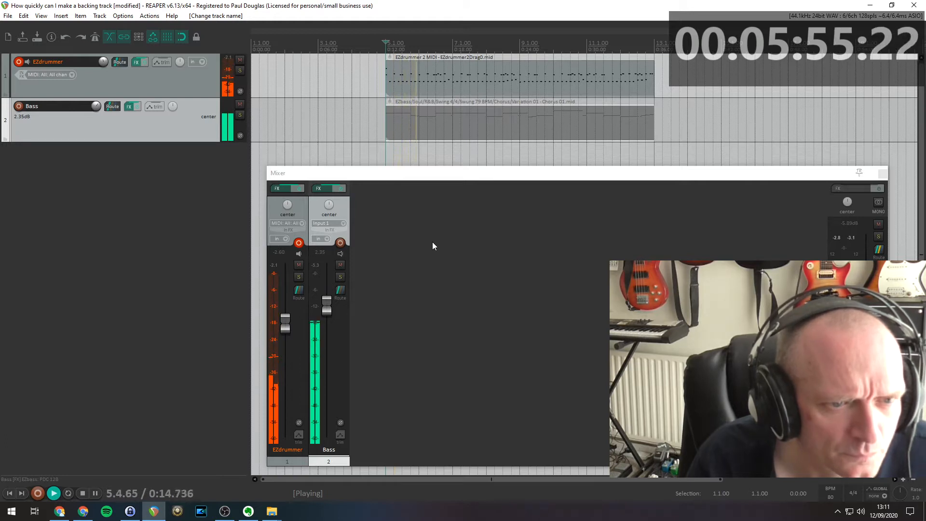
pyautogui.press('space')
pyautogui.click(883, 173)
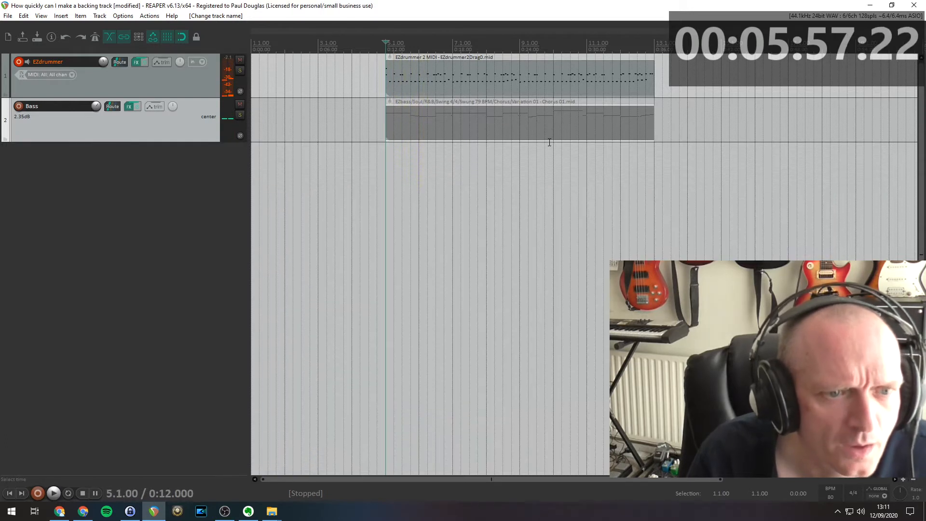
# Try deleting the long C3 note at the start of bar 5 in the bass item's MIDI.
pyautogui.doubleClick(391, 120)
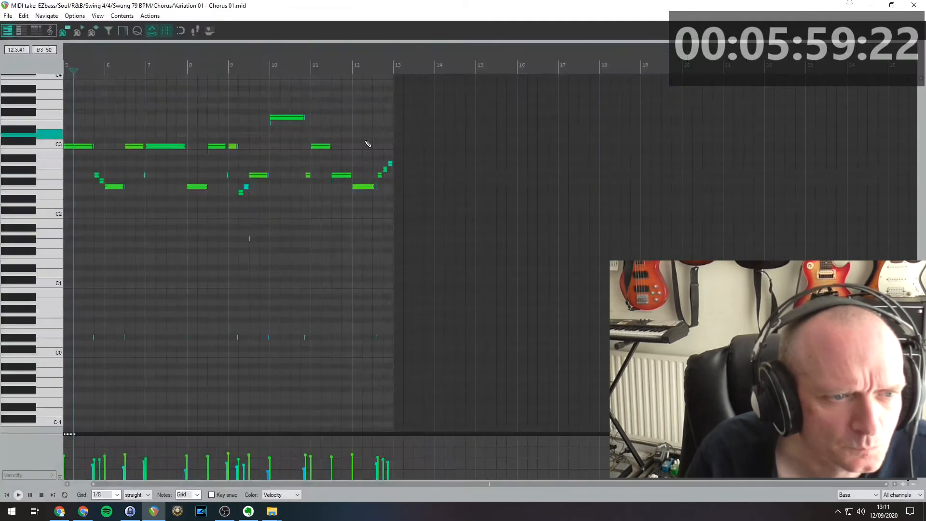
pyautogui.scroll(5, 397, 175)
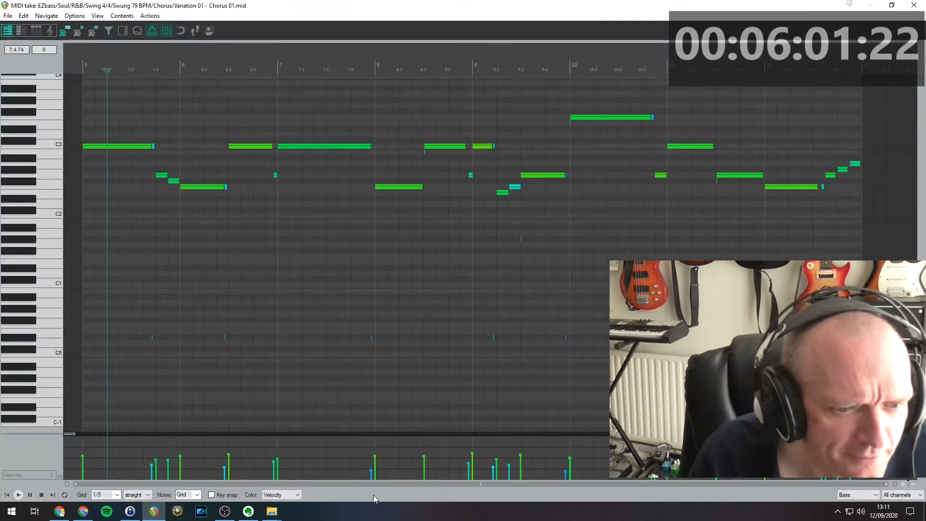
pyautogui.scroll(2, 391, 364)
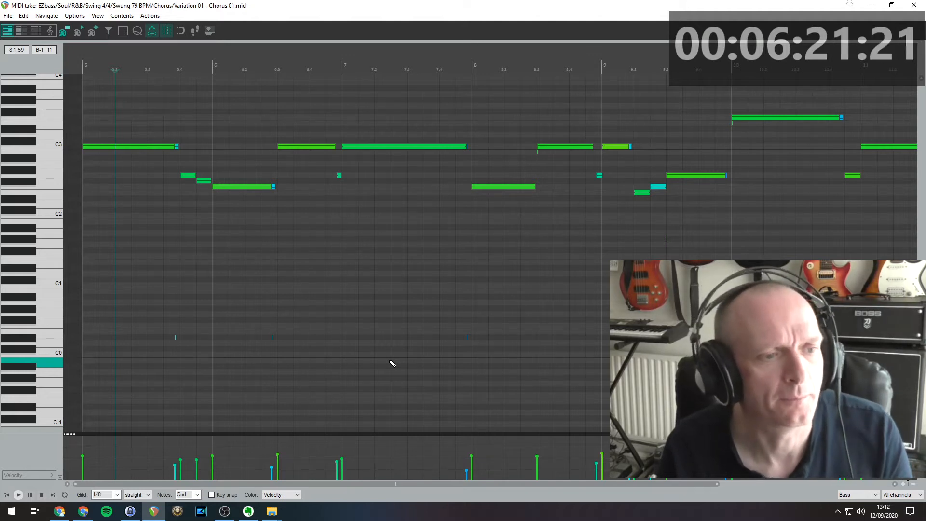
pyautogui.click(93, 147)
pyautogui.press('Delete')
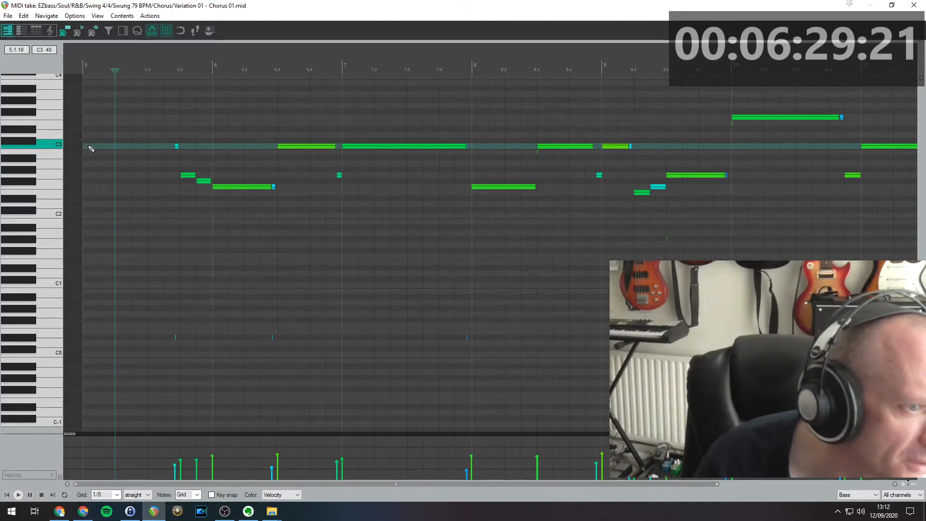
pyautogui.press('Escape')
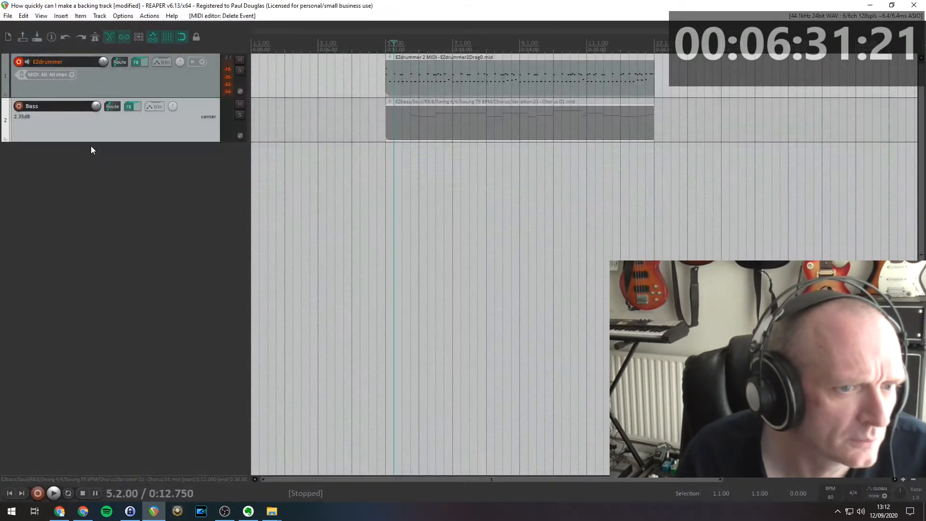
# Play the edited bass groove with the drums from bar 5.
pyautogui.doubleClick(492, 123)
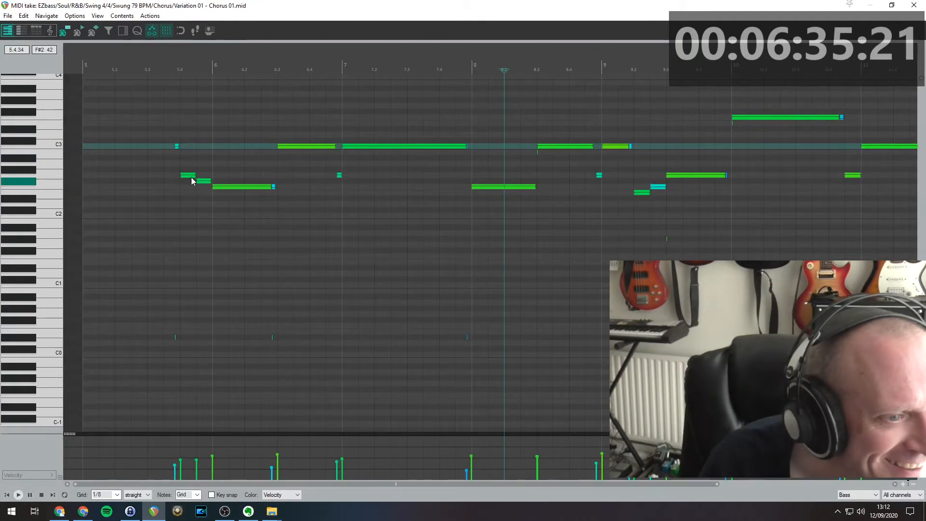
pyautogui.click(916, 6)
pyautogui.click(386, 44)
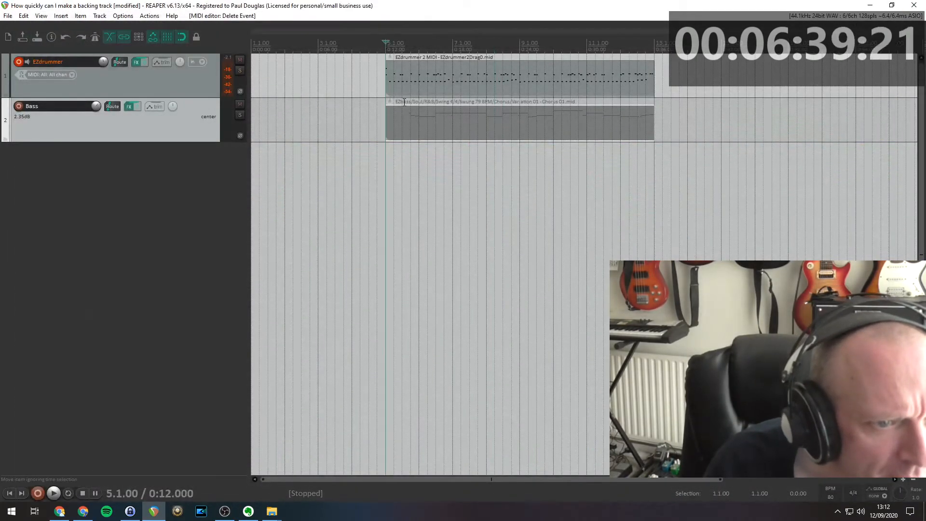
pyautogui.press('space')
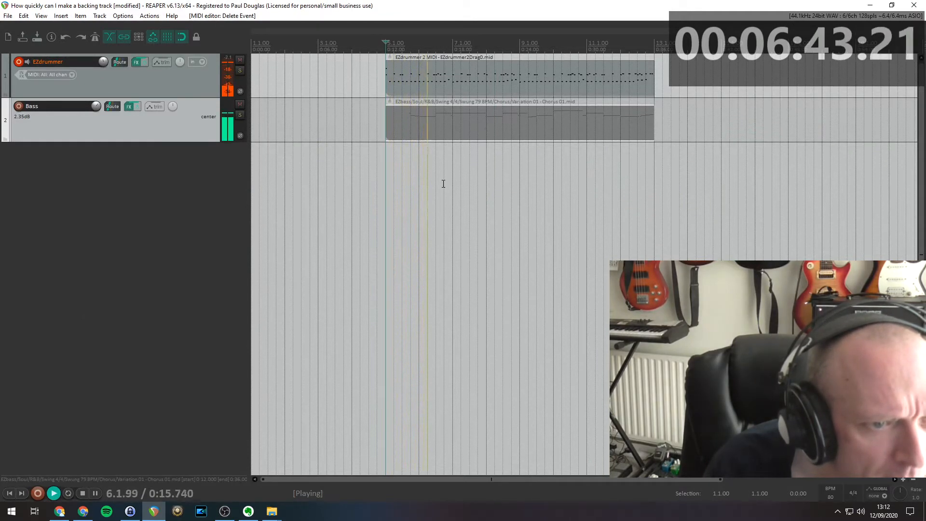
pyautogui.press('space')
# Restore the deleted opening bass note and transpose every note in the bass groove down one semitone.
pyautogui.doubleClick(396, 118)
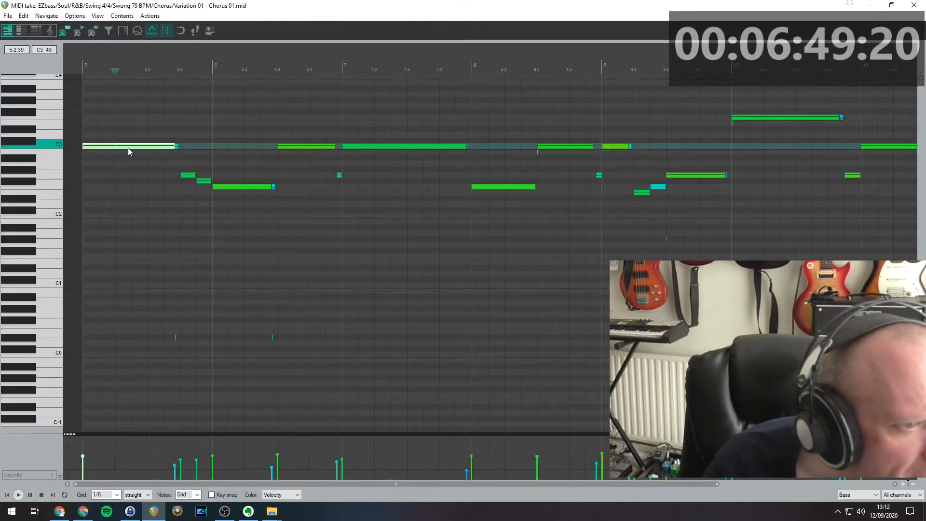
pyautogui.moveTo(129, 147); pyautogui.dragTo(129, 148)
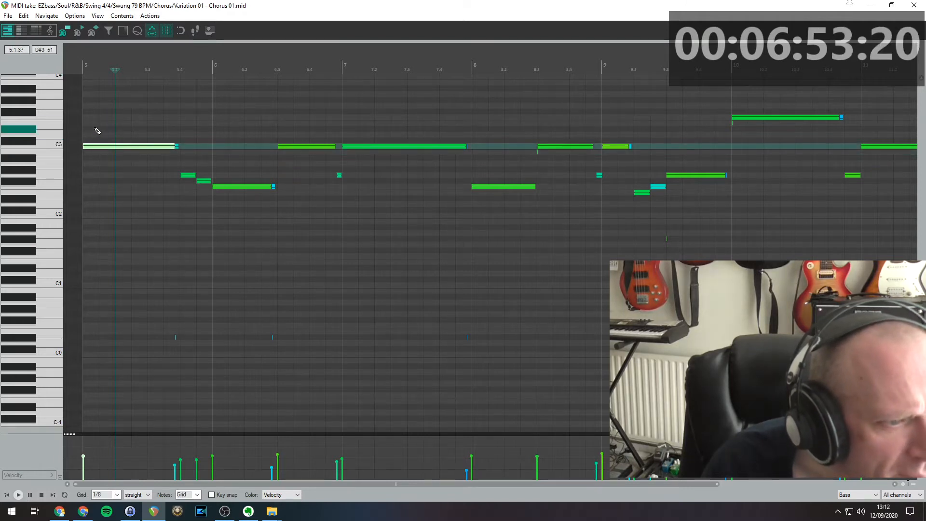
pyautogui.doubleClick(413, 484)
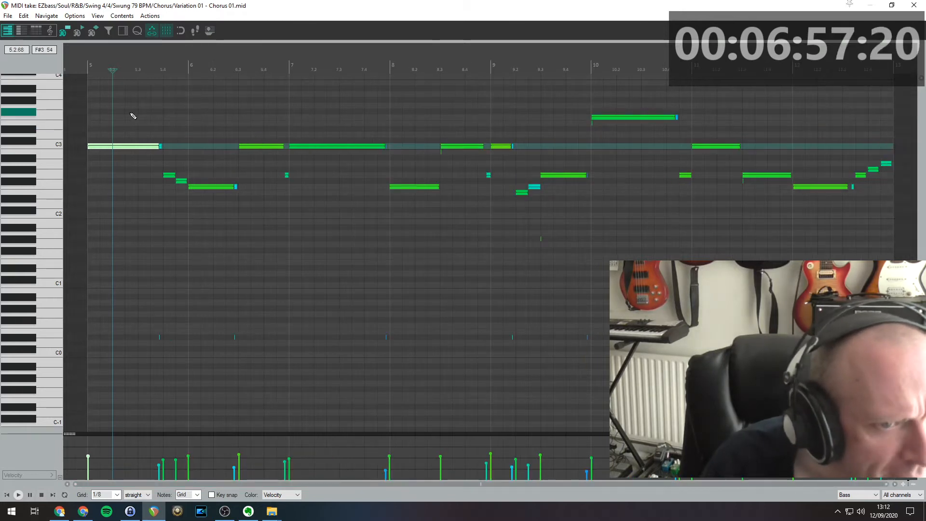
pyautogui.moveTo(137, 92); pyautogui.dragTo(891, 373)
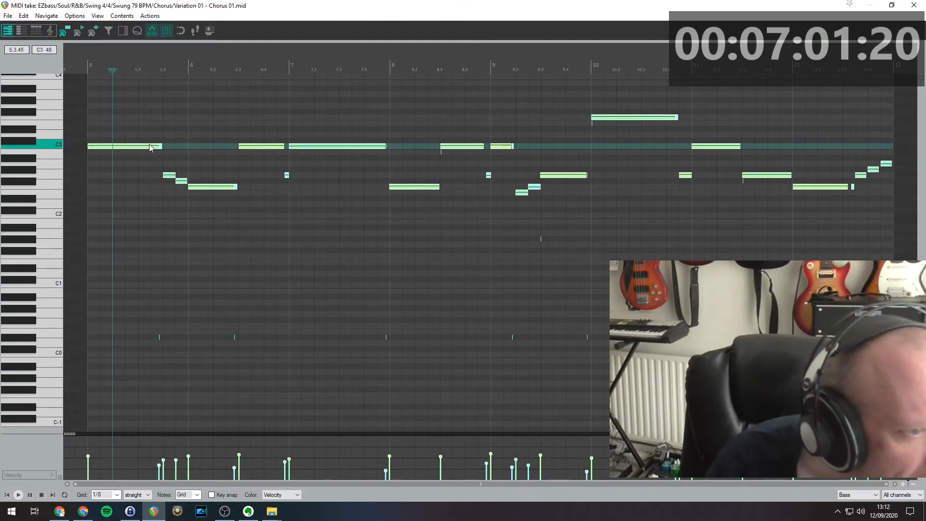
pyautogui.moveTo(149, 149); pyautogui.dragTo(149, 153)
# Play the transposed bass groove from bar 5.
pyautogui.click(87, 65)
pyautogui.press('space')
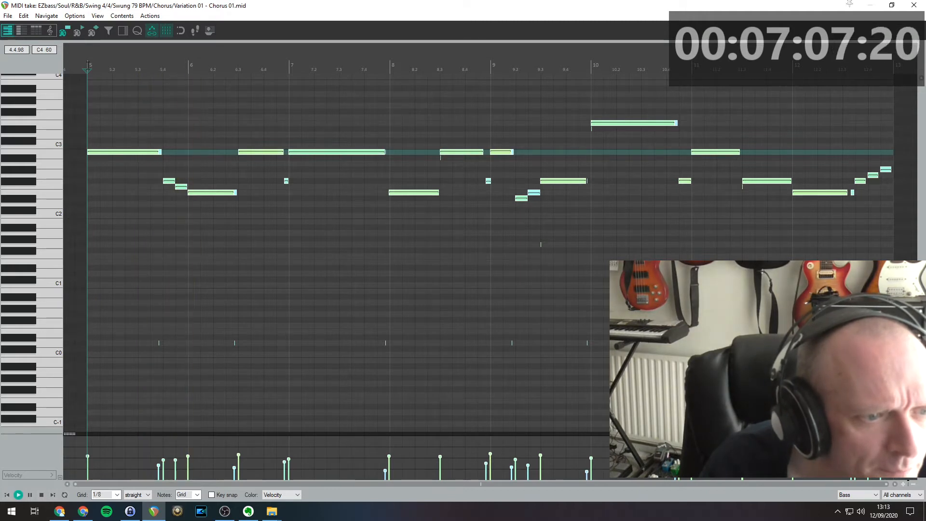
pyautogui.press('space')
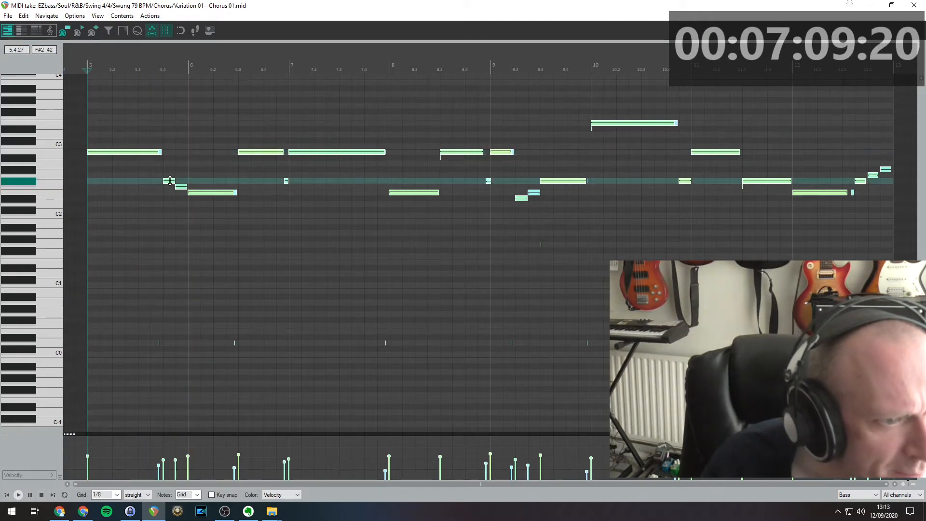
# Raise only the last short bass note before bar 6 to A2.
pyautogui.moveTo(182, 187); pyautogui.dragTo(182, 171)
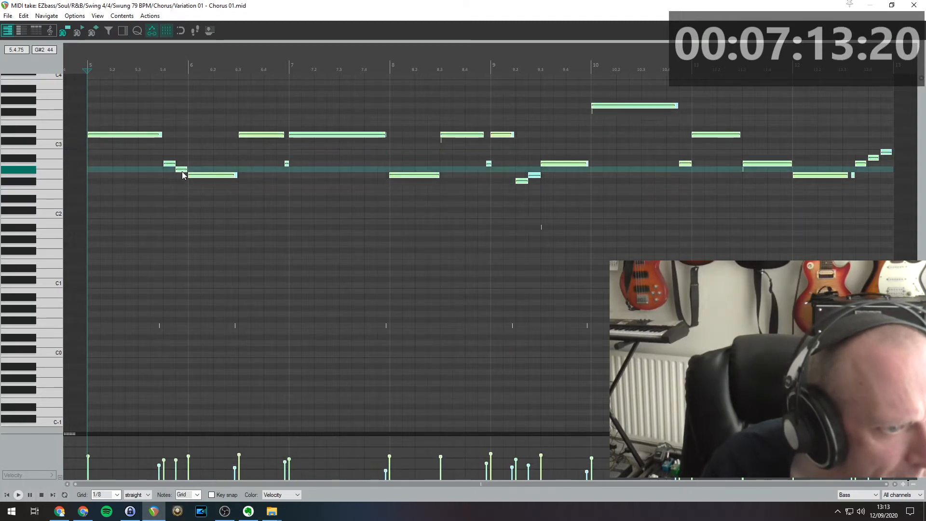
pyautogui.hotkey('ctrl', 'z')
pyautogui.click(209, 164)
pyautogui.click(181, 188)
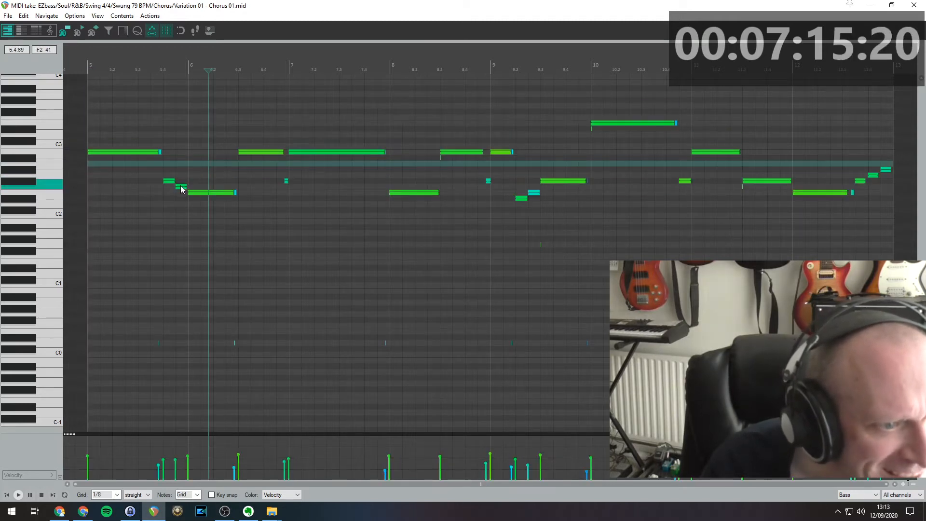
pyautogui.moveTo(181, 187); pyautogui.dragTo(182, 166)
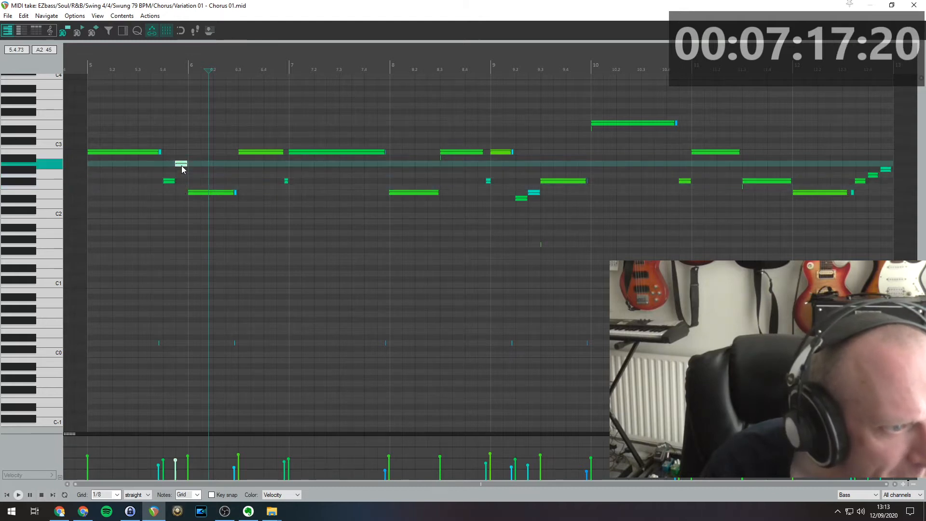
# Play the bass groove from bar 5 to check the raised passing note.
pyautogui.press('space')
pyautogui.press('space')
pyautogui.click(91, 56)
pyautogui.press('space')
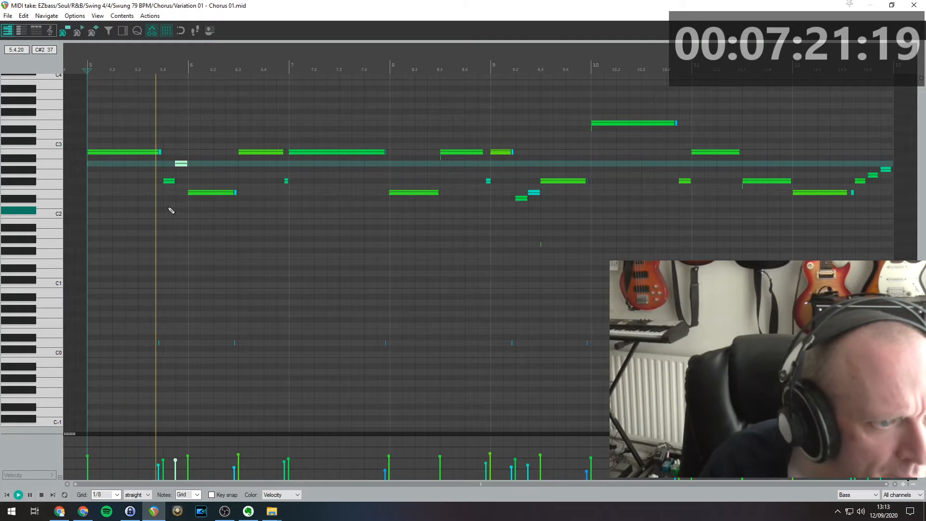
pyautogui.press('space')
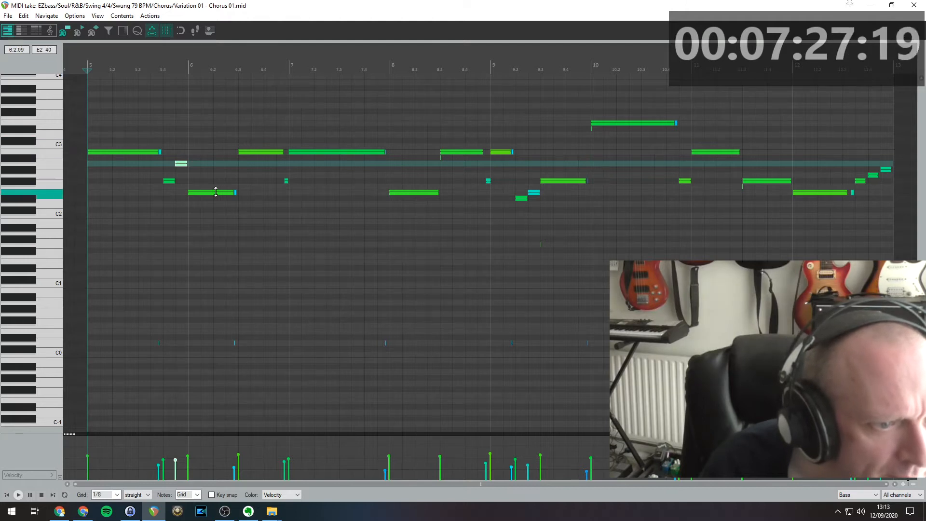
# Raise the long note at the start of bar 6 to B2 and play the result.
pyautogui.moveTo(216, 193); pyautogui.dragTo(214, 152)
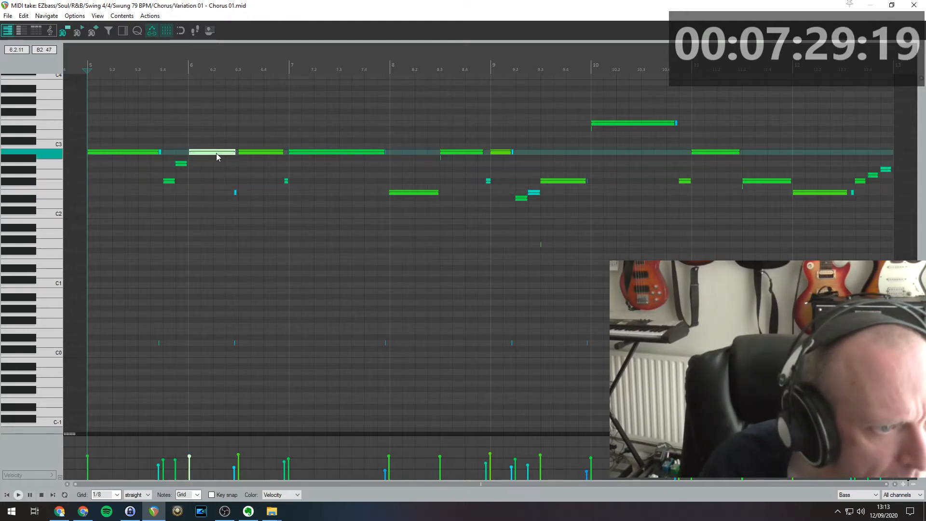
pyautogui.press('space')
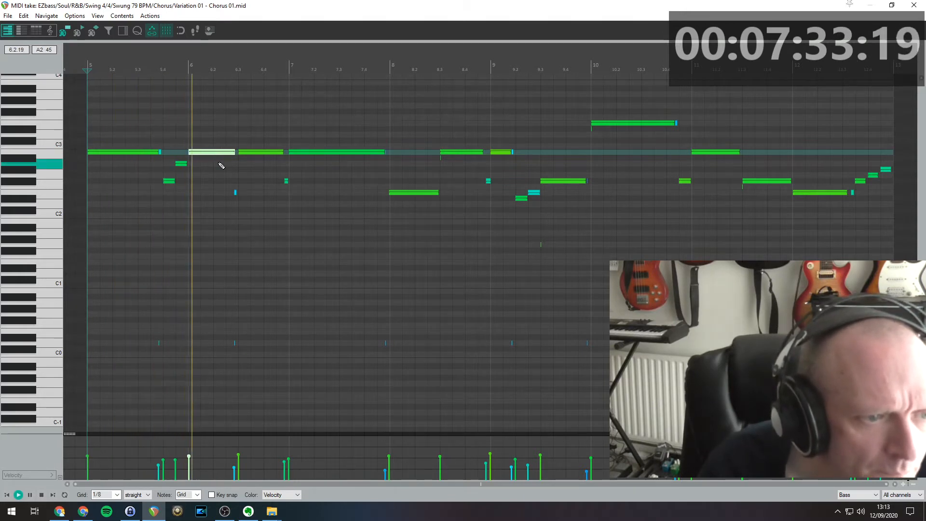
pyautogui.press('space')
# Delete the stray low note near the end of bar 5 and the leftover short notes in bar 6, checking by playback.
pyautogui.moveTo(147, 329); pyautogui.dragTo(175, 358)
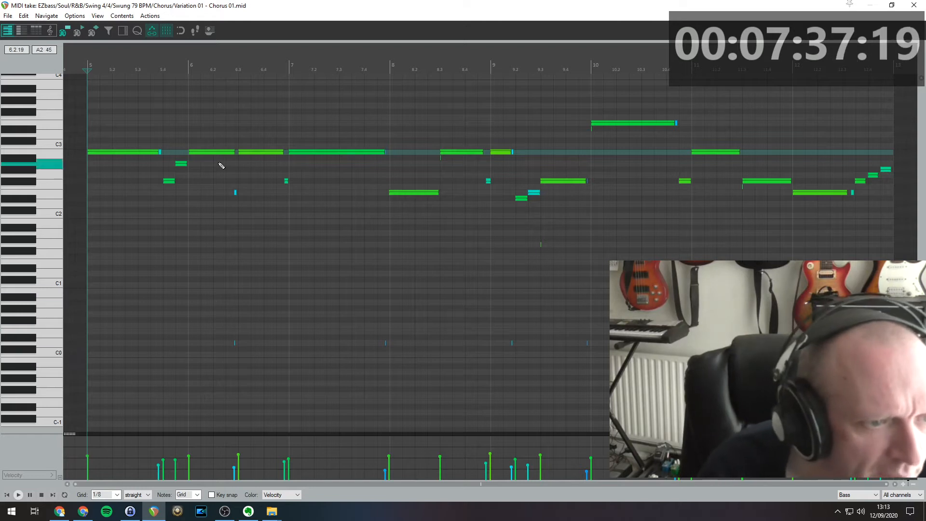
pyautogui.press('space')
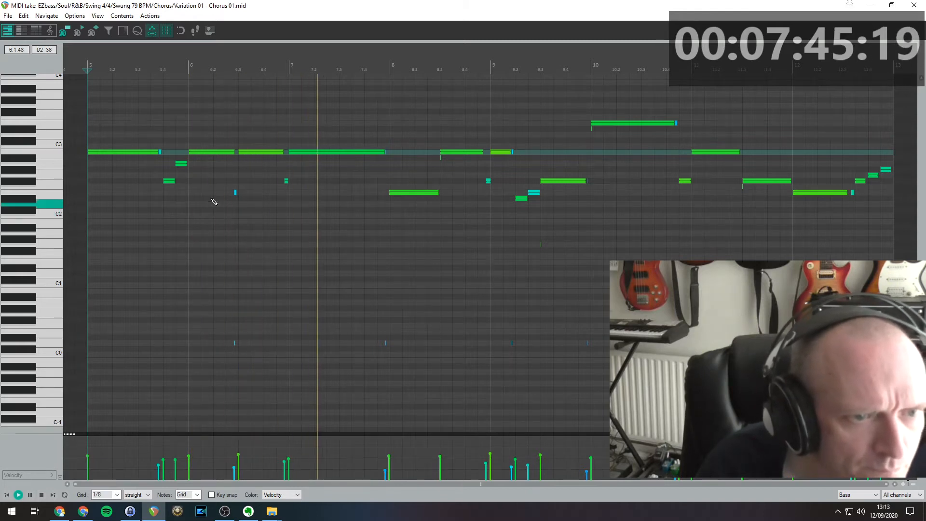
pyautogui.press('space')
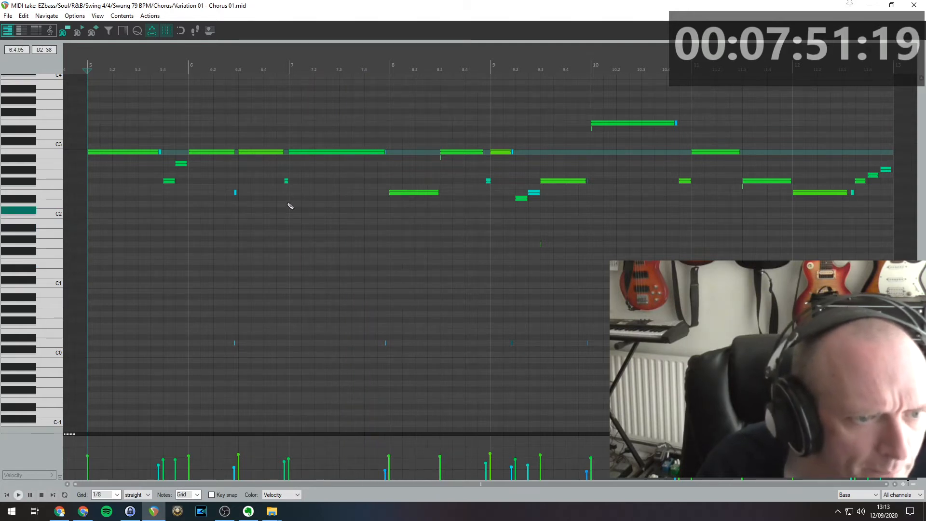
pyautogui.moveTo(224, 178); pyautogui.dragTo(320, 374)
pyautogui.press('space')
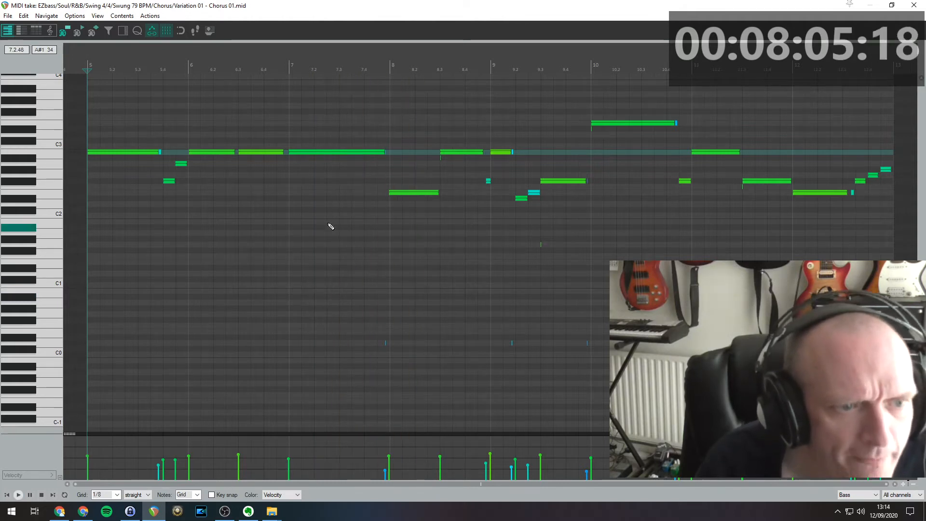
# Replace the notes in bars 7 and 8 with a copy of the phrase from bars 5 and 6, and play it.
pyautogui.moveTo(298, 124); pyautogui.dragTo(490, 365)
pyautogui.press('Delete')
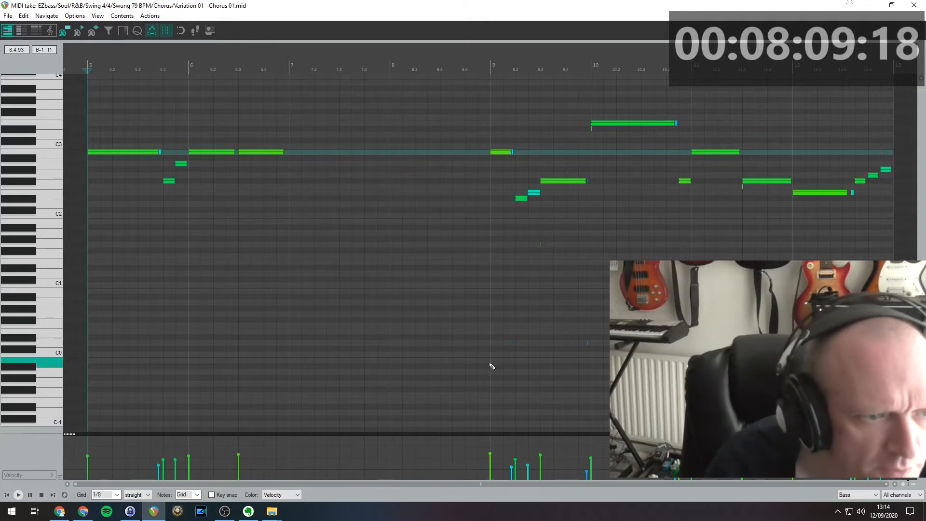
pyautogui.moveTo(93, 141); pyautogui.dragTo(248, 224)
pyautogui.moveTo(123, 153); pyautogui.dragTo(326, 152)
pyautogui.press('space')
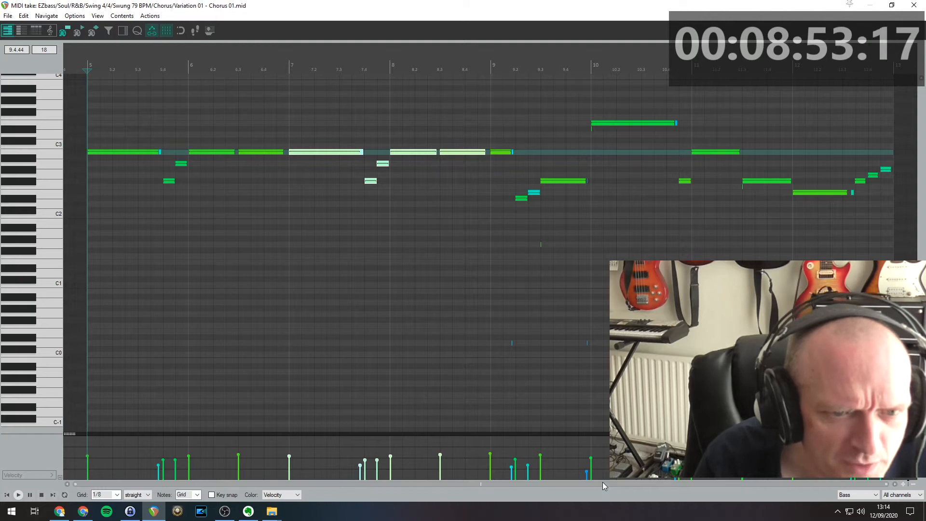
# Replace the bass notes in bars 9 to 12 with a copy of the phrase from bars 5 to 8.
pyautogui.moveTo(495, 83); pyautogui.dragTo(890, 417)
pyautogui.press('Delete')
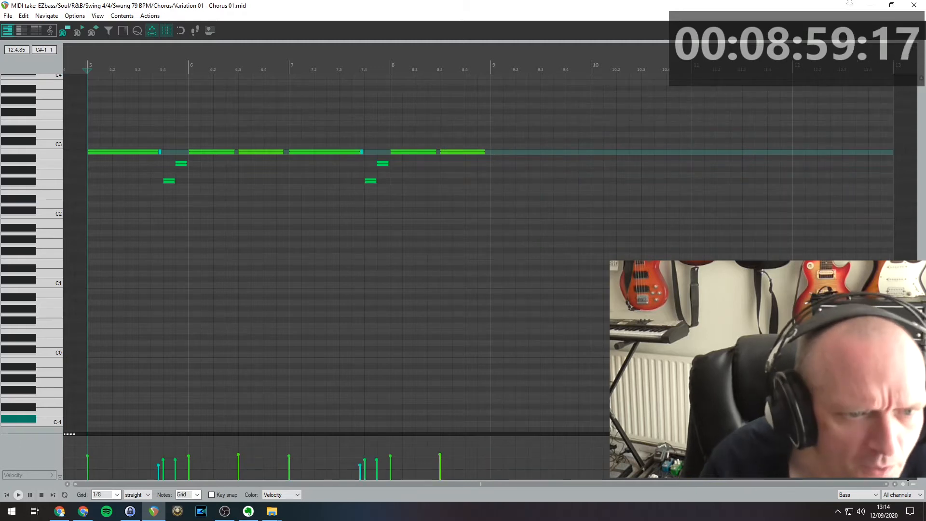
pyautogui.moveTo(94, 137); pyautogui.dragTo(501, 228)
pyautogui.moveTo(115, 153); pyautogui.dragTo(523, 154)
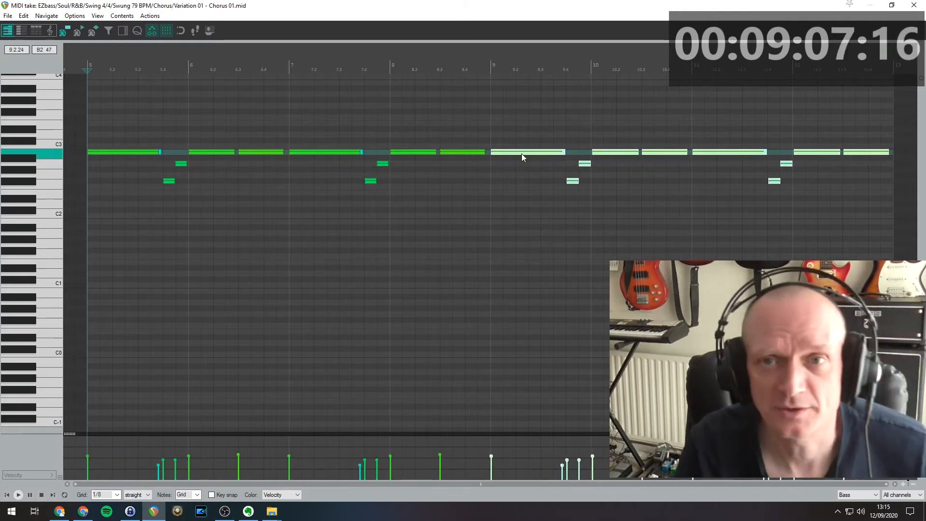
# Lower the copied phrase in bars 9 to 12 so its long notes sit on A2, and play it from bar 8.
pyautogui.moveTo(522, 154); pyautogui.dragTo(522, 165)
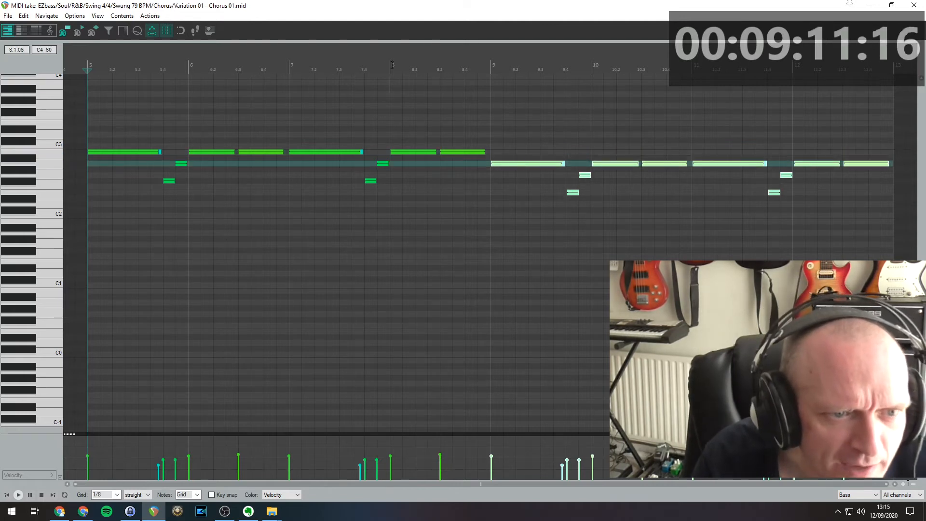
pyautogui.click(388, 68)
pyautogui.press('space')
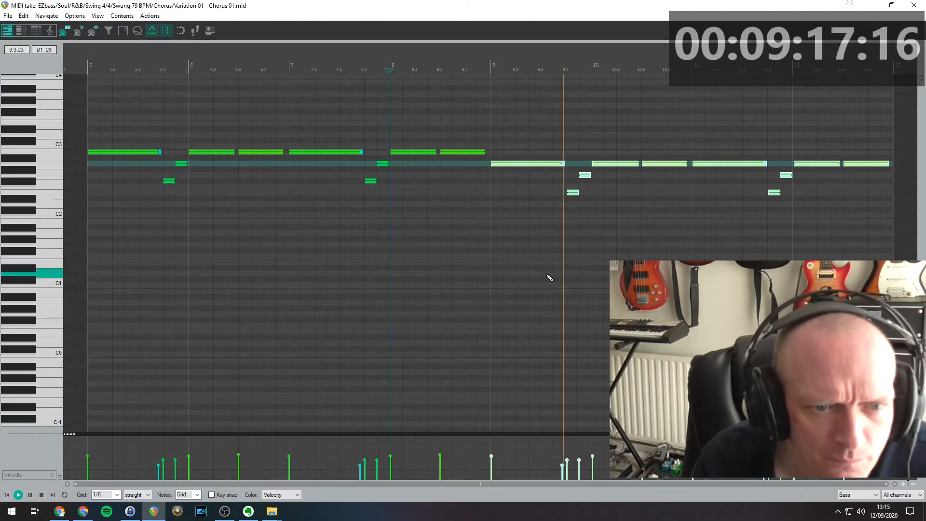
pyautogui.press('space')
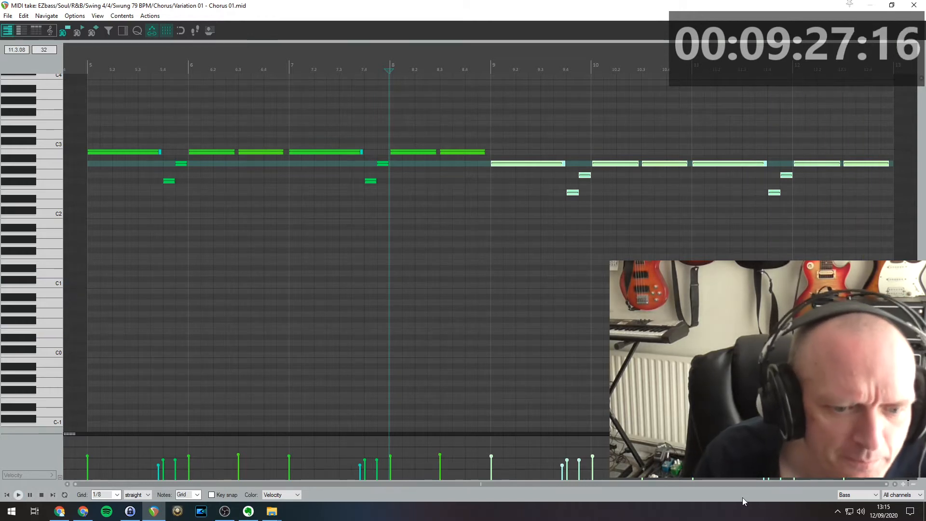
# Close the MIDI editor and copy the edited bass item directly after itself at bar 13.
pyautogui.moveTo(826, 485); pyautogui.dragTo(855, 484)
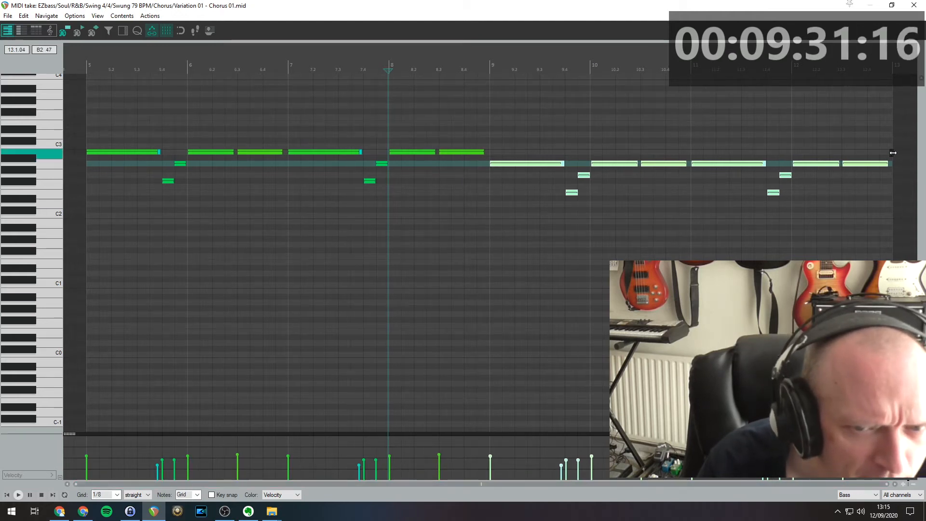
pyautogui.click(914, 5)
pyautogui.moveTo(654, 118); pyautogui.dragTo(739, 119)
pyautogui.hotkey('ctrl', 'z')
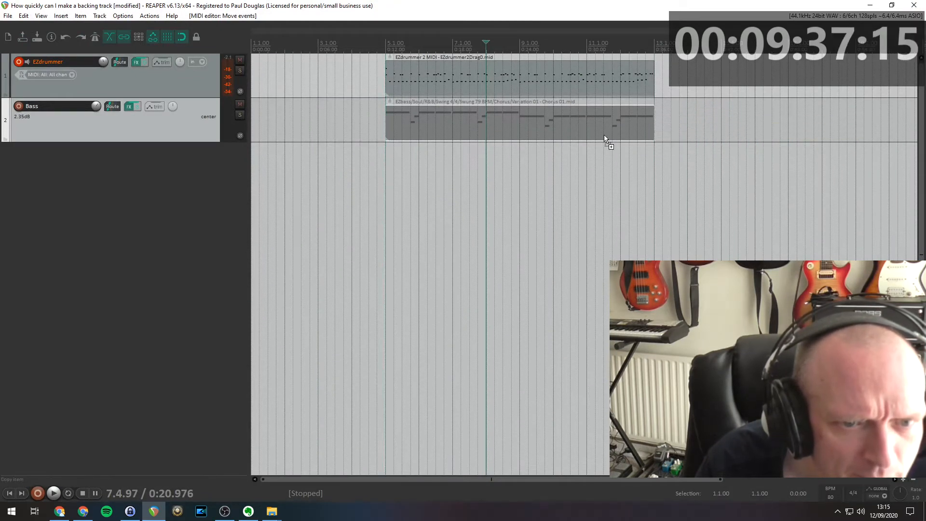
pyautogui.click(462, 129)
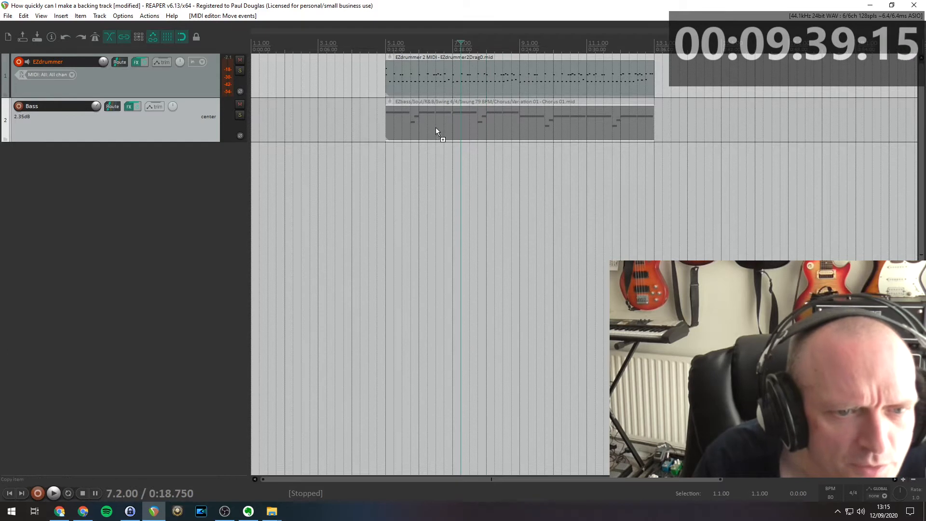
pyautogui.moveTo(436, 127); pyautogui.dragTo(707, 128)
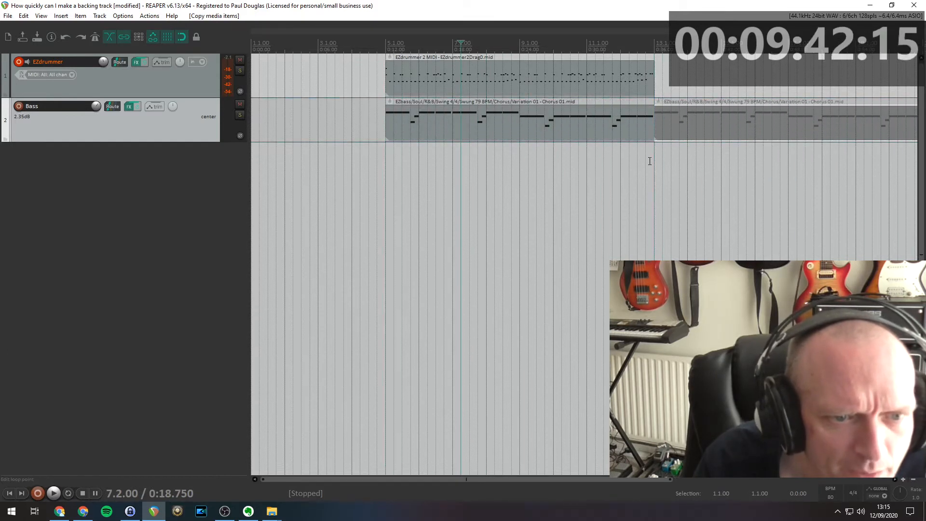
# In the copied bass item, raise the phrase in bars 13 to 16 so its long notes sit on E3, and play it.
pyautogui.doubleClick(667, 128)
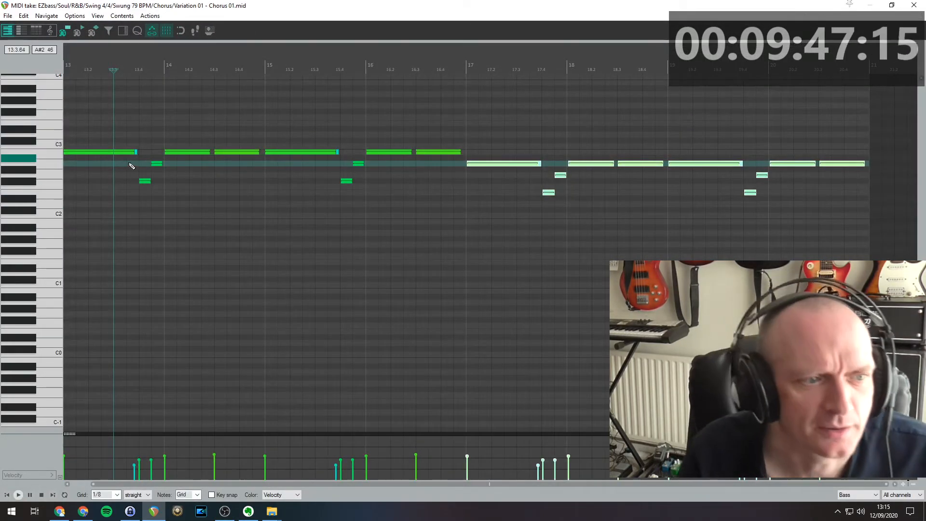
pyautogui.click(91, 153)
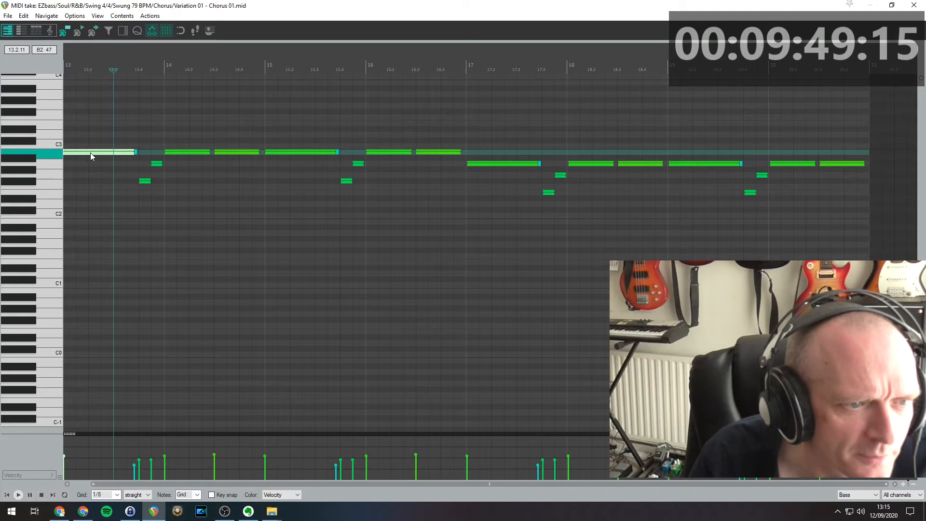
pyautogui.moveTo(75, 143); pyautogui.dragTo(464, 213)
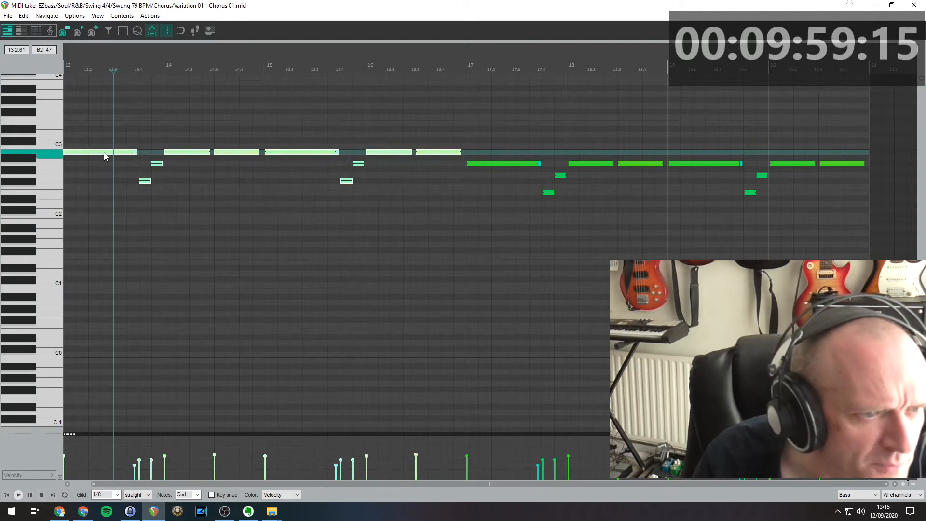
pyautogui.moveTo(105, 156); pyautogui.dragTo(106, 126)
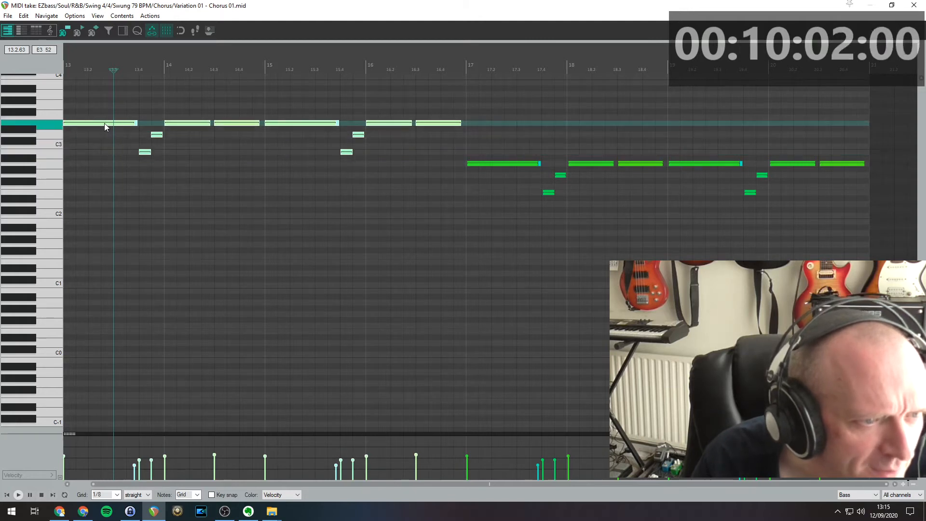
pyautogui.click(65, 62)
pyautogui.press('space')
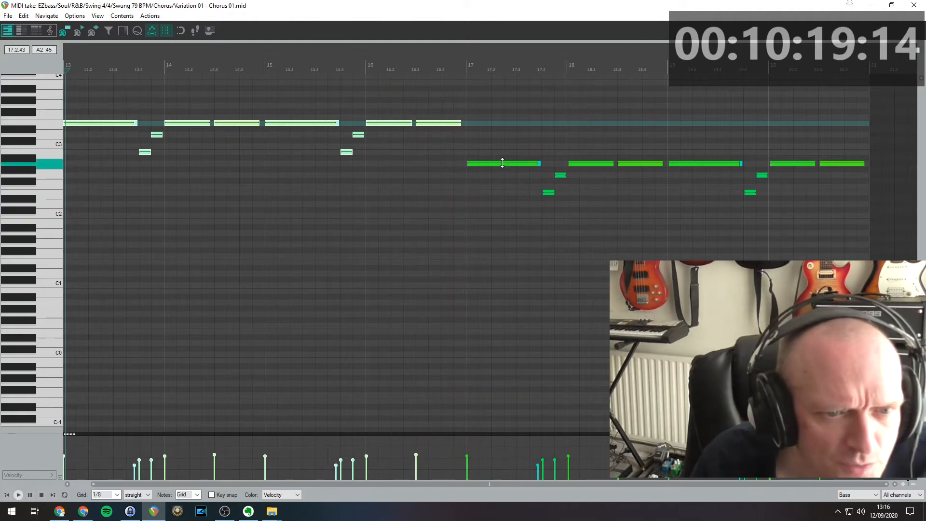
# Raise the phrase in bars 17 and 18 so its long notes sit on B2, and play it from bar 17.
pyautogui.moveTo(475, 155); pyautogui.dragTo(649, 229)
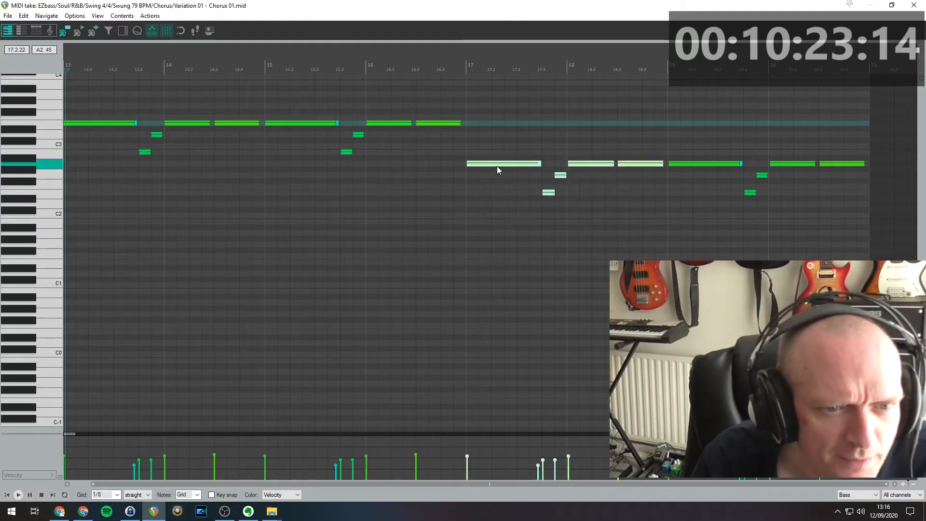
pyautogui.moveTo(498, 166); pyautogui.dragTo(497, 154)
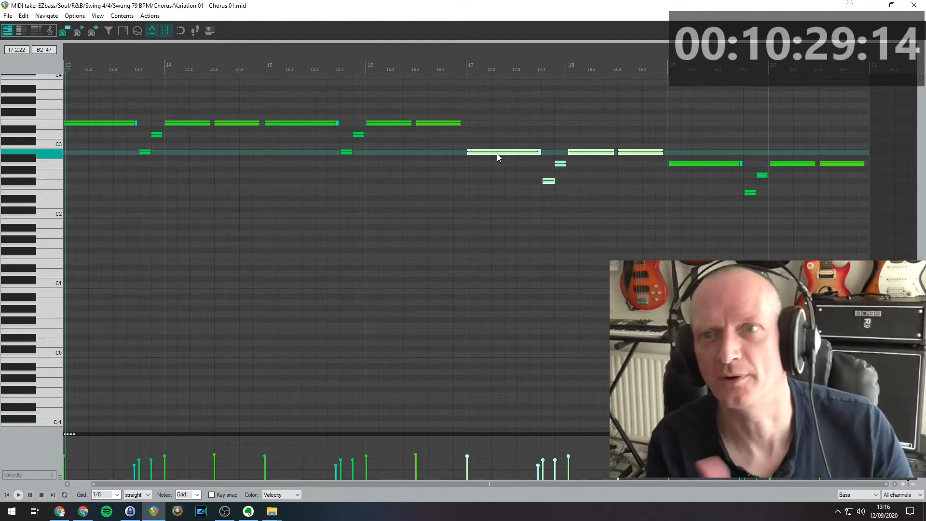
pyautogui.click(467, 69)
pyautogui.press('space')
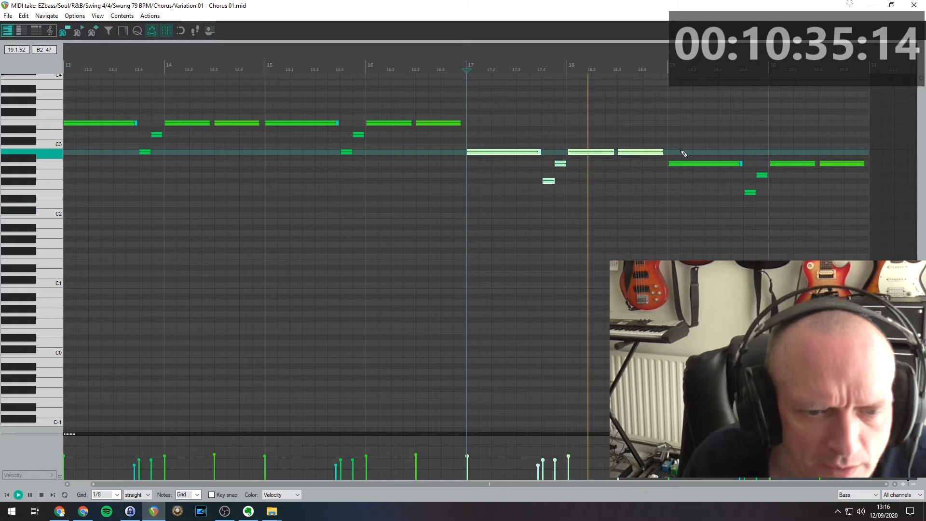
pyautogui.press('space')
# Raise the phrase in bars 19 and 20 so its long notes sit on F#3, and play it from bar 19.
pyautogui.moveTo(680, 146); pyautogui.dragTo(859, 239)
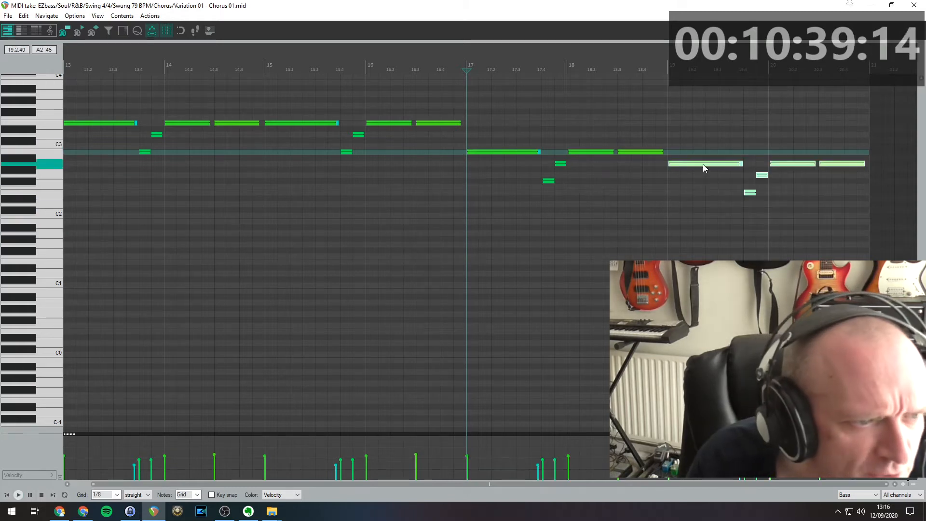
pyautogui.moveTo(703, 164); pyautogui.dragTo(688, 107)
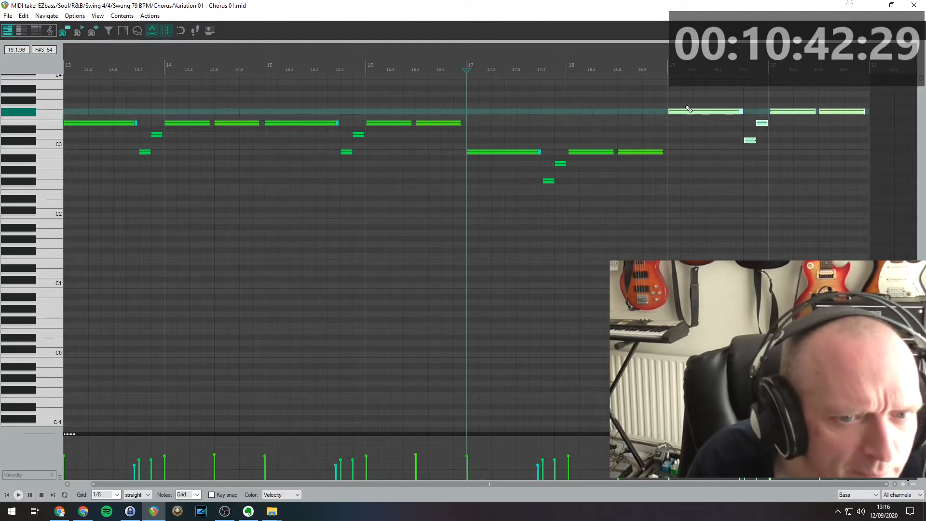
pyautogui.click(668, 64)
pyautogui.press('space')
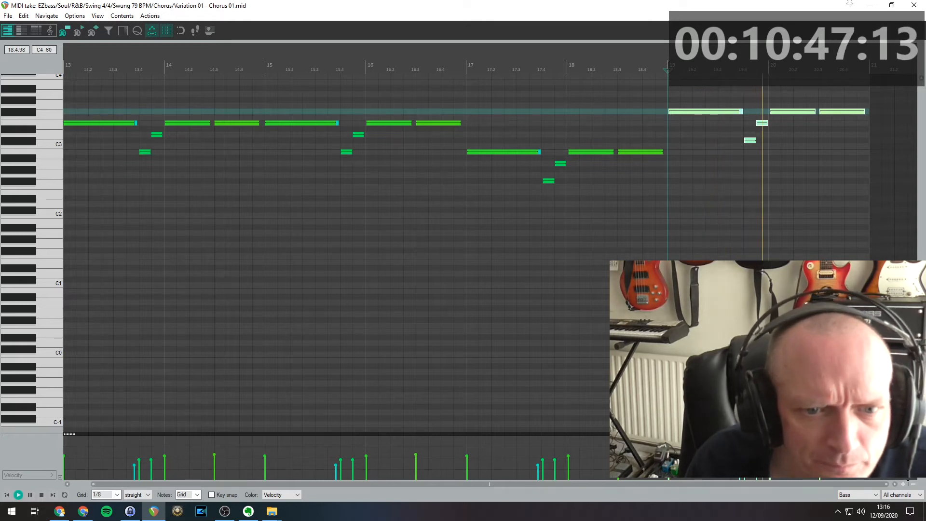
pyautogui.press('space')
# Replace the last long note of bar 20 with four short F#3 notes copied from the passing note at the end of bar 19, and play it.
pyautogui.click(840, 112)
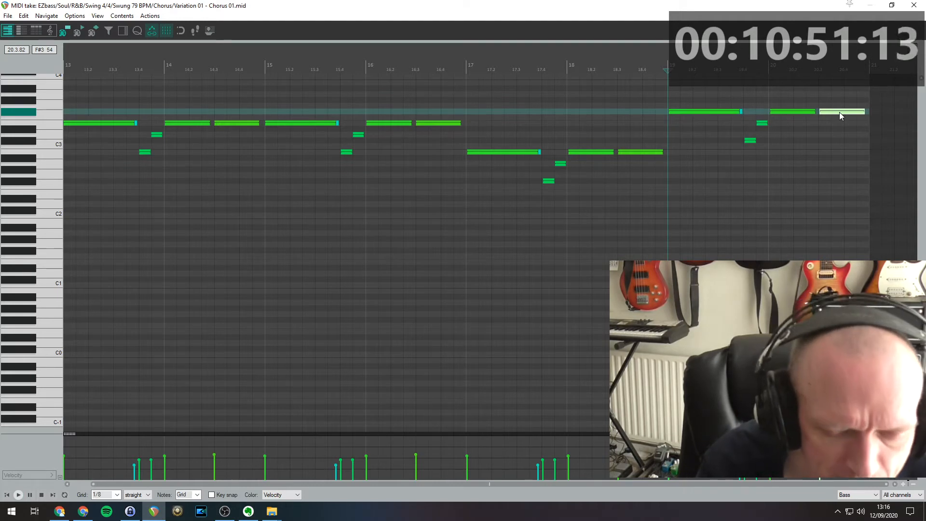
pyautogui.press('Delete')
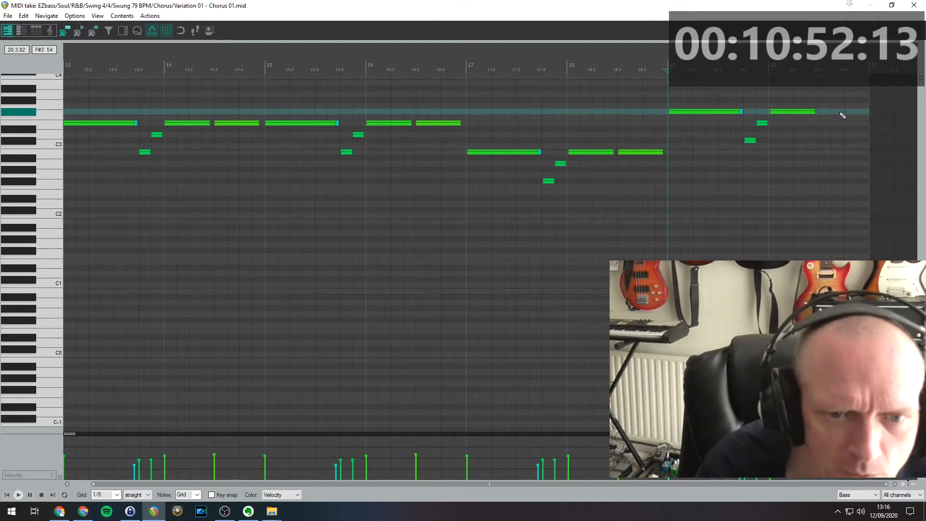
pyautogui.click(761, 123)
pyautogui.hotkey('ctrl', 'v')
pyautogui.moveTo(673, 125); pyautogui.dragTo(831, 117)
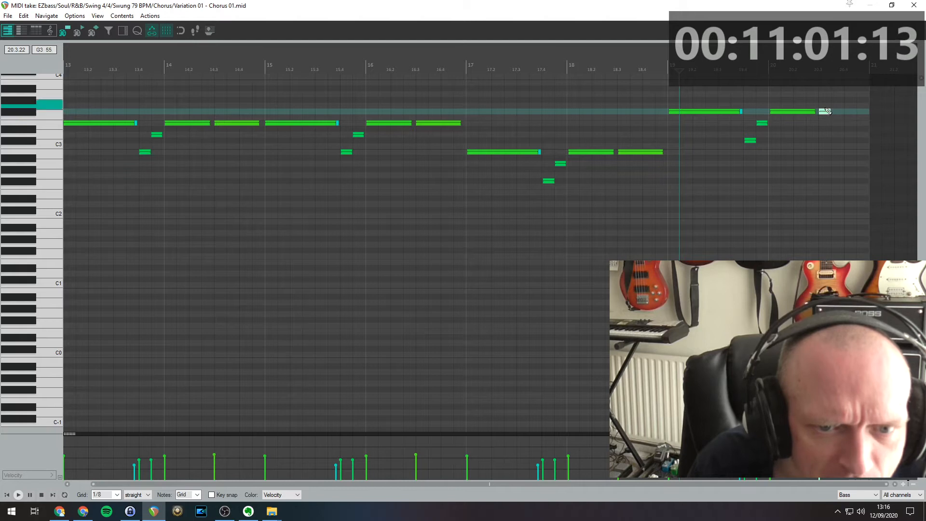
pyautogui.moveTo(827, 115); pyautogui.dragTo(854, 112)
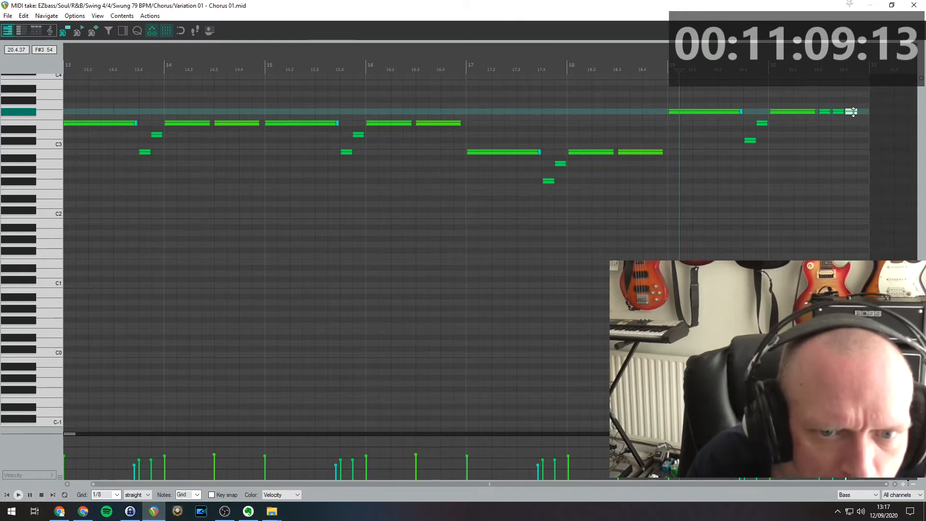
pyautogui.moveTo(851, 111); pyautogui.dragTo(870, 116)
pyautogui.click(852, 112)
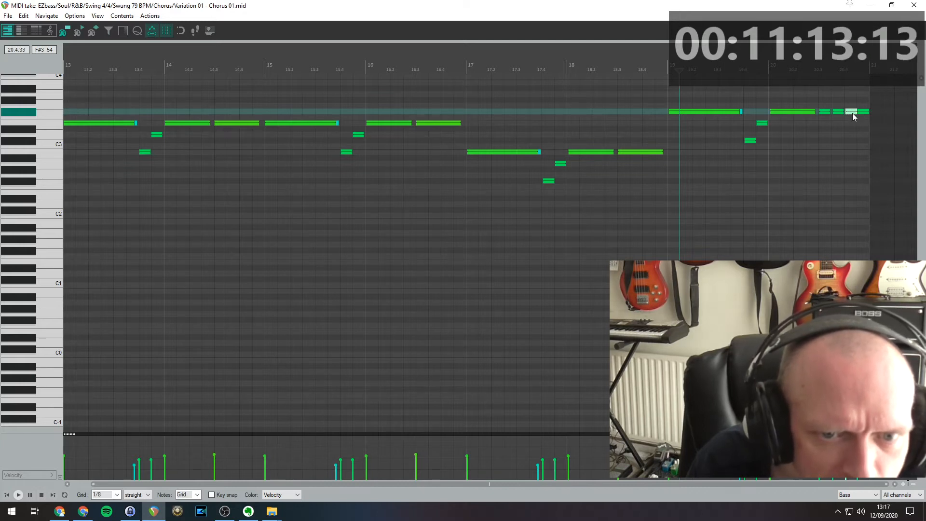
pyautogui.click(838, 112)
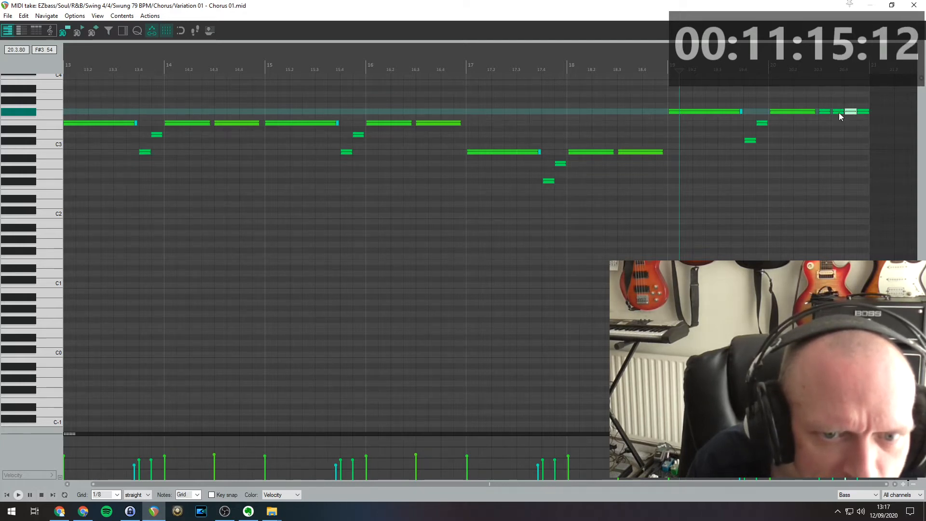
pyautogui.click(824, 112)
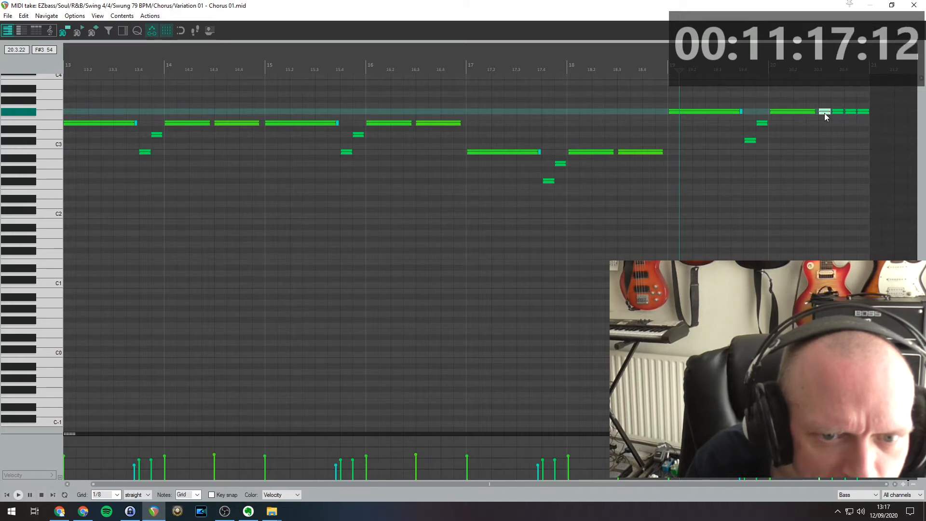
pyautogui.press('space')
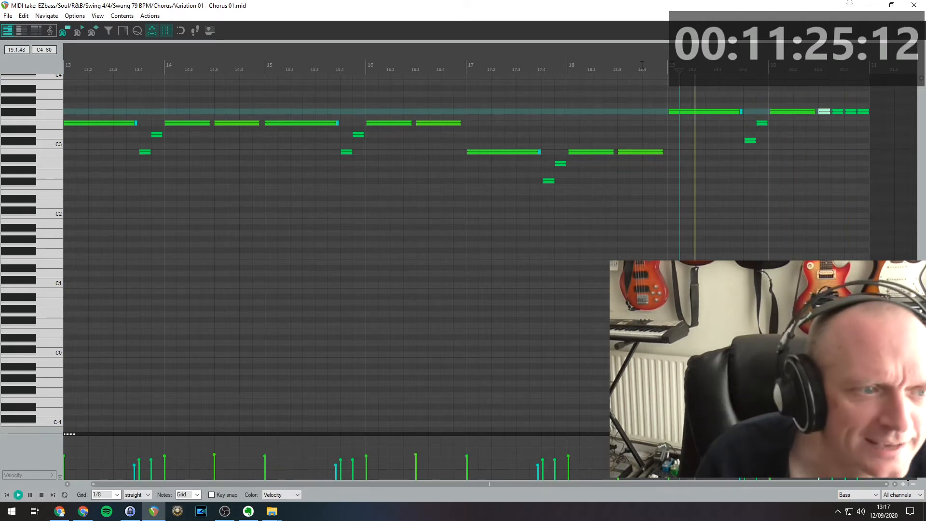
# Close the MIDI editor and play the arrangement from bar 5 into the second bass item.
pyautogui.click(914, 5)
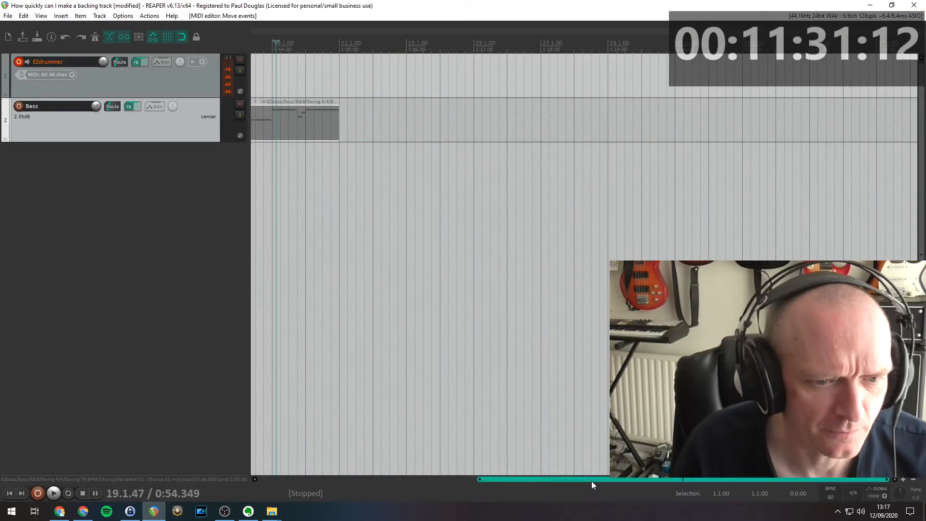
pyautogui.moveTo(592, 480); pyautogui.dragTo(389, 481)
pyautogui.click(366, 47)
pyautogui.press('space')
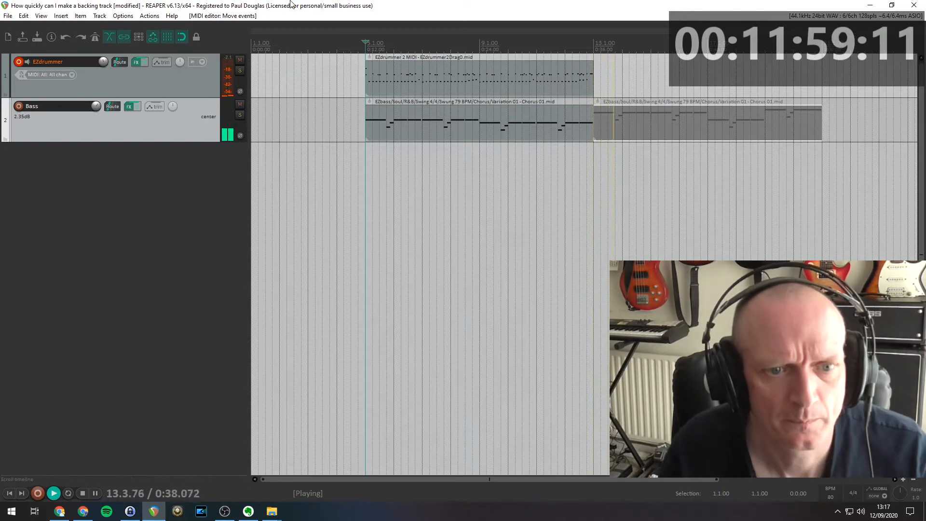
pyautogui.press('space')
# Copy the drum item to bar 13 above the second bass item, and play both tracks from just before that bar.
pyautogui.click(465, 82)
pyautogui.moveTo(458, 75); pyautogui.dragTo(694, 78)
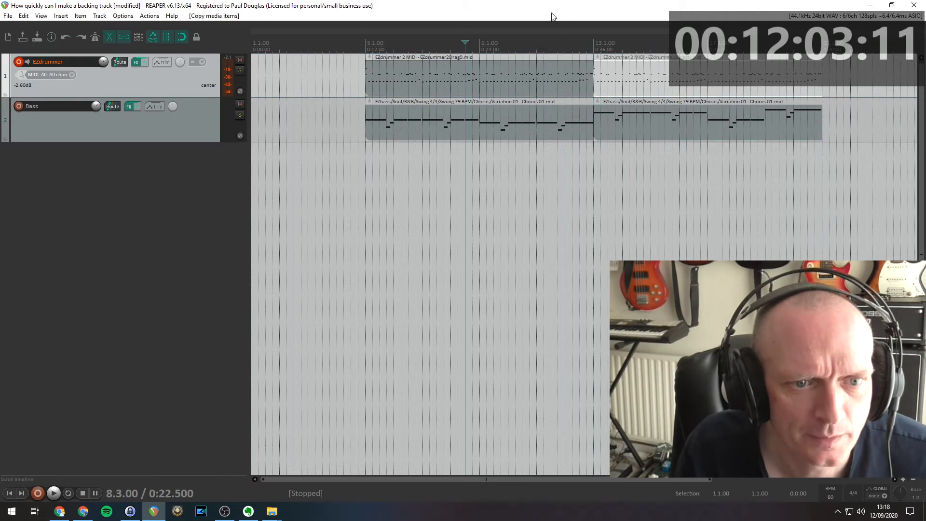
pyautogui.click(586, 41)
pyautogui.press('space')
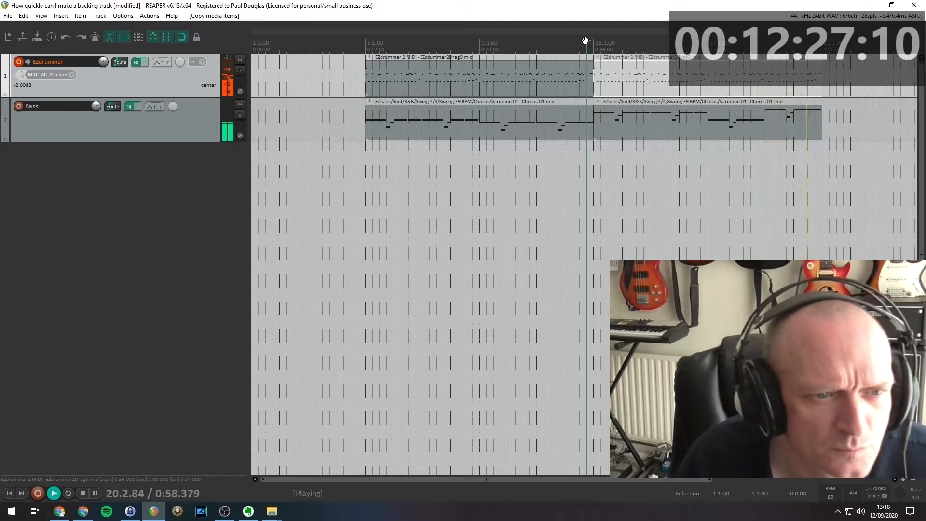
pyautogui.press('space')
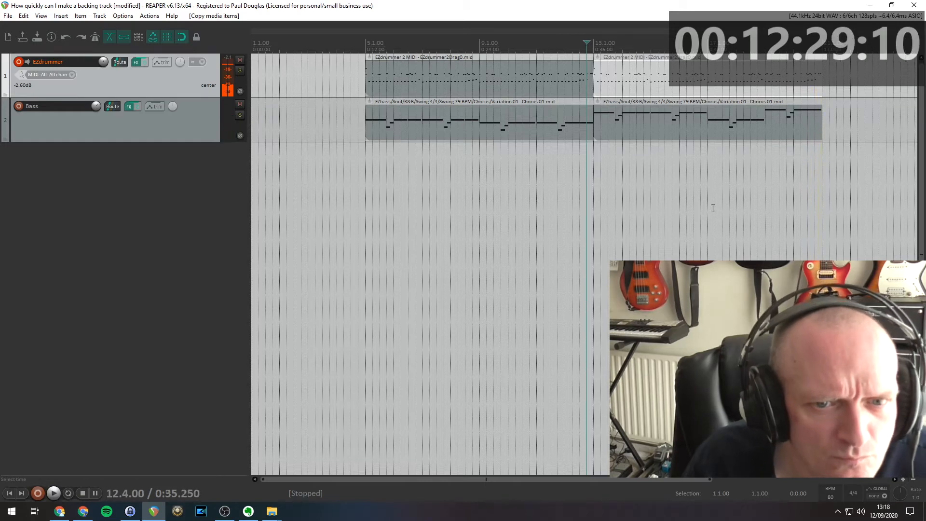
pyautogui.press('space')
pyautogui.press('space')
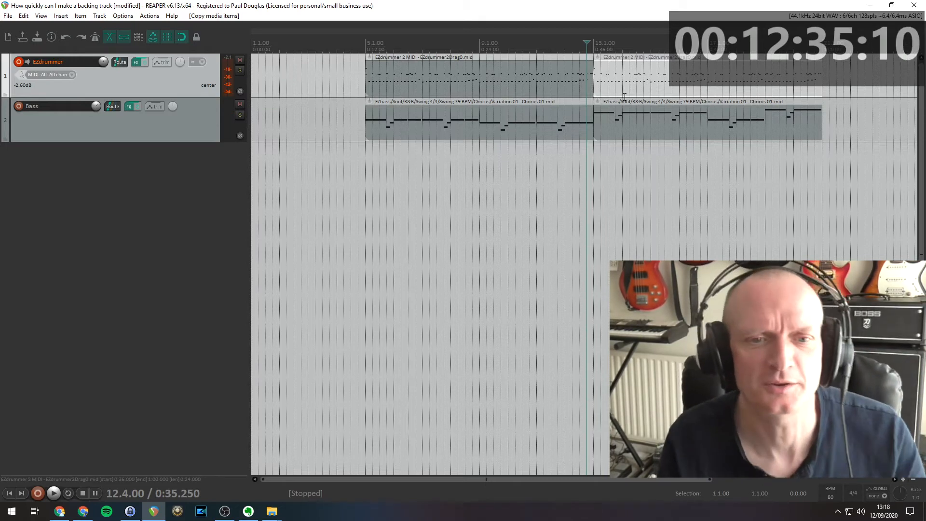
# Use the theme adjuster's REAPER v6 palette to colour the EZdrummer track dark grey and the Bass track blue-grey.
pyautogui.click(129, 132)
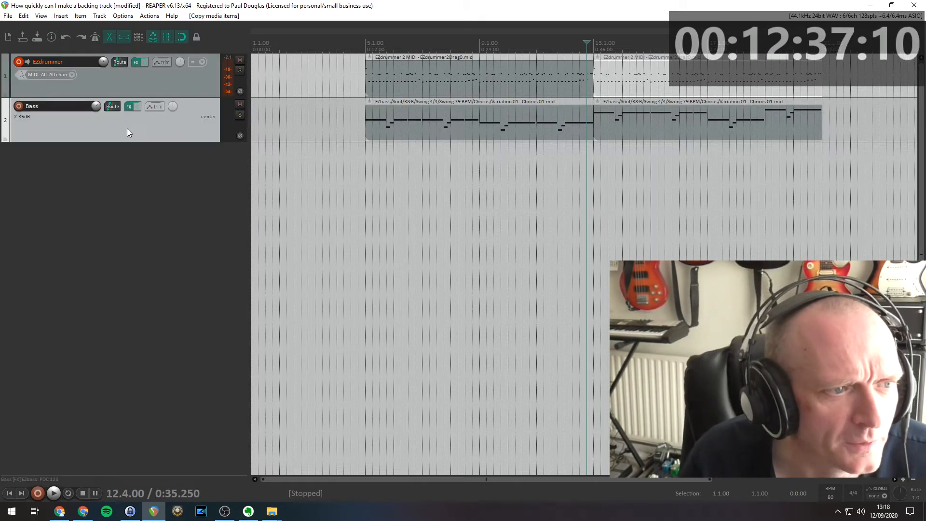
pyautogui.click(169, 81)
pyautogui.click(99, 16)
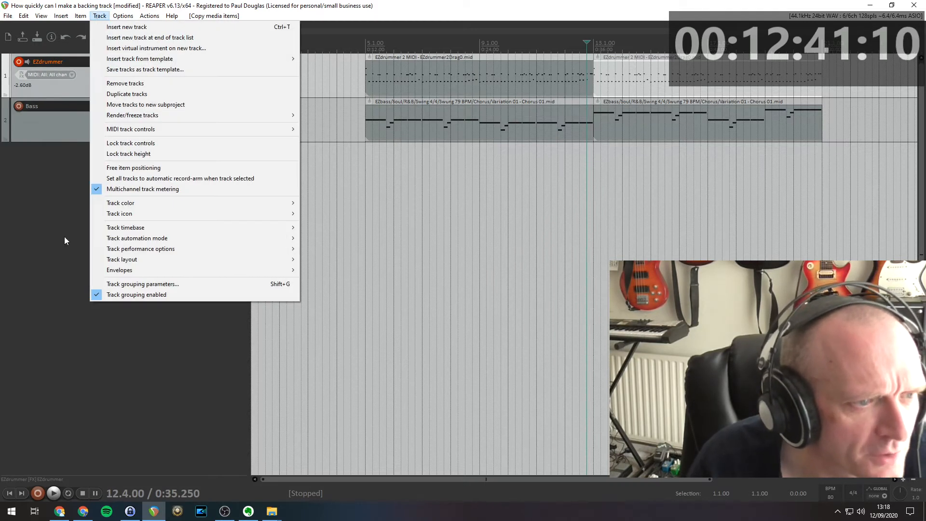
pyautogui.click(65, 237)
pyautogui.click(118, 17)
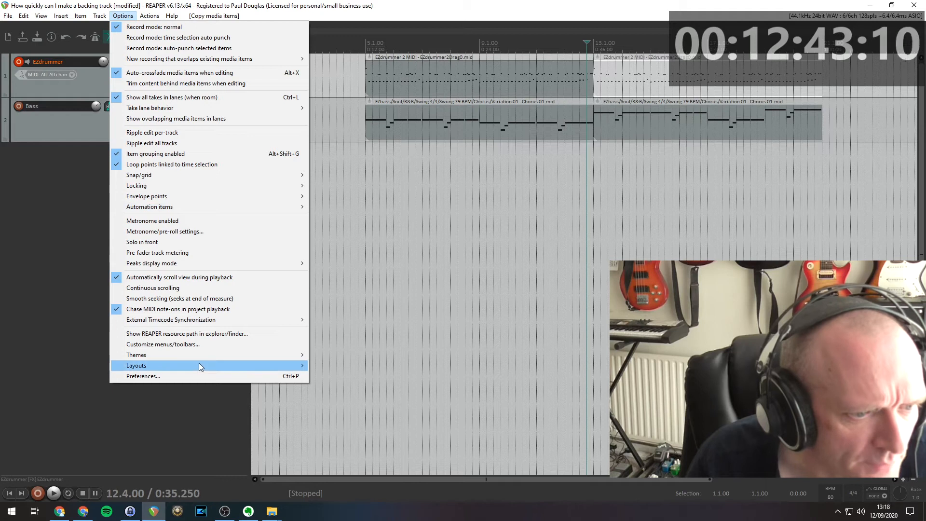
pyautogui.moveTo(199, 355)
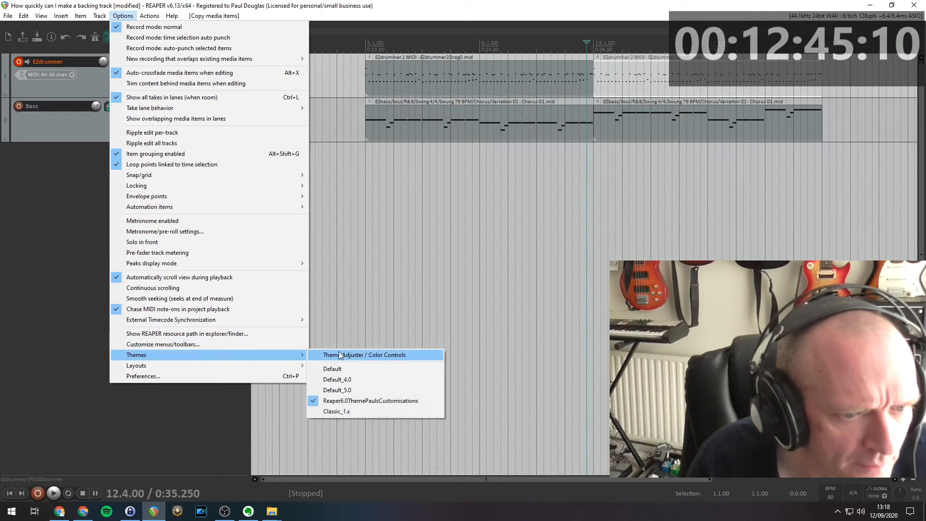
pyautogui.click(348, 355)
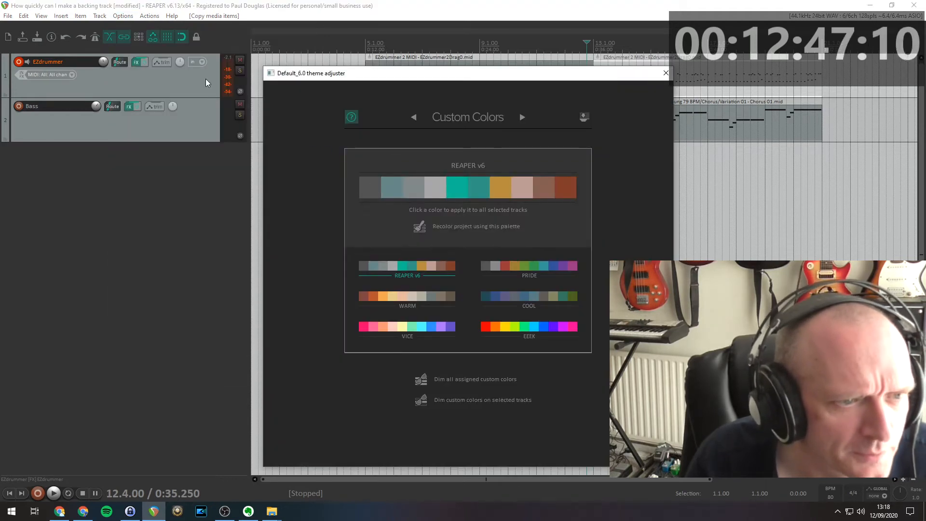
pyautogui.click(366, 188)
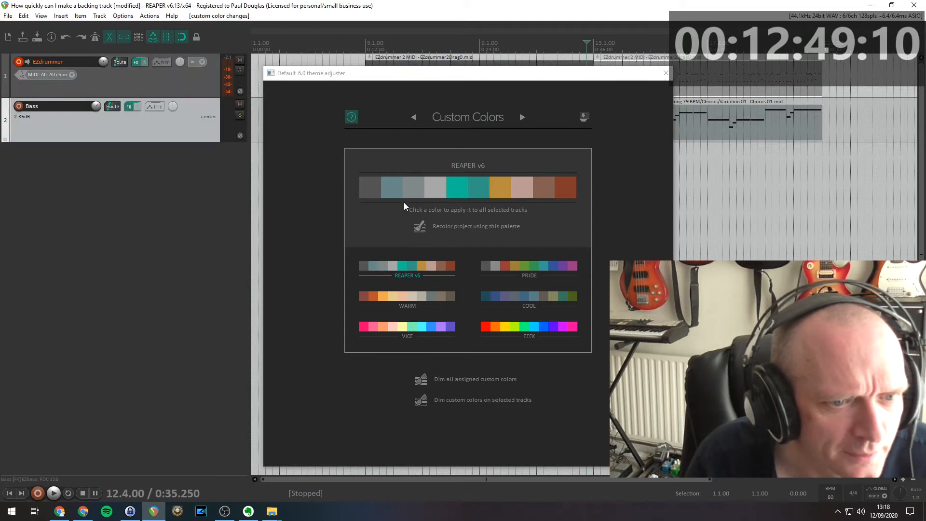
pyautogui.click(388, 185)
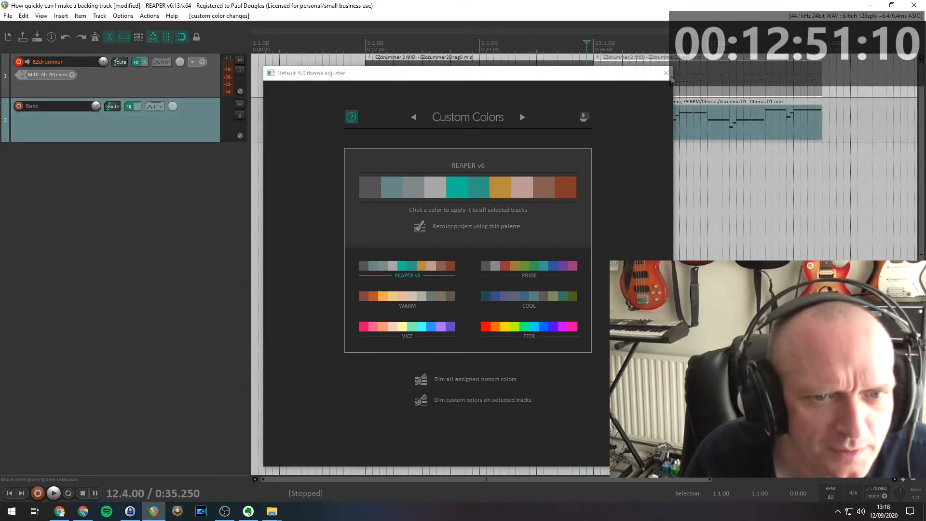
# Add a new track below the Bass track and name it Pad.
pyautogui.doubleClick(96, 189)
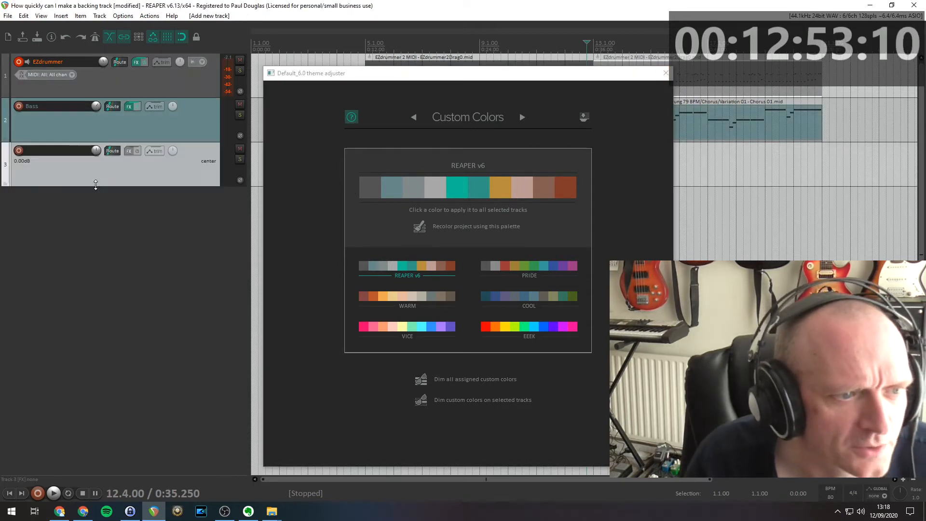
pyautogui.click(66, 152)
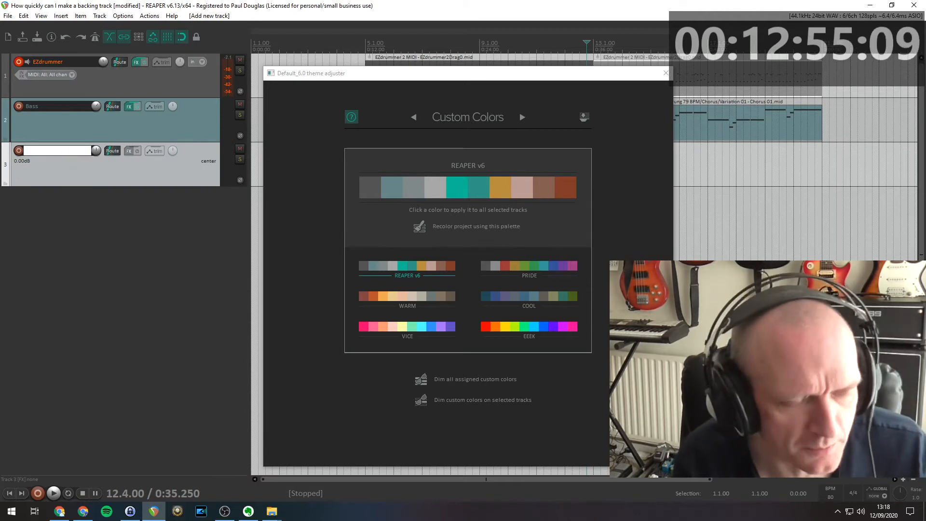
pyautogui.write('Pad')
pyautogui.press('Return')
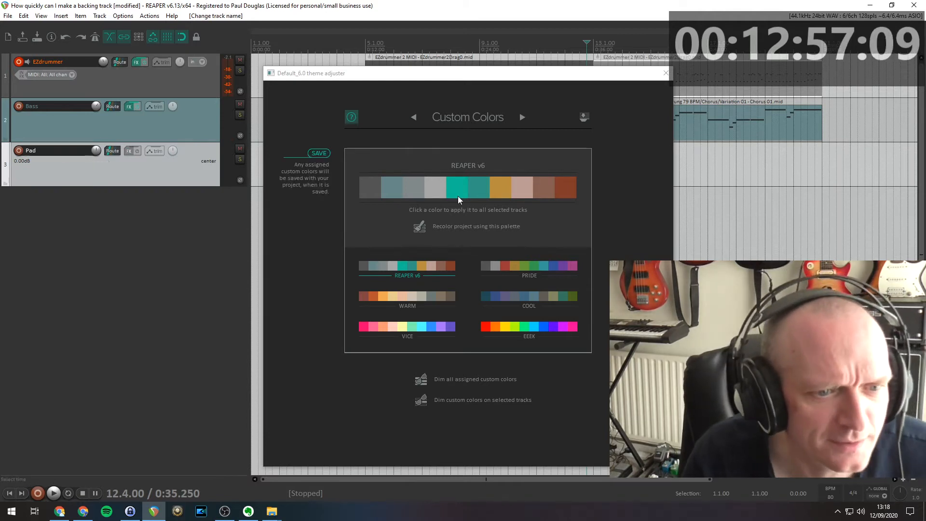
# Colour the Pad track amber from the REAPER v6 palette, close the theme adjuster, and save the project.
pyautogui.click(500, 191)
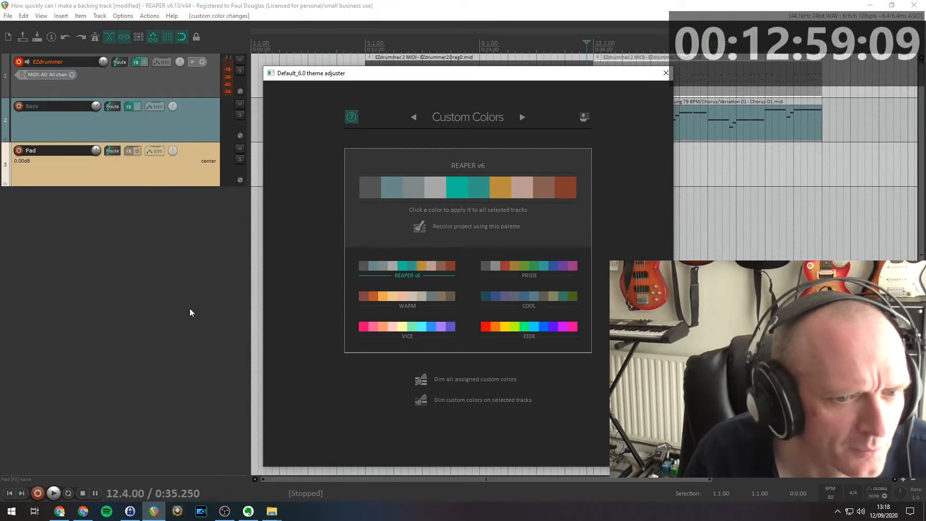
pyautogui.click(665, 73)
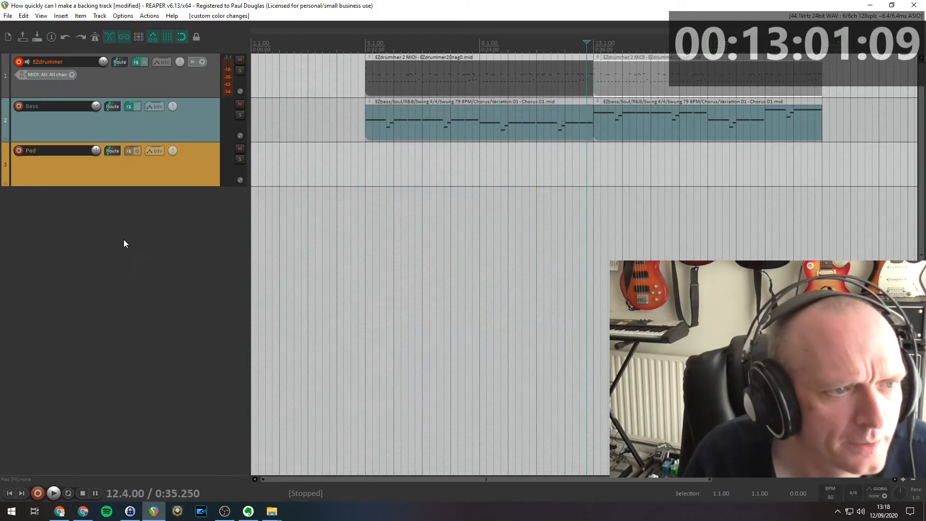
pyautogui.hotkey('ctrl', 's')
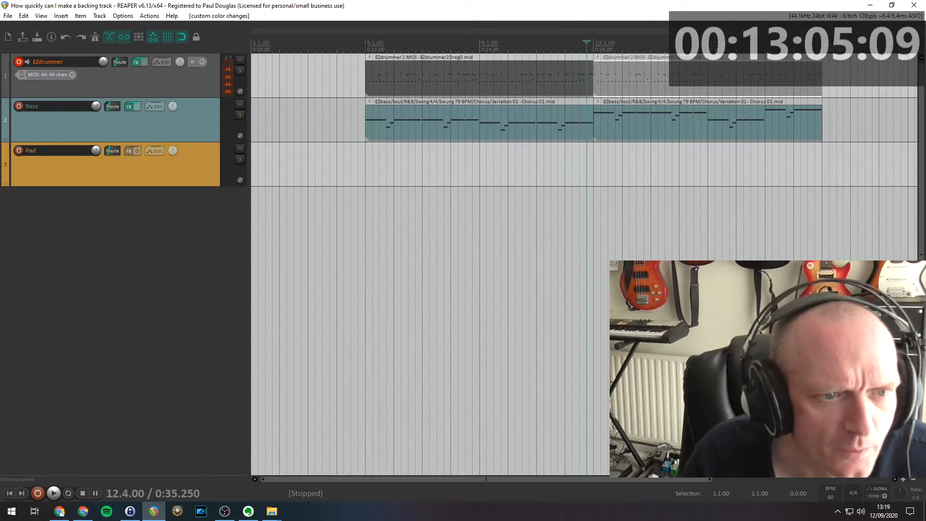
# Set the project tempo to 70 BPM and play the arrangement from bar 5 to judge it.
pyautogui.click(366, 47)
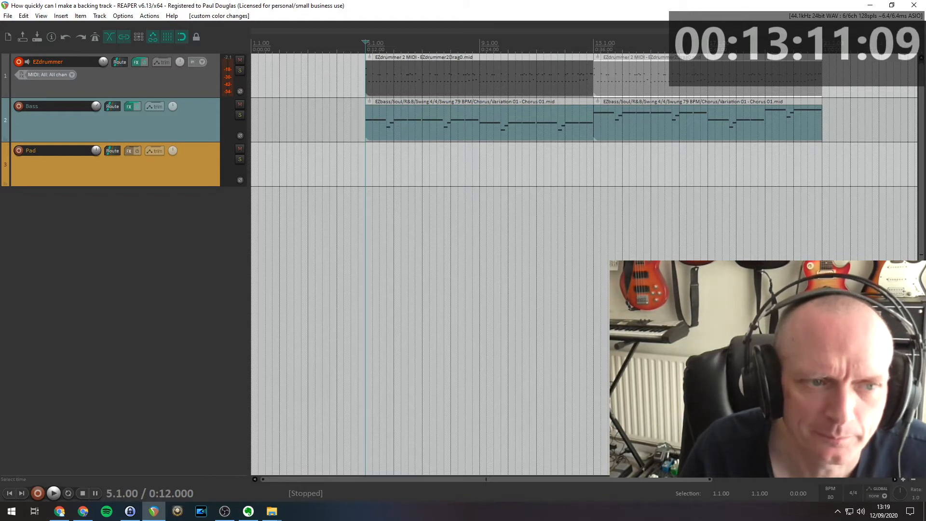
pyautogui.press('space')
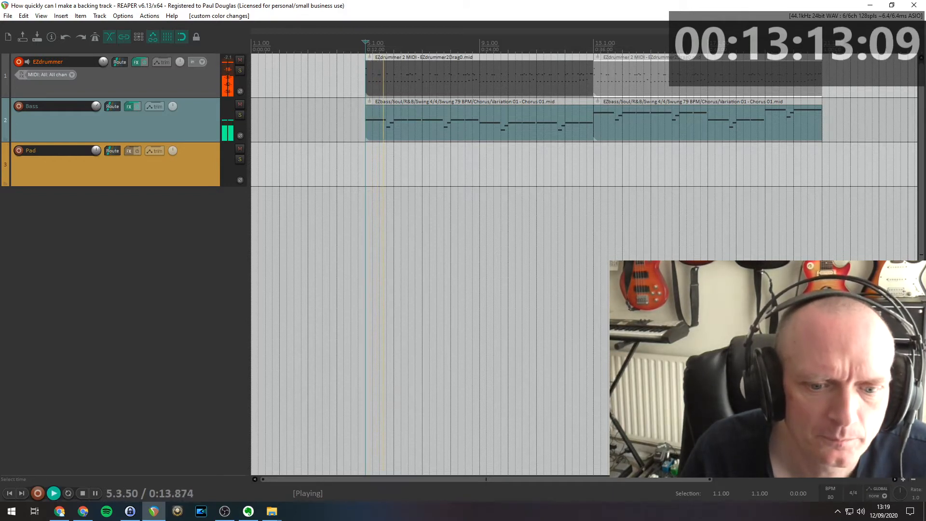
pyautogui.press('space')
pyautogui.write('70')
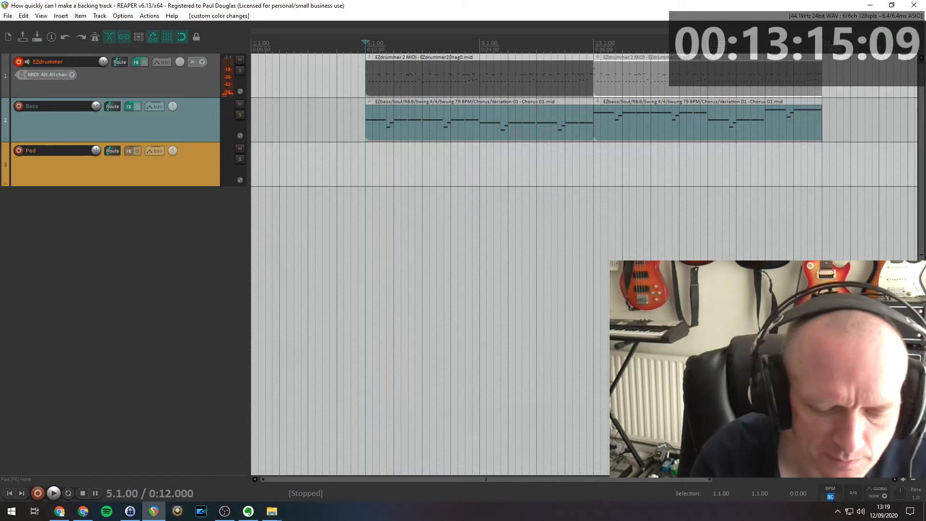
pyautogui.press('Return')
pyautogui.press('space')
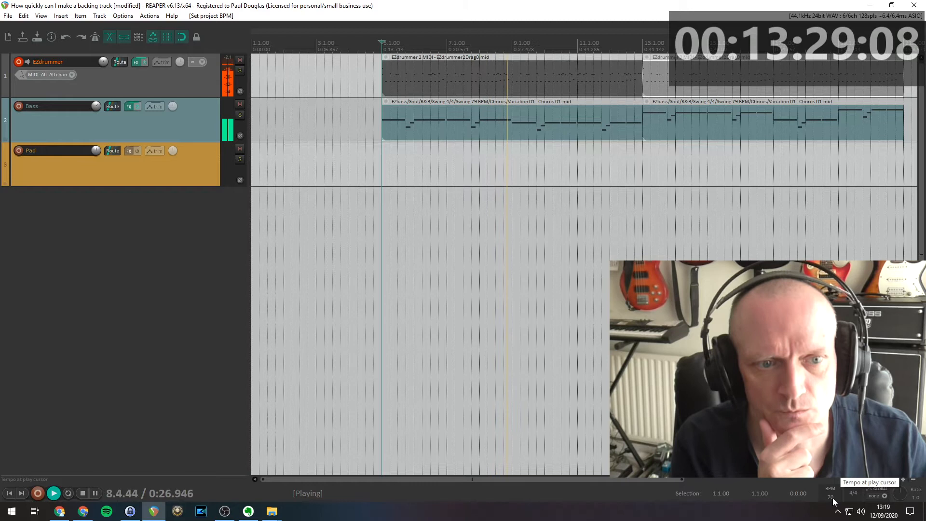
pyautogui.press('space')
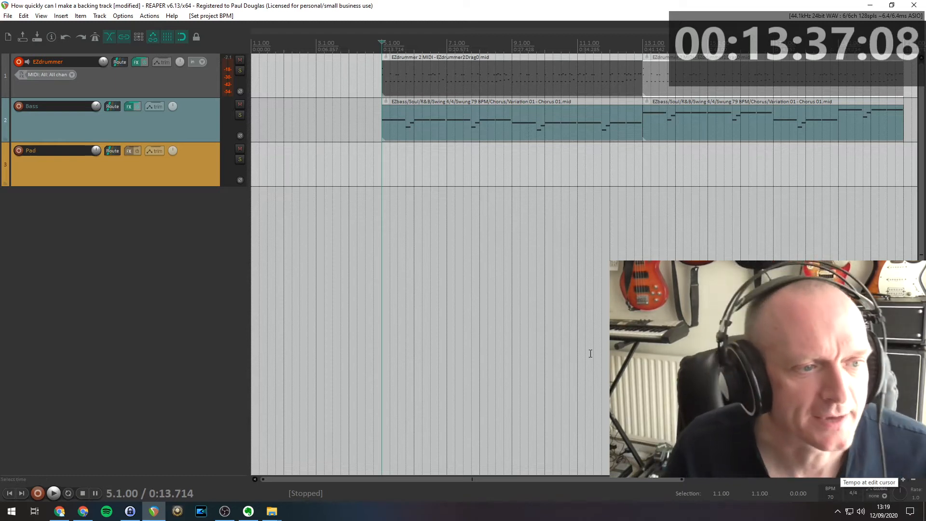
# Add the IK Multimedia instrument VST3i: SampleTank 4 (32 out) to the Pad track.
pyautogui.rightClick(130, 151)
pyautogui.click(146, 222)
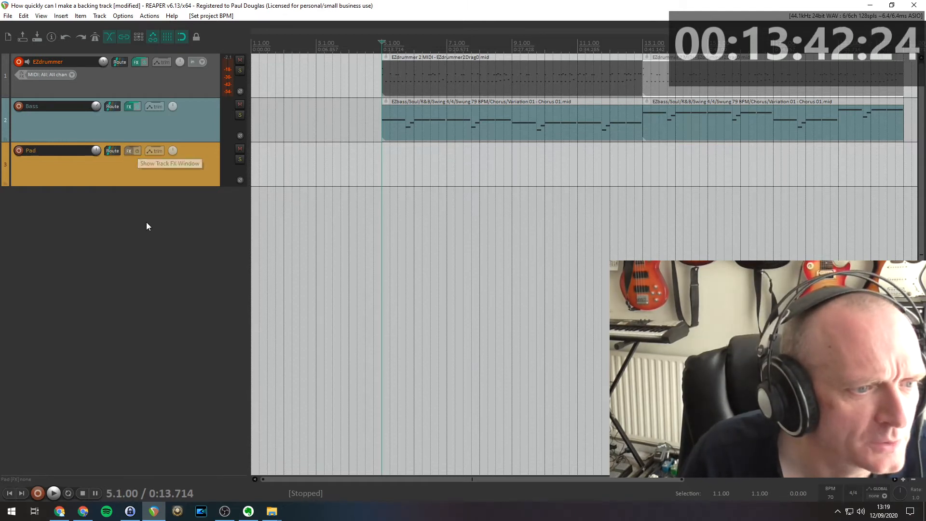
pyautogui.click(128, 152)
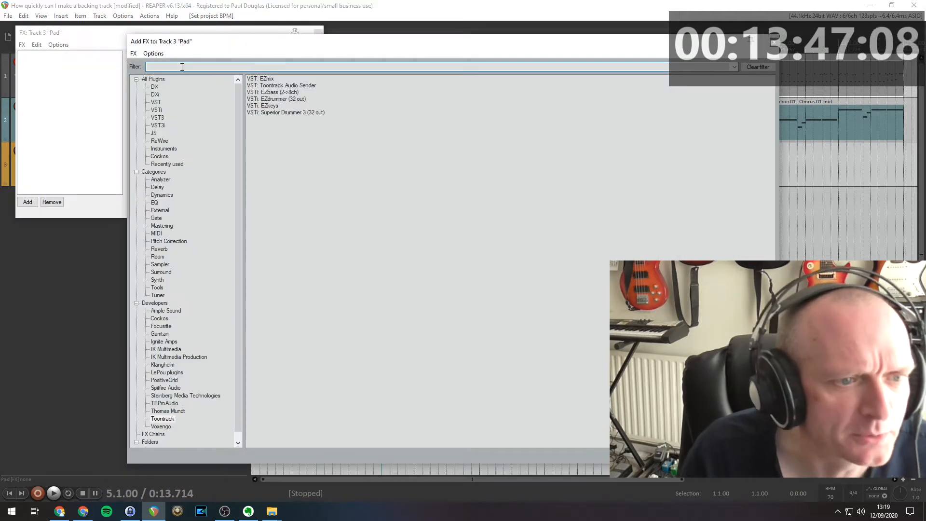
pyautogui.click(165, 350)
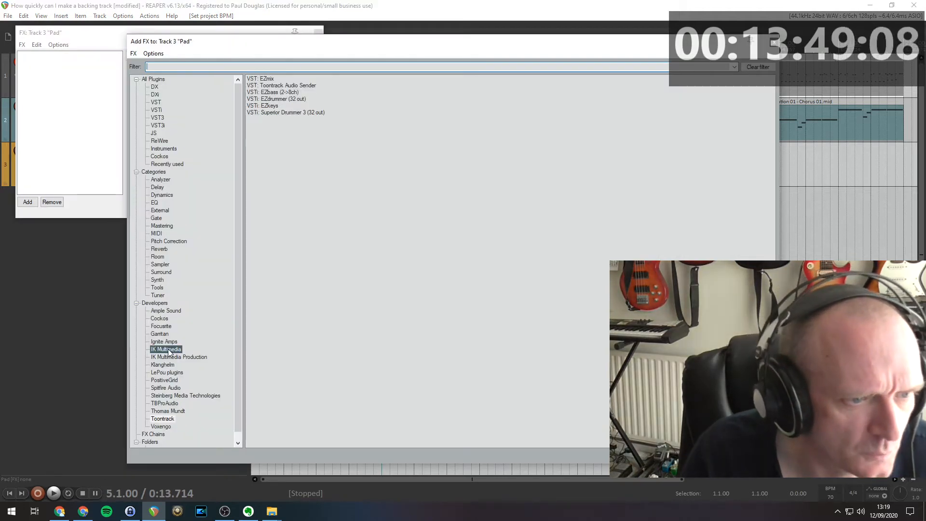
pyautogui.click(289, 99)
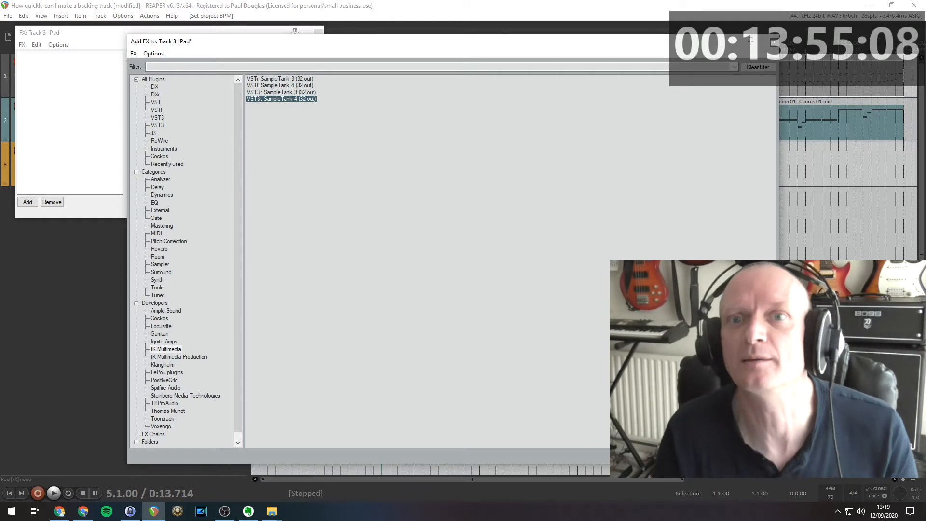
pyautogui.press('Return')
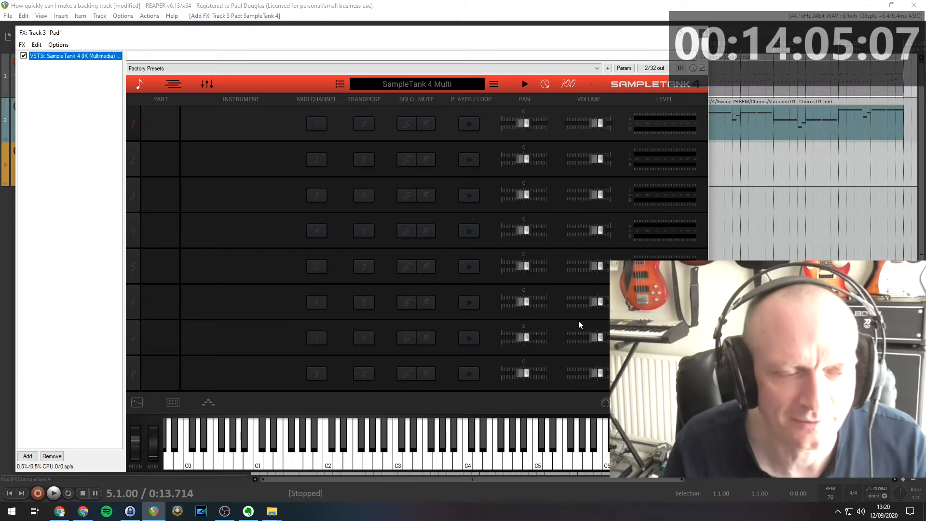
# Open SampleTank's instrument browser for part 1 and limit it to the Synth Pad category.
pyautogui.click(233, 125)
pyautogui.moveTo(333, 36); pyautogui.dragTo(477, 35)
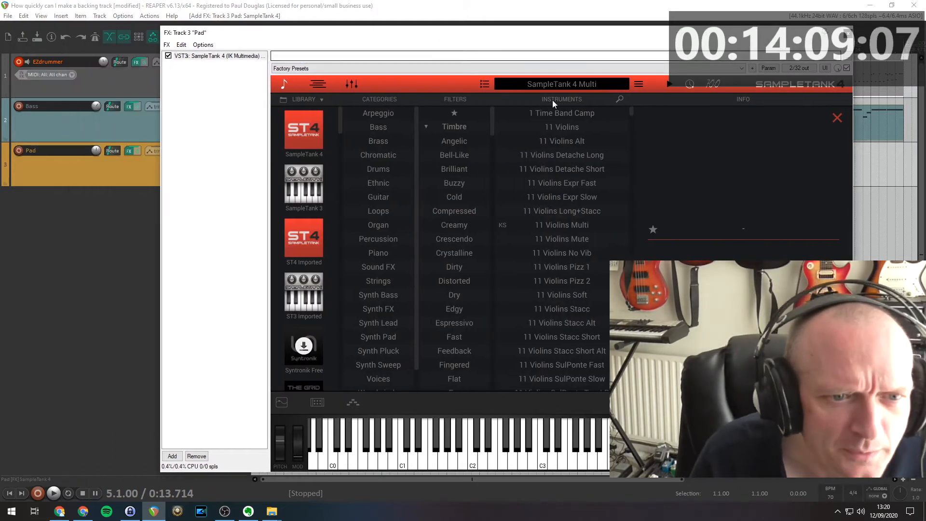
pyautogui.click(394, 337)
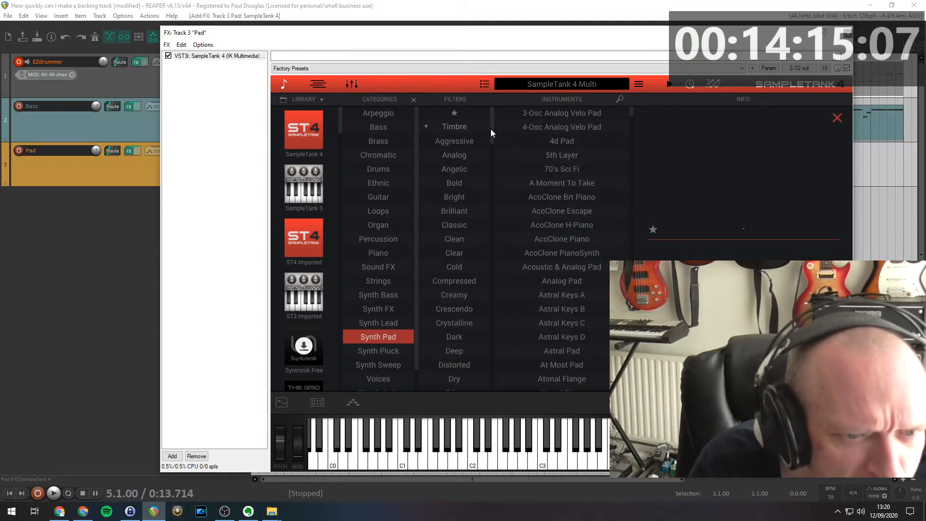
# Filter the synth pads by the Classic timbre, load Cream Land, and try a note on it.
pyautogui.scroll(-1, 490, 129)
pyautogui.click(449, 222)
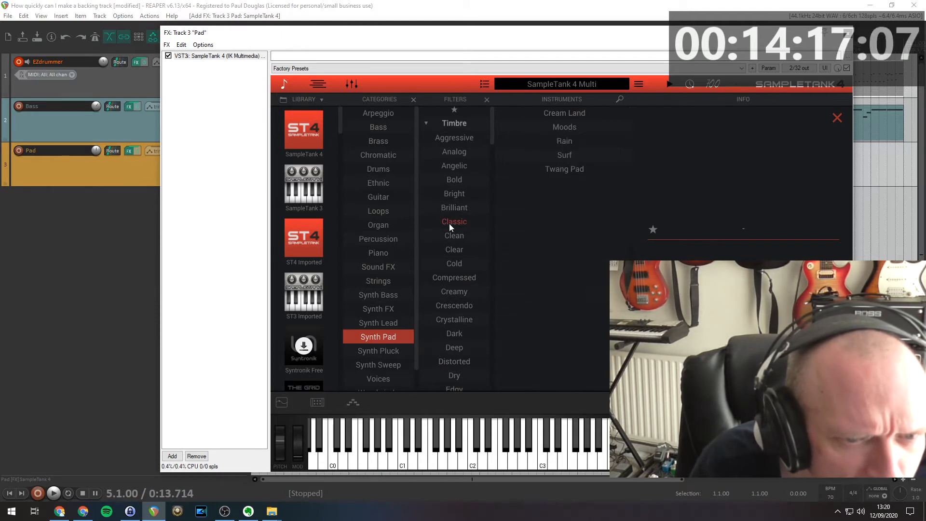
pyautogui.doubleClick(570, 114)
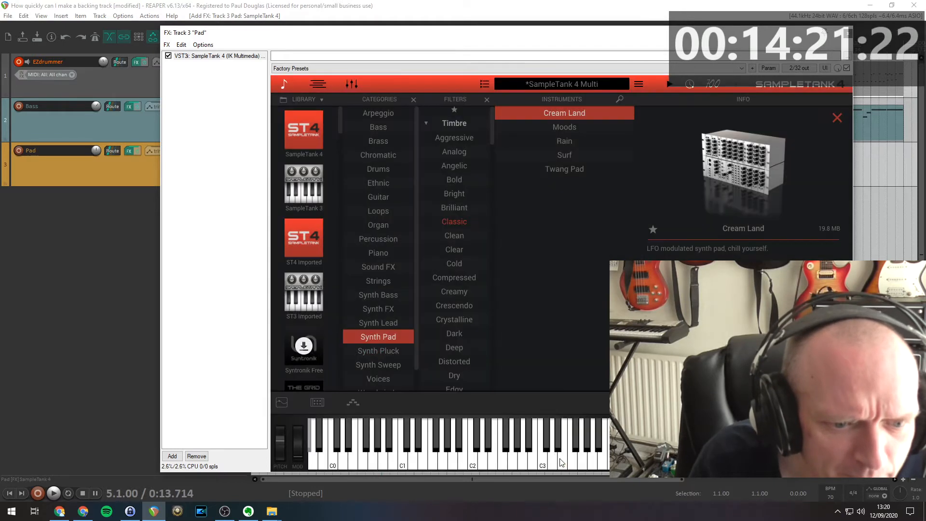
pyautogui.click(561, 462)
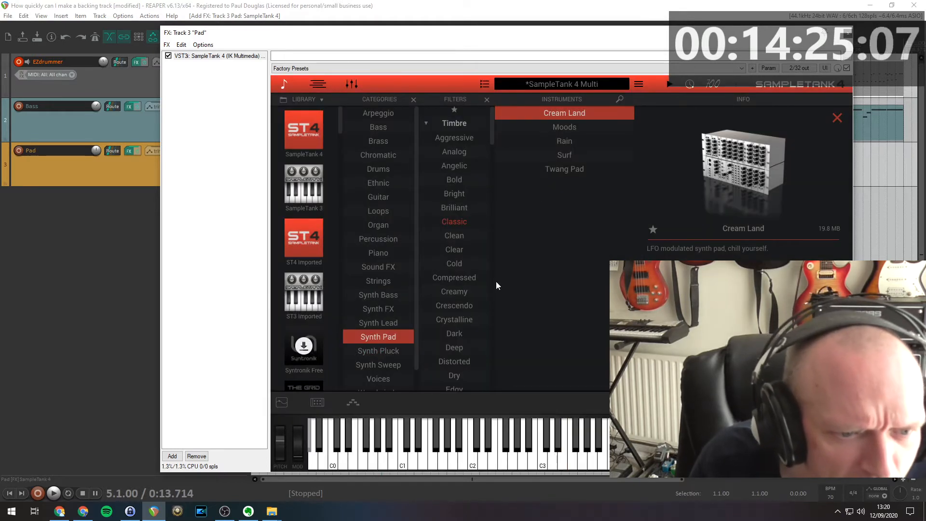
# Filter the synth pads by the Clean timbre, try the Rain instrument, and clear the timbre filter.
pyautogui.click(464, 235)
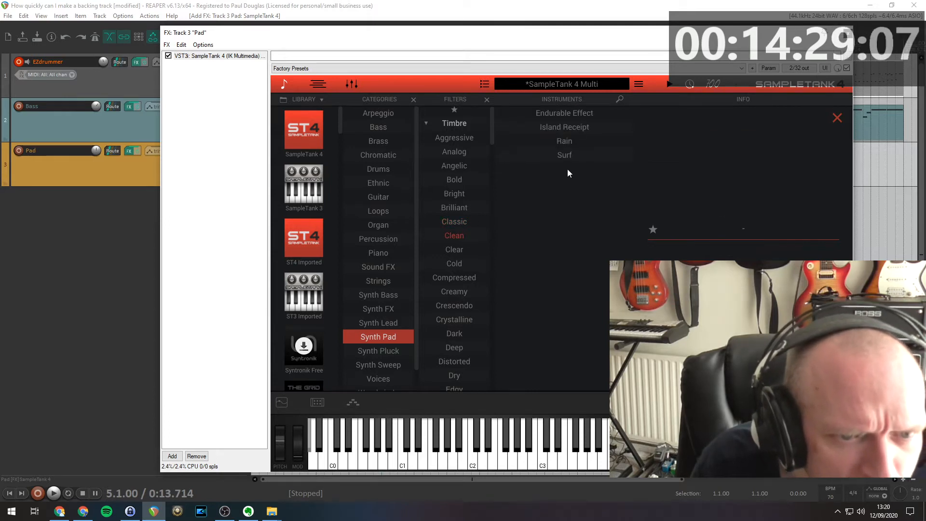
pyautogui.click(572, 142)
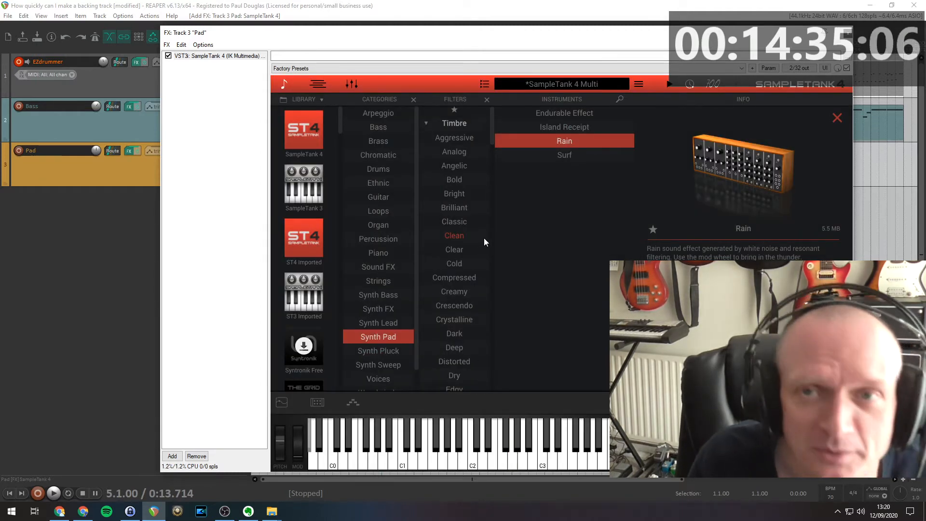
pyautogui.moveTo(493, 135); pyautogui.dragTo(496, 188)
pyautogui.click(463, 219)
pyautogui.click(462, 220)
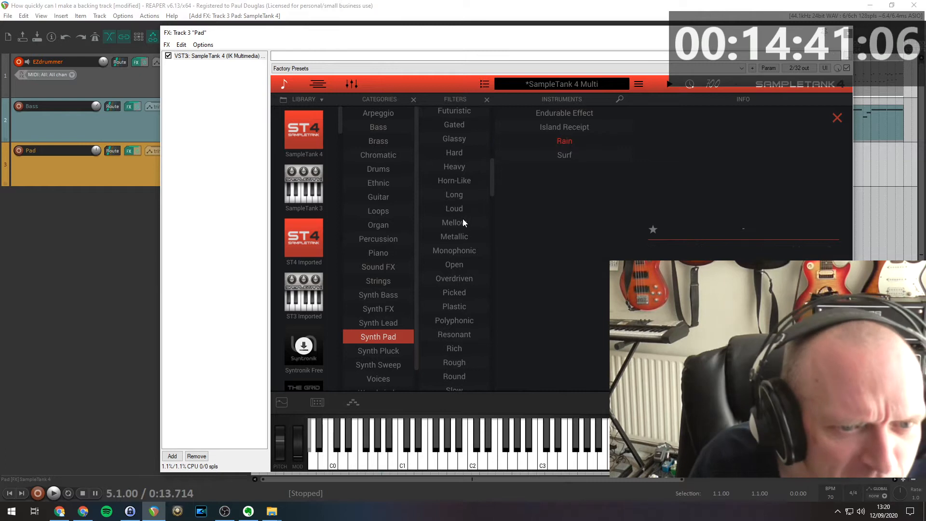
pyautogui.moveTo(493, 176); pyautogui.dragTo(493, 128)
pyautogui.click(460, 208)
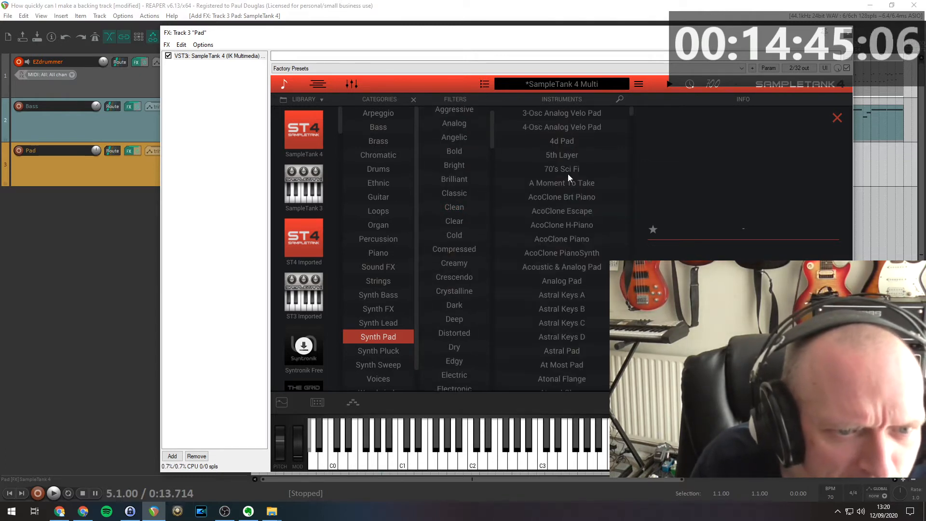
# Try the AcoClone Piano, Analog Pad and Big Chords instruments from the Synth Pad list, playing a note on Big Chords.
pyautogui.click(567, 241)
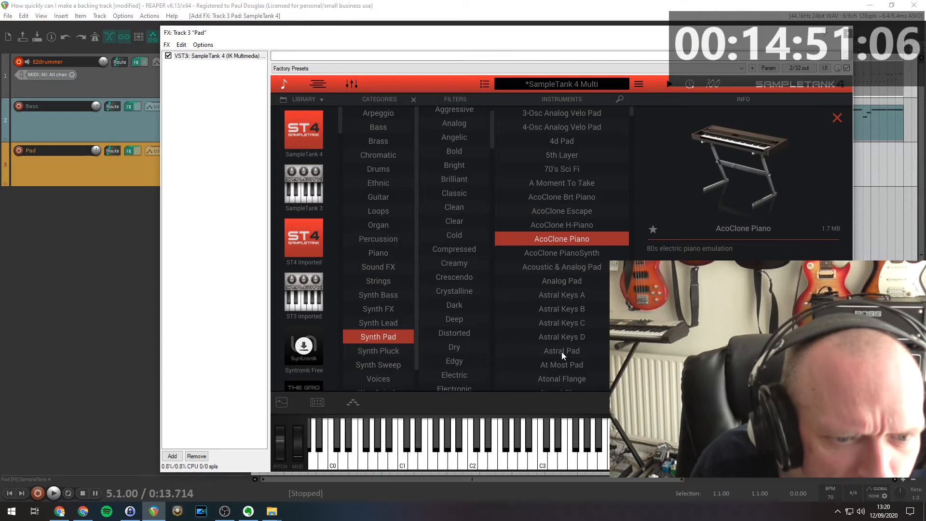
pyautogui.click(562, 282)
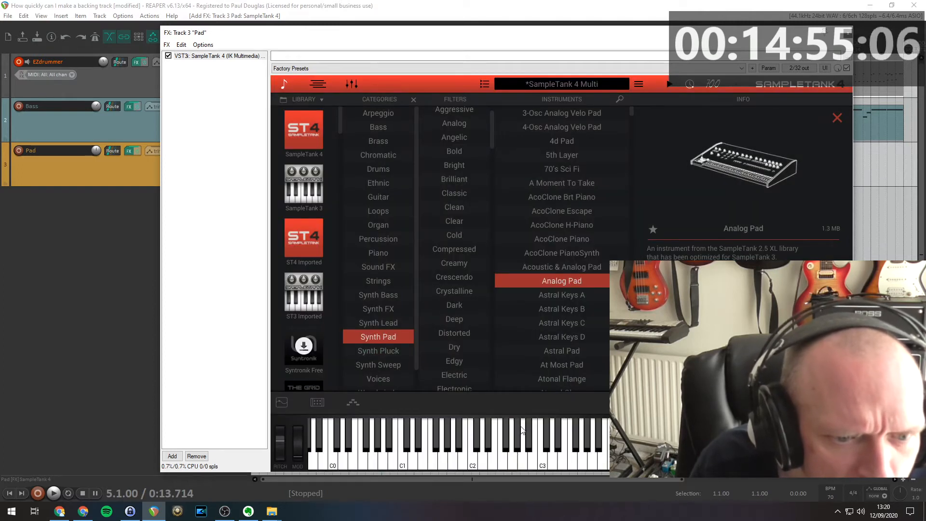
pyautogui.scroll(-8, 586, 304)
pyautogui.scroll(1, 586, 299)
pyautogui.click(584, 155)
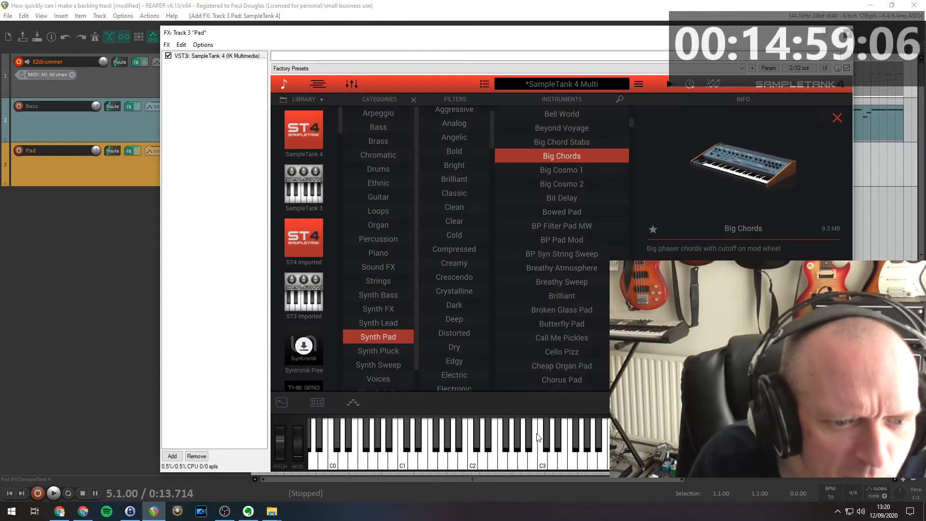
pyautogui.click(537, 447)
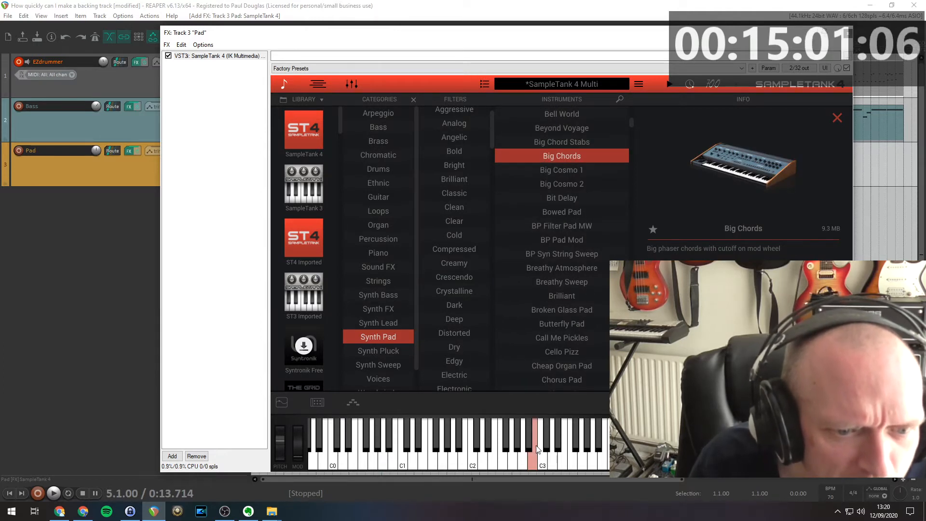
# Try the Cheap Organ Pad and Chorus Pad instruments with a test note on each.
pyautogui.click(585, 366)
pyautogui.click(527, 456)
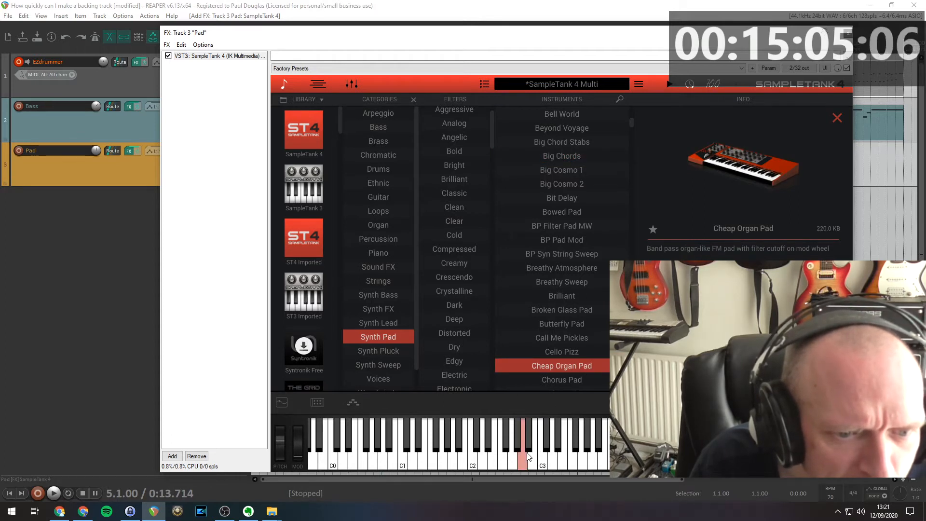
pyautogui.click(566, 381)
pyautogui.click(564, 448)
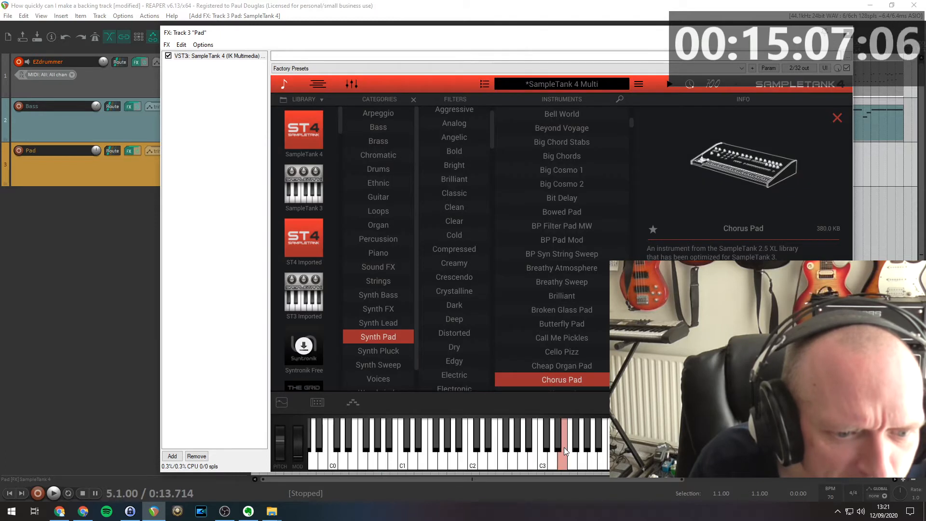
# Browse further down the synth pads, load Ethnic Pad and Elastic Pad, and try a note on the latter.
pyautogui.scroll(-4, 560, 320)
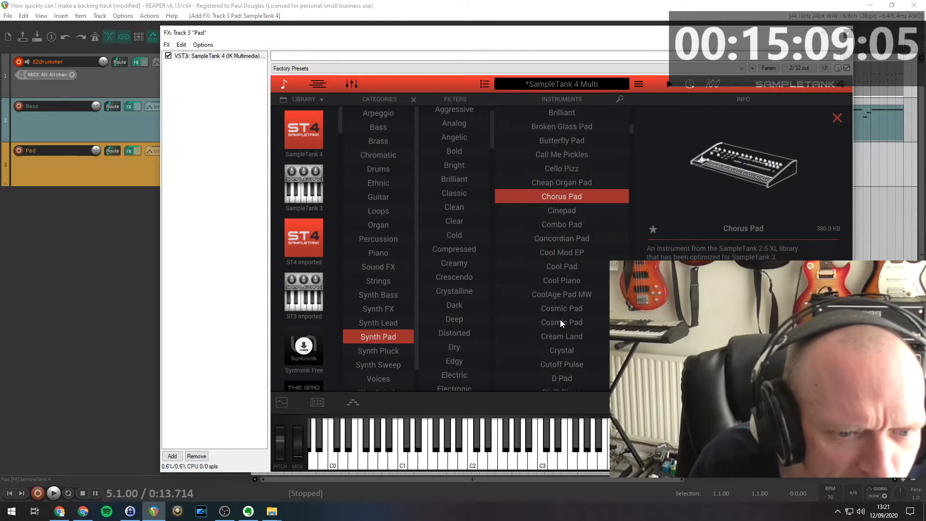
pyautogui.scroll(-4, 562, 323)
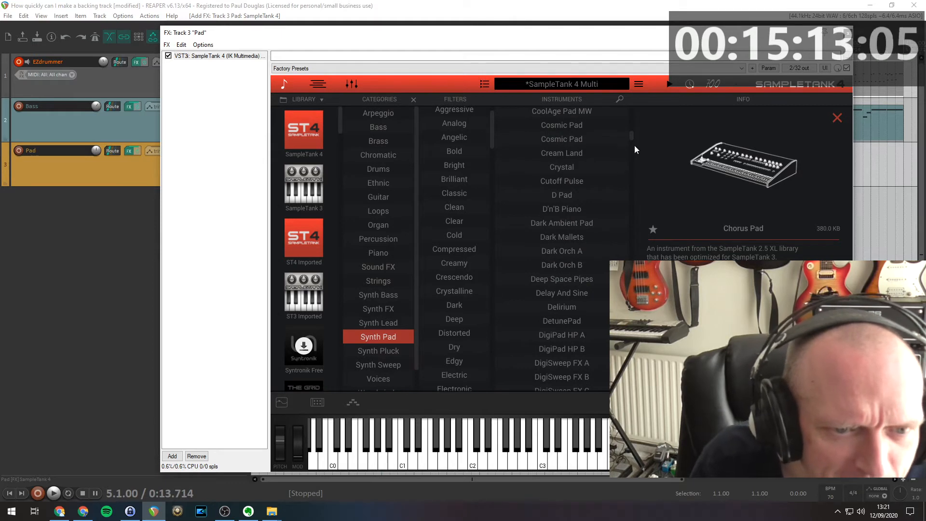
pyautogui.moveTo(633, 135); pyautogui.dragTo(633, 157)
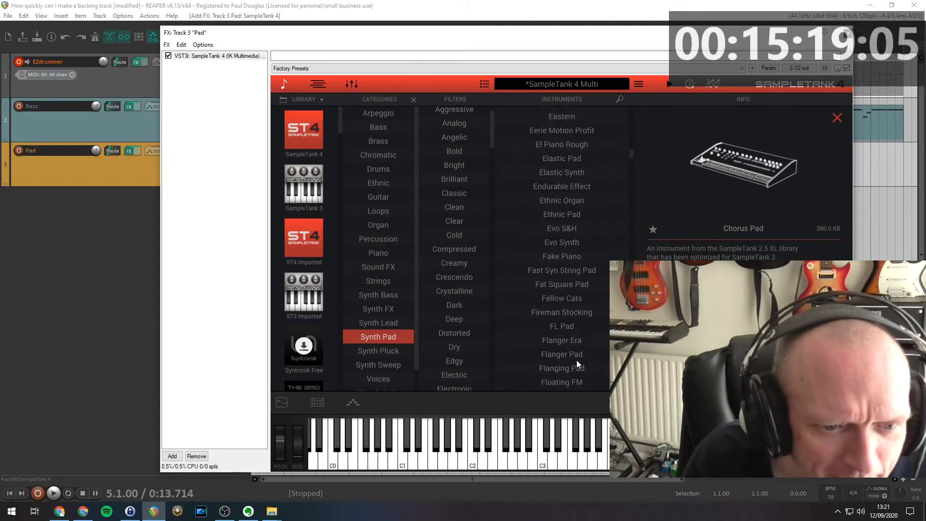
pyautogui.click(568, 214)
pyautogui.click(564, 158)
pyautogui.click(540, 453)
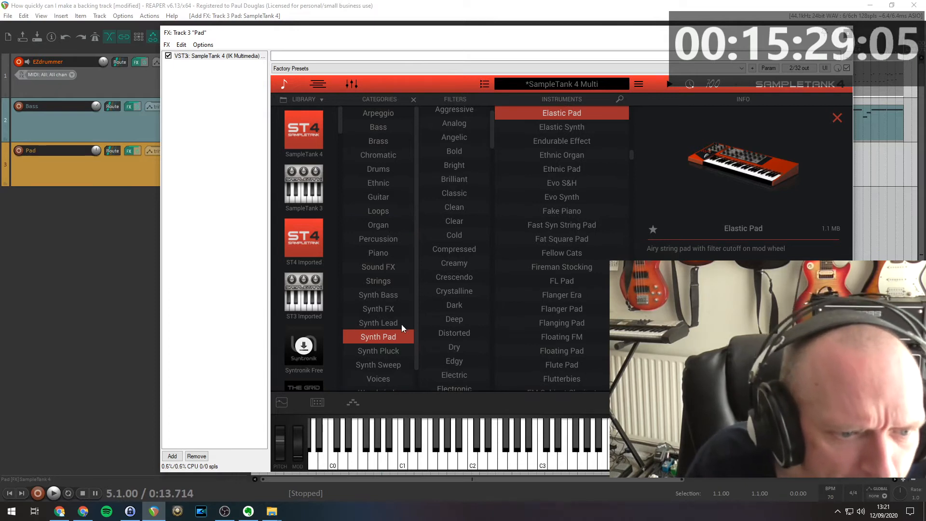
# Switch the instrument browser to the Organ category and try Vibrato Organ 1 and Vibrato Organ 2.
pyautogui.click(385, 224)
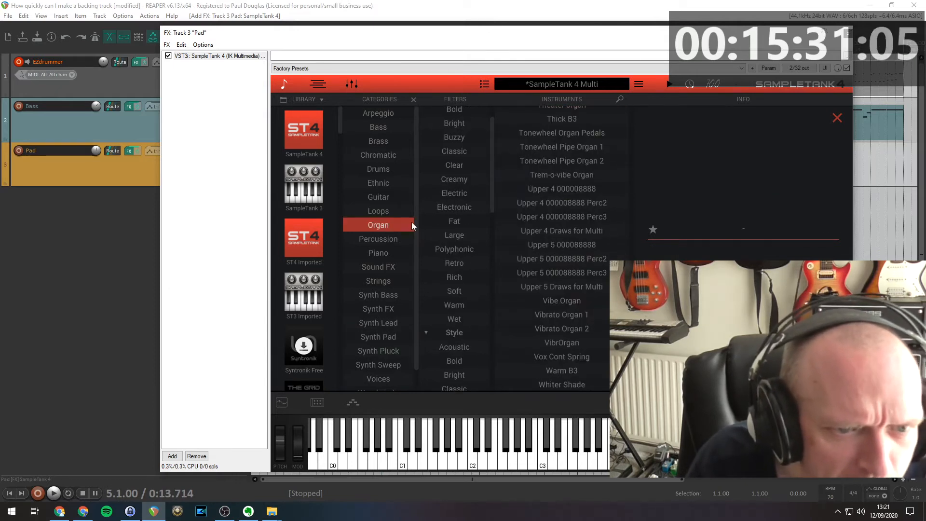
pyautogui.click(580, 315)
pyautogui.click(535, 461)
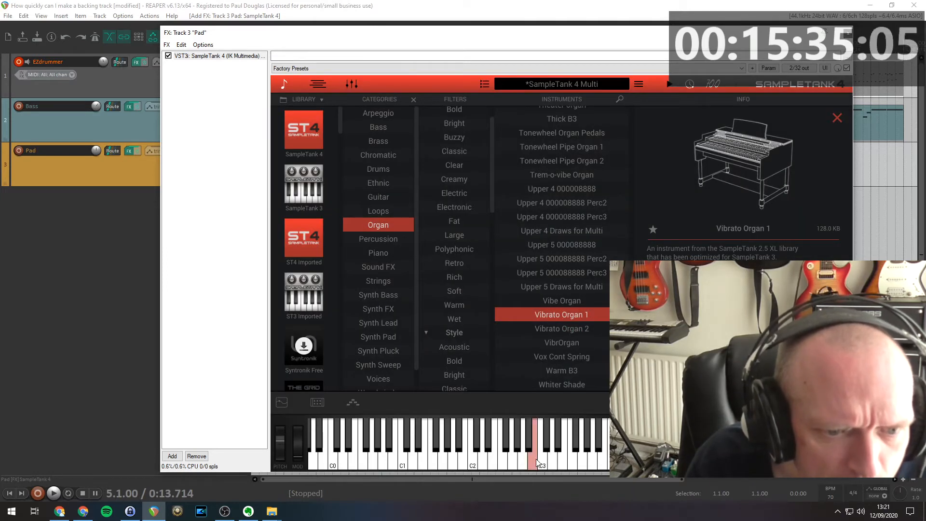
pyautogui.click(583, 331)
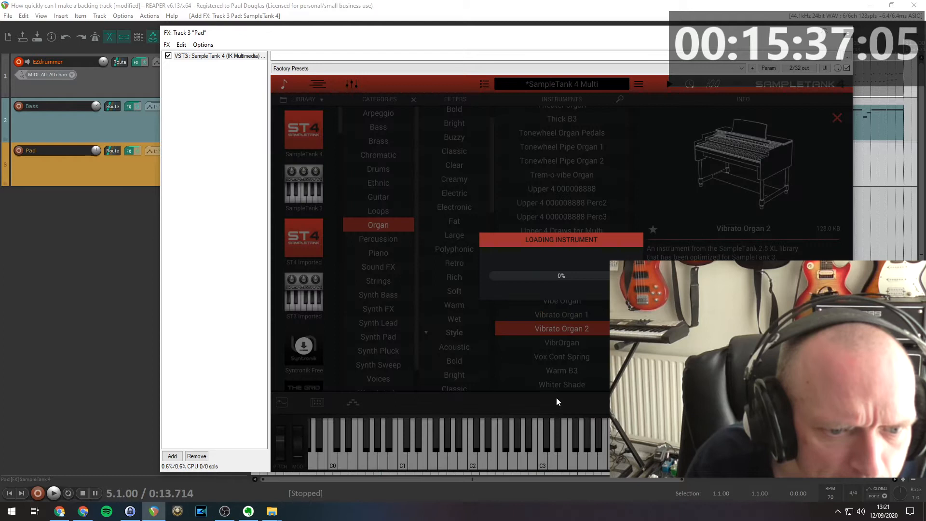
pyautogui.click(538, 435)
# Try Vibe Organ and load Whiter Shade as the Pad track's instrument, playing a test note on each.
pyautogui.click(562, 301)
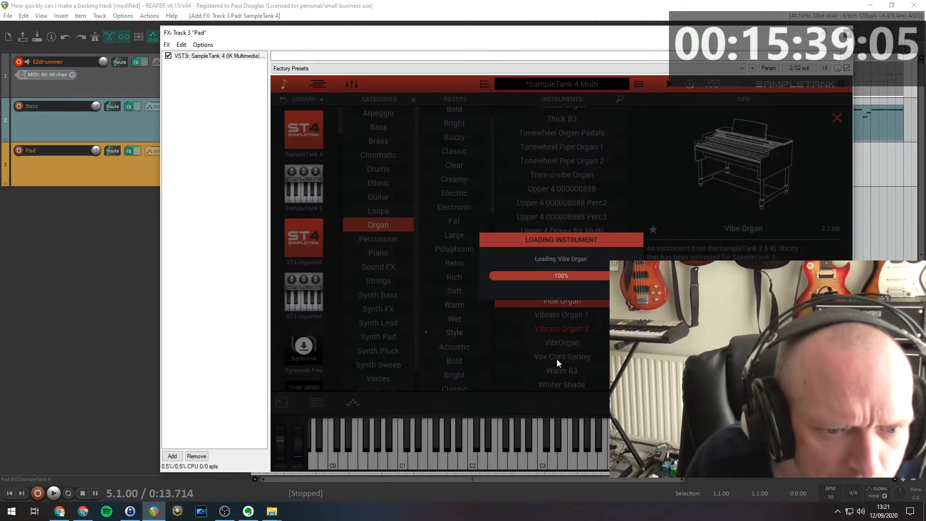
pyautogui.click(543, 451)
pyautogui.click(570, 386)
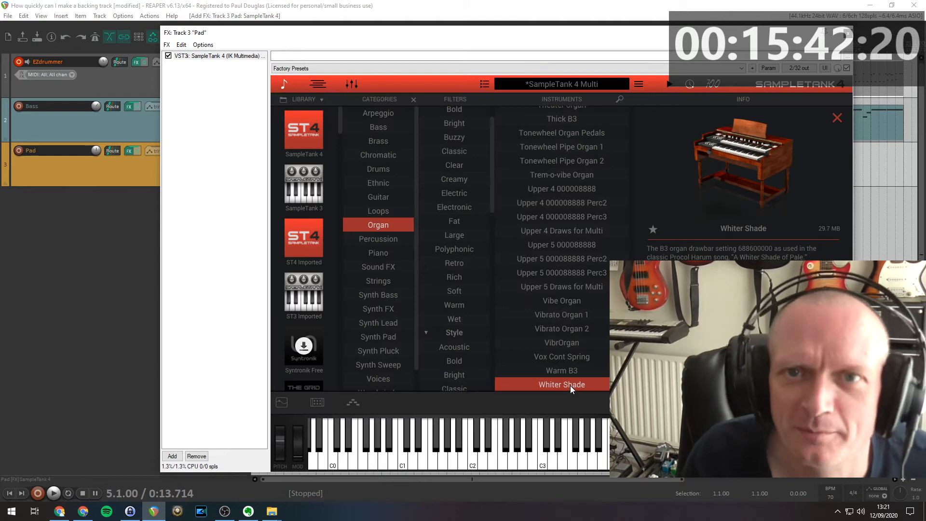
pyautogui.click(523, 454)
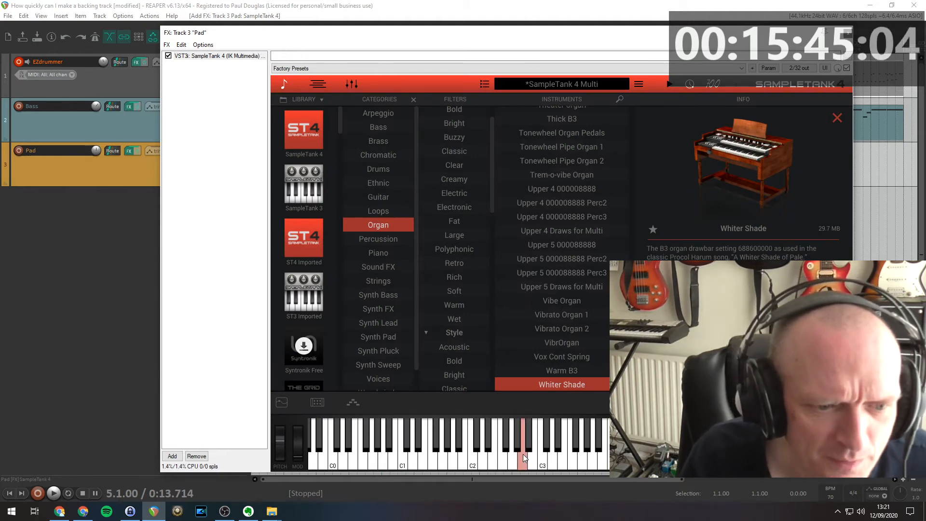
# Arm the Pad track for recording instead of the EZdrummer track, and close the Pad track's FX window.
pyautogui.click(20, 150)
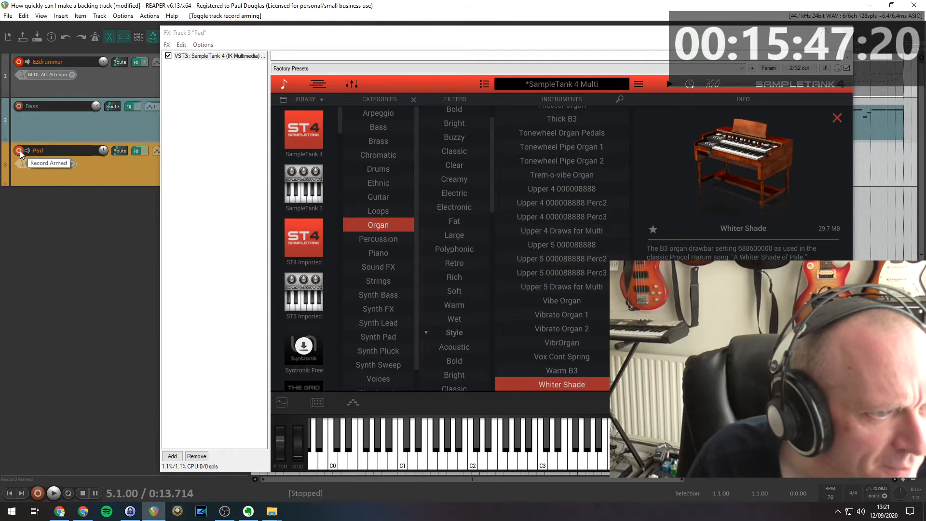
pyautogui.click(20, 63)
pyautogui.click(571, 449)
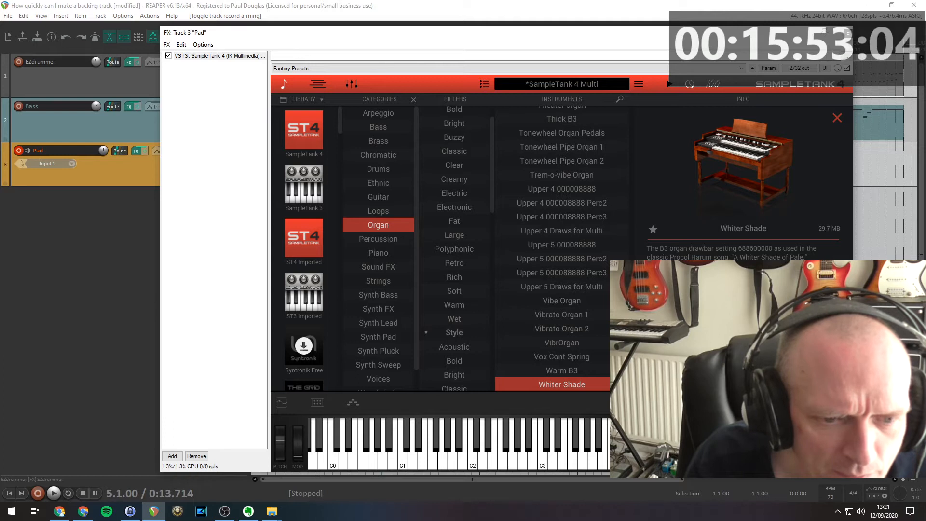
pyautogui.click(847, 34)
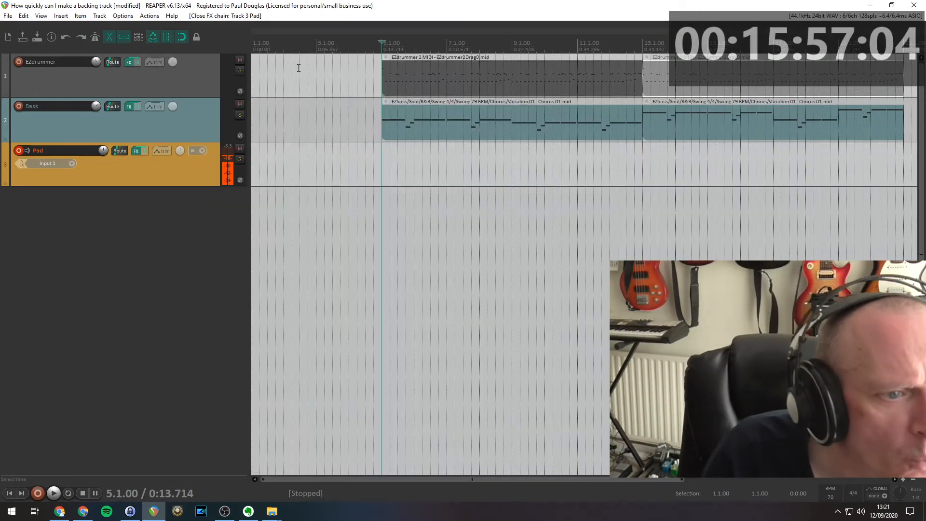
# Enable the metronome and play the project briefly from bar 3 to hear the click.
pyautogui.click(316, 45)
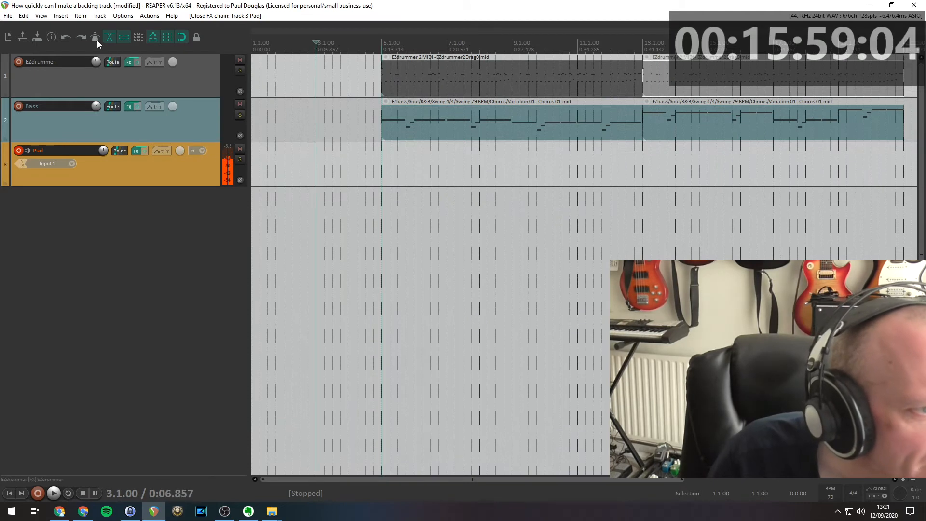
pyautogui.click(95, 37)
pyautogui.press('space')
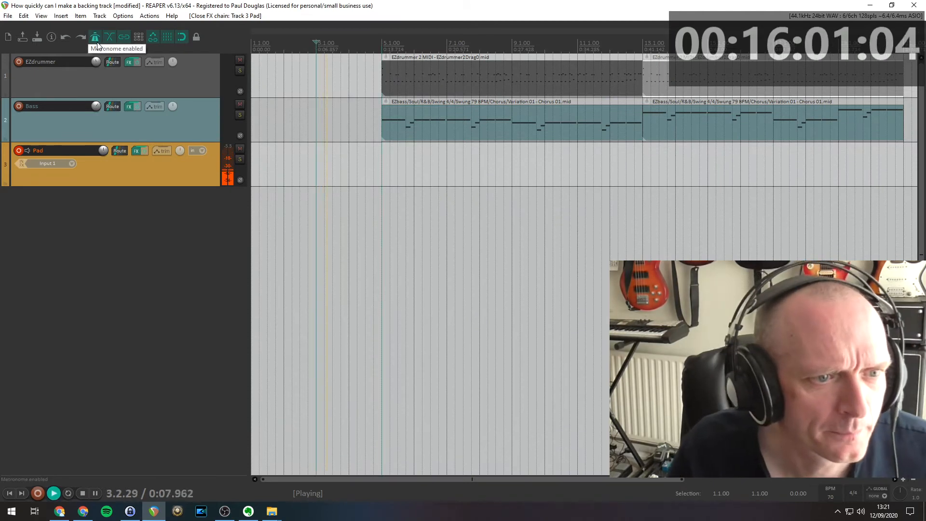
pyautogui.press('space')
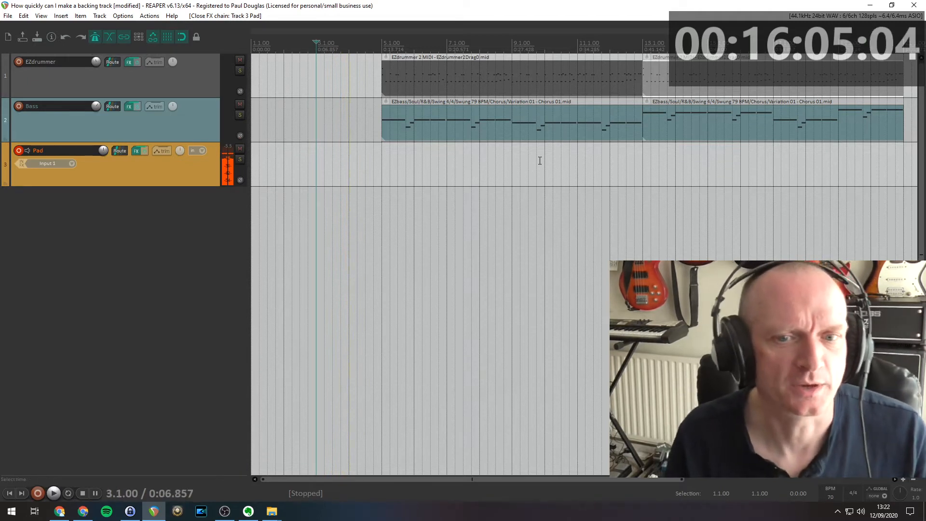
# Return the edit cursor to the project start and turn on record monitoring for the Pad track.
pyautogui.moveTo(576, 480); pyautogui.dragTo(614, 480)
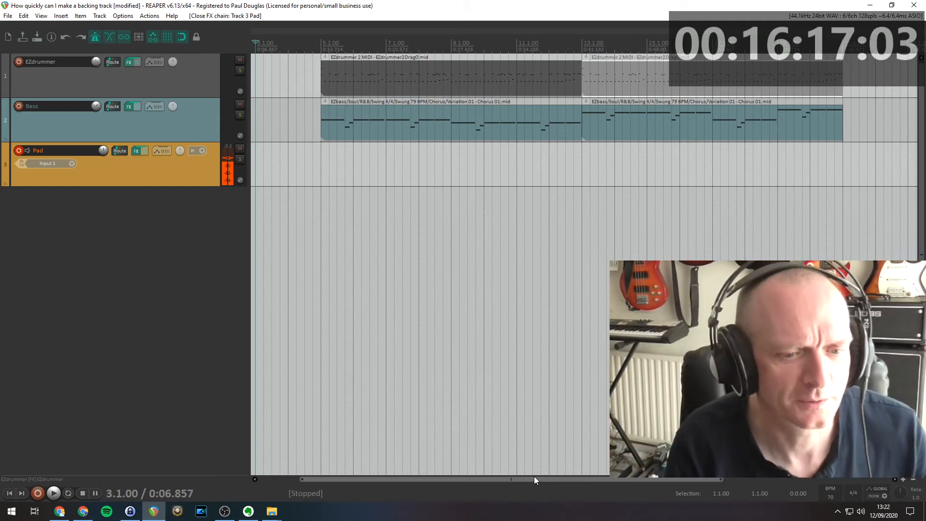
pyautogui.moveTo(534, 478); pyautogui.dragTo(400, 478)
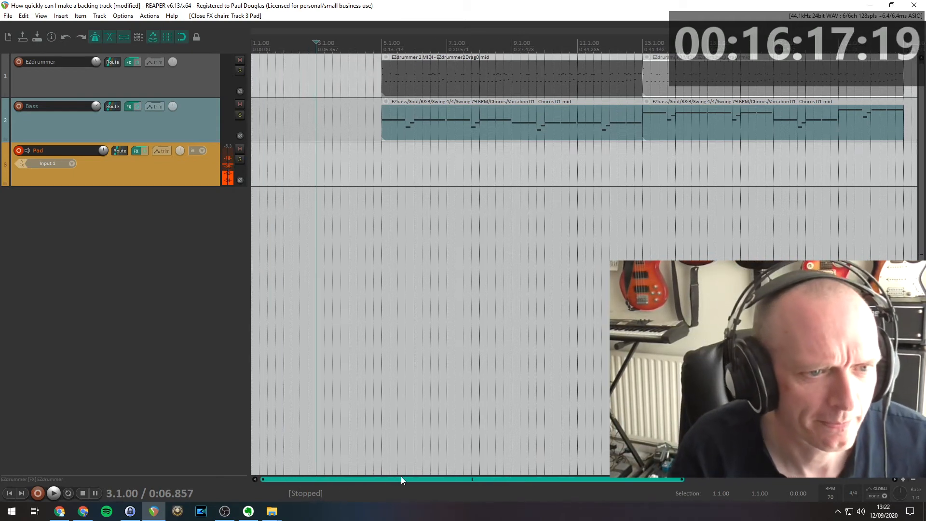
pyautogui.click(251, 52)
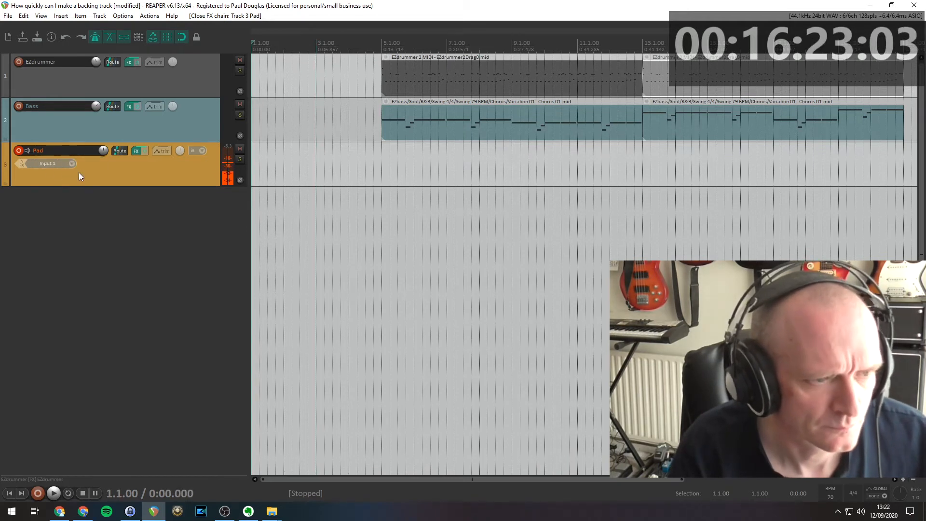
pyautogui.click(27, 150)
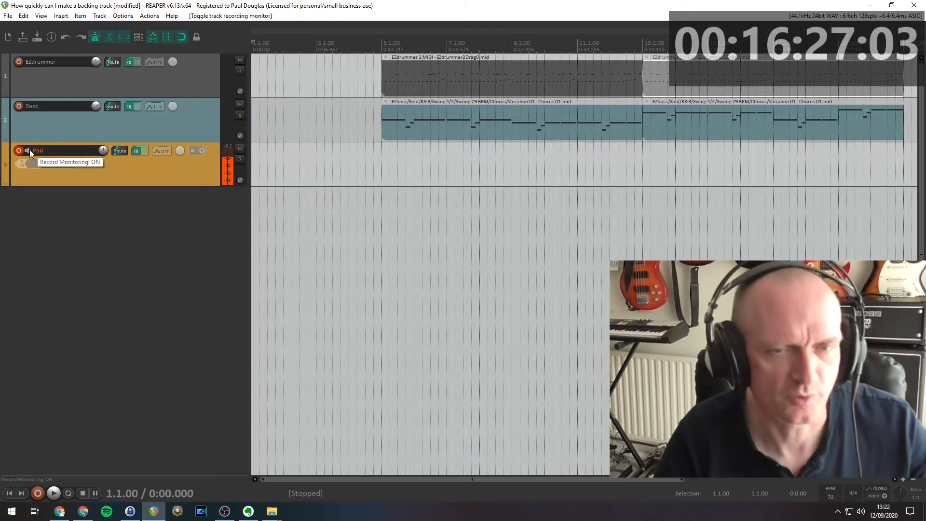
# Record a short test take on the Pad track, stop, and delete its recorded file.
pyautogui.hotkey('ctrl', 'r')
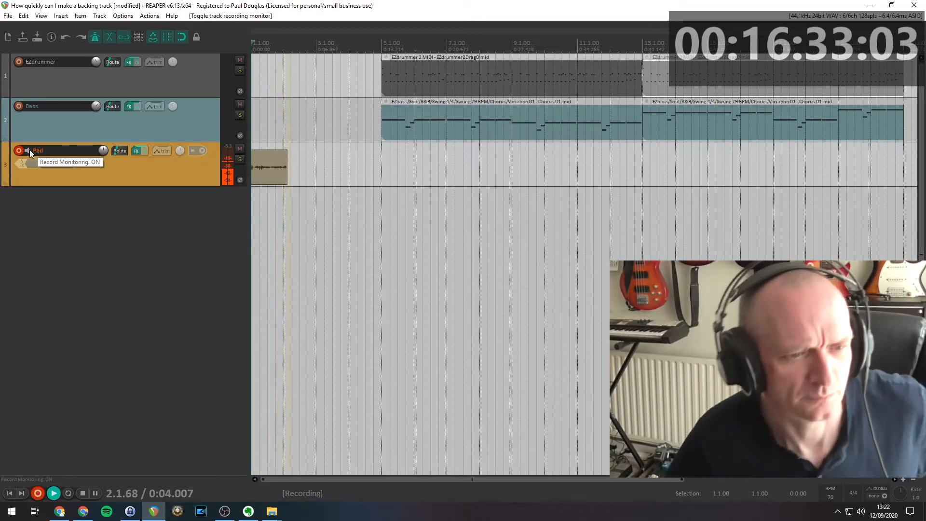
pyautogui.press('space')
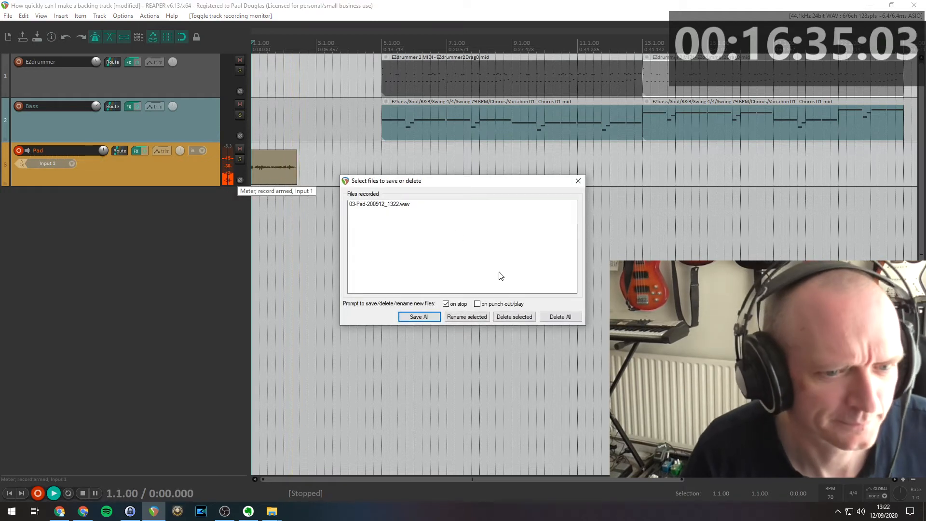
pyautogui.click(559, 317)
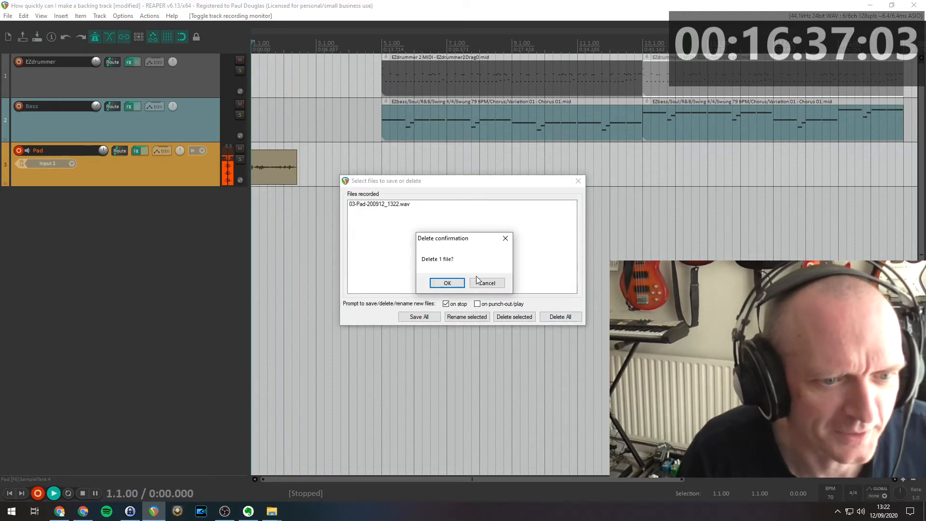
pyautogui.click(447, 284)
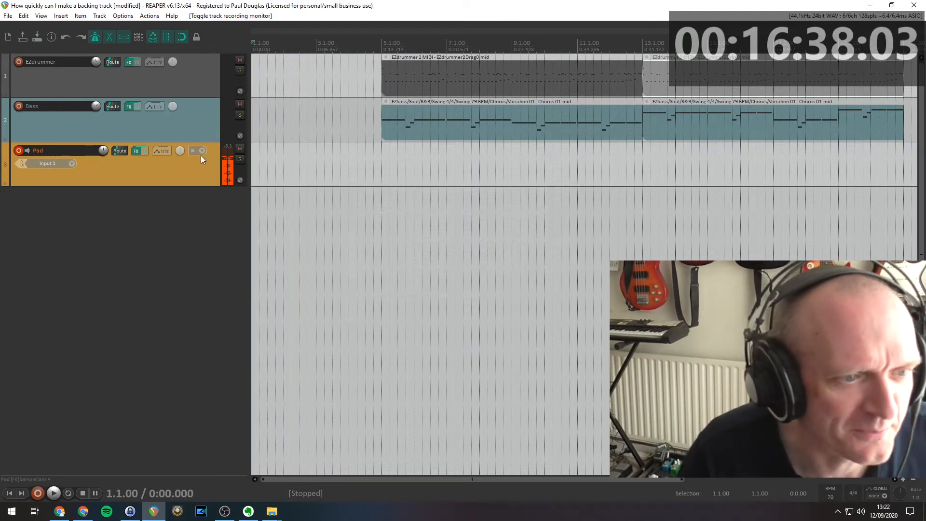
# Set the Pad track's record input to Focusrite USB MIDI on all channels.
pyautogui.click(72, 163)
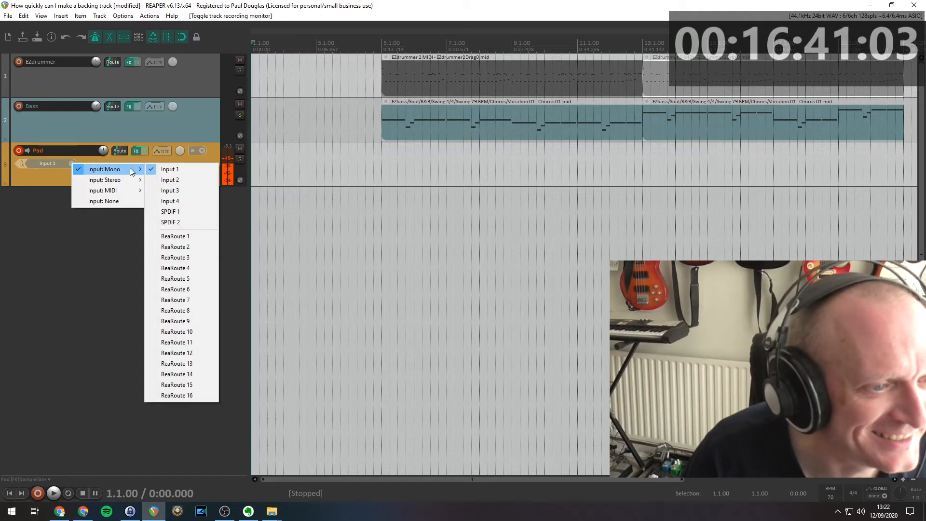
pyautogui.moveTo(109, 191)
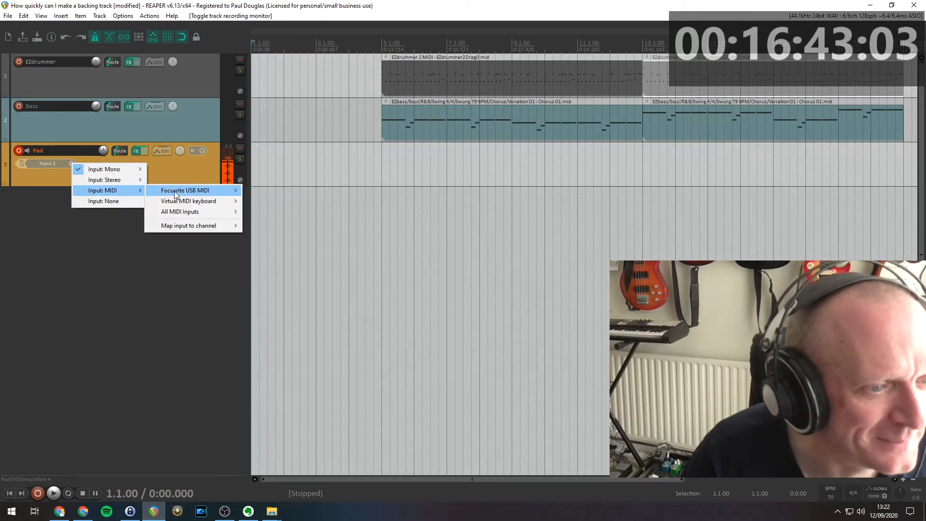
pyautogui.moveTo(175, 191)
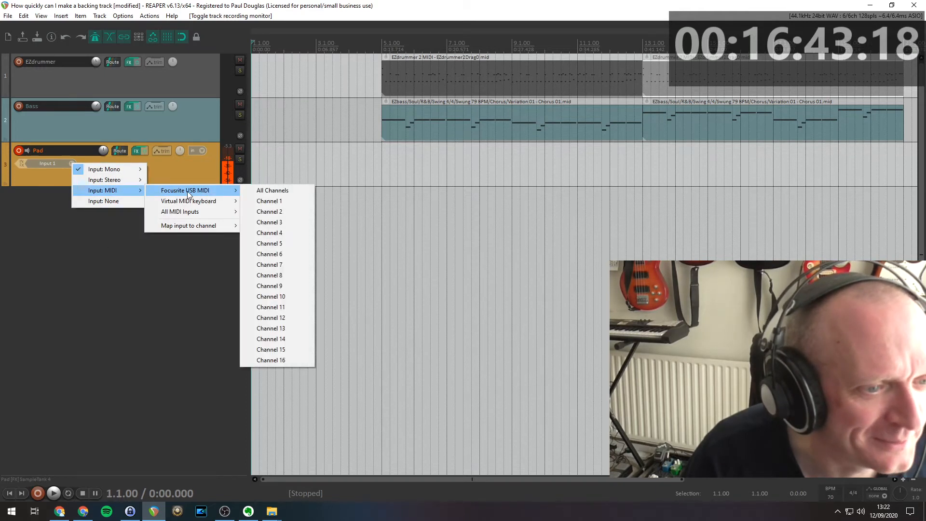
pyautogui.click(276, 191)
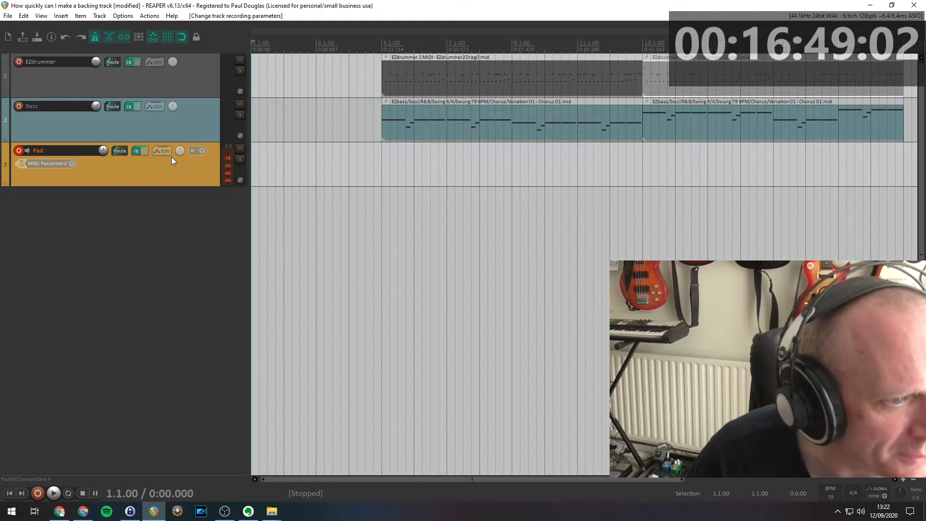
# Record the organ part on the Pad track from the project start past bar 22, stop, and save the recorded take.
pyautogui.hotkey('ctrl', 'r')
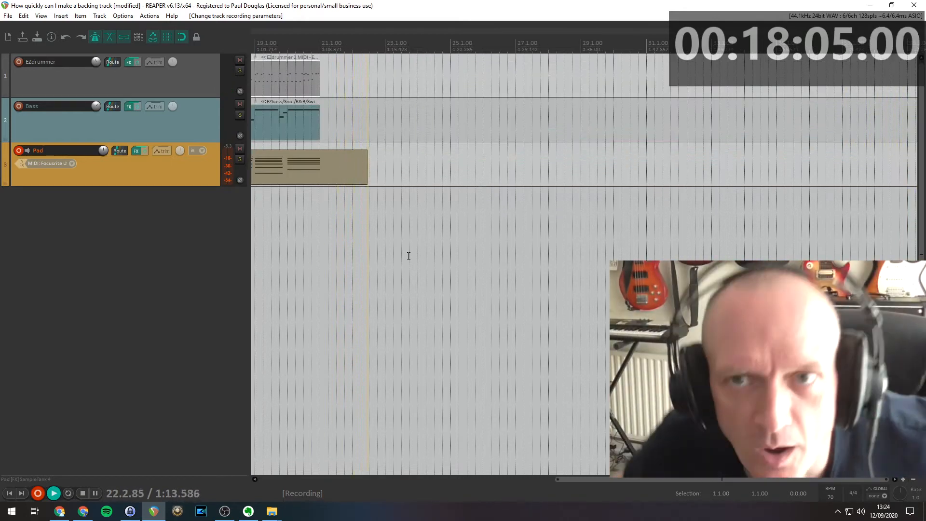
pyautogui.press('space')
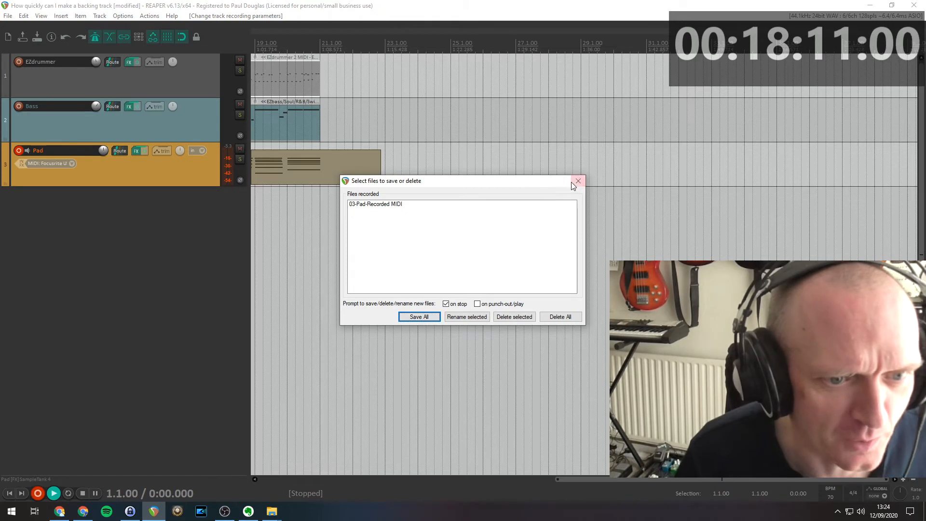
pyautogui.click(414, 318)
# Open the recorded Pad take in the MIDI editor, play it briefly from just before bar 3, and close the editor.
pyautogui.moveTo(595, 479); pyautogui.dragTo(343, 470)
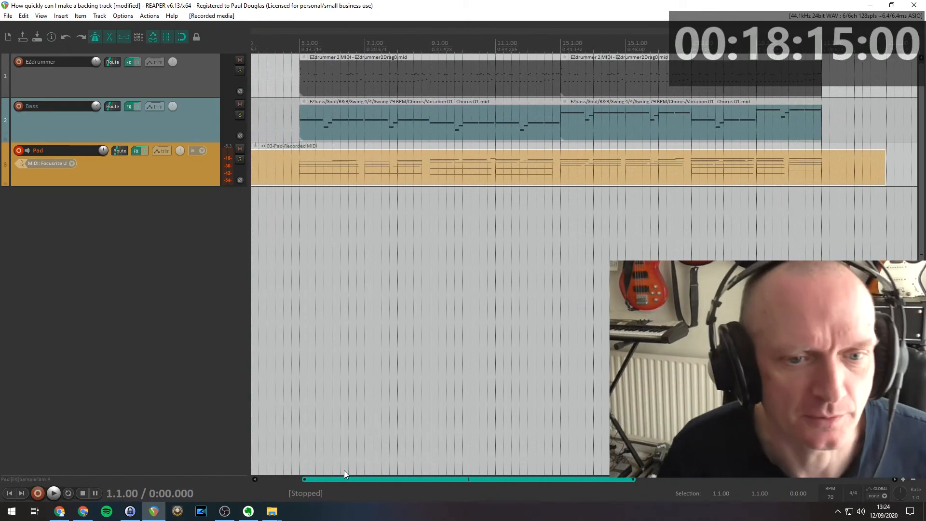
pyautogui.doubleClick(757, 167)
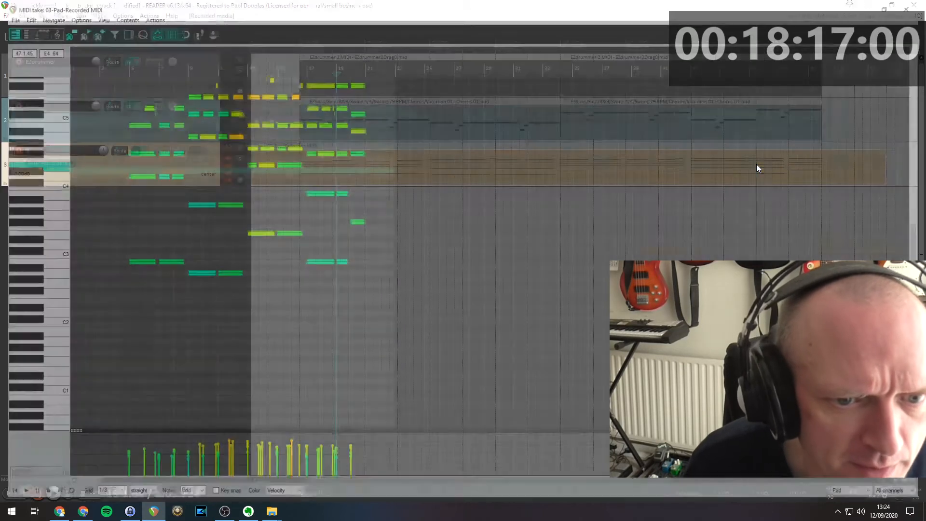
pyautogui.click(92, 64)
pyautogui.press('space')
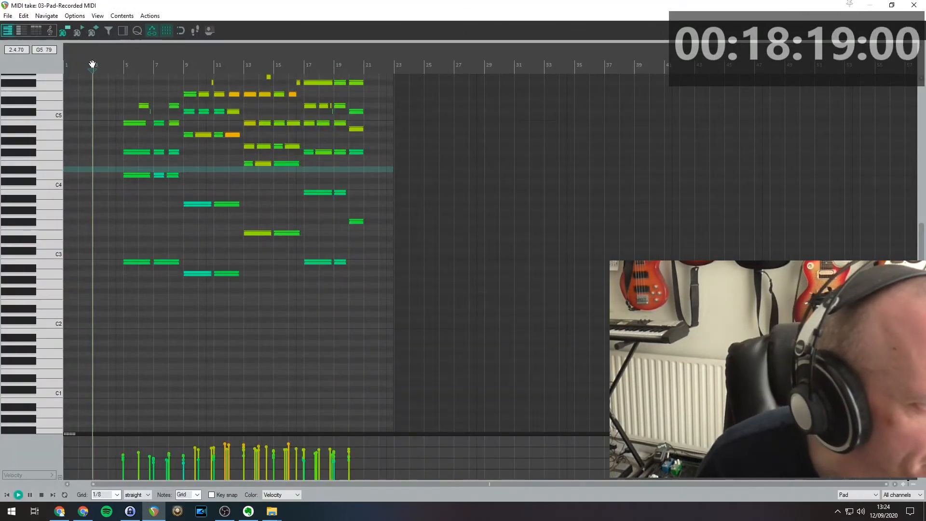
pyautogui.press('space')
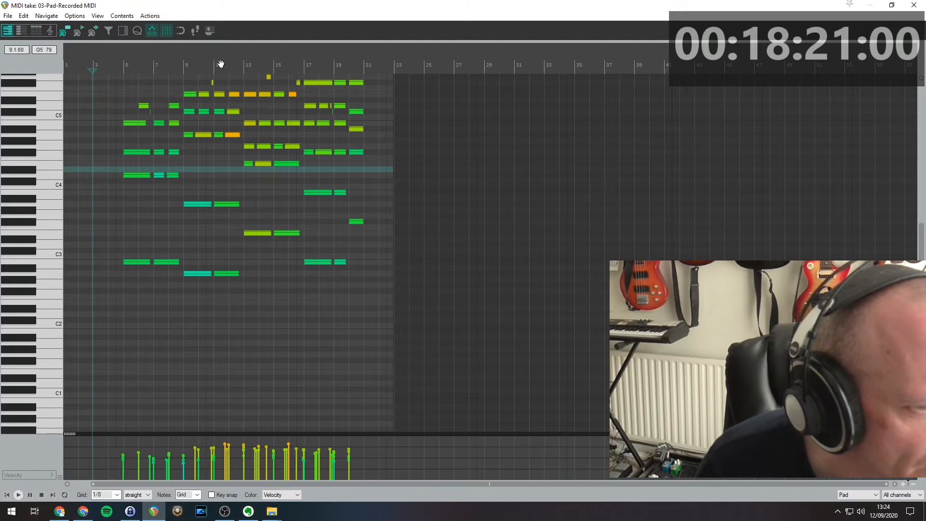
pyautogui.press('Escape')
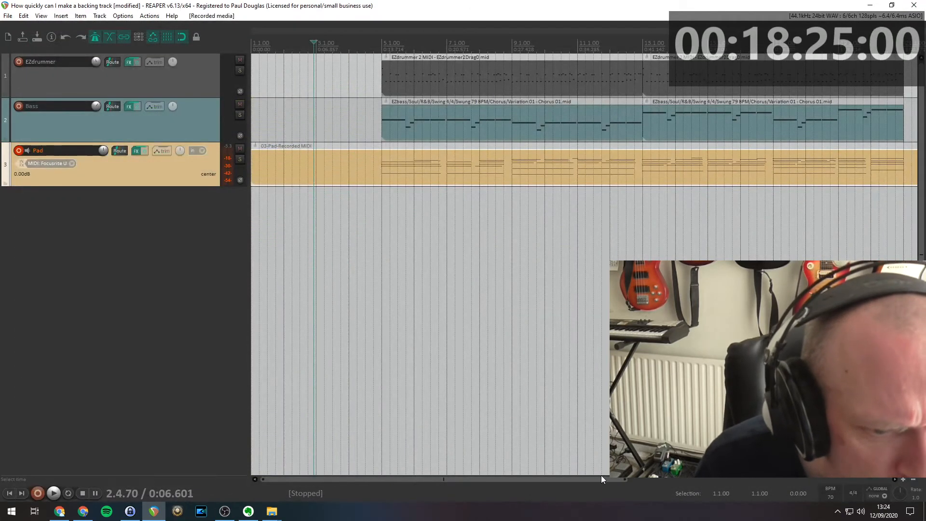
# Reopen the Pad take in the MIDI editor and listen to its ending from bar 19 and again from bar 17.
pyautogui.doubleClick(383, 162)
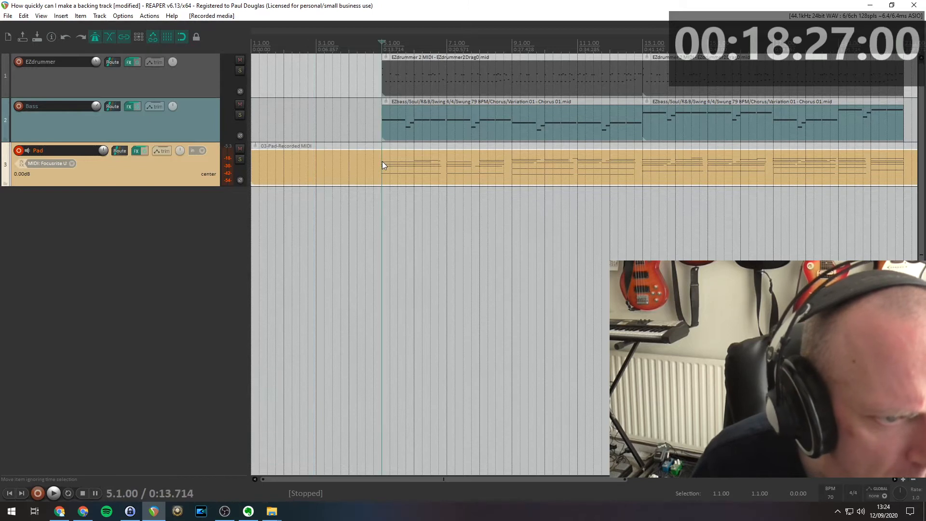
pyautogui.click(335, 67)
pyautogui.press('space')
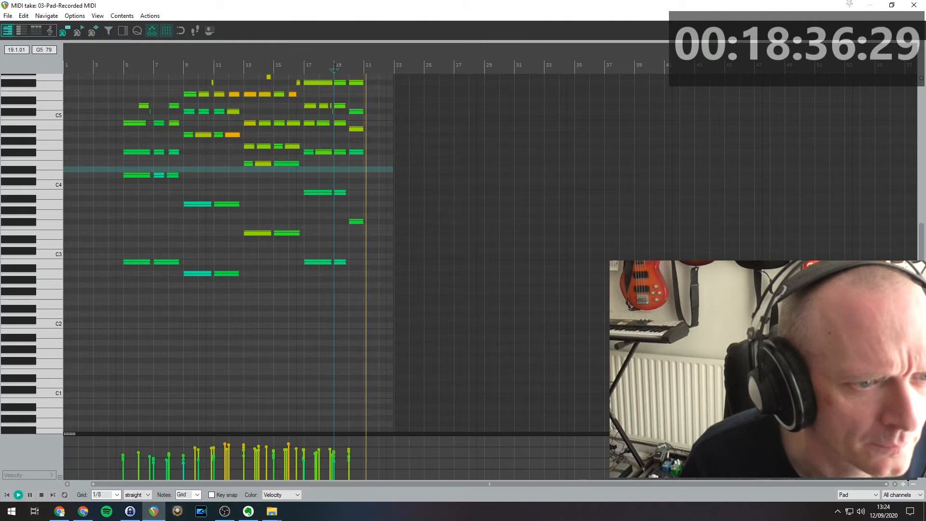
pyautogui.press('space')
pyautogui.click(305, 69)
pyautogui.press('space')
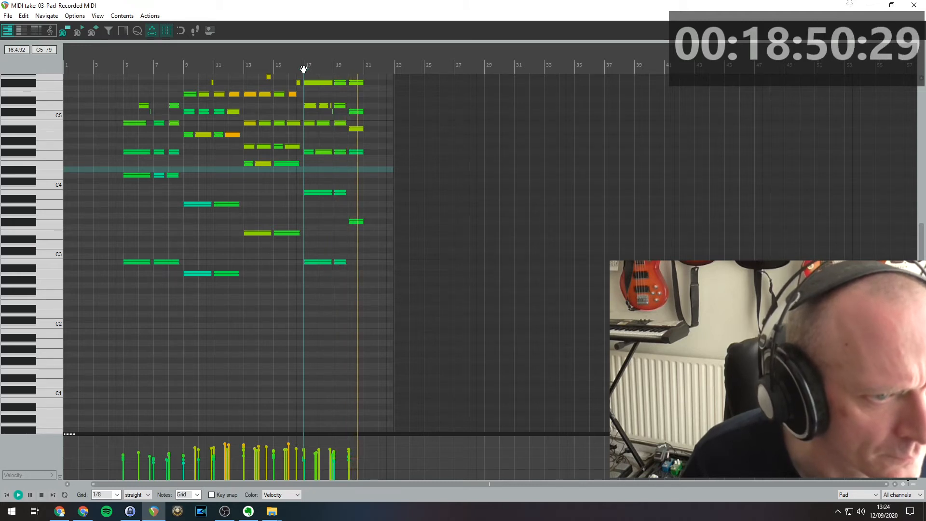
pyautogui.press('space')
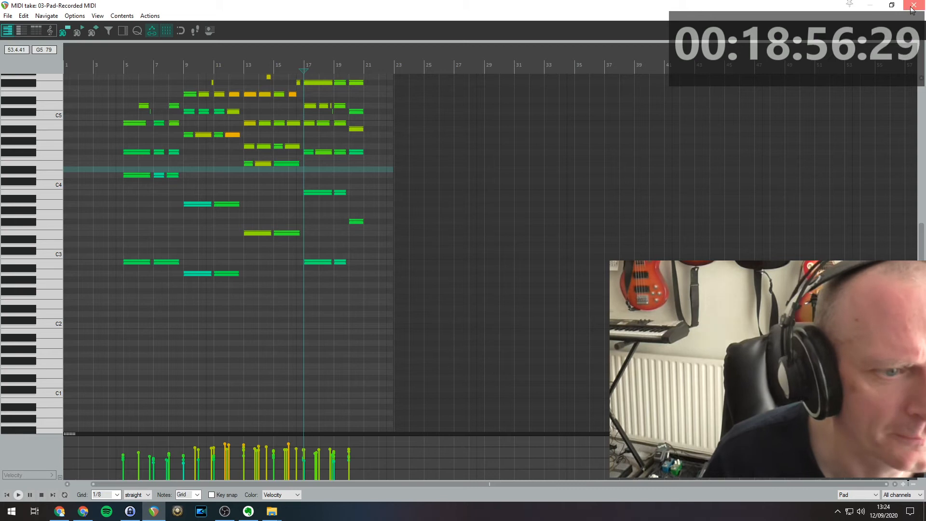
pyautogui.press('Escape')
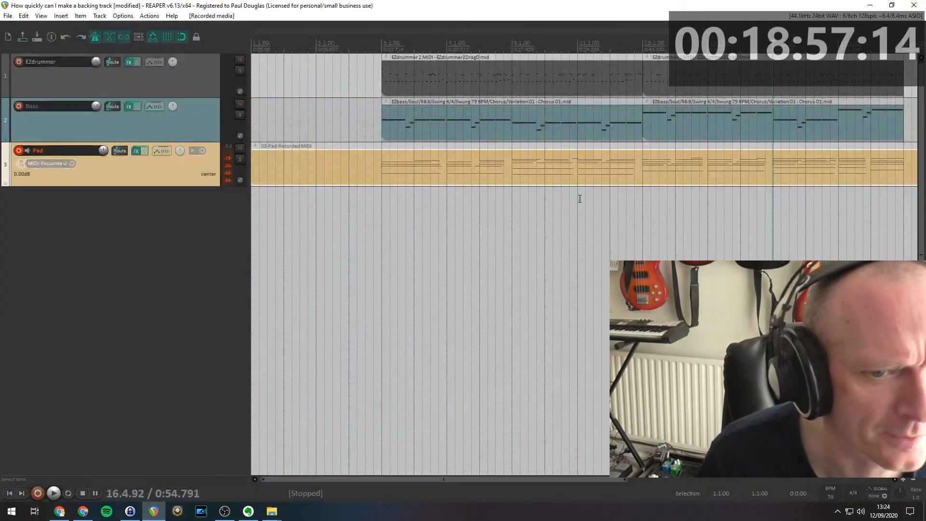
# Split the Pad item at bar 5 and delete the empty part before it.
pyautogui.click(381, 157)
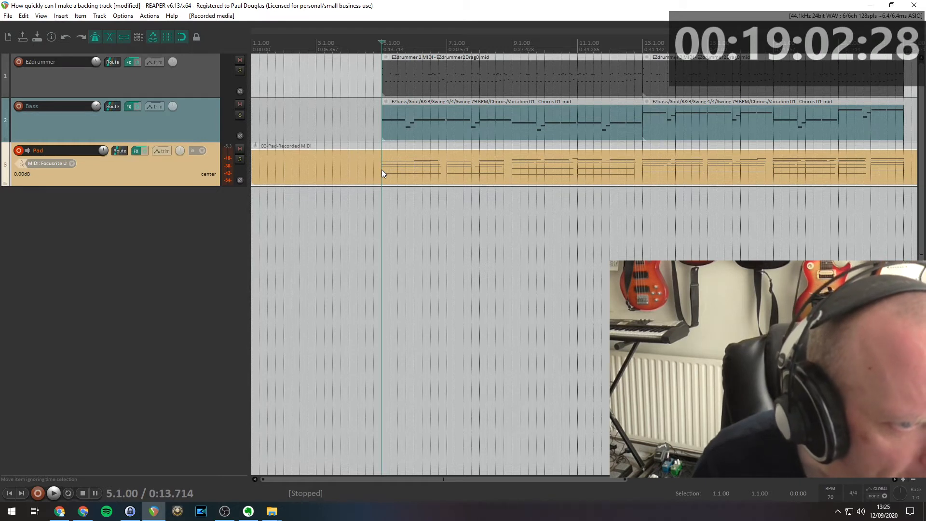
pyautogui.press('s')
pyautogui.click(357, 172)
pyautogui.press('Delete')
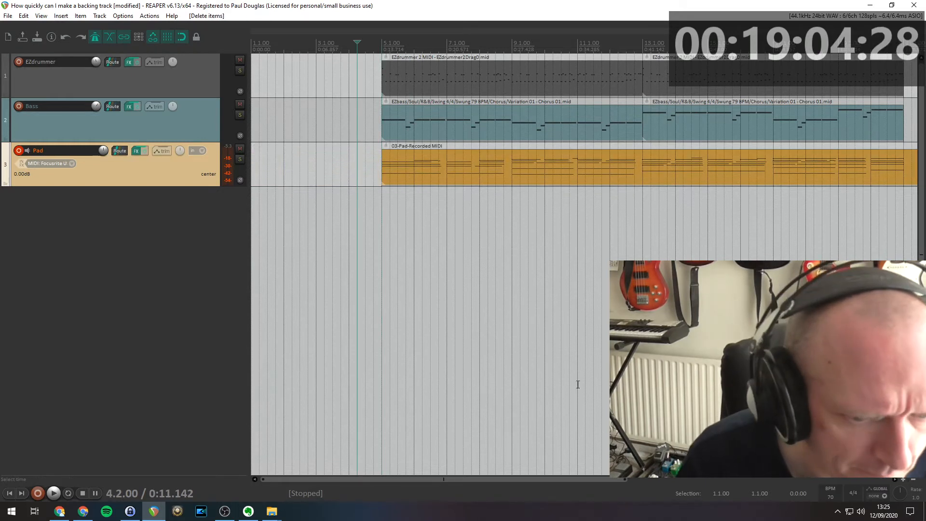
# Split the Pad item at bar 21, delete the excess after it, and save the project.
pyautogui.moveTo(594, 476); pyautogui.dragTo(736, 477)
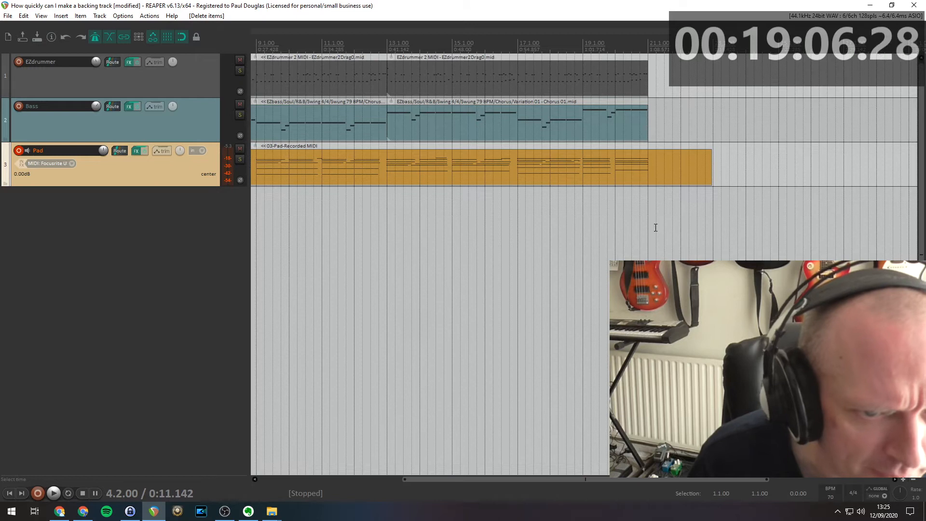
pyautogui.click(648, 178)
pyautogui.press('s')
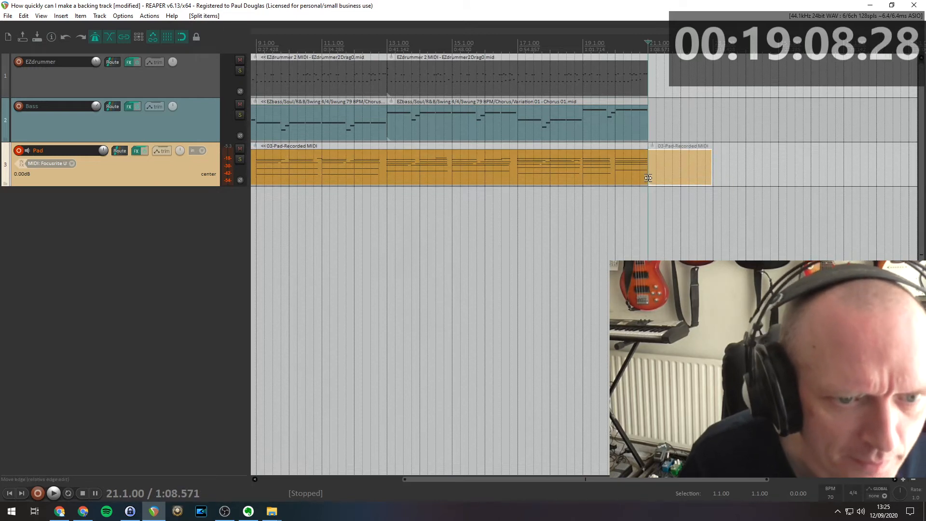
pyautogui.click(668, 183)
pyautogui.press('Delete')
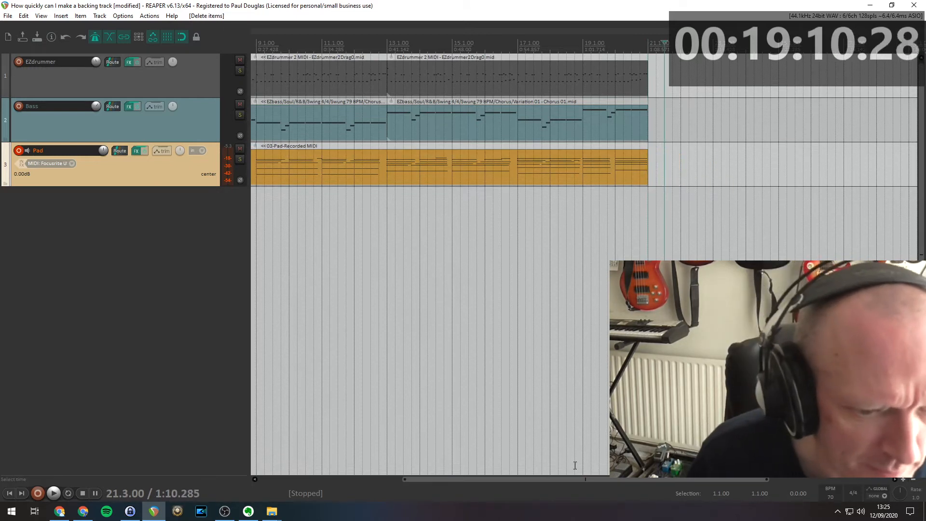
pyautogui.doubleClick(574, 480)
pyautogui.hotkey('ctrl', 's')
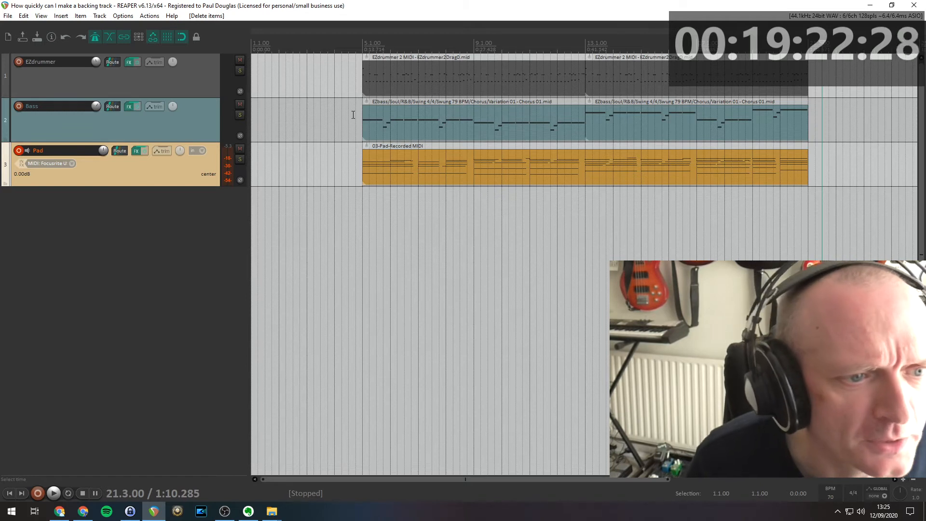
# Select all the drum, bass and pad items and copy them so the duplicates start at bar 21.
pyautogui.moveTo(358, 78); pyautogui.dragTo(847, 228)
pyautogui.moveTo(369, 81); pyautogui.dragTo(817, 82)
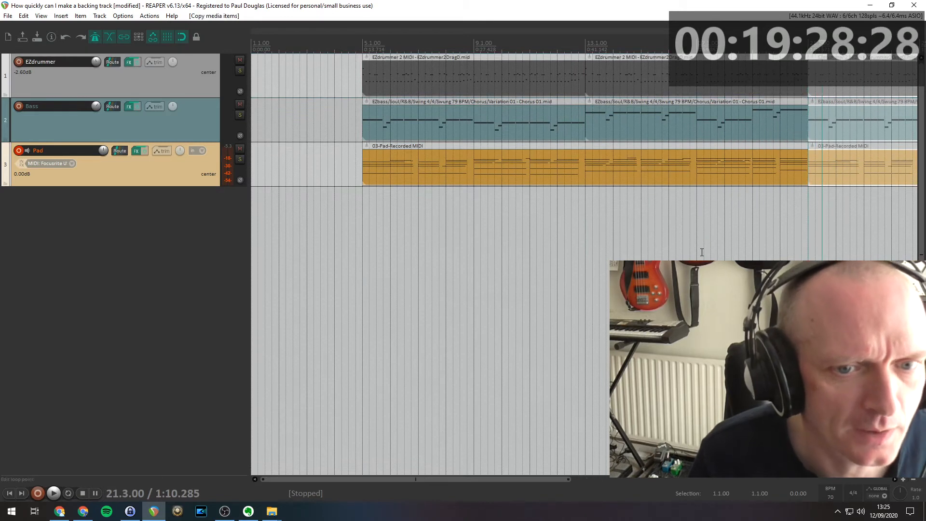
pyautogui.scroll(-3, 527, 479)
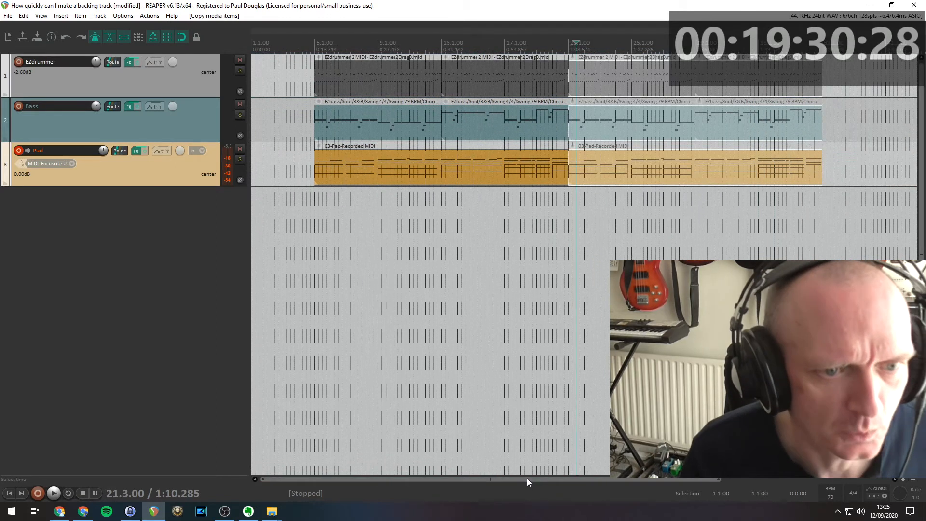
pyautogui.click(636, 253)
pyautogui.moveTo(505, 480); pyautogui.dragTo(534, 479)
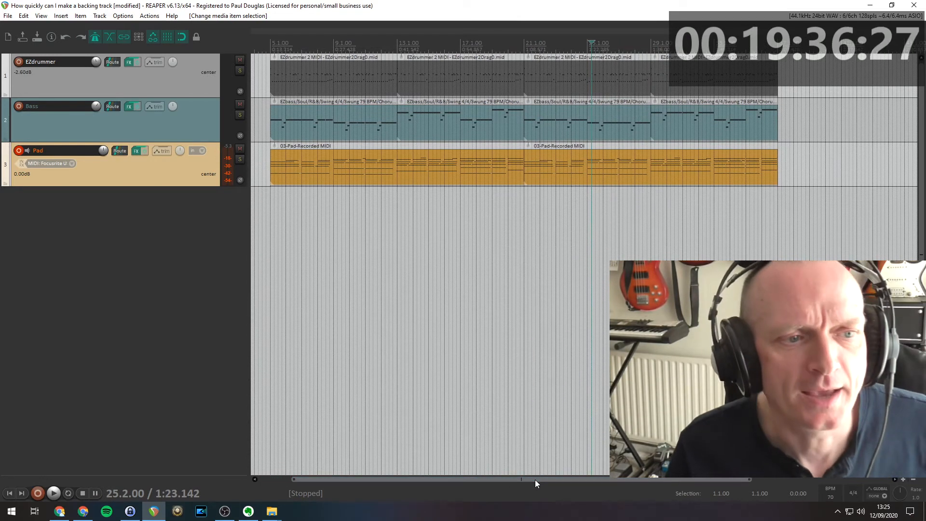
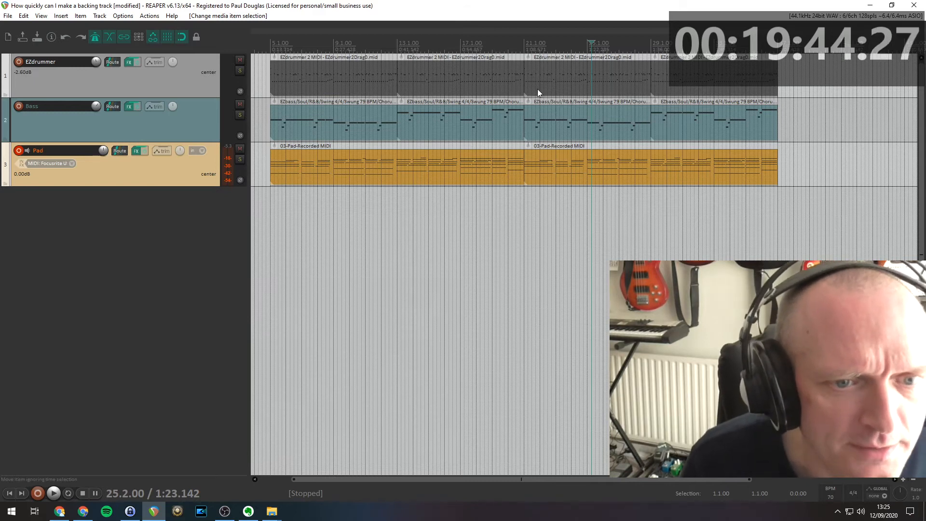
# Copy the two bass items and the pad item of the second section so the duplicates start at bar 37.
pyautogui.click(549, 120)
pyautogui.keyDown('ctrl'); pyautogui.click(677, 120); pyautogui.keyUp('ctrl')
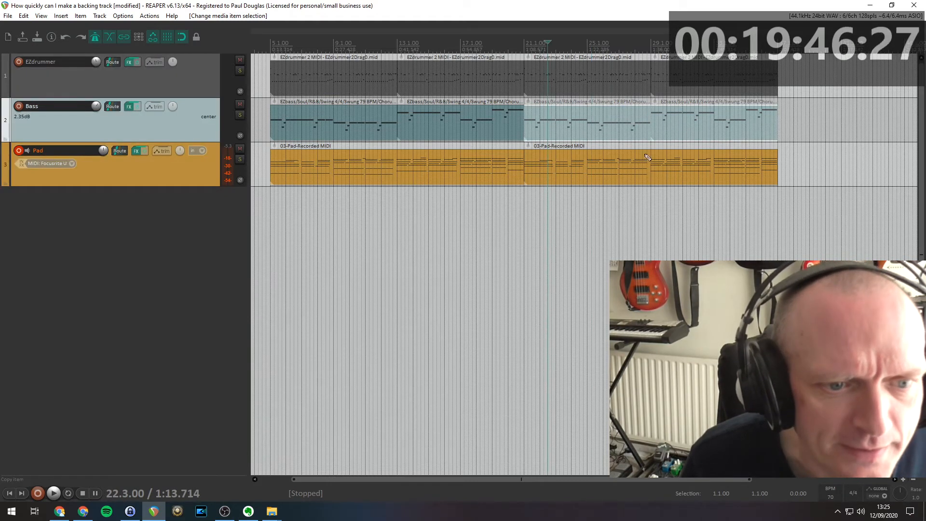
pyautogui.keyDown('ctrl'); pyautogui.click(605, 167); pyautogui.keyUp('ctrl')
pyautogui.moveTo(595, 130); pyautogui.dragTo(852, 131)
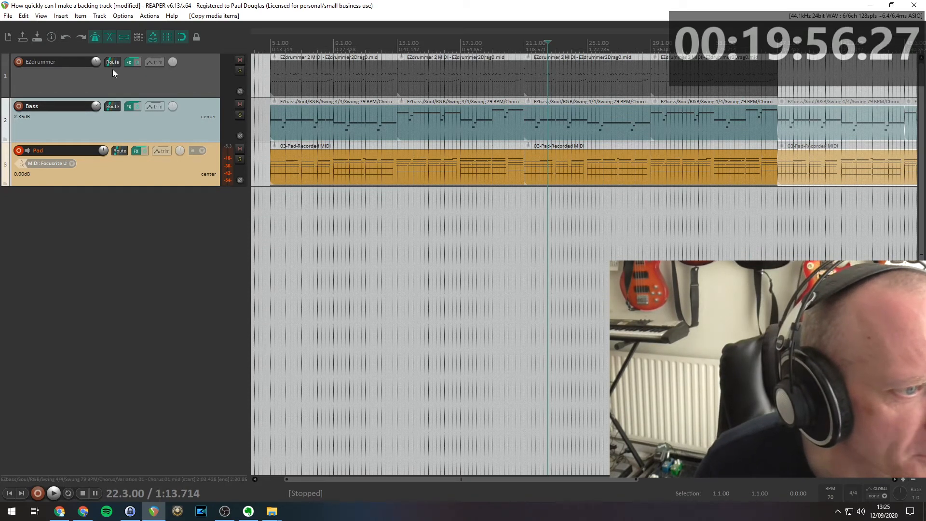
# Open EZdrummer on the drum track, audition Verse 2 in the Song Creator, and browse the further verse variations.
pyautogui.rightClick(129, 63)
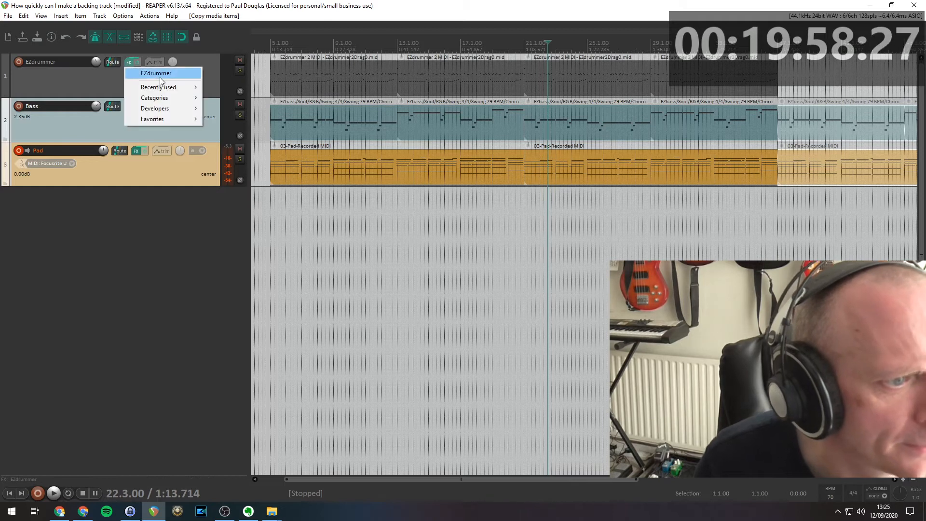
pyautogui.click(161, 74)
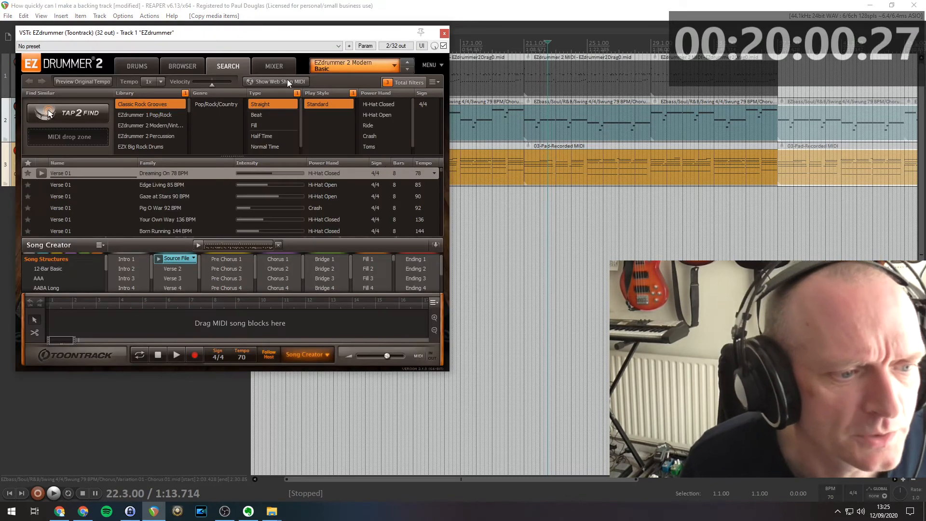
pyautogui.moveTo(286, 35); pyautogui.dragTo(523, 124)
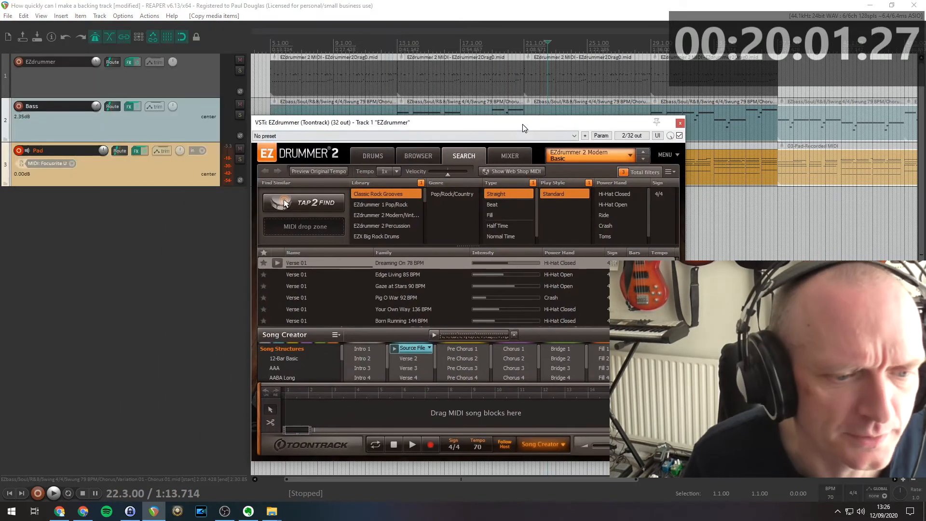
pyautogui.click(398, 359)
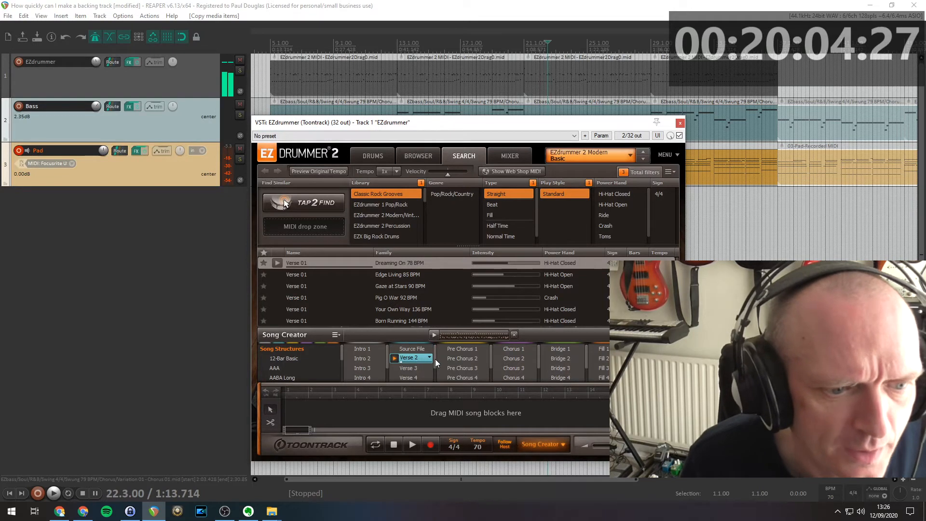
pyautogui.moveTo(436, 358); pyautogui.dragTo(435, 372)
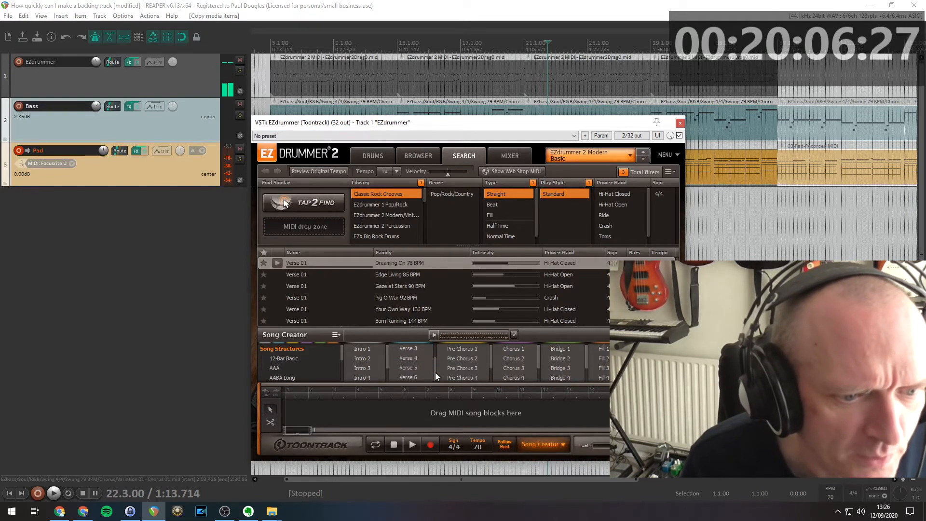
# Audition the Verse 6, Verse 5, Verse 4 and Verse 3 drum variations in the Song Creator.
pyautogui.click(395, 378)
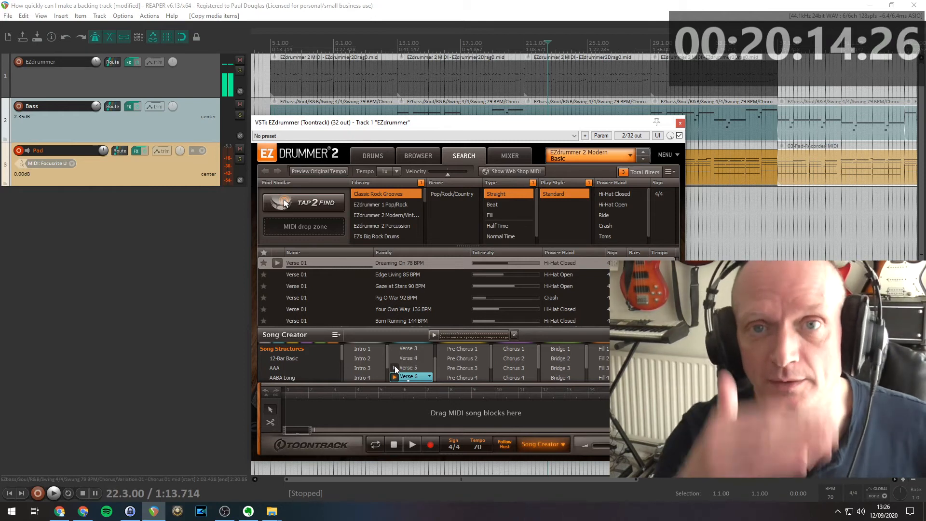
pyautogui.click(395, 367)
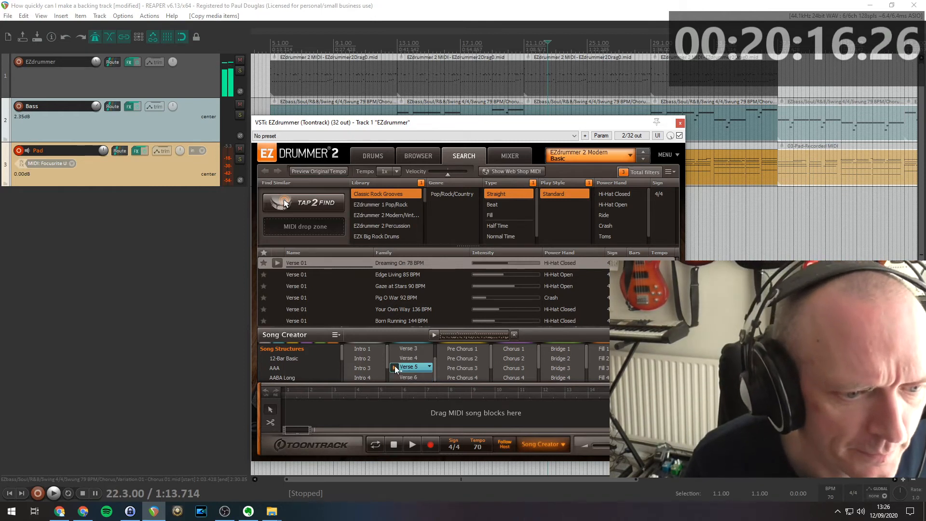
pyautogui.click(394, 367)
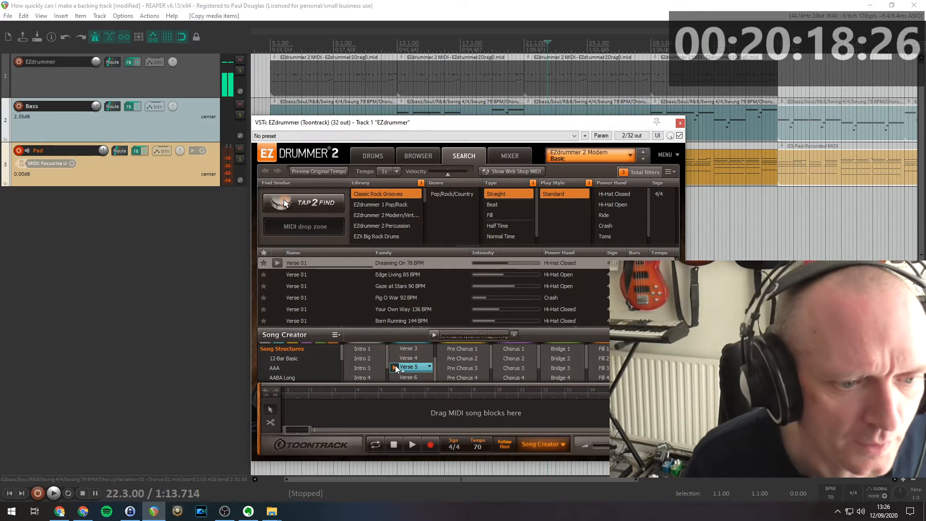
pyautogui.click(396, 358)
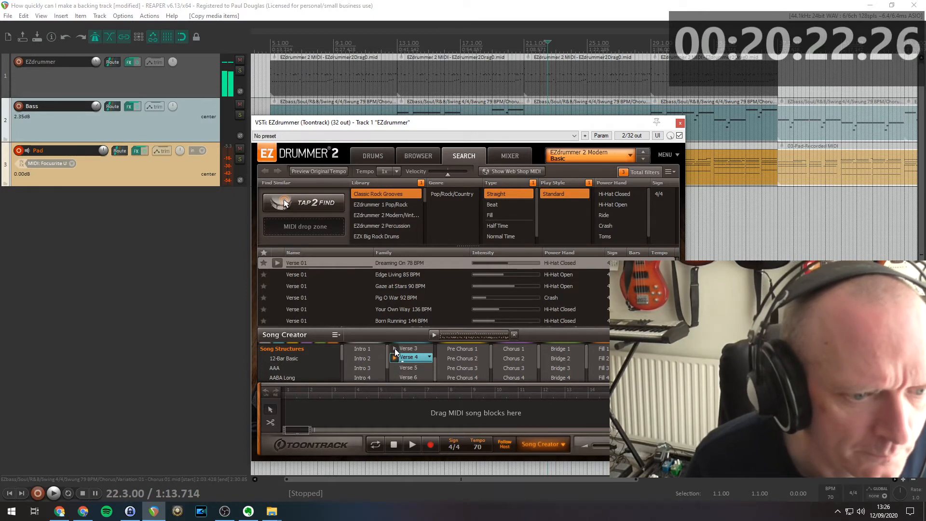
pyautogui.click(395, 348)
pyautogui.moveTo(436, 360); pyautogui.dragTo(436, 353)
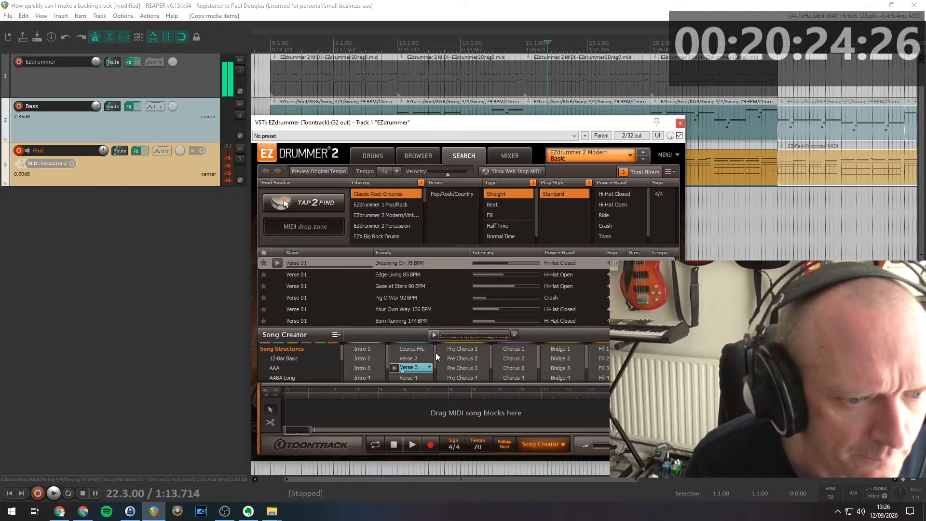
pyautogui.click(394, 368)
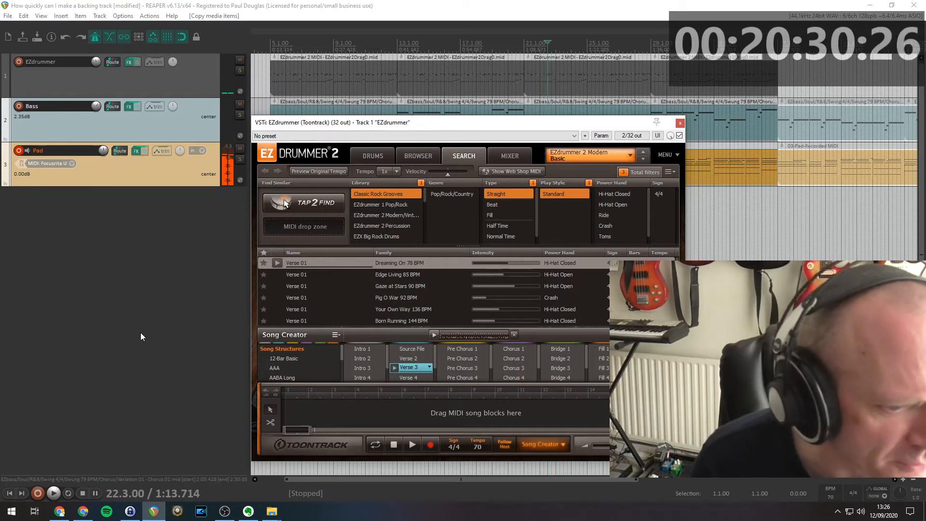
# Move the EZdrummer plugin window clear of the end of the drum items in the arrangement.
pyautogui.click(147, 312)
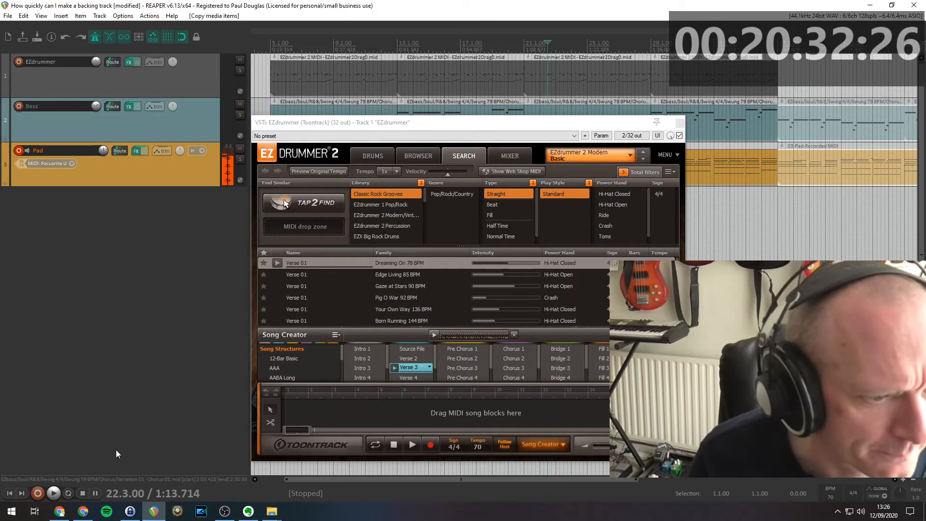
pyautogui.moveTo(419, 122); pyautogui.dragTo(414, 144)
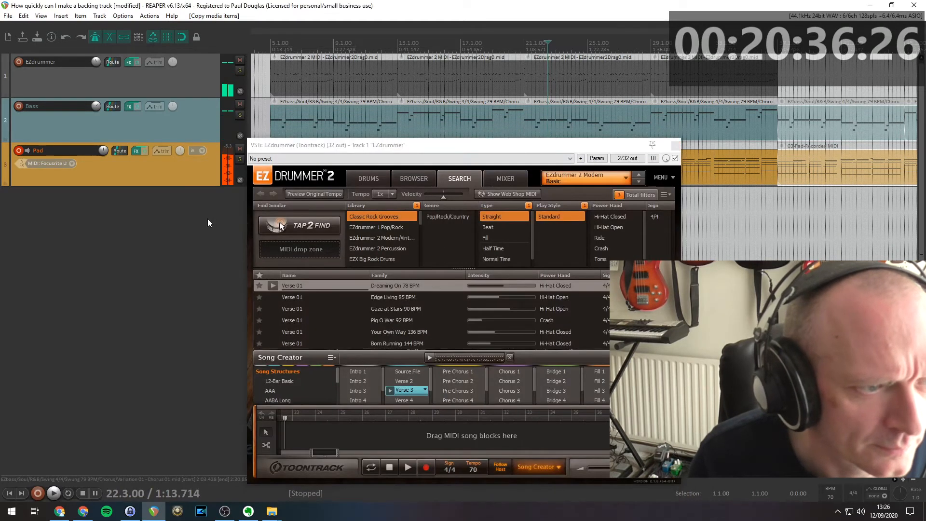
pyautogui.click(149, 166)
pyautogui.moveTo(525, 150); pyautogui.dragTo(386, 118)
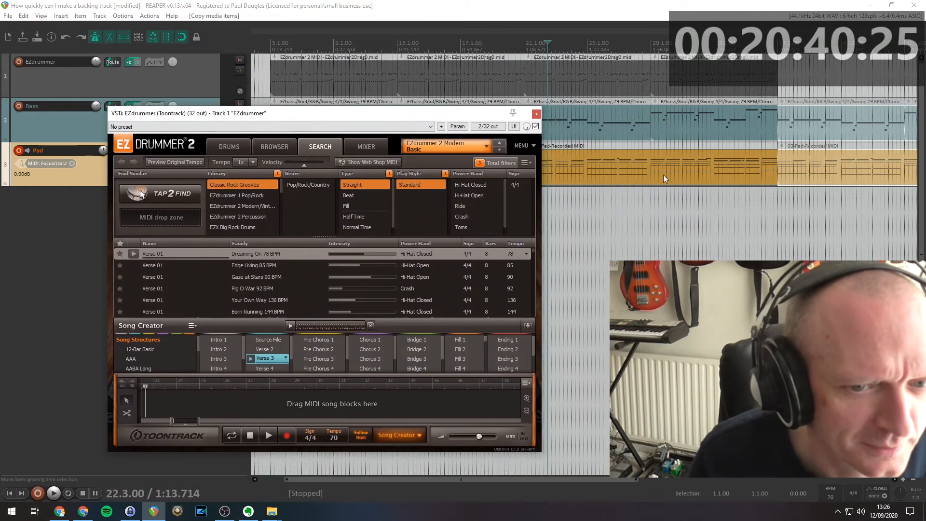
pyautogui.click(685, 172)
pyautogui.press('space')
pyautogui.press('space')
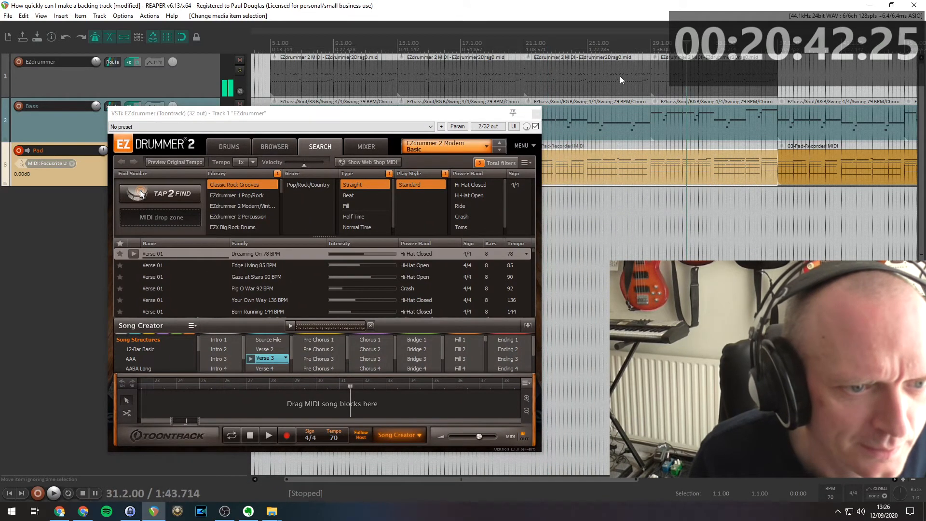
# Add the Verse 3 groove to the EZdrummer track at bar 37 and copy it to bar 45.
pyautogui.click(536, 115)
pyautogui.click(600, 167)
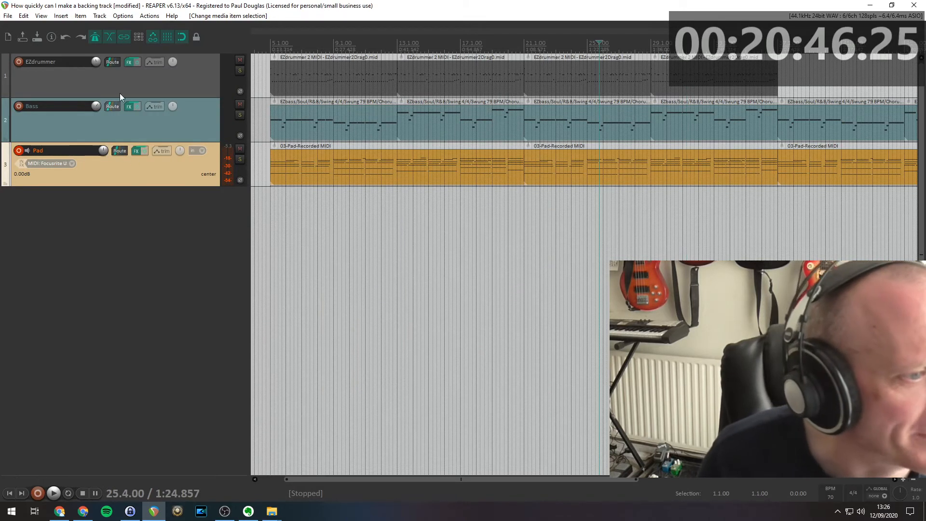
pyautogui.rightClick(129, 63)
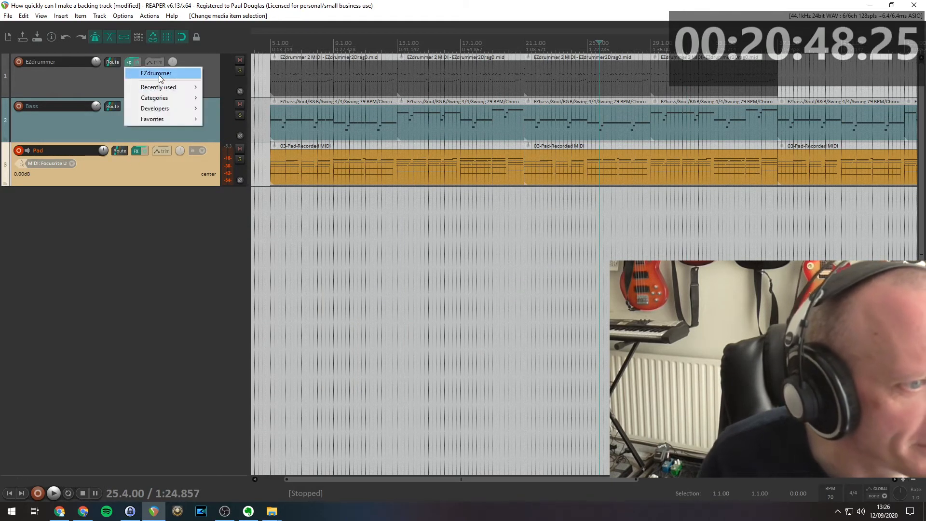
pyautogui.click(158, 74)
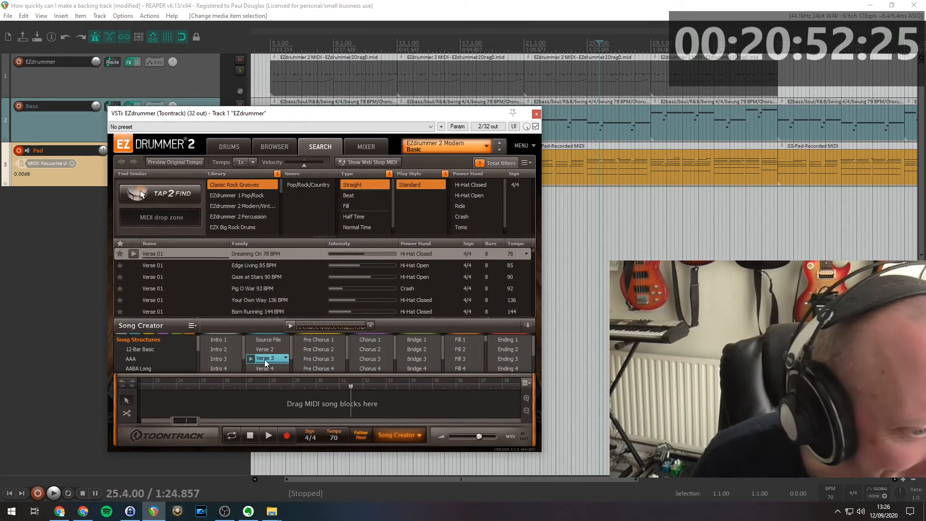
pyautogui.moveTo(265, 363); pyautogui.dragTo(780, 74)
pyautogui.moveTo(619, 479); pyautogui.dragTo(743, 479)
pyautogui.click(584, 77)
pyautogui.moveTo(585, 77); pyautogui.dragTo(706, 79)
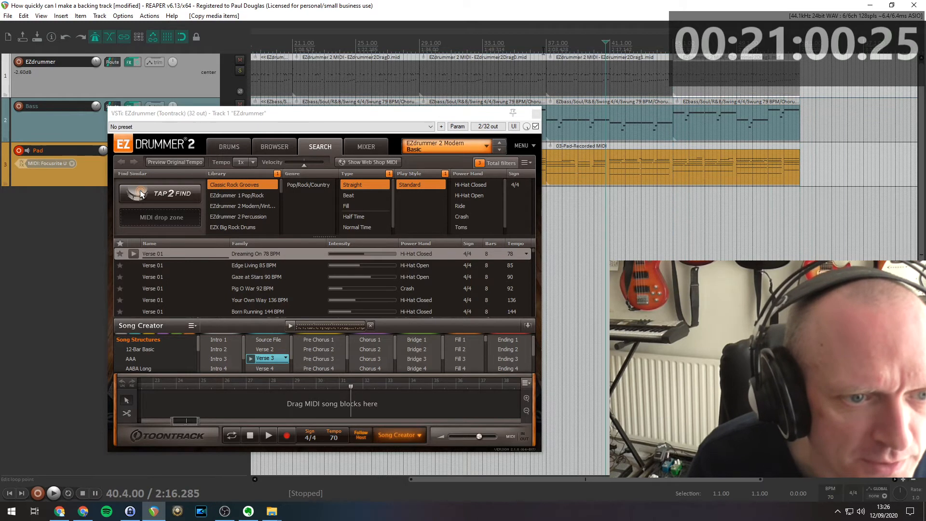
# Play the arrangement from bar 37, from around bar 29 and from bar 39 to compare the drum grooves.
pyautogui.click(543, 47)
pyautogui.press('space')
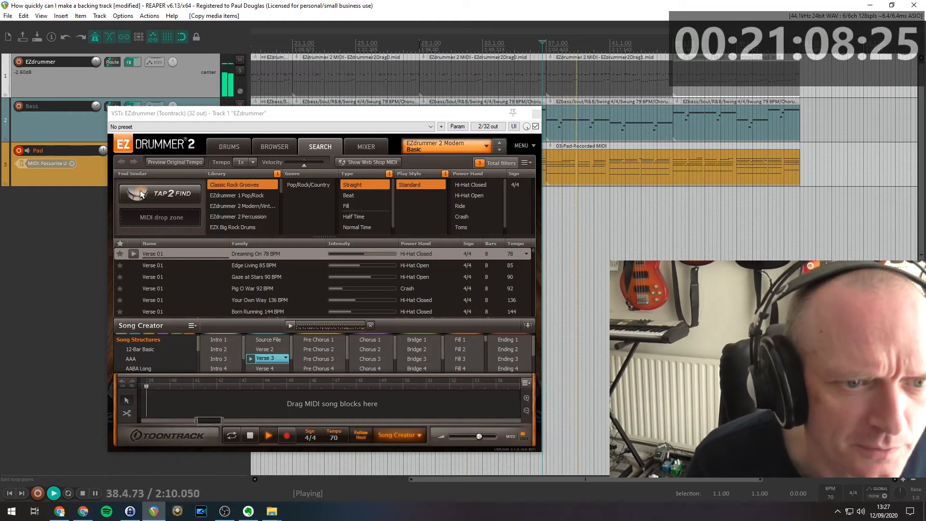
pyautogui.press('space')
pyautogui.press('space')
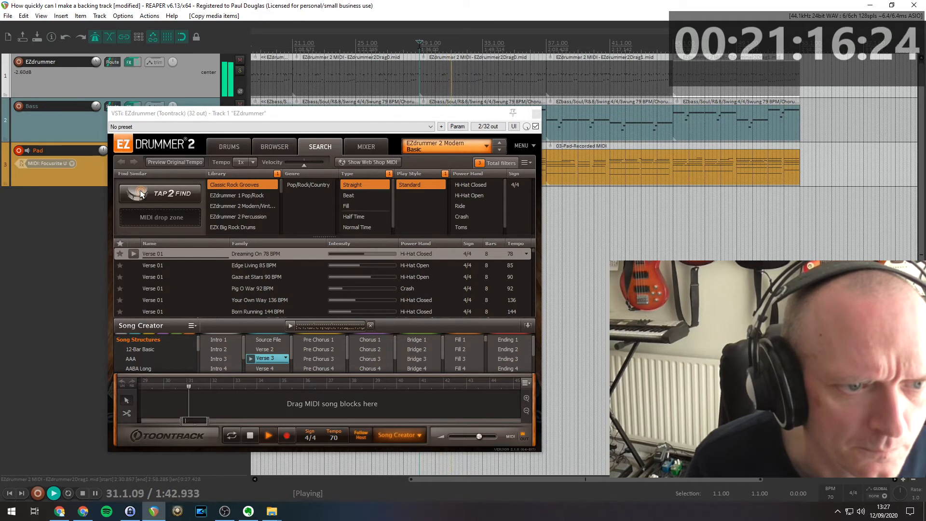
pyautogui.press('space')
pyautogui.press('space')
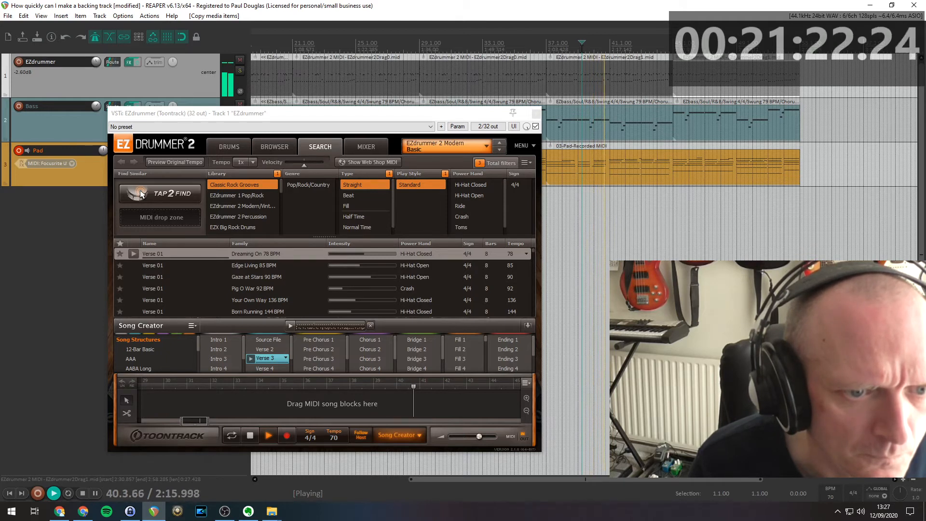
pyautogui.press('space')
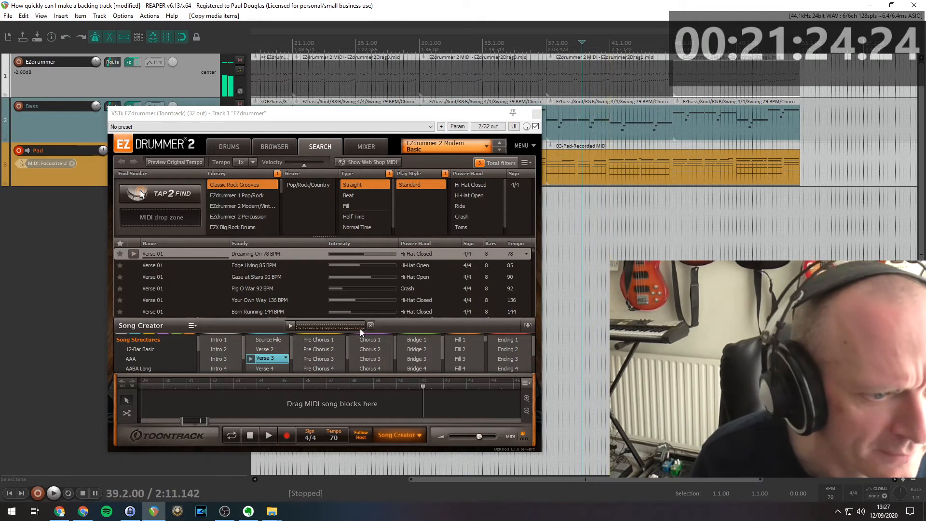
# Audition the Verse 4 variation and delete the two Verse 3 items at bars 37 and 45 on the EZdrummer track.
pyautogui.click(250, 370)
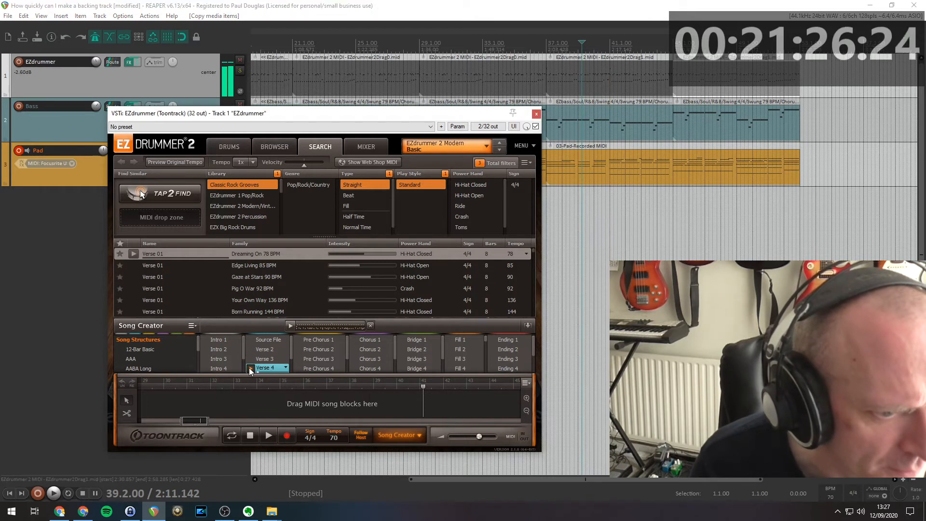
pyautogui.click(622, 81)
pyautogui.keyDown('ctrl'); pyautogui.click(706, 83); pyautogui.keyUp('ctrl')
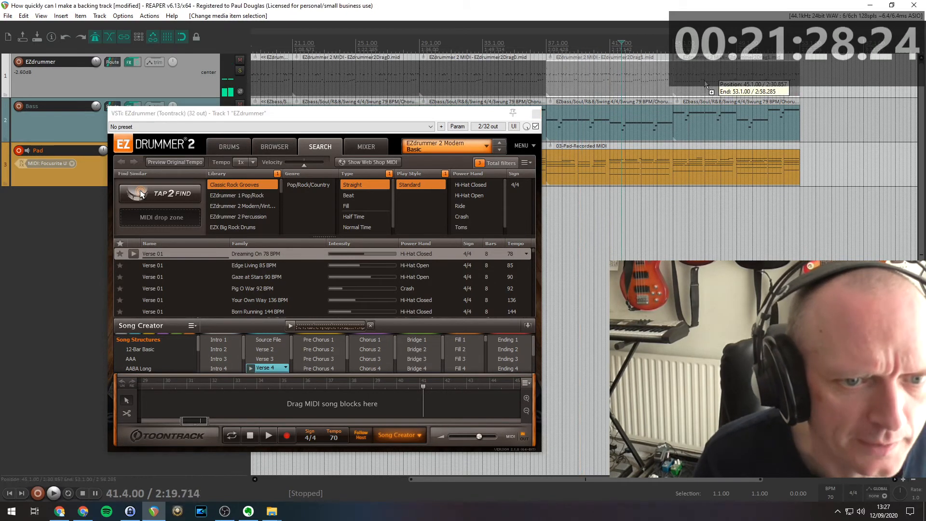
pyautogui.press('Delete')
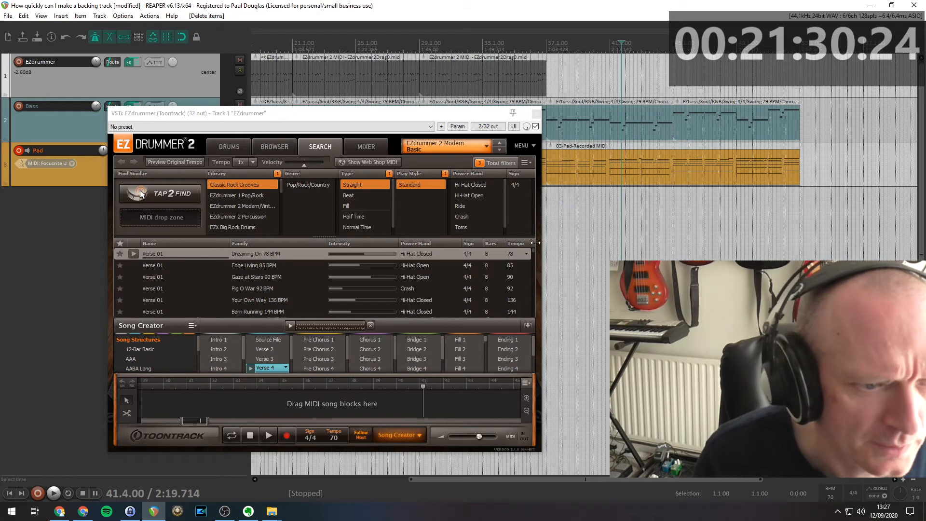
# Add the Verse 4 groove to the EZdrummer track at bar 37, copy it to bar 45, and close the plugin window.
pyautogui.moveTo(268, 370); pyautogui.dragTo(554, 77)
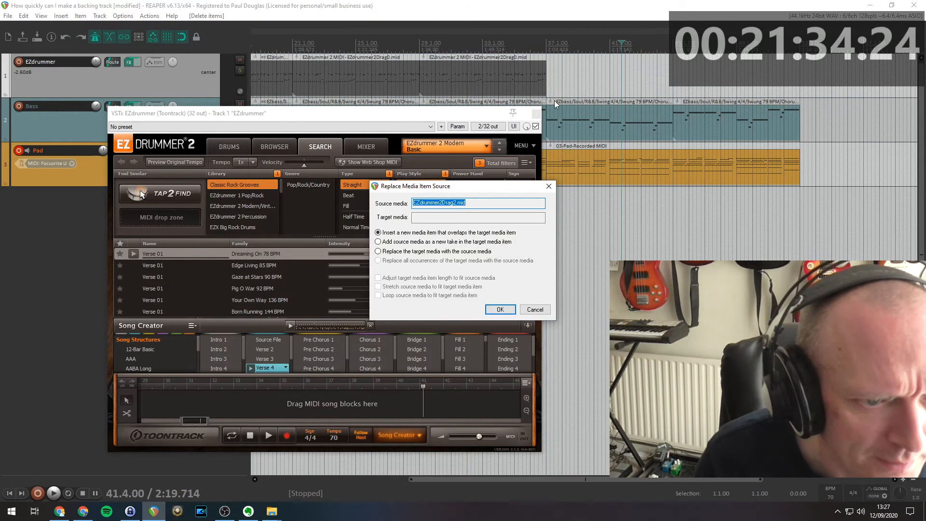
pyautogui.click(531, 308)
pyautogui.moveTo(268, 369); pyautogui.dragTo(698, 76)
pyautogui.click(577, 79)
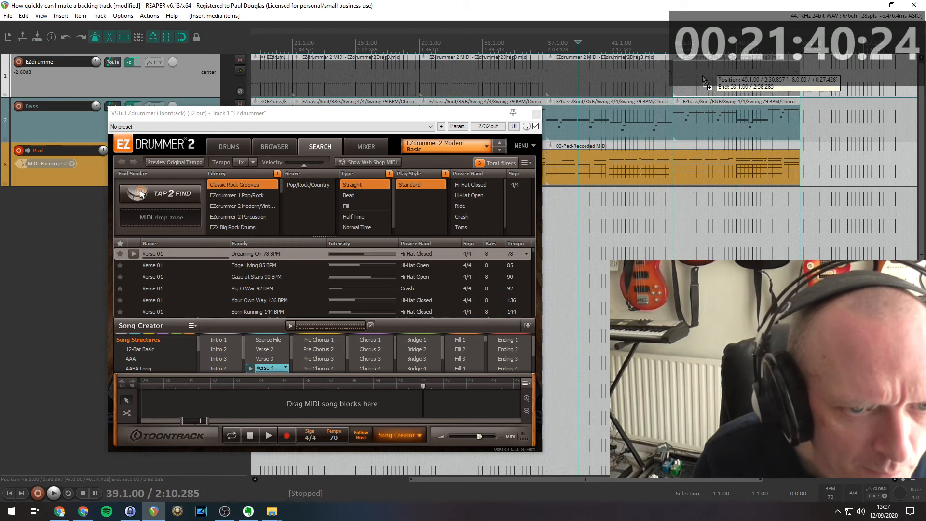
pyautogui.click(538, 113)
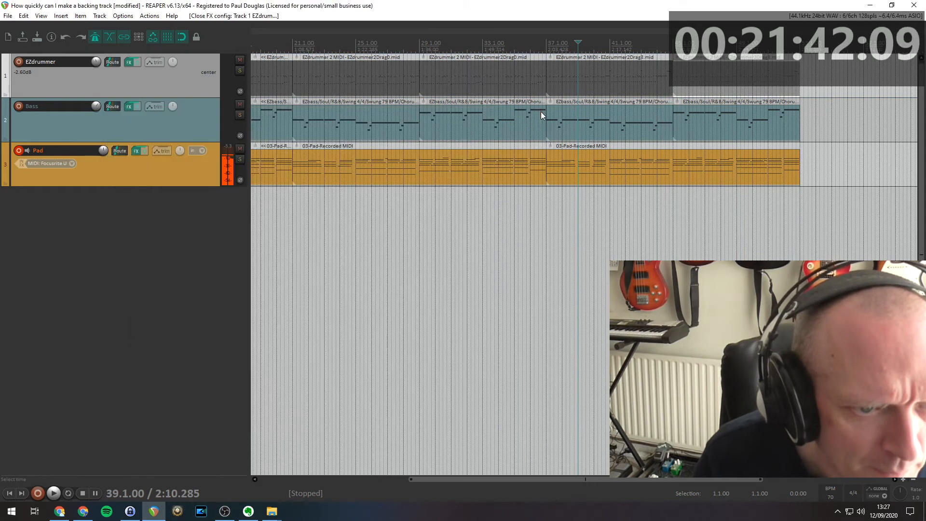
pyautogui.click(579, 228)
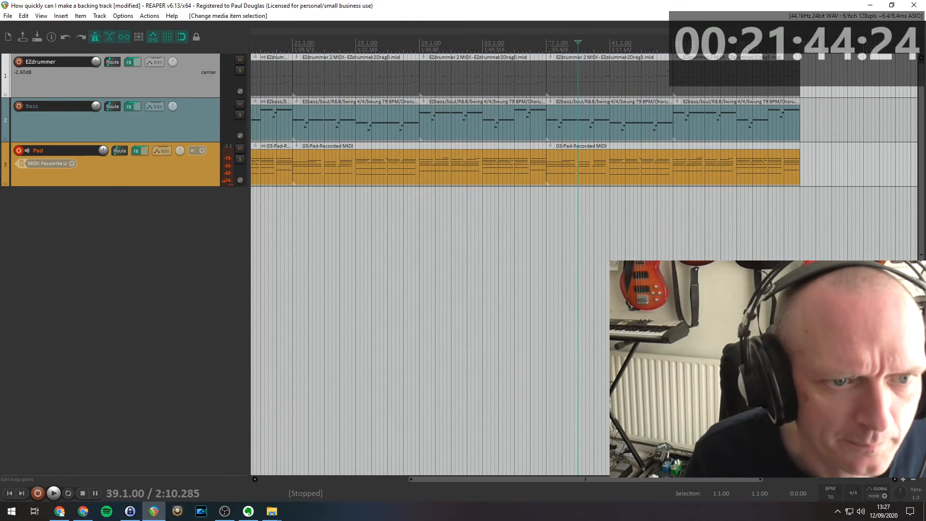
# Play back the new drum section from around bar 37, then return the edit cursor to 37.1.00.
pyautogui.click(550, 44)
pyautogui.press('space')
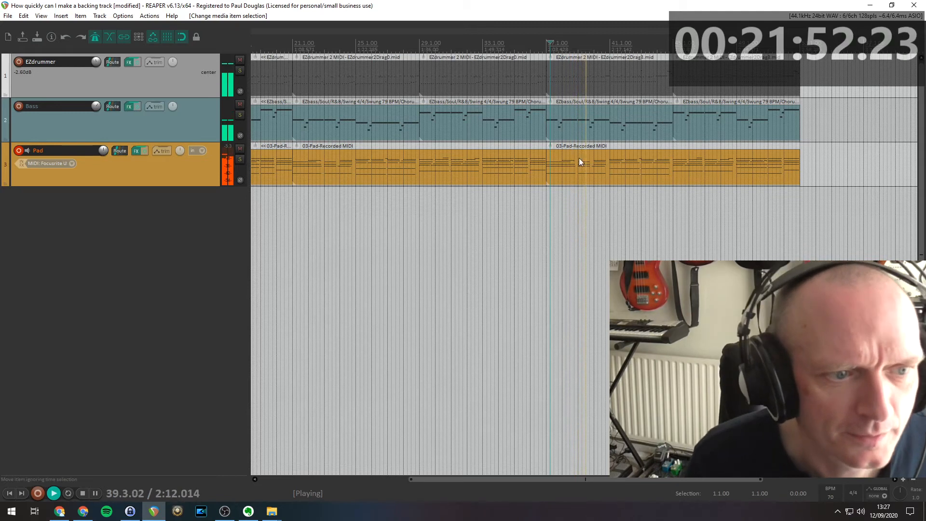
pyautogui.press('space')
pyautogui.moveTo(651, 481)
pyautogui.mouseDown()
pyautogui.moveTo(558, 480)
pyautogui.moveTo(655, 479)
pyautogui.mouseUp()
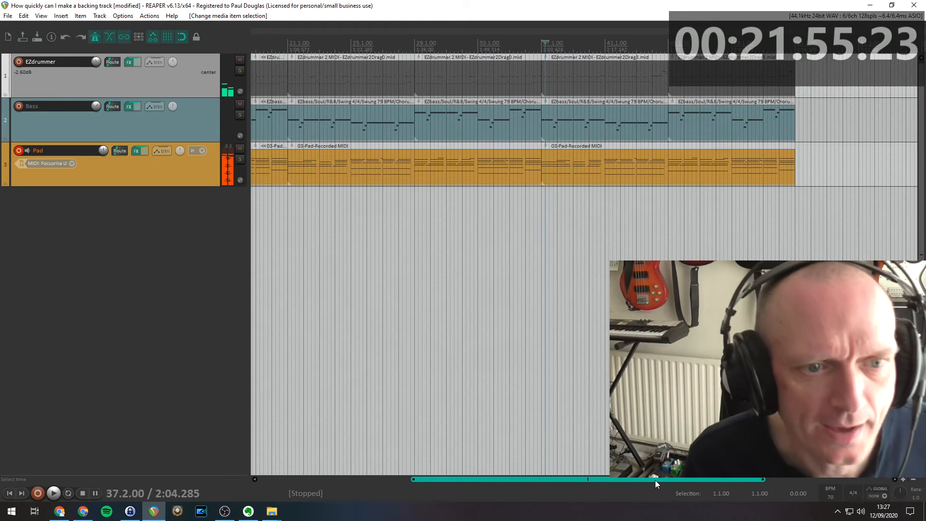
pyautogui.click(542, 47)
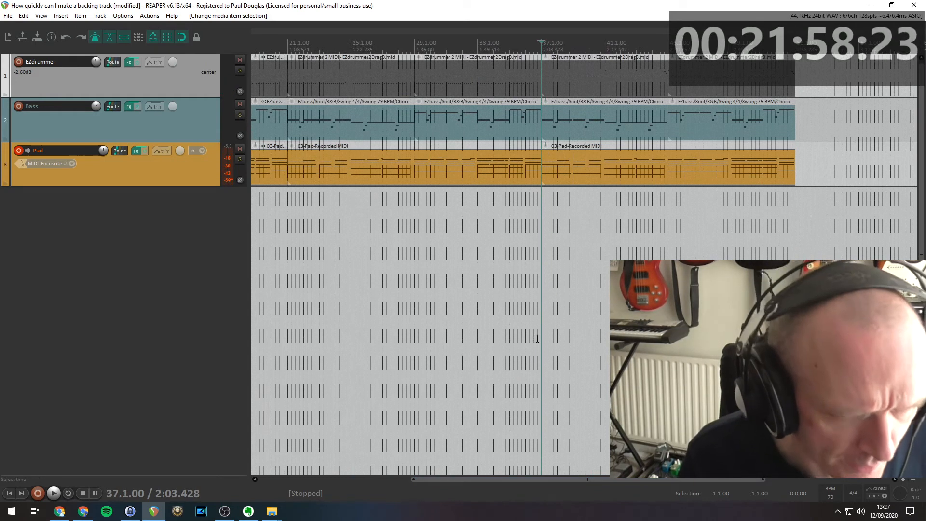
# Add a marker named "Begin" at the start of the first items, position 5.1.00.
pyautogui.scroll(-2, 570, 479)
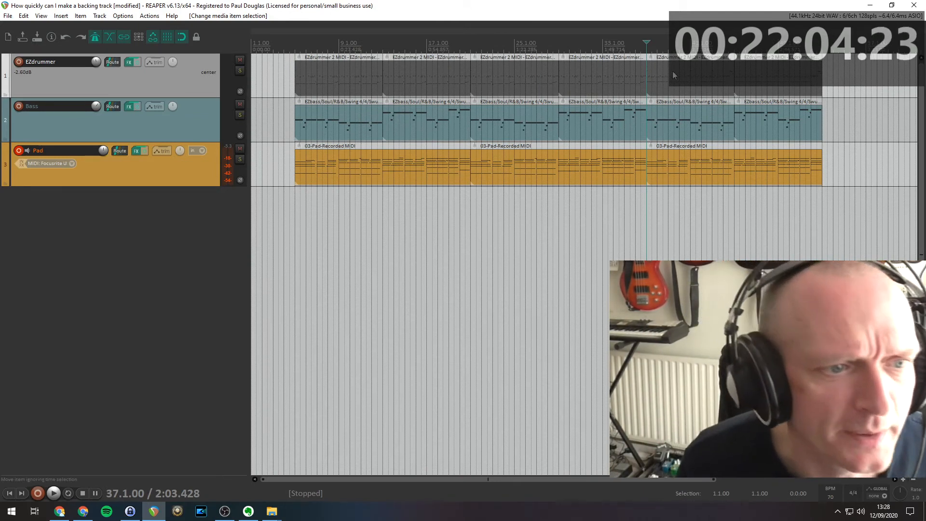
pyautogui.click(295, 47)
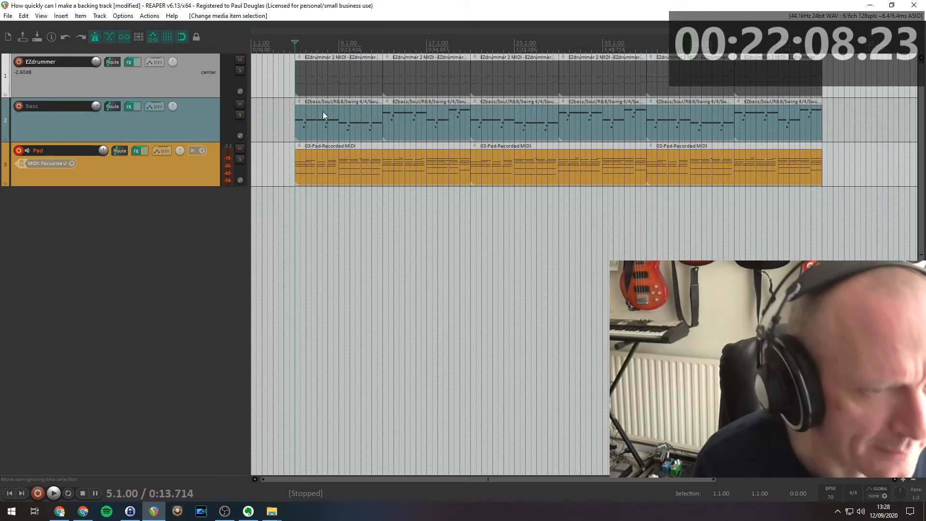
pyautogui.hotkey('shift', 'm')
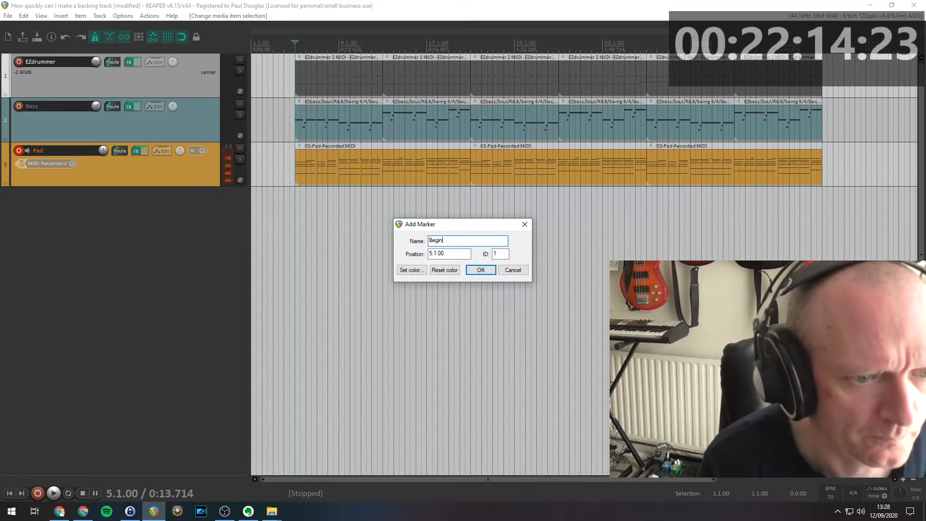
pyautogui.press('Return')
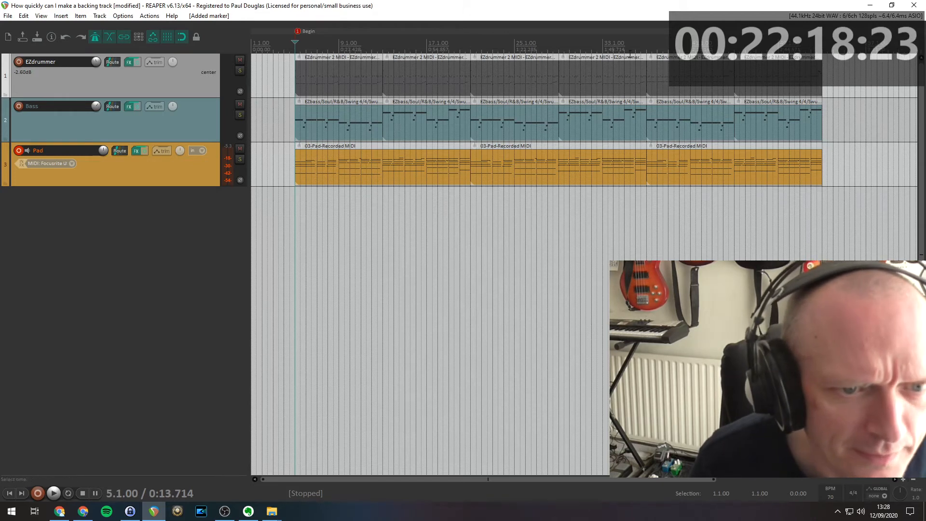
# Add a marker named "Bit more" at position 37.1.00, where the new drum groove starts.
pyautogui.click(647, 46)
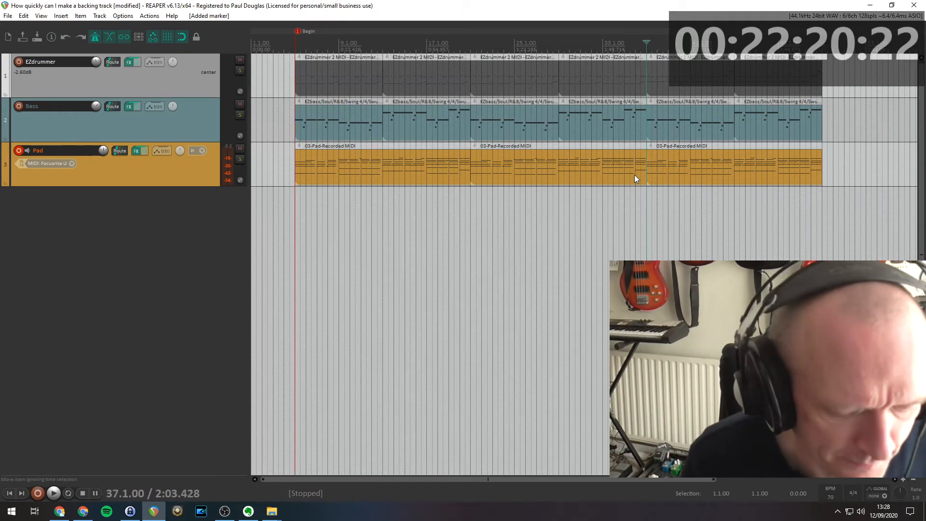
pyautogui.hotkey('shift', 'm')
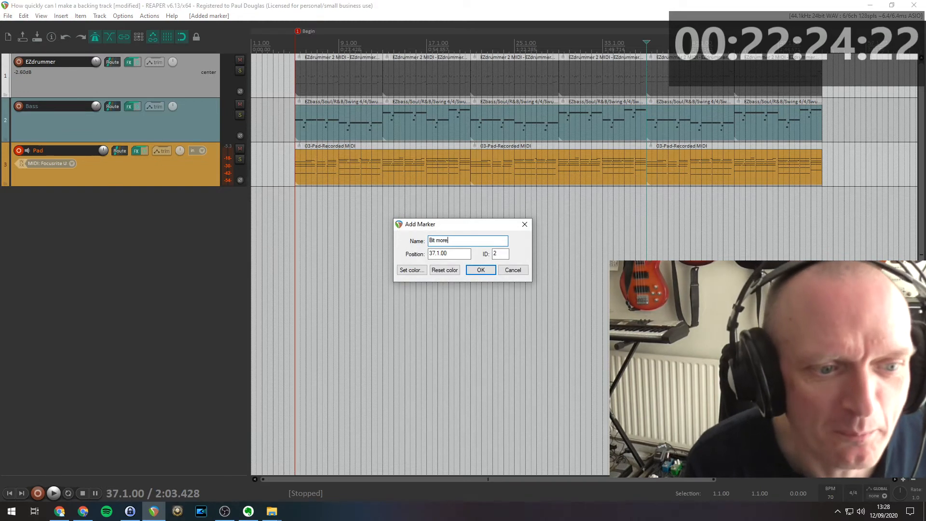
pyautogui.press('Return')
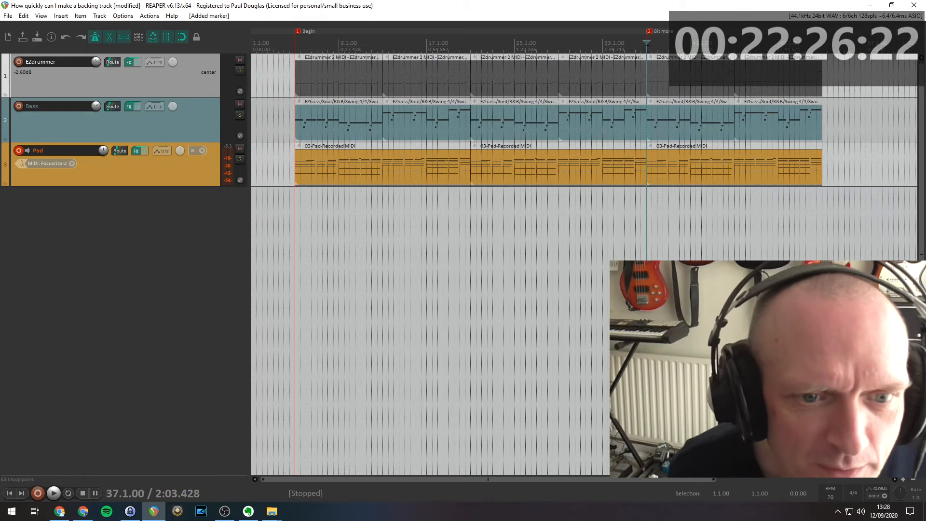
# Copy the drum, bass and pad items of the "Bit more" section to bar 53.
pyautogui.moveTo(716, 190)
pyautogui.mouseDown()
pyautogui.moveTo(767, 142)
pyautogui.moveTo(784, 81)
pyautogui.mouseUp()
pyautogui.moveTo(699, 84); pyautogui.dragTo(875, 84)
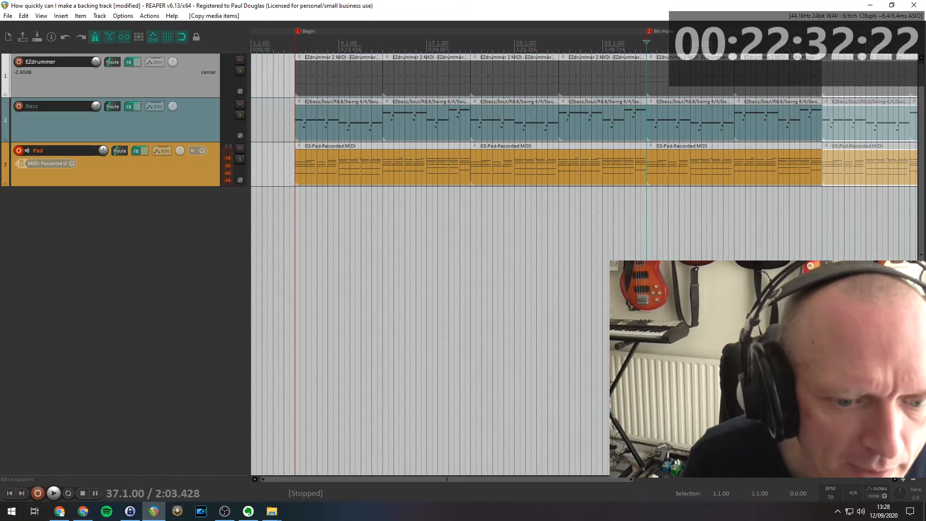
pyautogui.moveTo(583, 477); pyautogui.dragTo(677, 476)
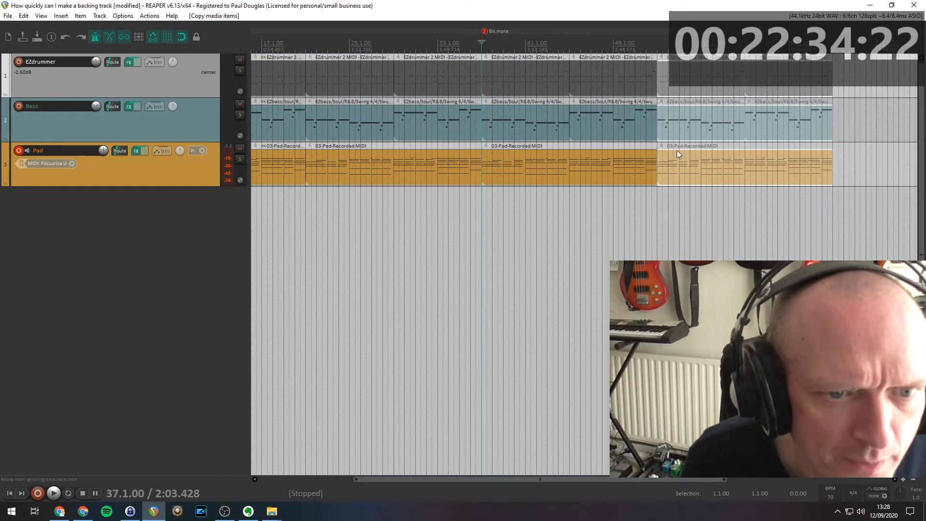
# Delete the two copied EZdrummer items from bar 53 onward, keeping the bass and pad copies.
pyautogui.click(693, 88)
pyautogui.keyDown('ctrl'); pyautogui.click(781, 88); pyautogui.keyUp('ctrl')
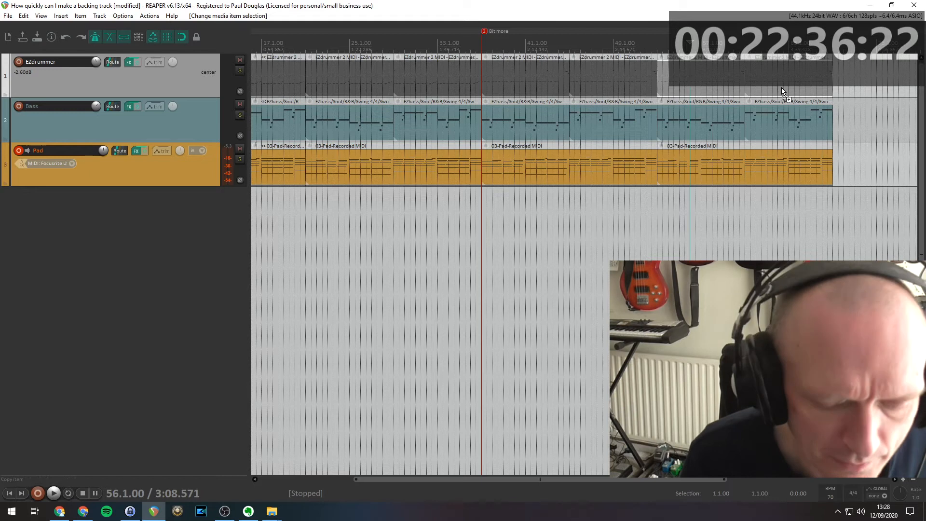
pyautogui.press('Delete')
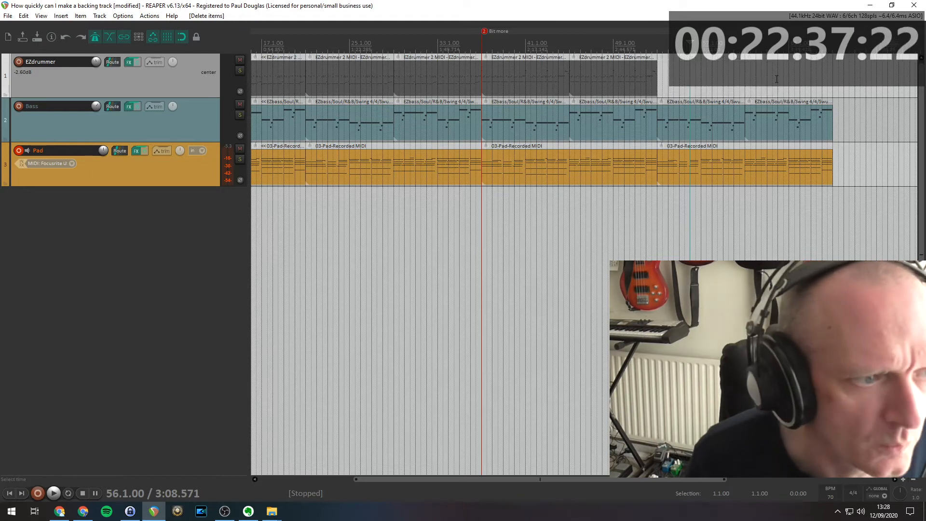
# Add the Verse 5 groove to the EZdrummer track at bar 53, copy it to bar 61, and play back the transition.
pyautogui.rightClick(126, 62)
pyautogui.click(147, 75)
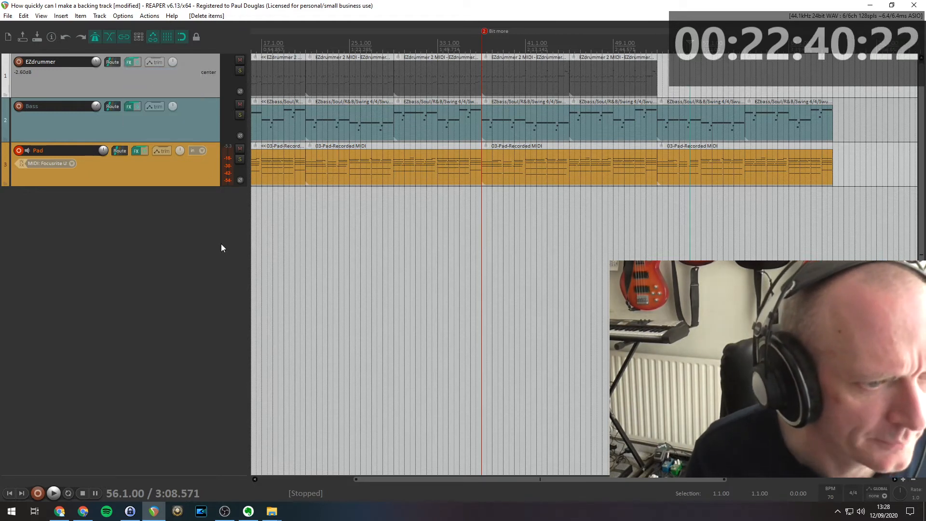
pyautogui.scroll(-2, 291, 362)
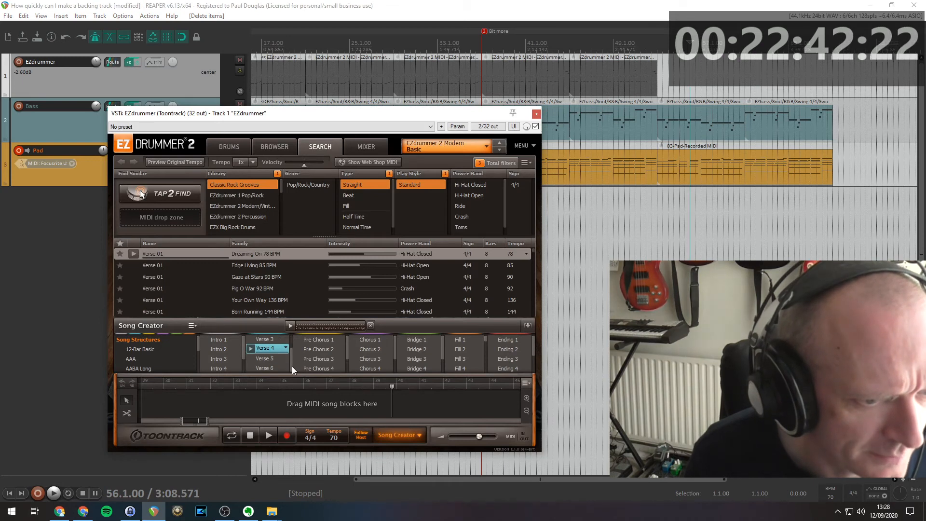
pyautogui.click(264, 359)
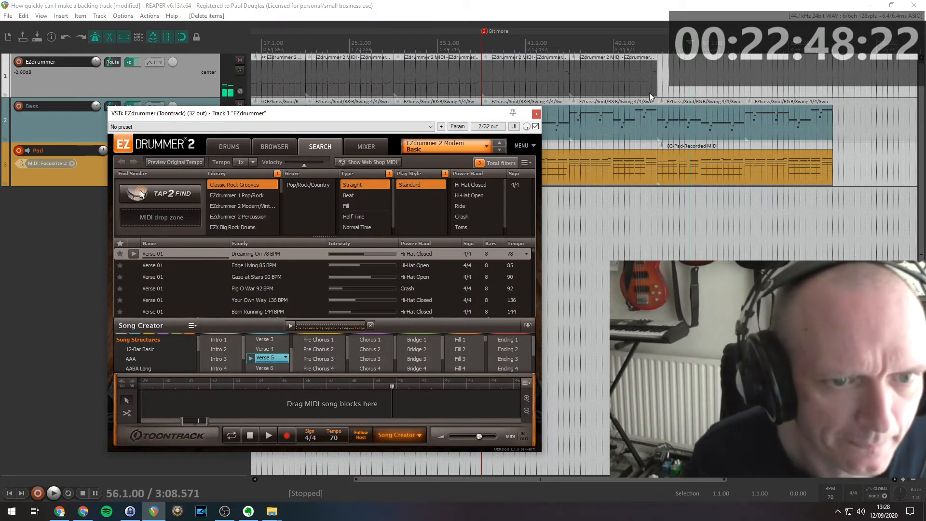
pyautogui.moveTo(276, 354); pyautogui.dragTo(807, 76)
pyautogui.press('space')
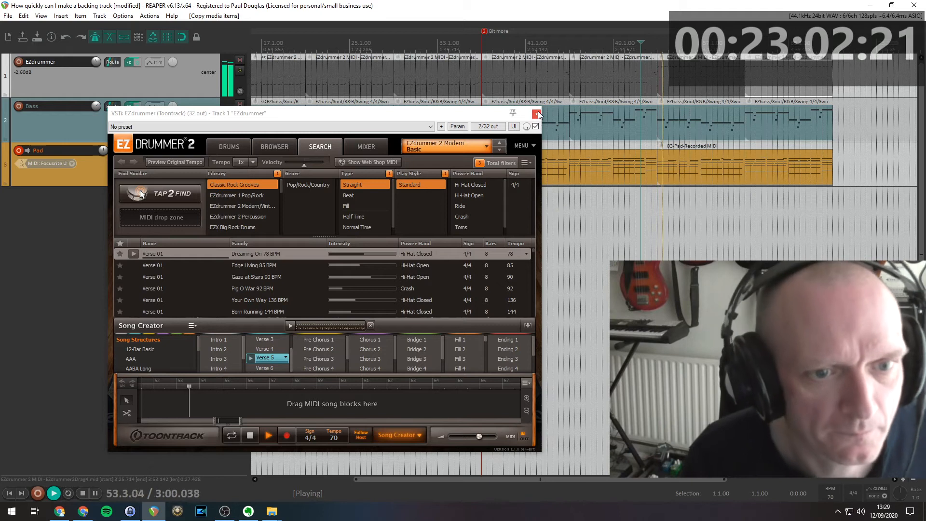
pyautogui.click(538, 114)
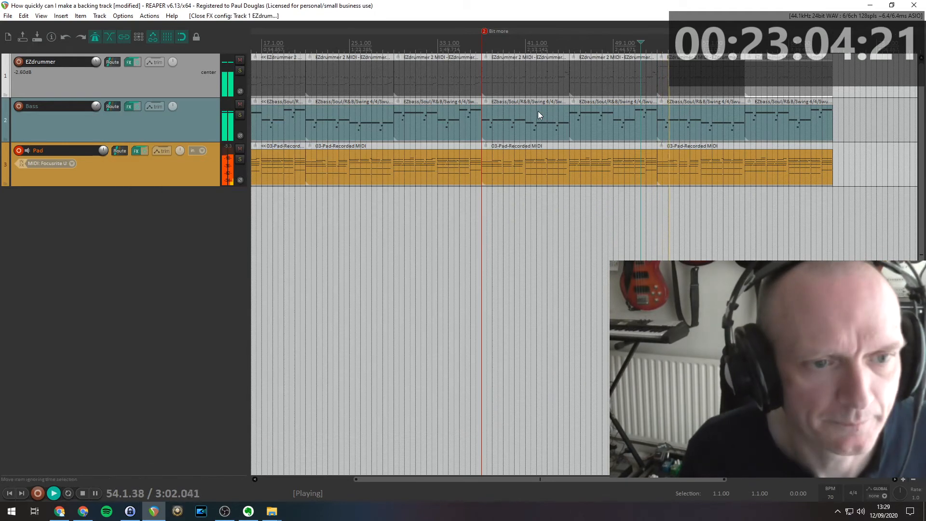
pyautogui.press('space')
# Add a marker named "Even more" at position 53.1.00, where the Verse 5 groove starts.
pyautogui.click(660, 51)
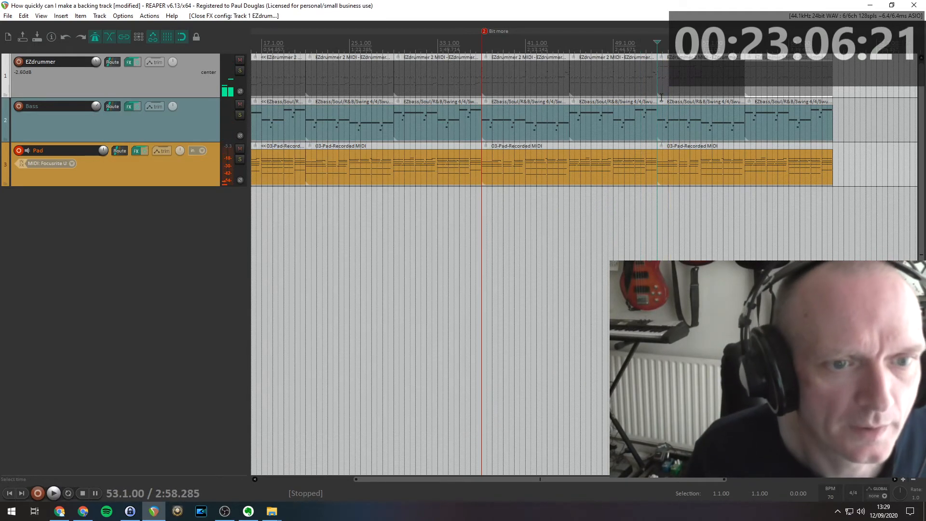
pyautogui.hotkey('shift', 'm')
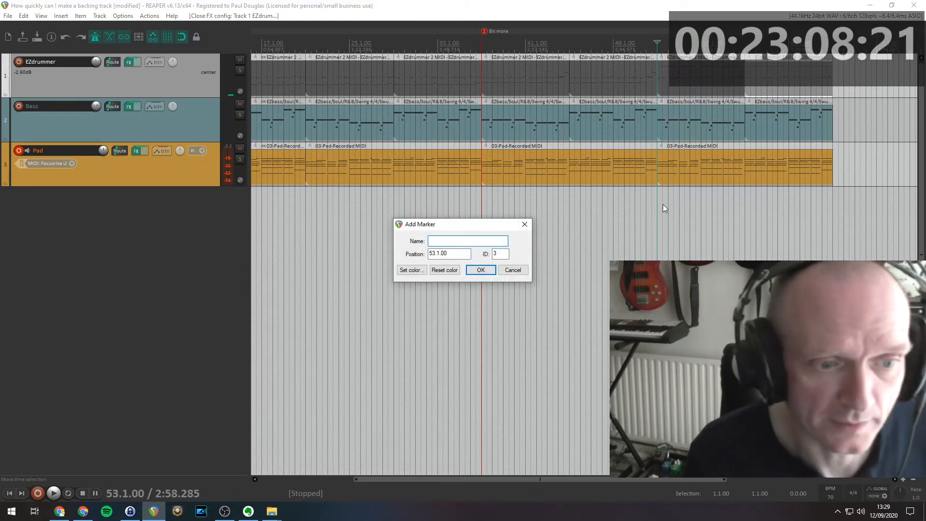
pyautogui.write('Even')
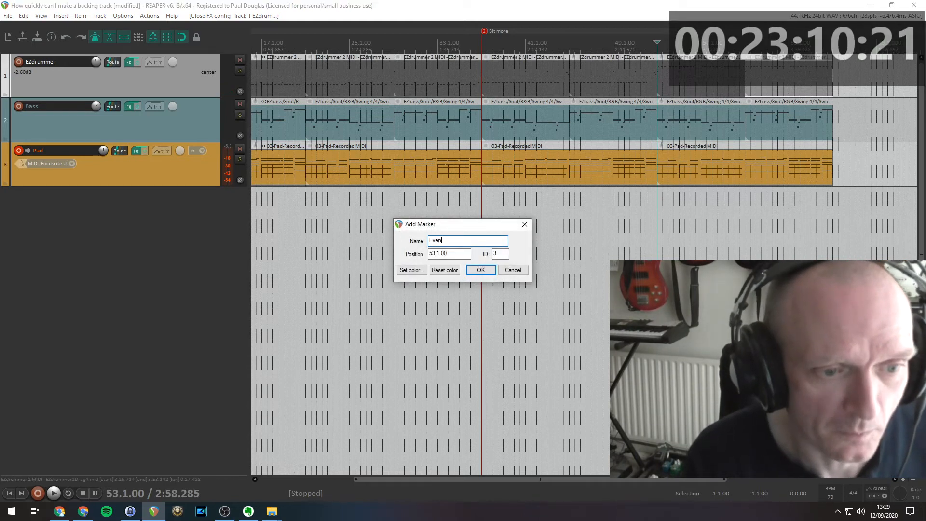
pyautogui.write(' more')
pyautogui.press('Return')
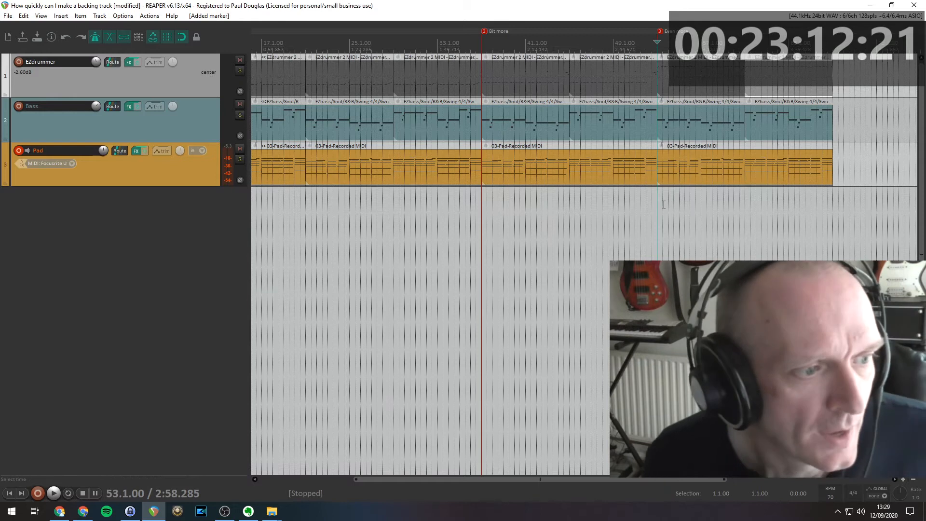
# Return the edit cursor to the "Bit more" marker at 37.1.00.
pyautogui.click(169, 212)
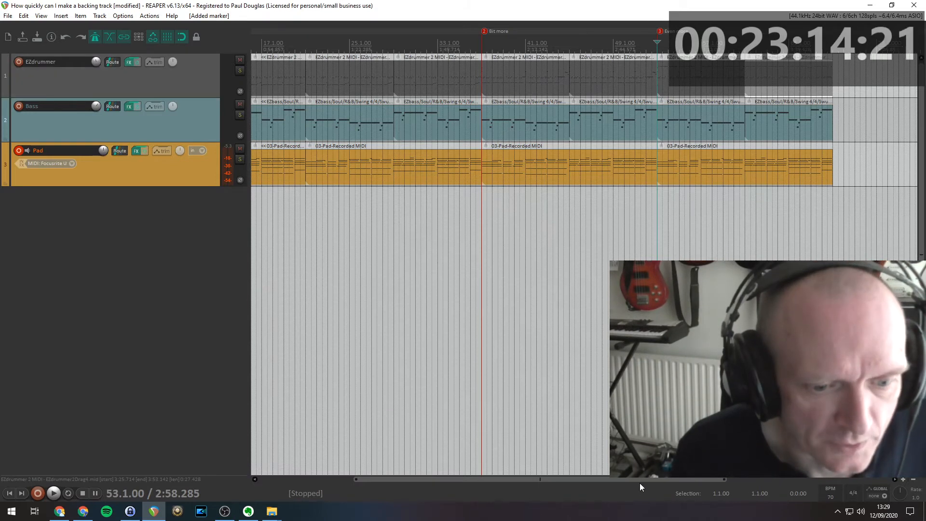
pyautogui.moveTo(638, 479); pyautogui.dragTo(507, 479)
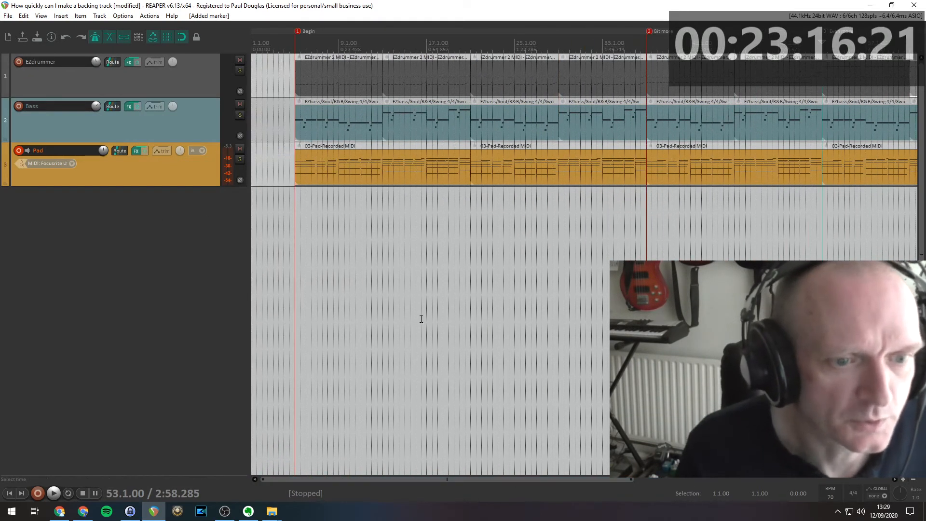
pyautogui.scroll(-2, 497, 261)
pyautogui.scroll(4, 493, 276)
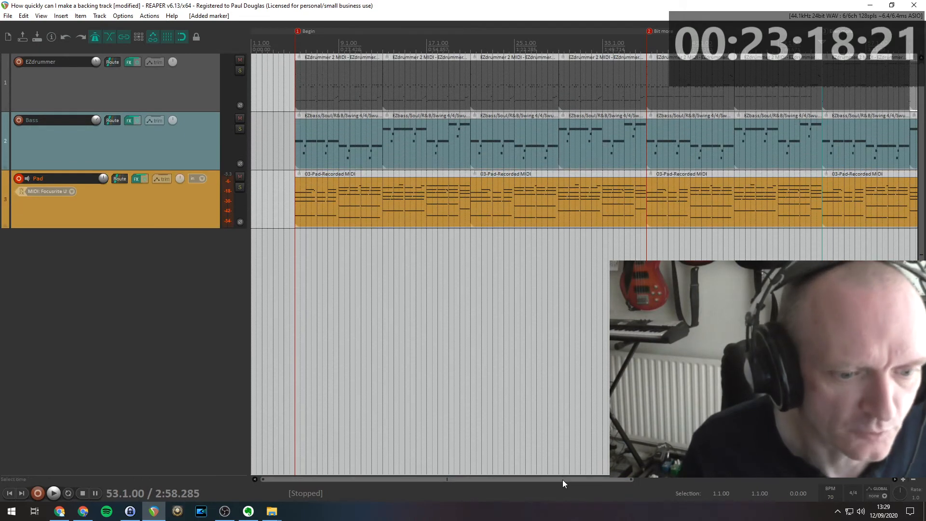
pyautogui.scroll(-1, 563, 480)
pyautogui.moveTo(840, 145); pyautogui.dragTo(699, 73)
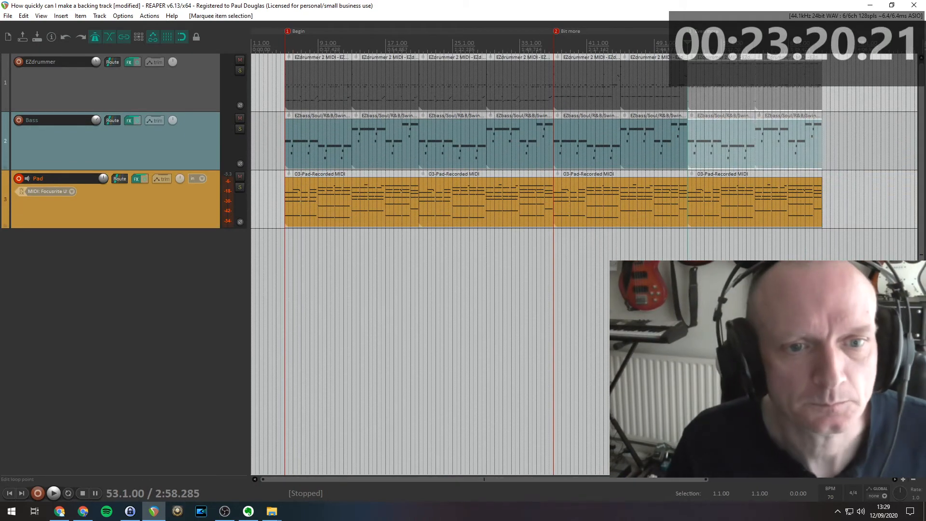
pyautogui.click(758, 59)
pyautogui.click(277, 61)
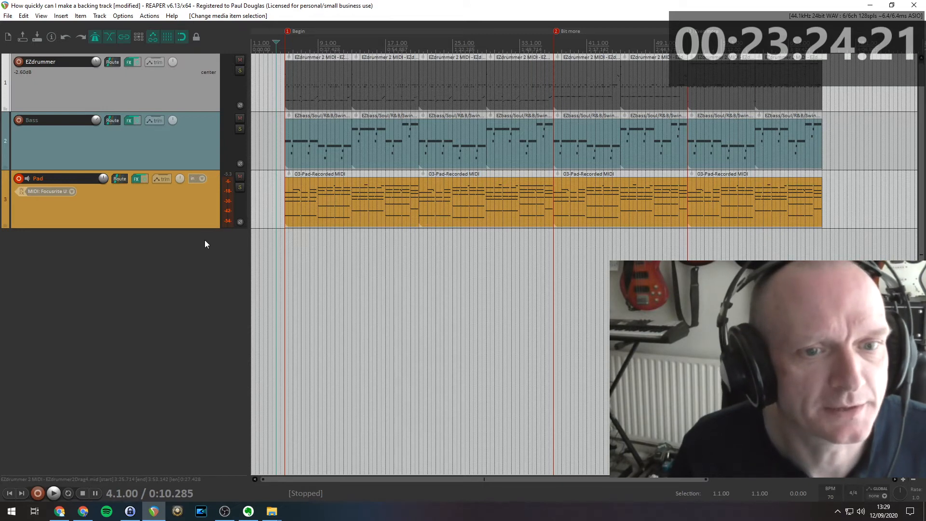
pyautogui.click(554, 46)
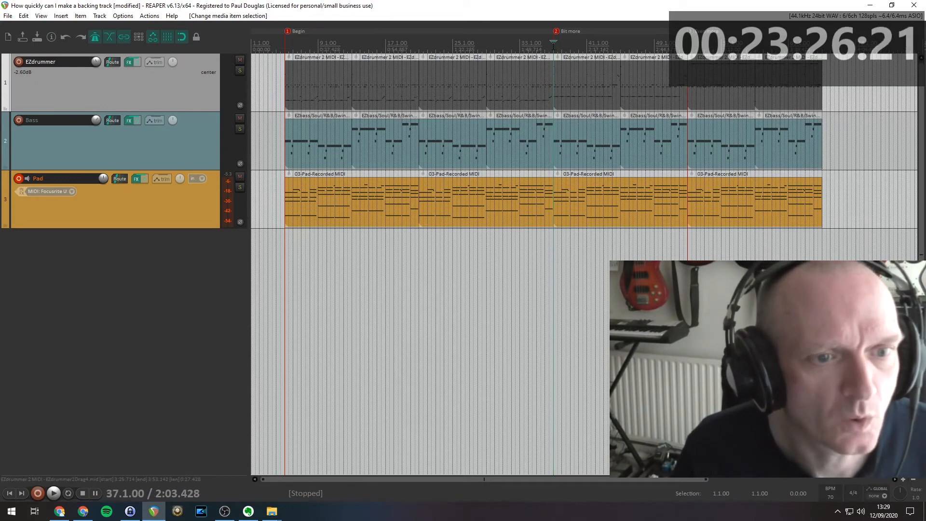
# Add a new track below Pad and load the PositiveGrid BIAS FX 2 plugin on it, keeping the track controls uncovered.
pyautogui.doubleClick(145, 253)
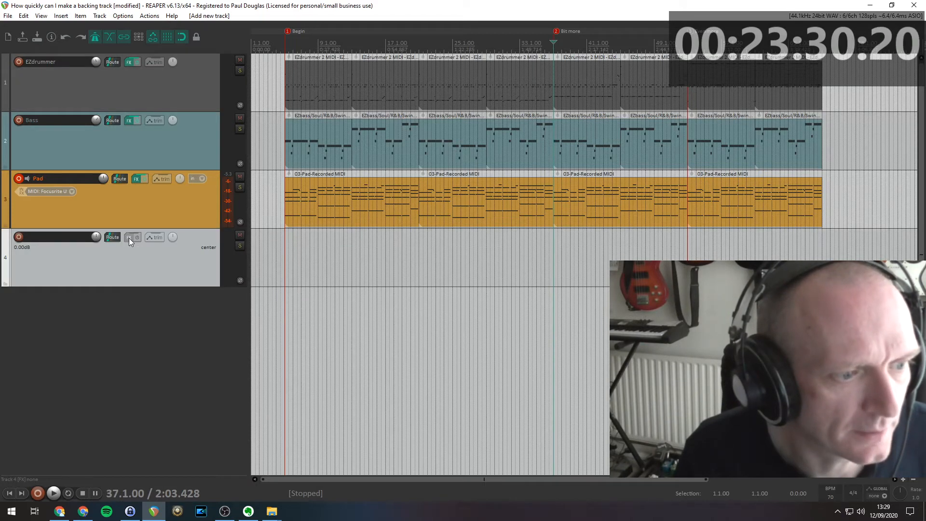
pyautogui.rightClick(130, 238)
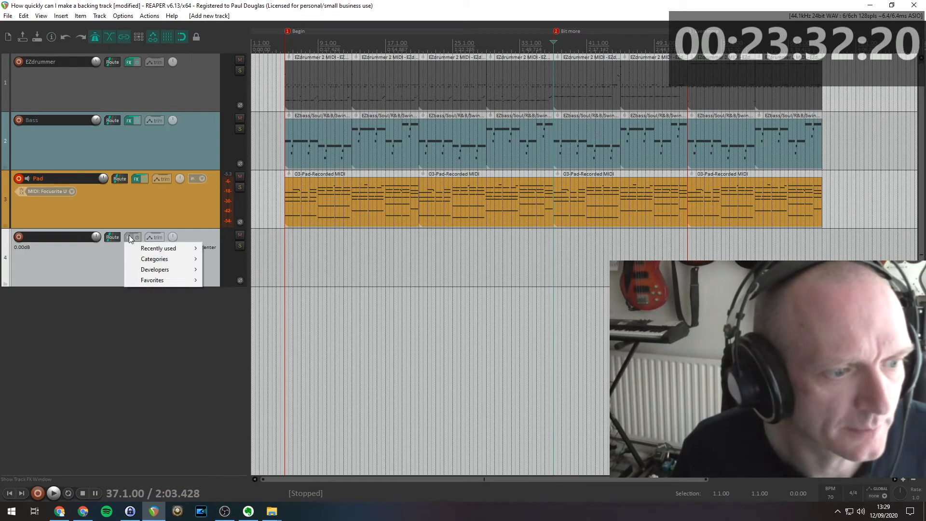
pyautogui.click(100, 305)
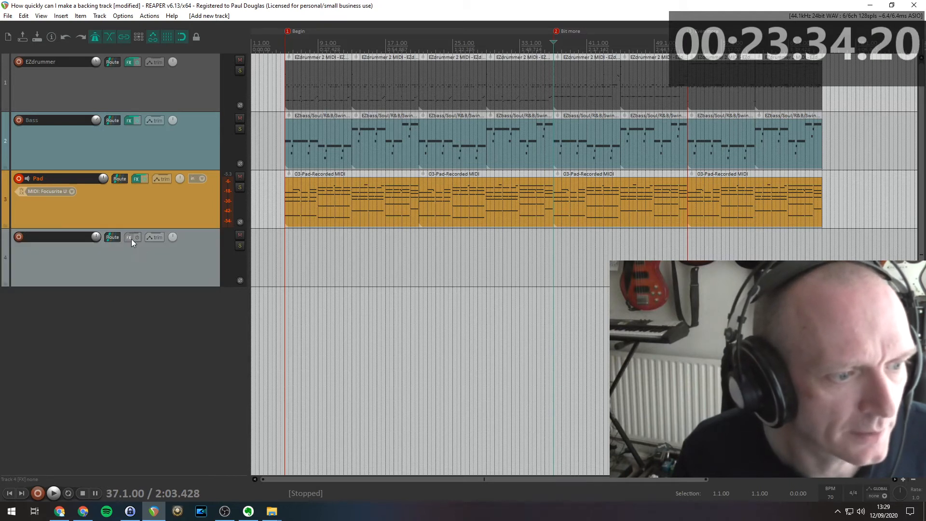
pyautogui.click(129, 237)
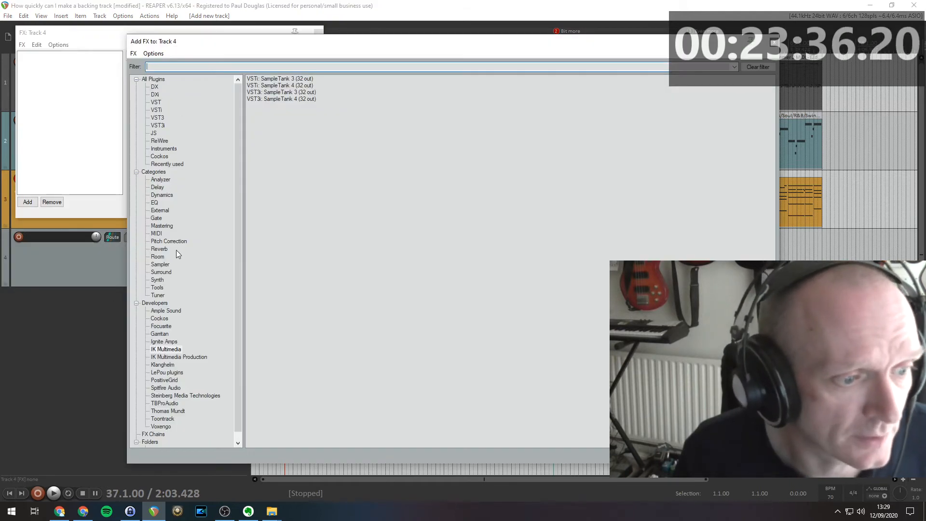
pyautogui.click(170, 419)
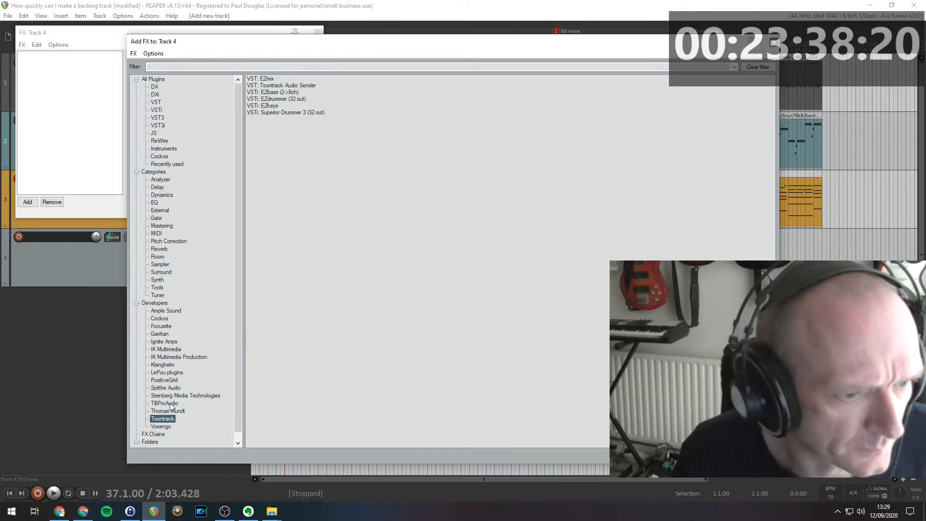
pyautogui.click(171, 381)
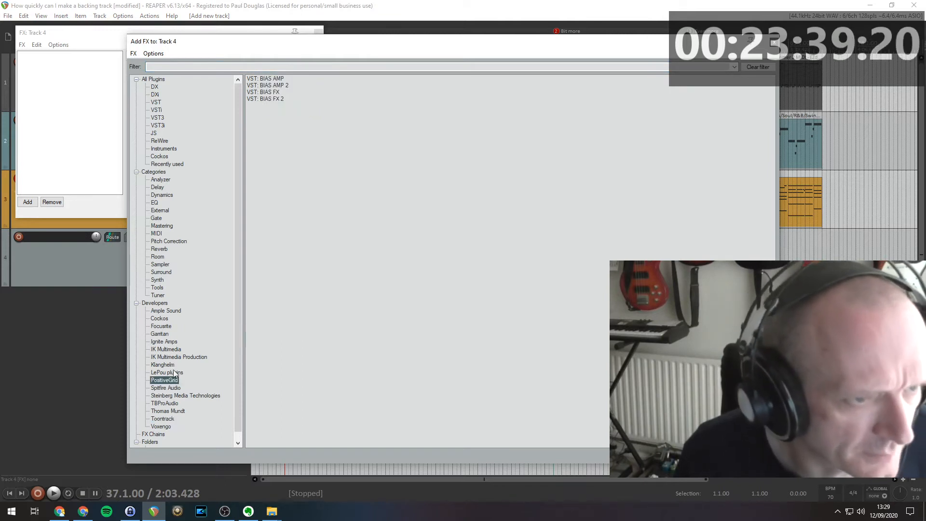
pyautogui.click(271, 100)
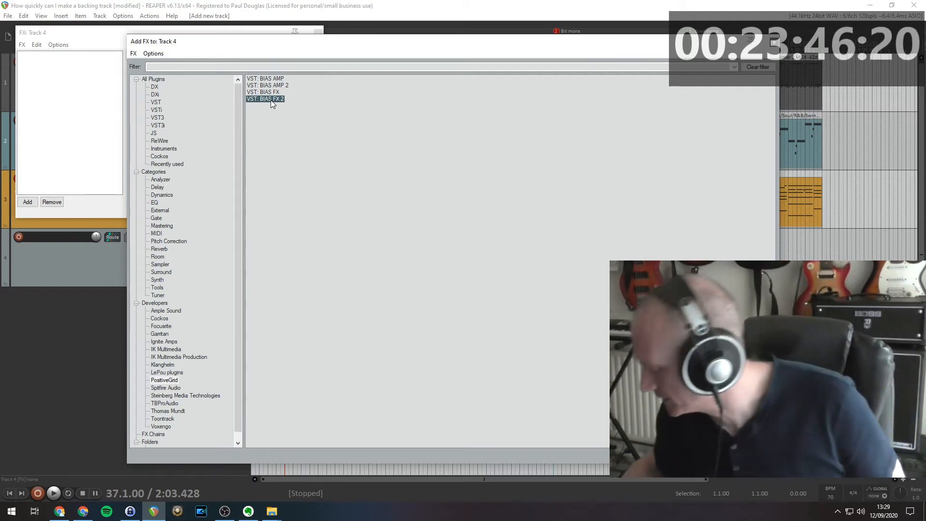
pyautogui.doubleClick(271, 100)
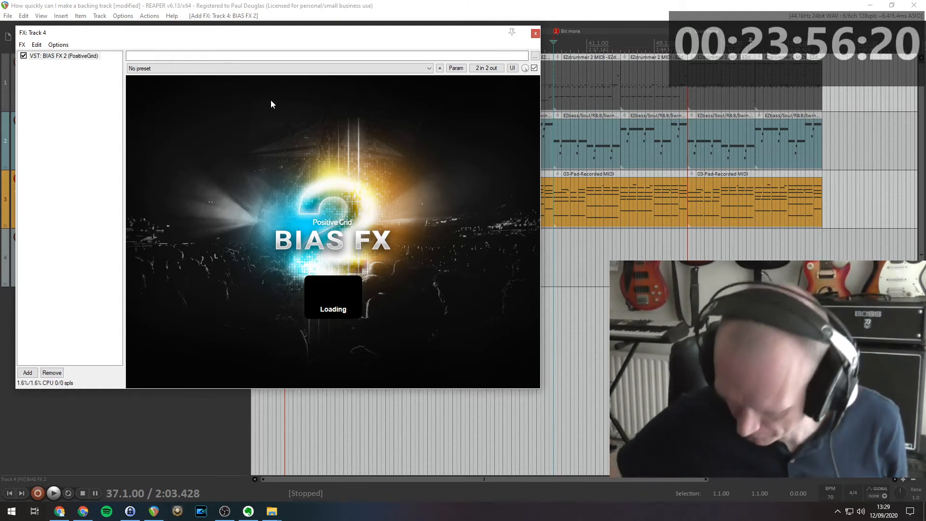
pyautogui.moveTo(292, 37); pyautogui.dragTo(490, 31)
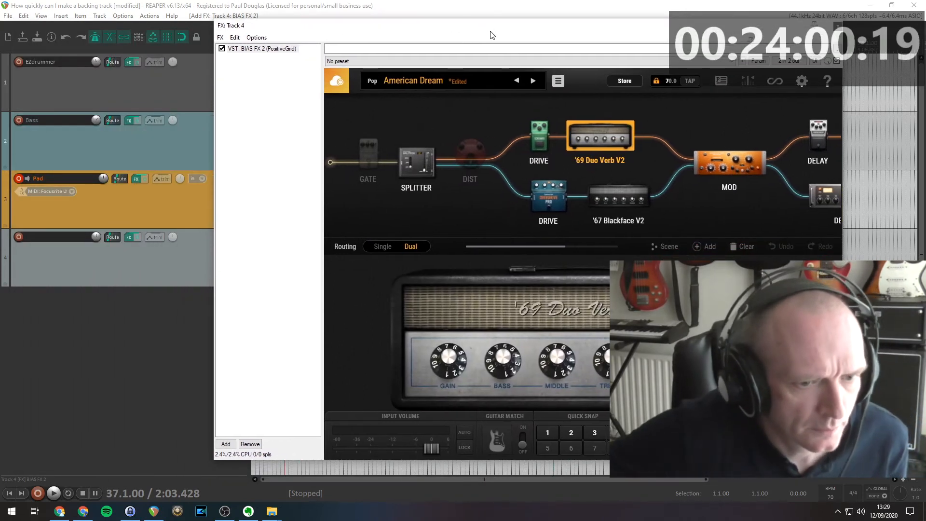
# Name the new BIAS FX 2 track "Gtr 1".
pyautogui.click(69, 236)
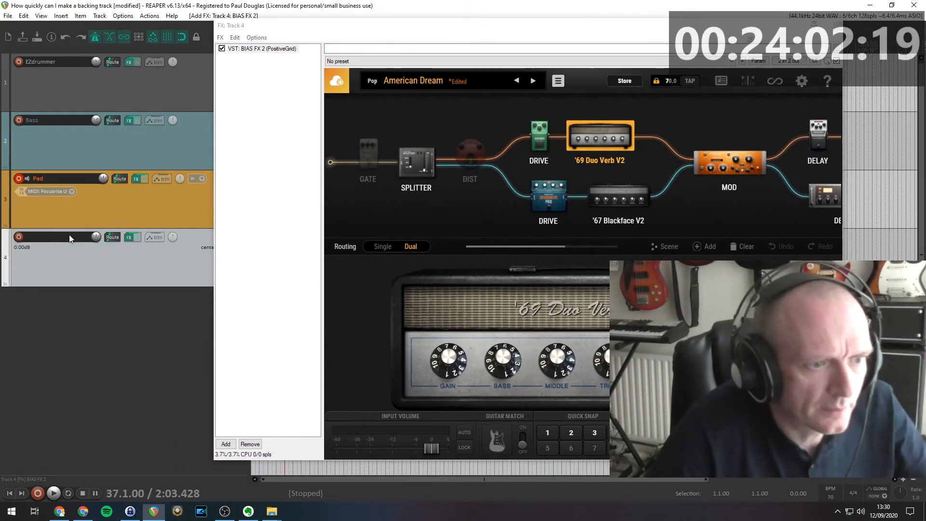
pyautogui.doubleClick(69, 237)
pyautogui.write('Gtr 1')
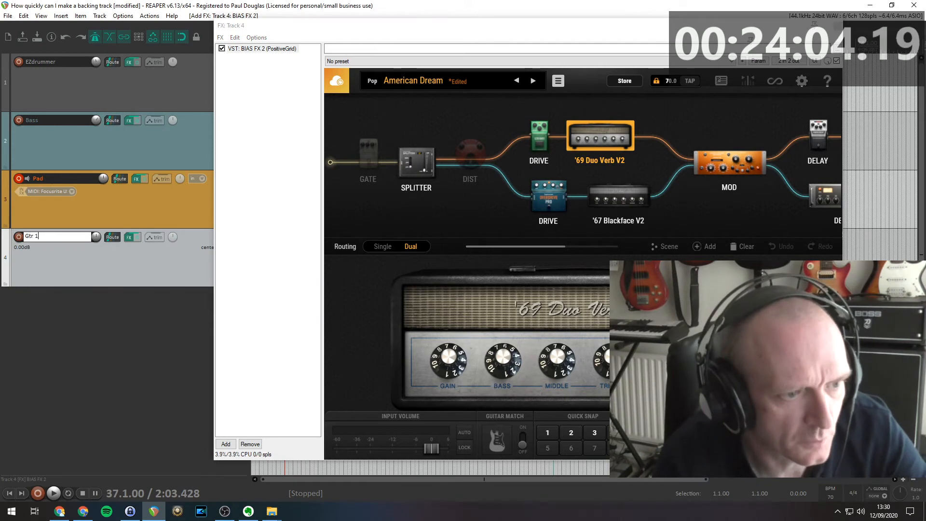
pyautogui.press('Return')
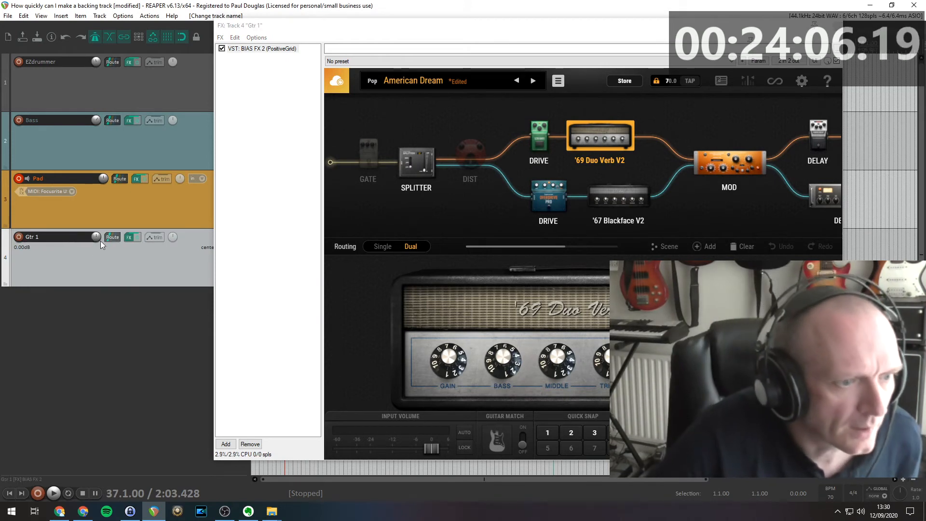
pyautogui.rightClick(128, 239)
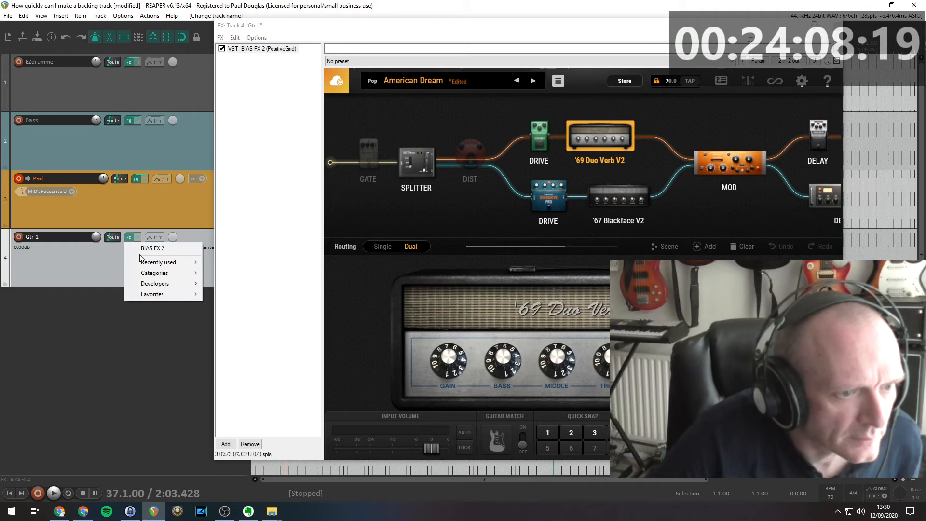
pyautogui.click(133, 354)
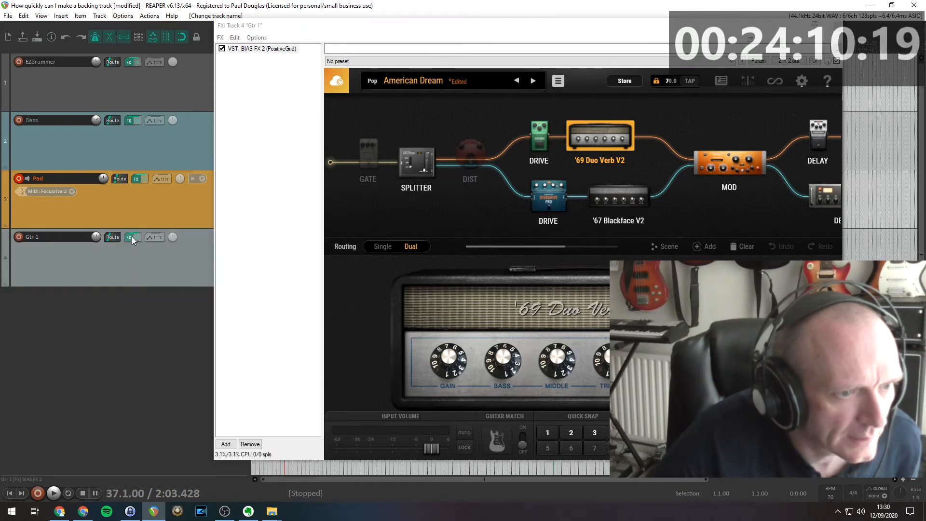
# Arm the Gtr 1 track for recording and set its input to mono Input 2.
pyautogui.click(18, 237)
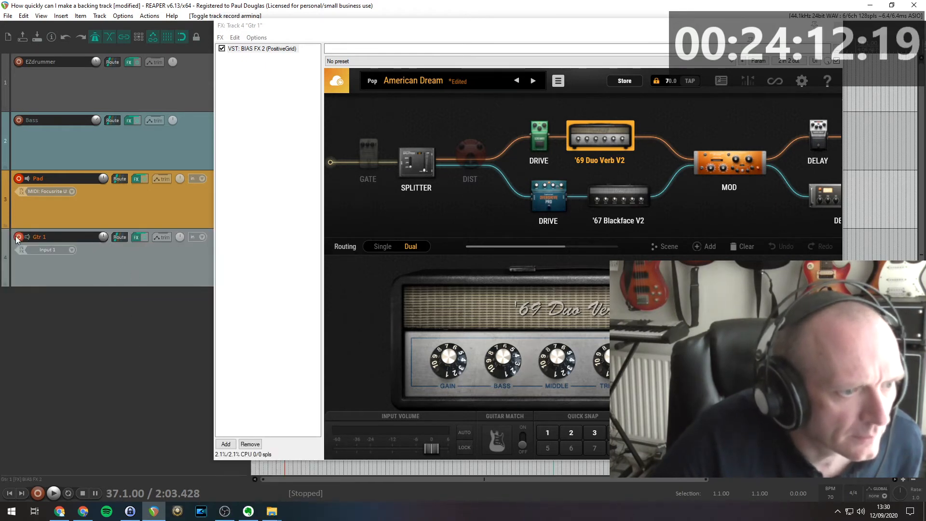
pyautogui.click(47, 251)
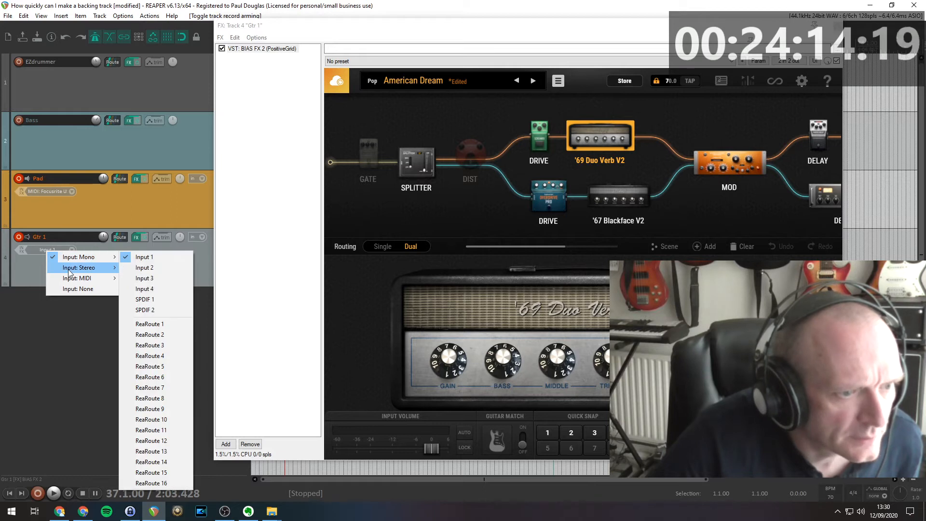
pyautogui.moveTo(69, 273)
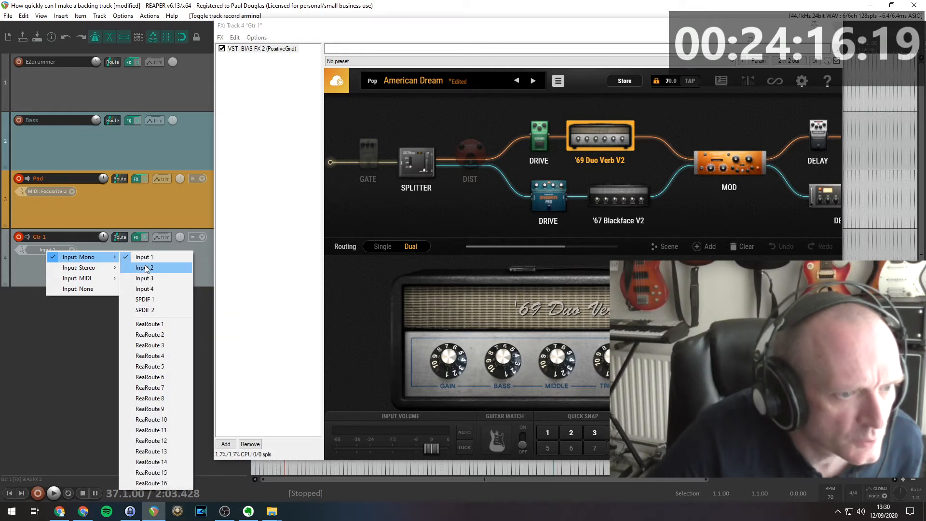
pyautogui.click(144, 268)
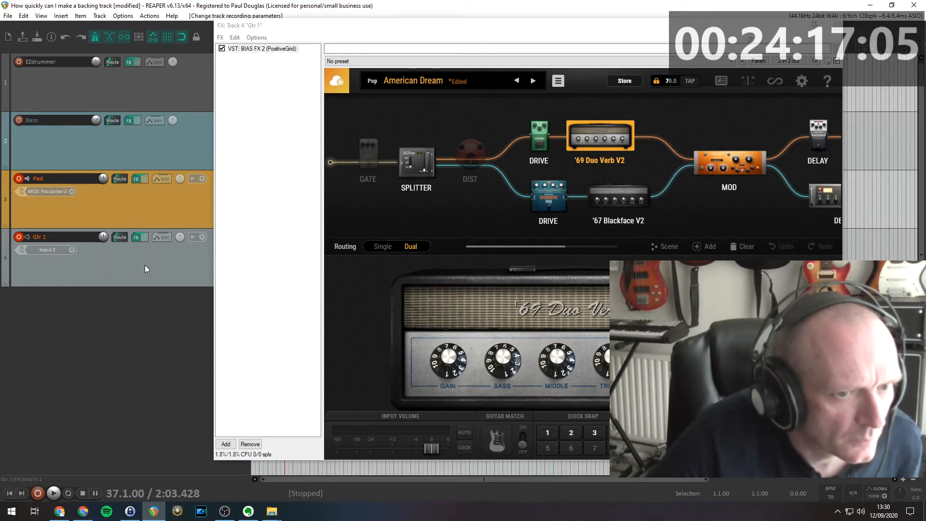
pyautogui.click(96, 275)
# Turn on record monitoring for Gtr 1 and disarm the Pad track.
pyautogui.click(29, 237)
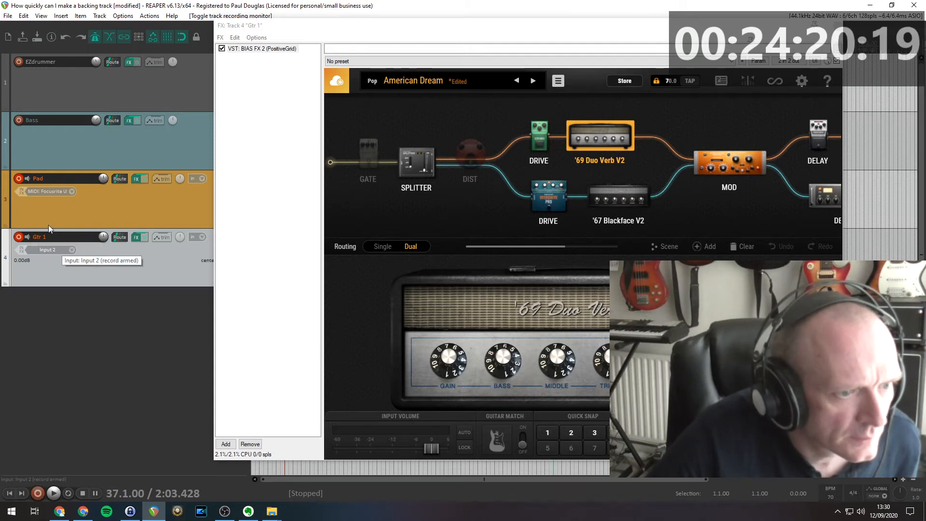
pyautogui.click(18, 178)
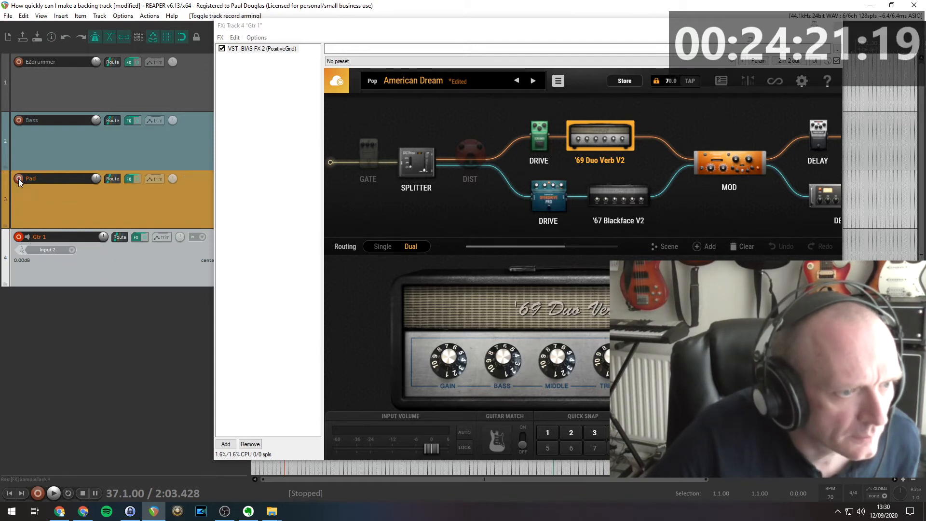
pyautogui.click(59, 249)
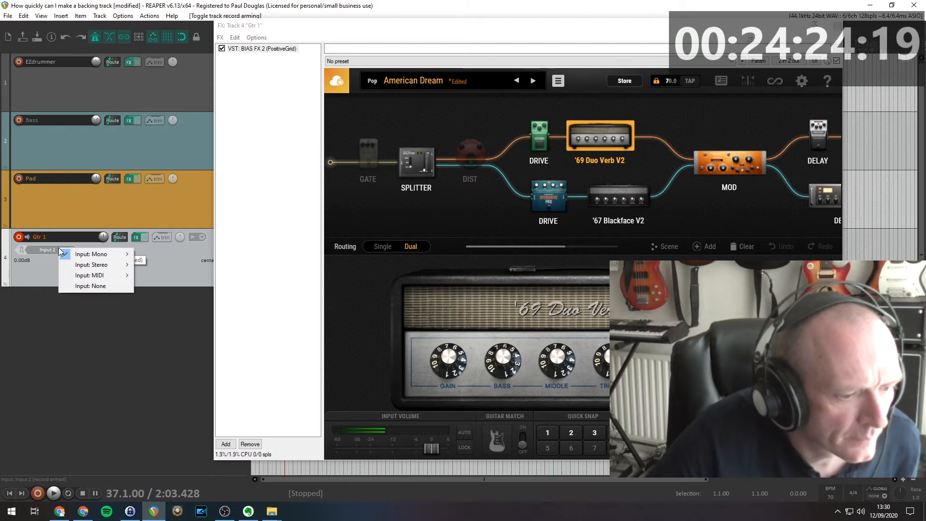
pyautogui.click(73, 403)
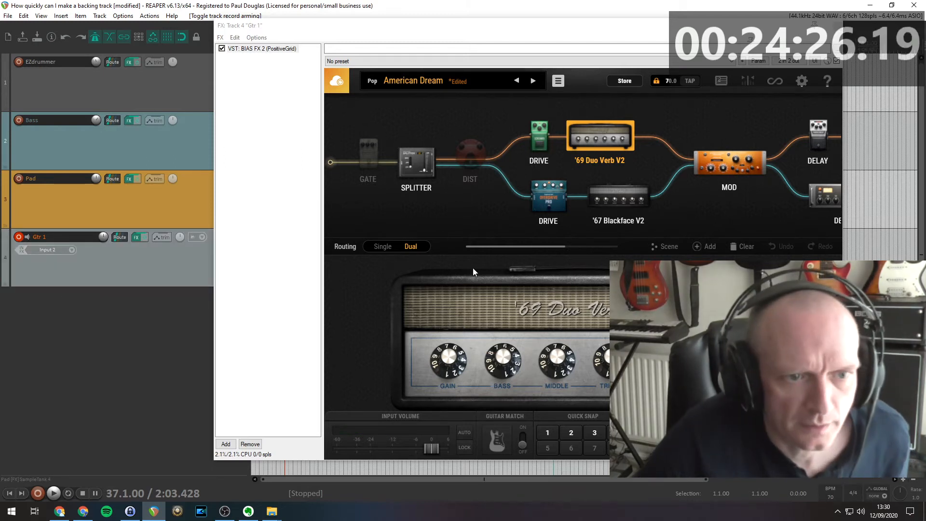
# Load the "Laney LC50 IN MIX" preset from the user bank of crunch amps, discarding the current preset's unsaved changes.
pyautogui.click(457, 80)
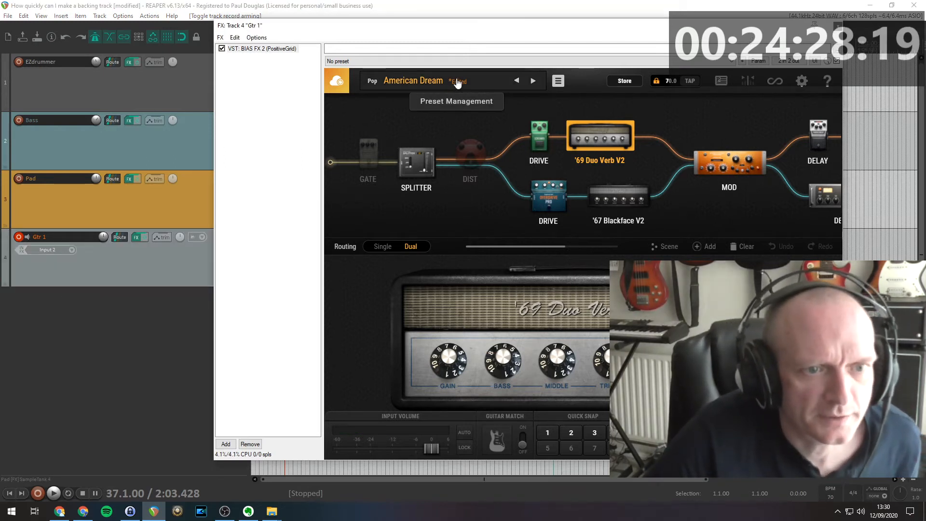
pyautogui.click(457, 81)
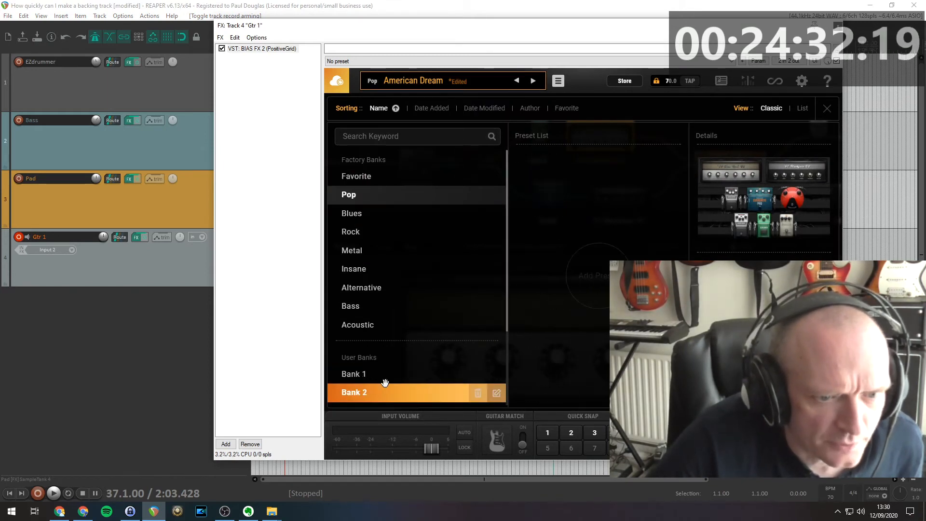
pyautogui.scroll(-2, 385, 383)
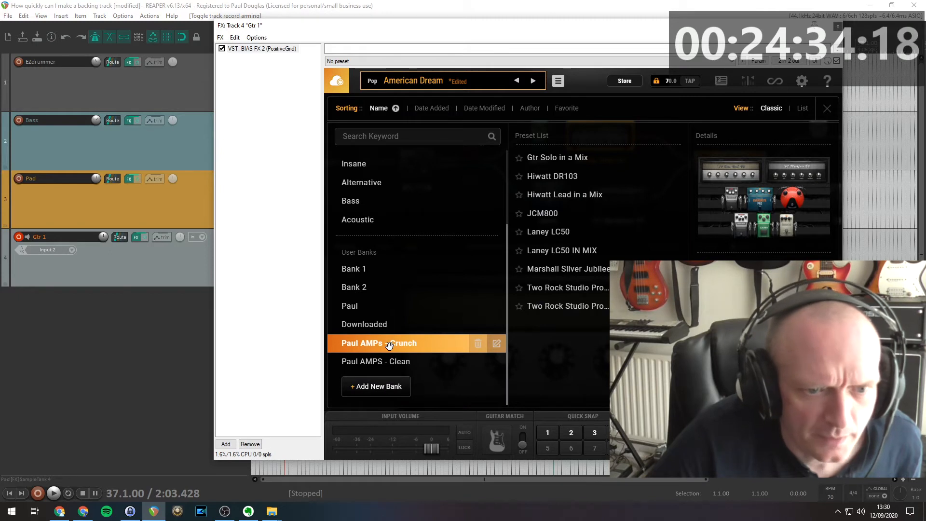
pyautogui.click(389, 345)
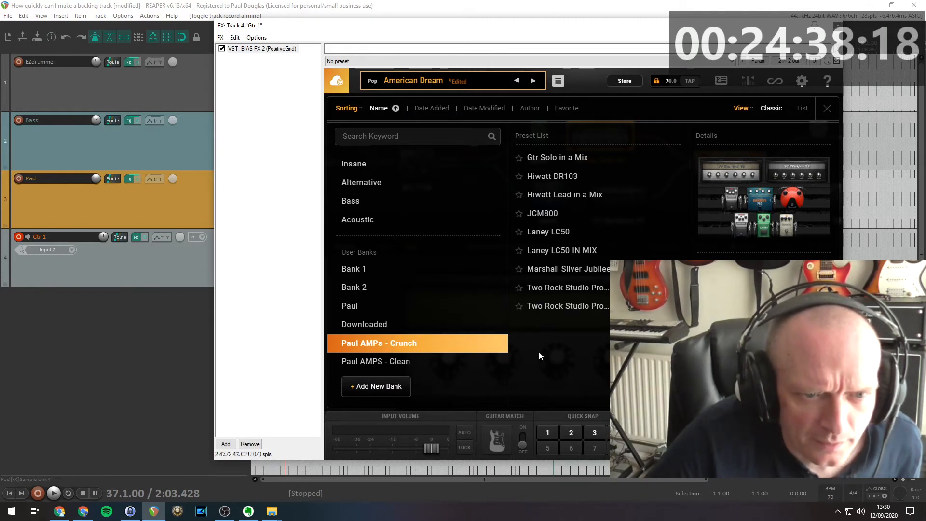
pyautogui.click(569, 176)
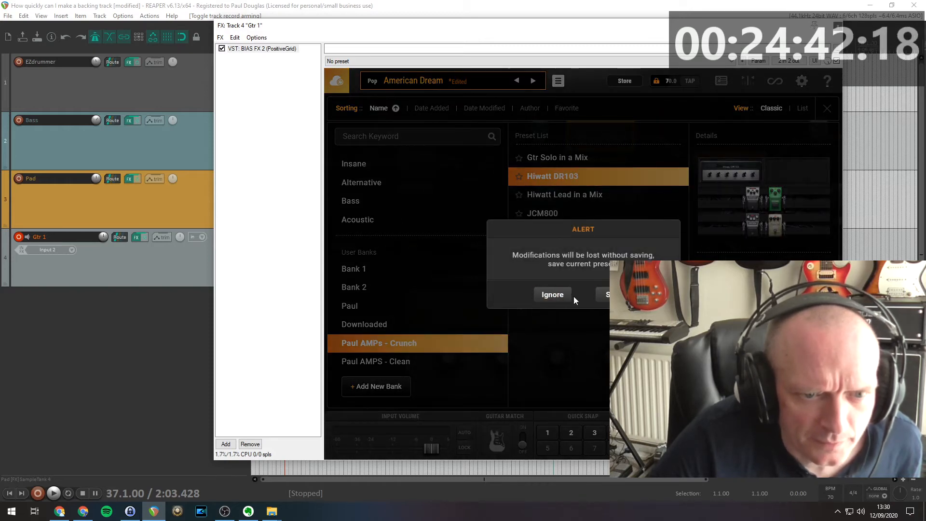
pyautogui.click(553, 294)
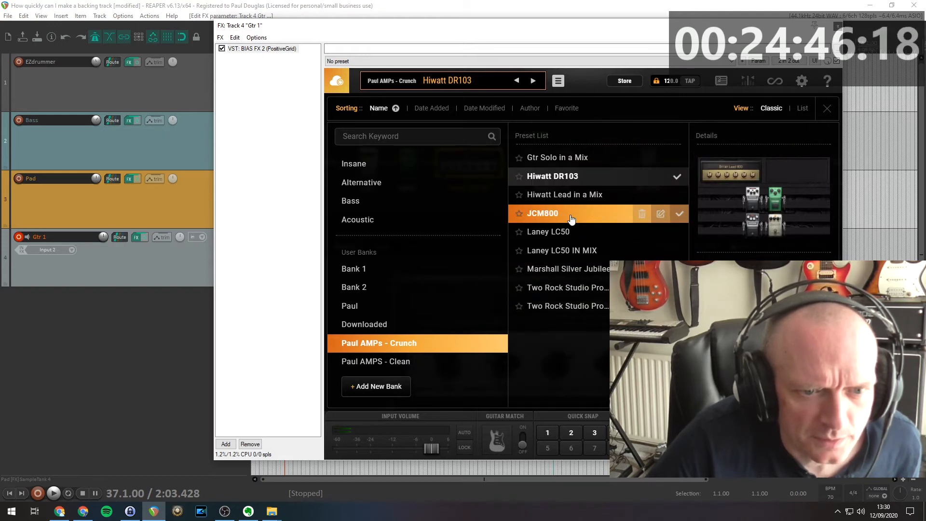
pyautogui.click(571, 250)
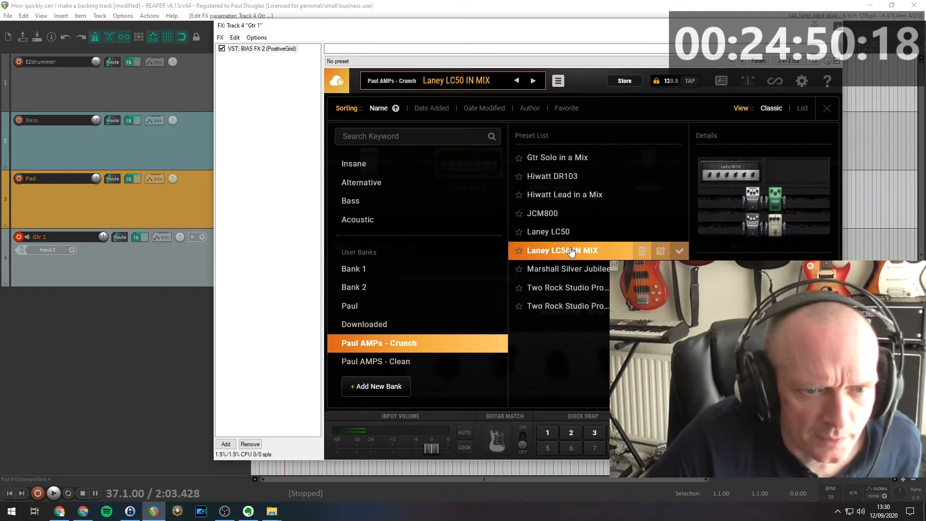
pyautogui.click(470, 86)
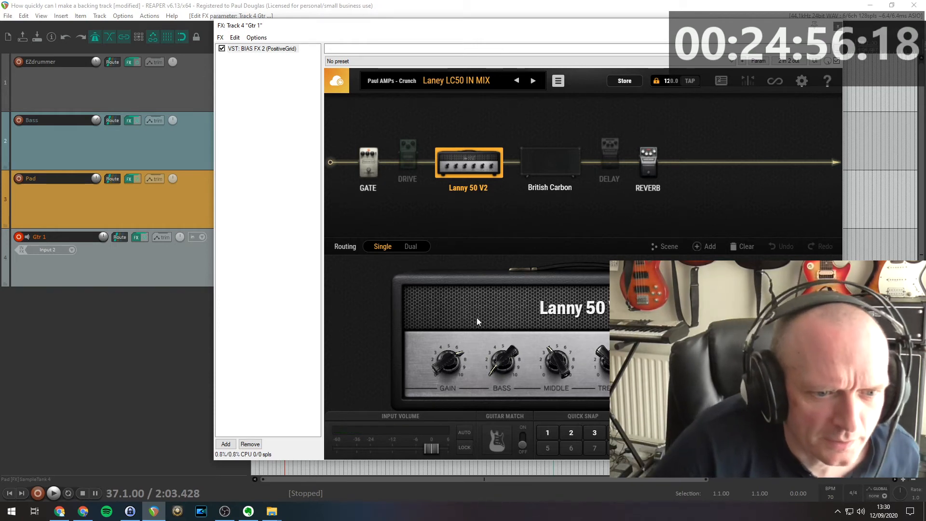
# Lower the gain of the Lanny 50 V2 amp slightly and close the plugin window.
pyautogui.moveTo(447, 368); pyautogui.dragTo(448, 376)
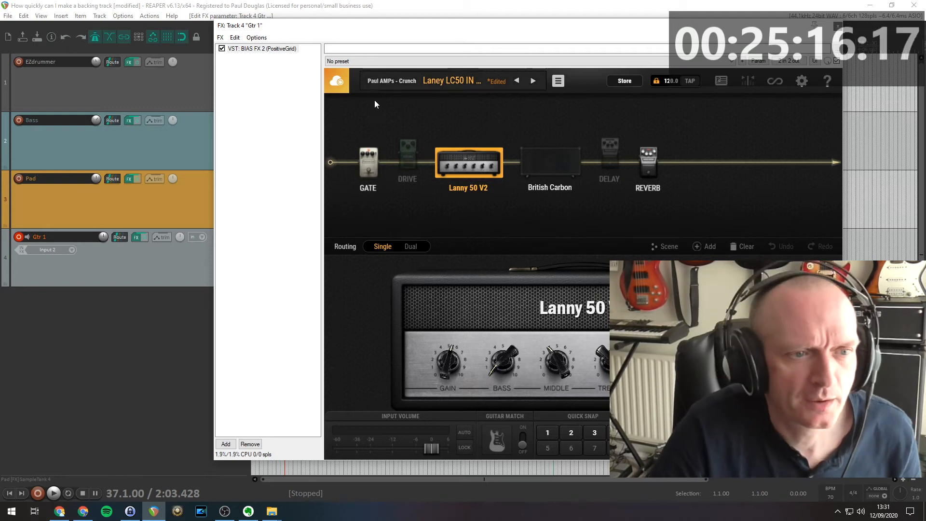
pyautogui.click(841, 33)
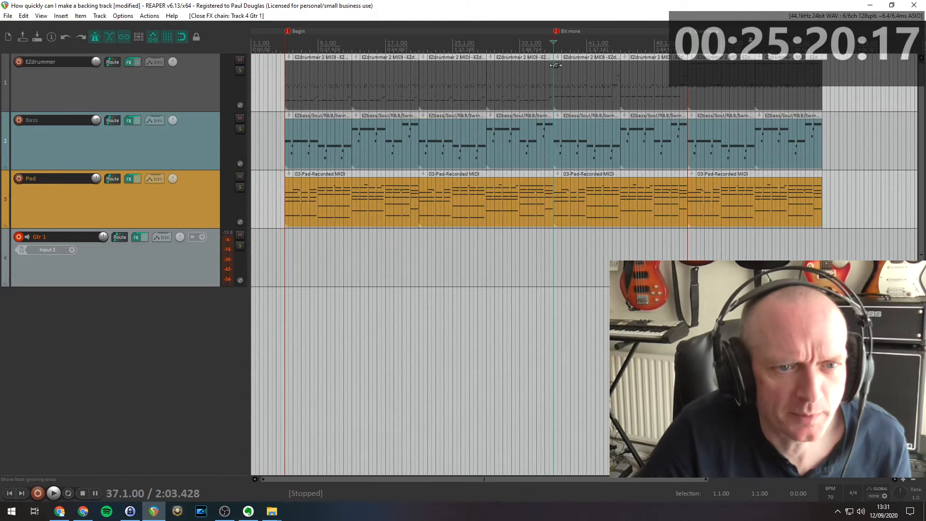
# With 37.1.00 to 69.1.00 selected, record a guitar take on Gtr 1 from 33.1.00 to just past 53.1.00 and save its file.
pyautogui.moveTo(553, 44); pyautogui.dragTo(824, 45)
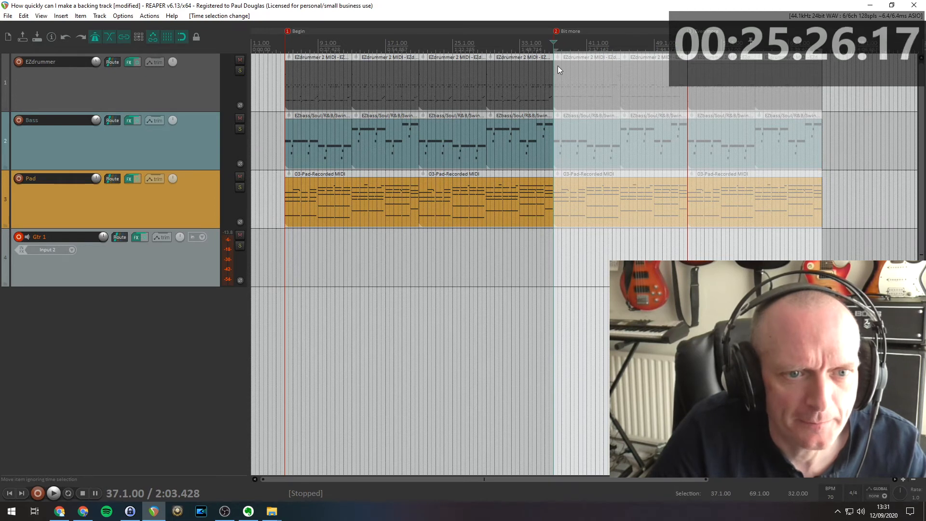
pyautogui.click(520, 46)
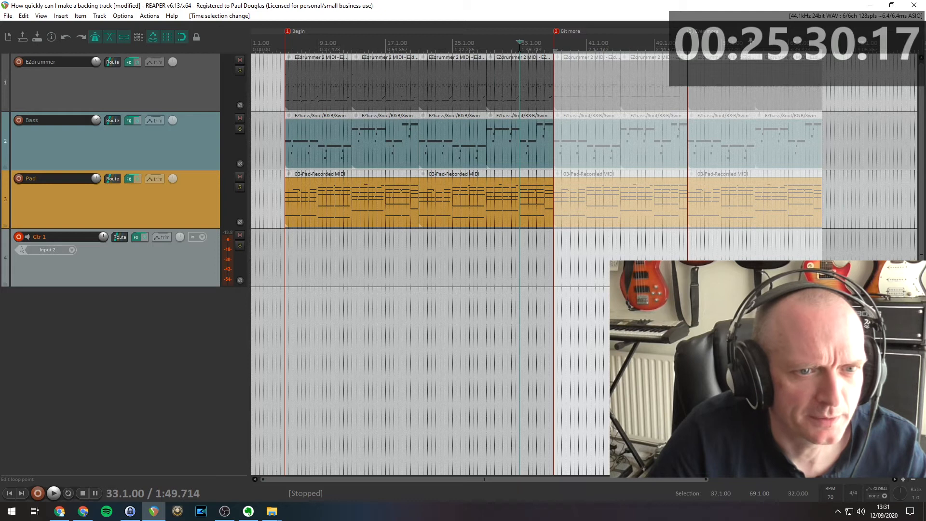
pyautogui.hotkey('ctrl', 'r')
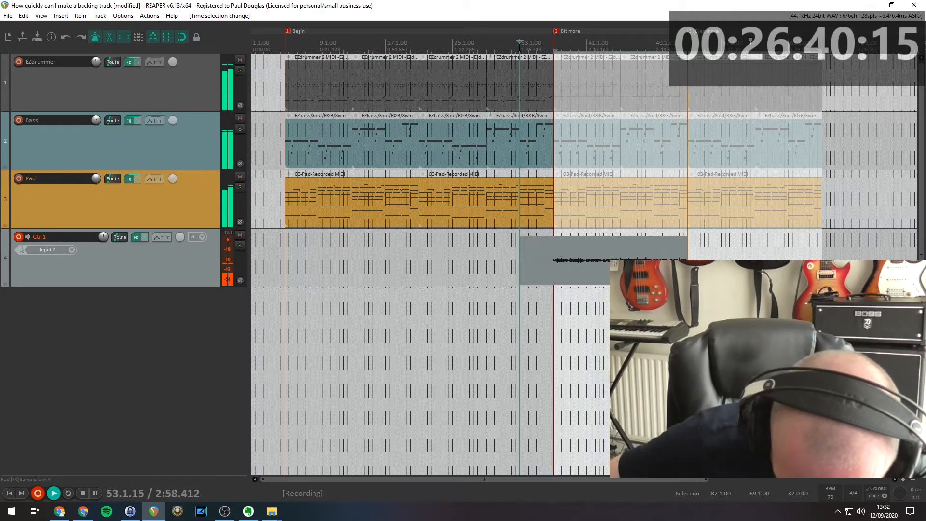
pyautogui.press('space')
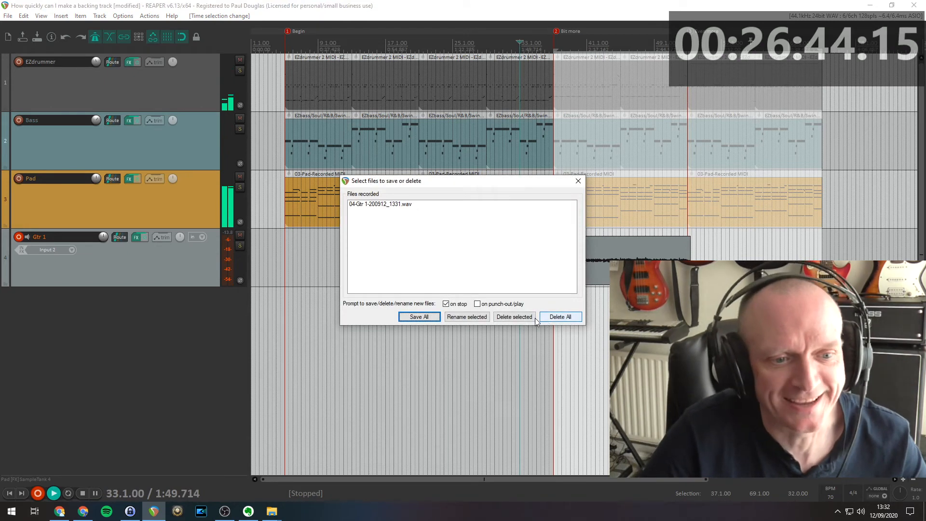
pyautogui.click(419, 317)
# Clear the time selection, and split the guitar take at the "Even more" marker (53.1.00) to delete the excess after it.
pyautogui.click(645, 314)
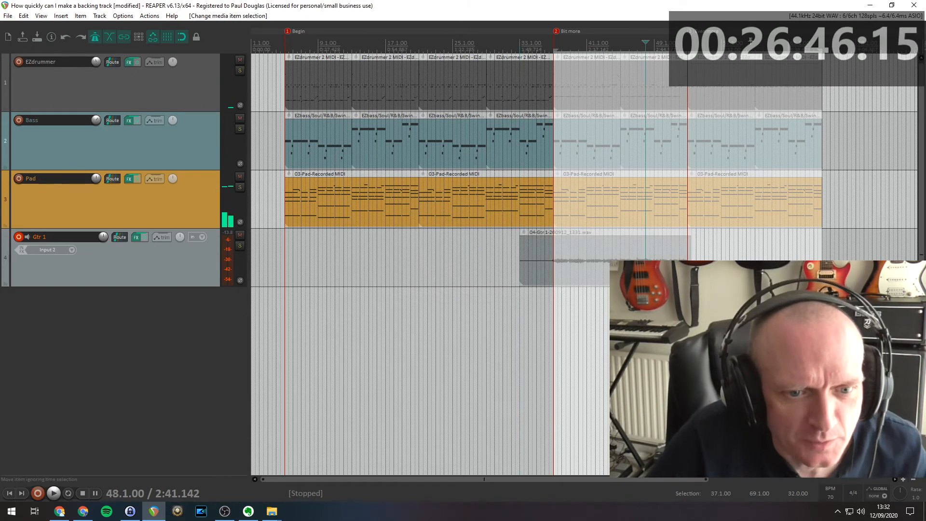
pyautogui.press('Escape')
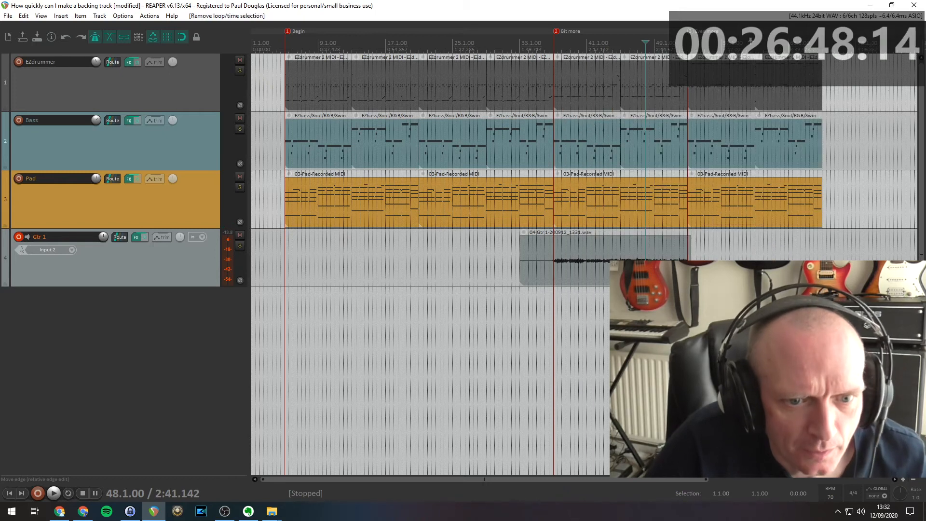
pyautogui.click(691, 272)
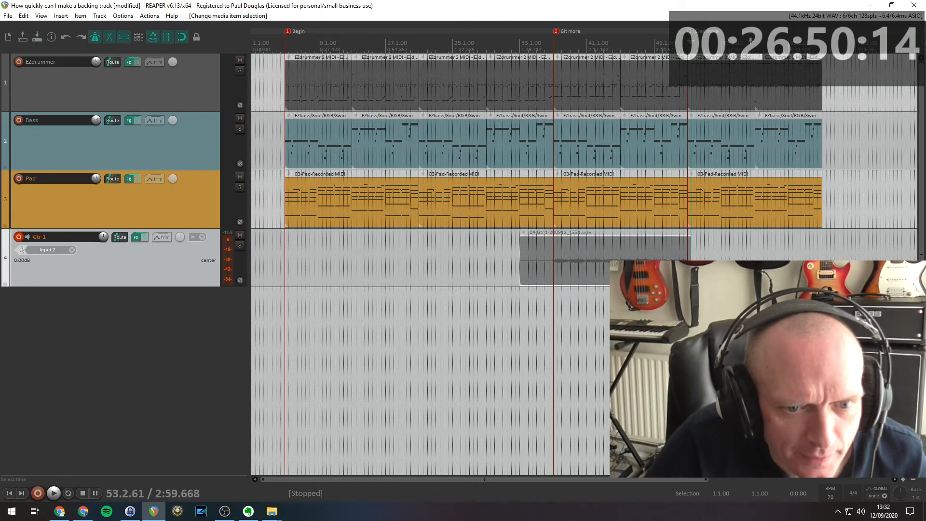
pyautogui.scroll(3, 750, 40)
pyautogui.click(574, 270)
pyautogui.press('s')
pyautogui.click(579, 271)
pyautogui.press('Delete')
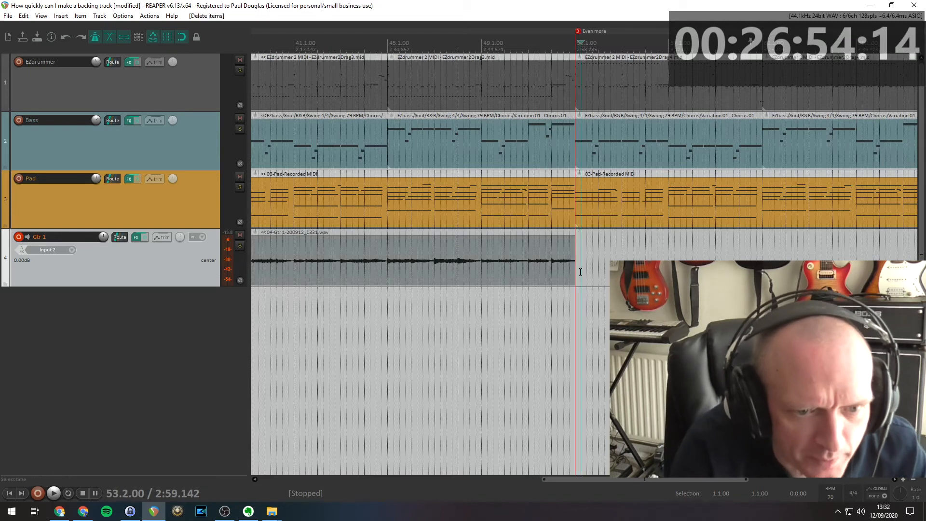
# Split the guitar take at the "Bit more" marker (37.1.00) and delete the lead-in before it.
pyautogui.moveTo(615, 482); pyautogui.dragTo(558, 478)
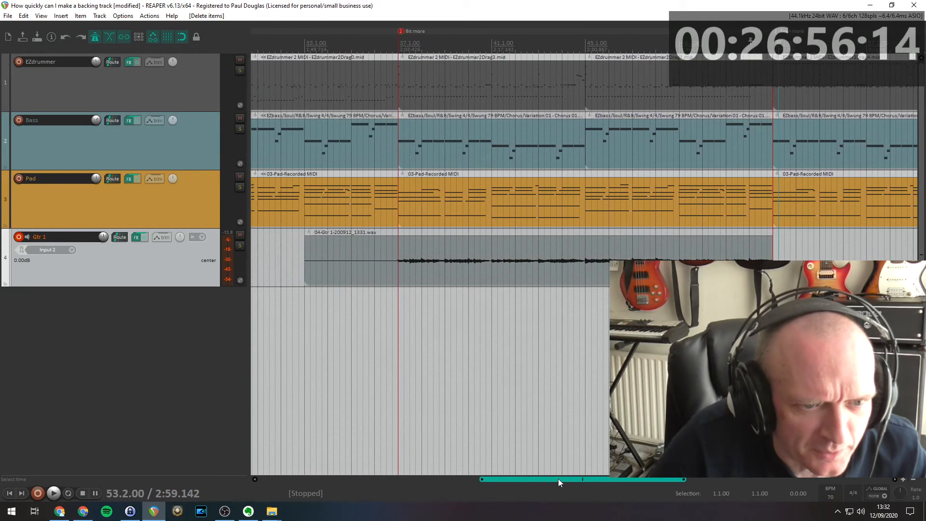
pyautogui.click(398, 270)
pyautogui.press('s')
pyautogui.click(384, 271)
# Copy the trimmed guitar item to the "Even more" marker at 53.1.00 and play the copy back from there.
pyautogui.moveTo(418, 269); pyautogui.dragTo(812, 269)
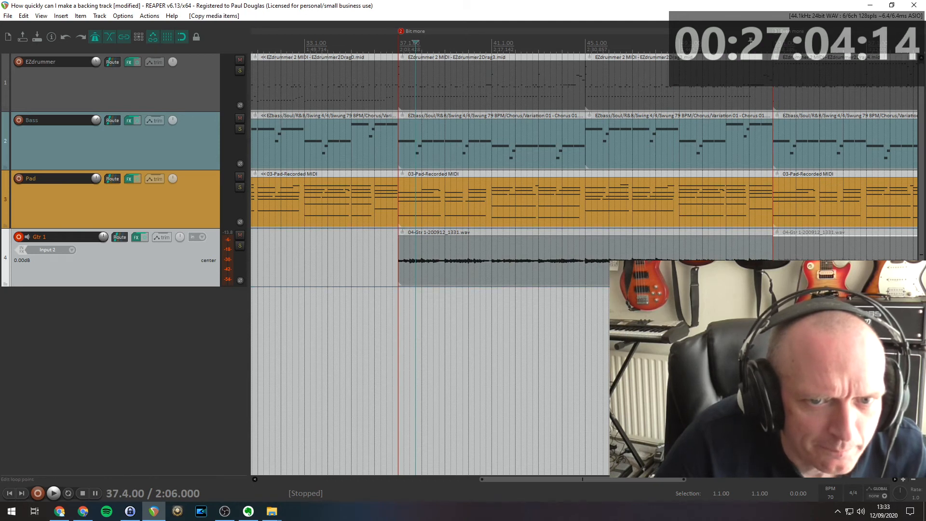
pyautogui.press('space')
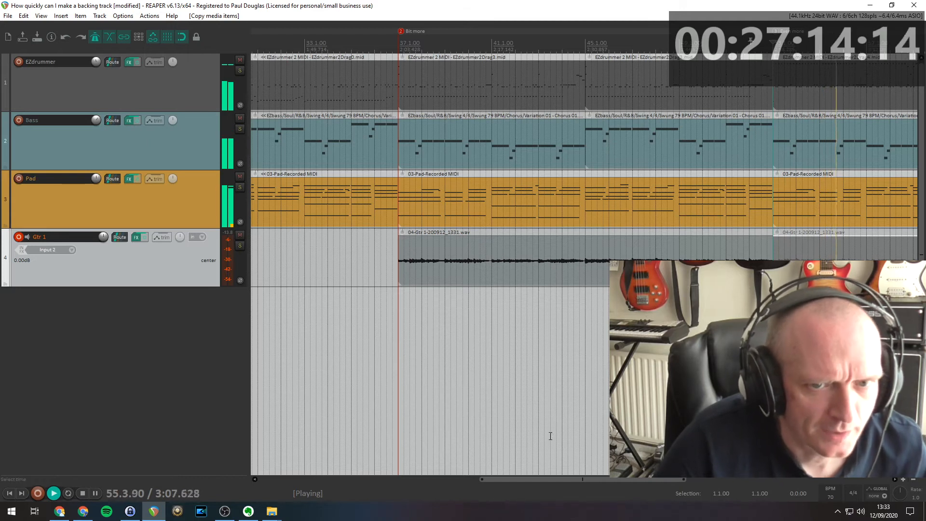
pyautogui.press('space')
pyautogui.moveTo(644, 480); pyautogui.dragTo(720, 479)
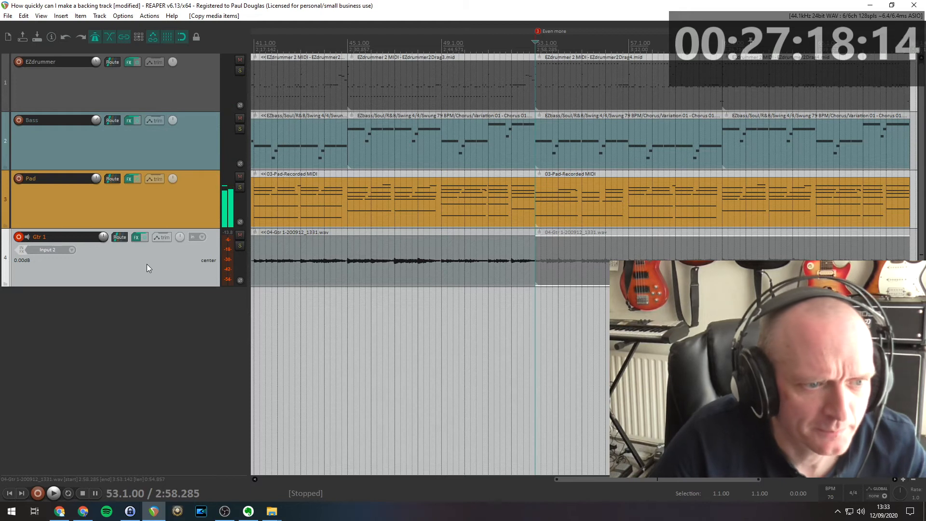
# Duplicate the Gtr 1 track with its items and name the copy "Gtr 2".
pyautogui.click(344, 312)
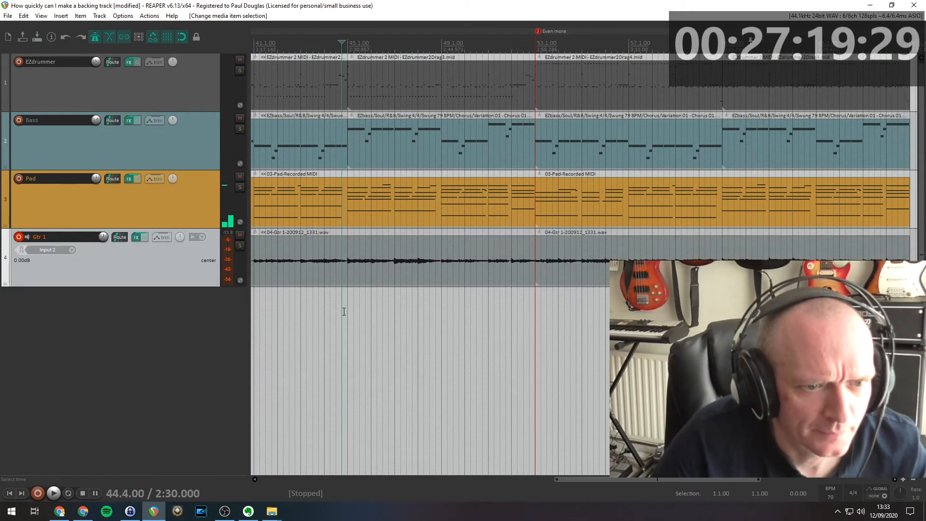
pyautogui.click(137, 311)
pyautogui.rightClick(105, 268)
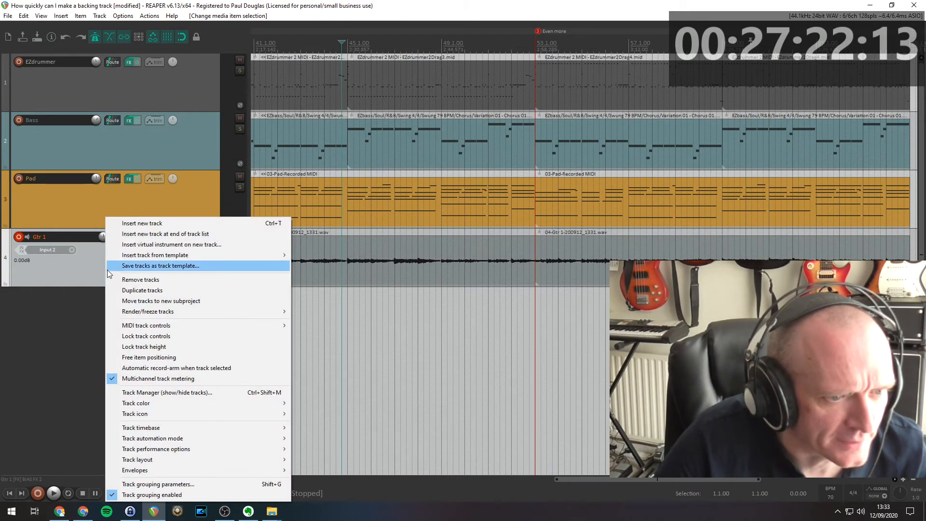
pyautogui.click(145, 293)
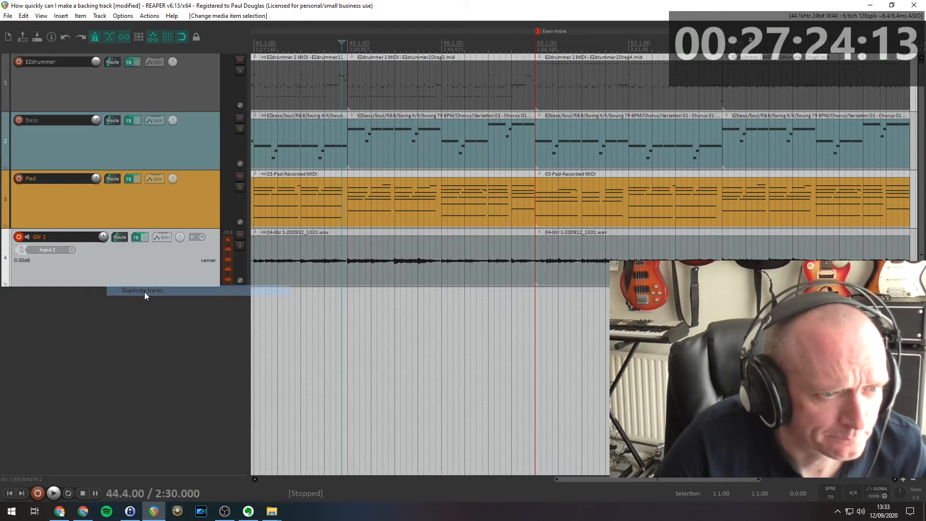
pyautogui.doubleClick(52, 297)
pyautogui.write('Gtr 2')
pyautogui.press('Return')
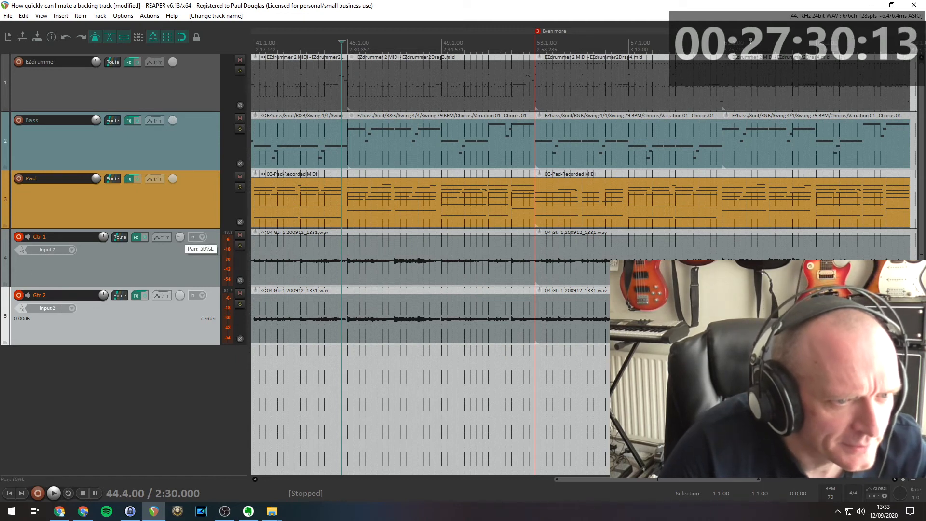
# Pan Gtr 1 to 50% left and Gtr 2 to 50% right.
pyautogui.moveTo(179, 237); pyautogui.dragTo(179, 239)
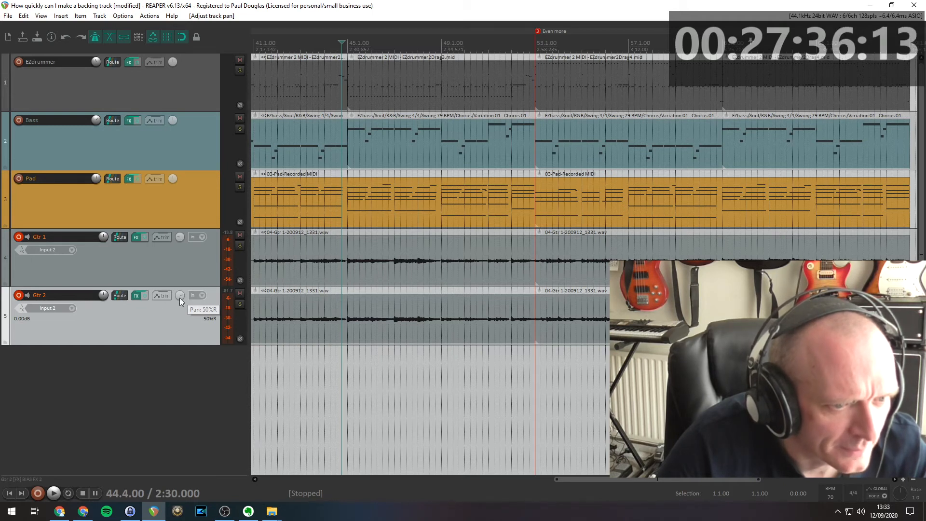
# Open BIAS FX 2 on Gtr 2 and load the last Two Rock Studio Pro preset, ignoring the unsaved changes.
pyautogui.rightClick(134, 296)
pyautogui.click(140, 310)
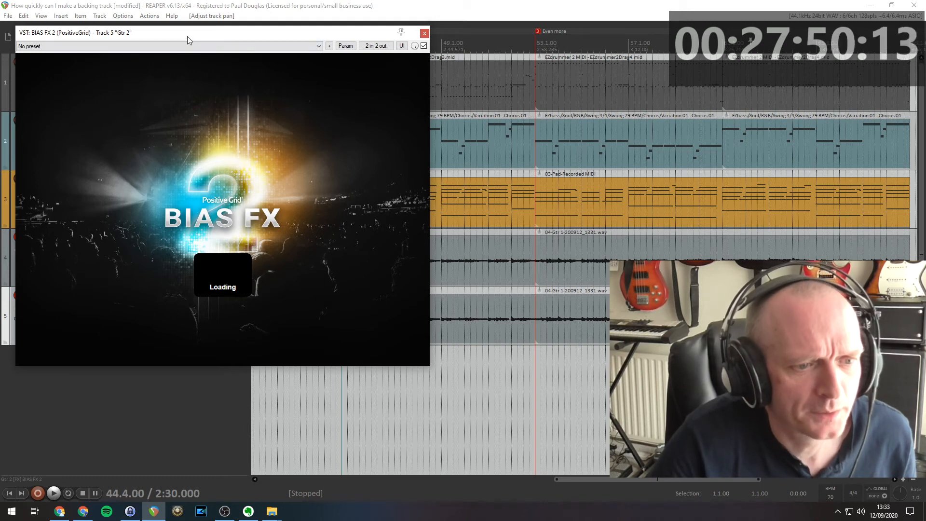
pyautogui.moveTo(187, 36); pyautogui.dragTo(373, 55)
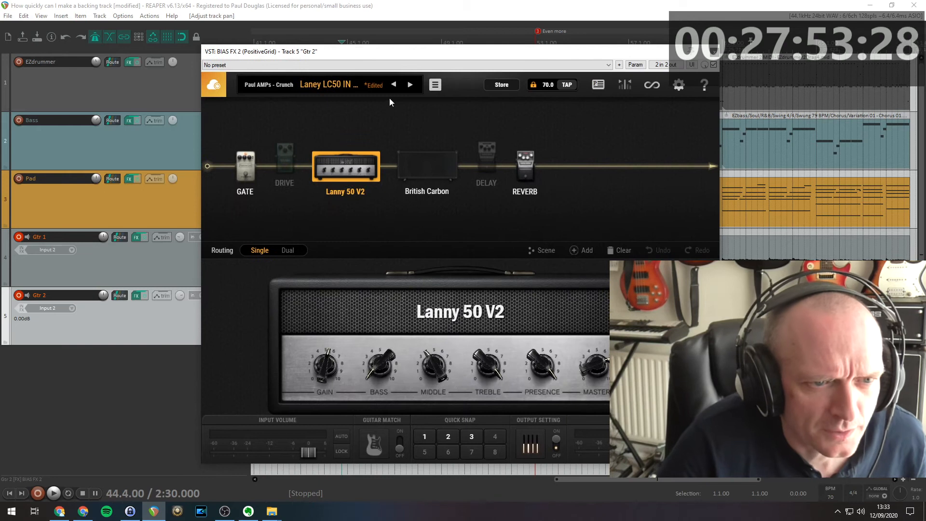
pyautogui.click(352, 84)
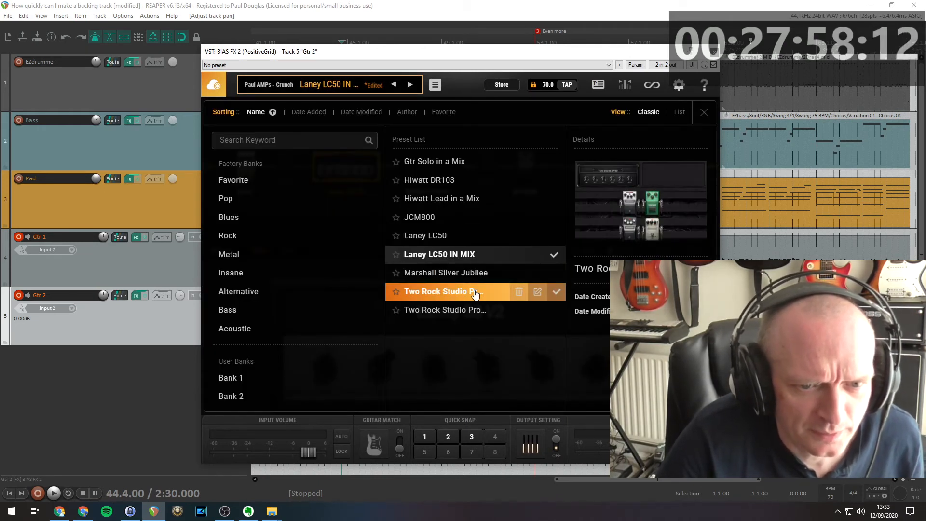
pyautogui.click(474, 315)
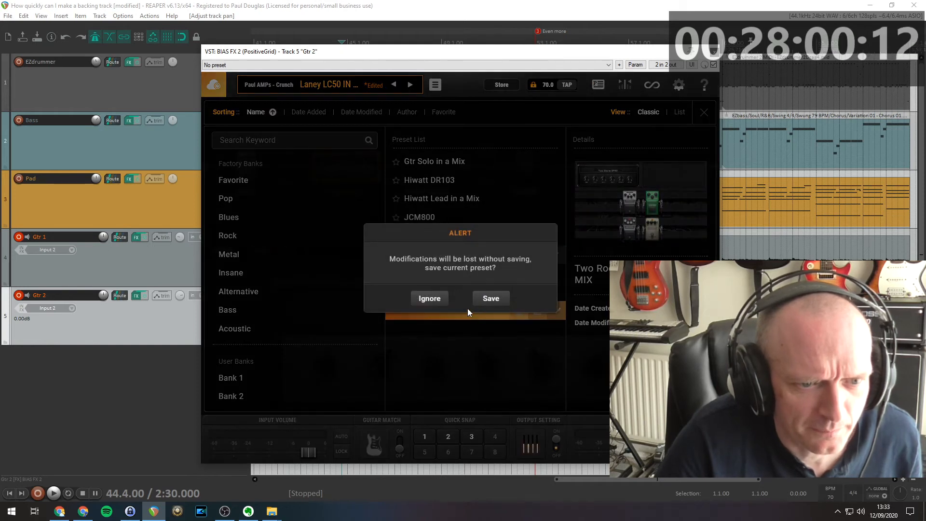
pyautogui.click(429, 298)
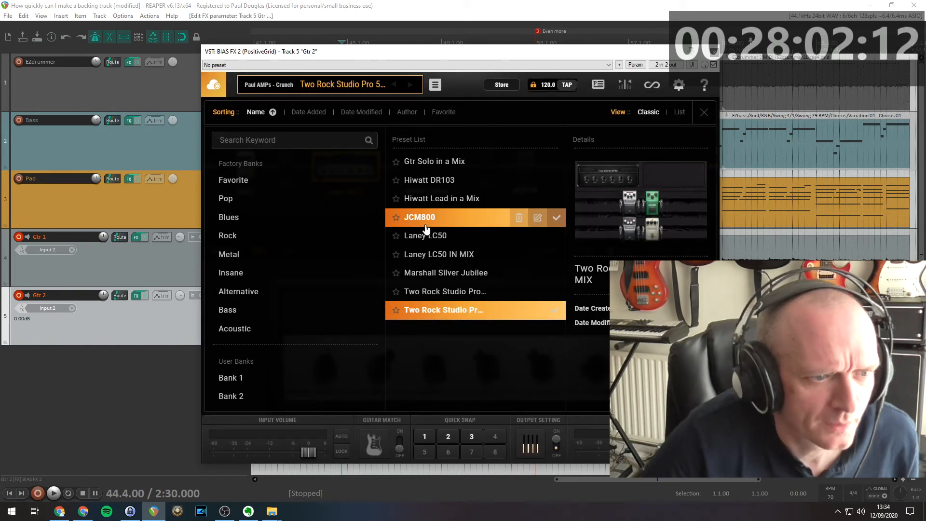
# Disarm Gtr 1 for recording and close the BIAS FX 2 preset browser on Gtr 2.
pyautogui.click(227, 199)
pyautogui.click(19, 239)
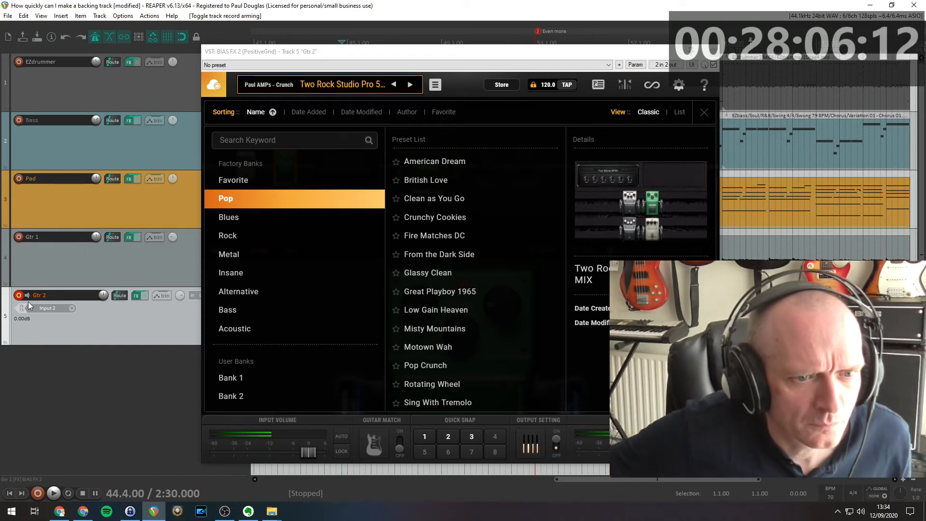
pyautogui.click(330, 94)
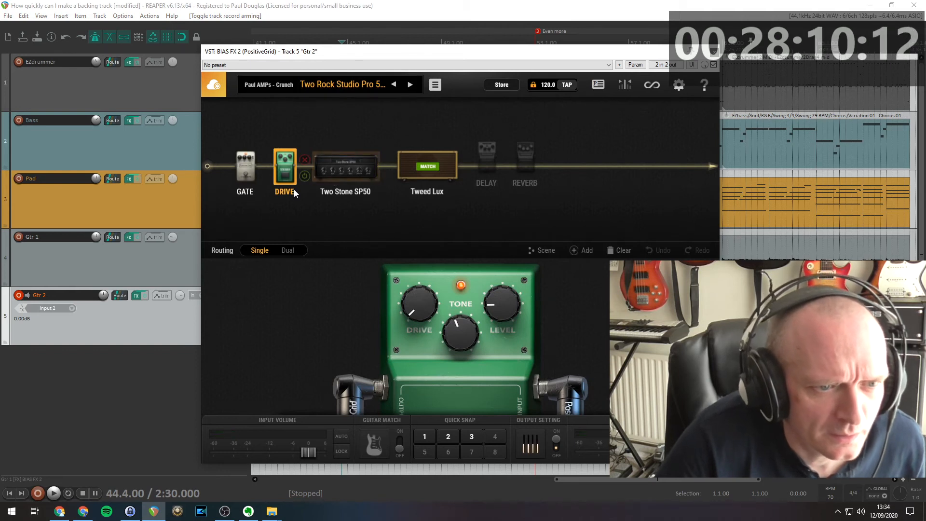
# Raise the drive on the green DRIVE pedal to about 9 o'clock and close the BIAS FX 2 window.
pyautogui.click(351, 170)
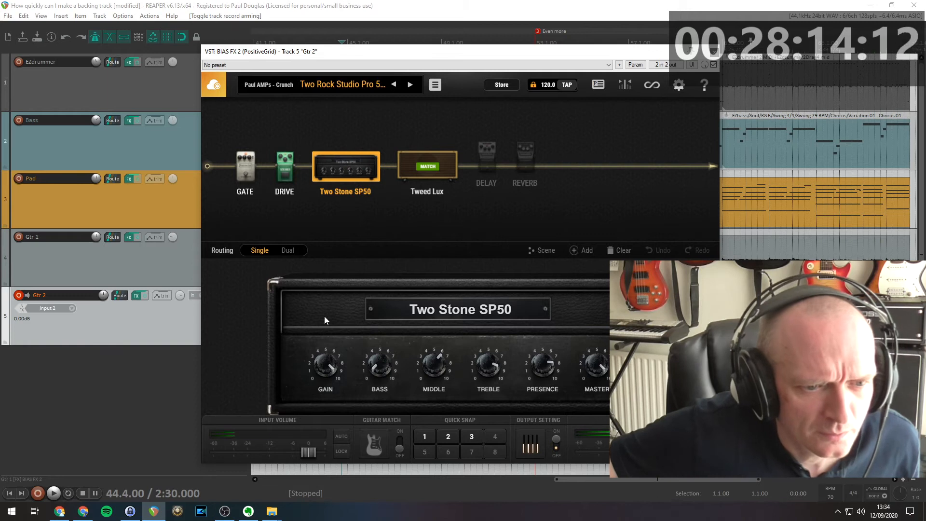
pyautogui.click(289, 169)
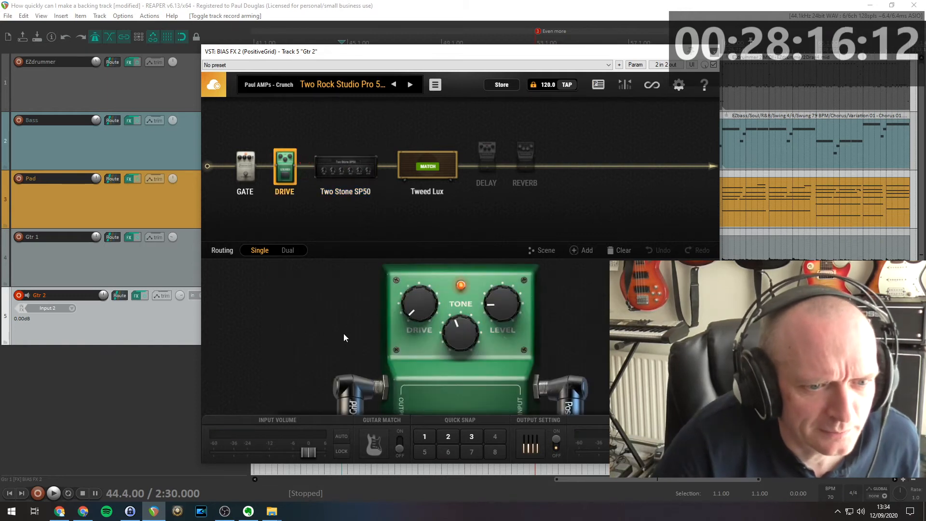
pyautogui.moveTo(416, 315); pyautogui.dragTo(412, 303)
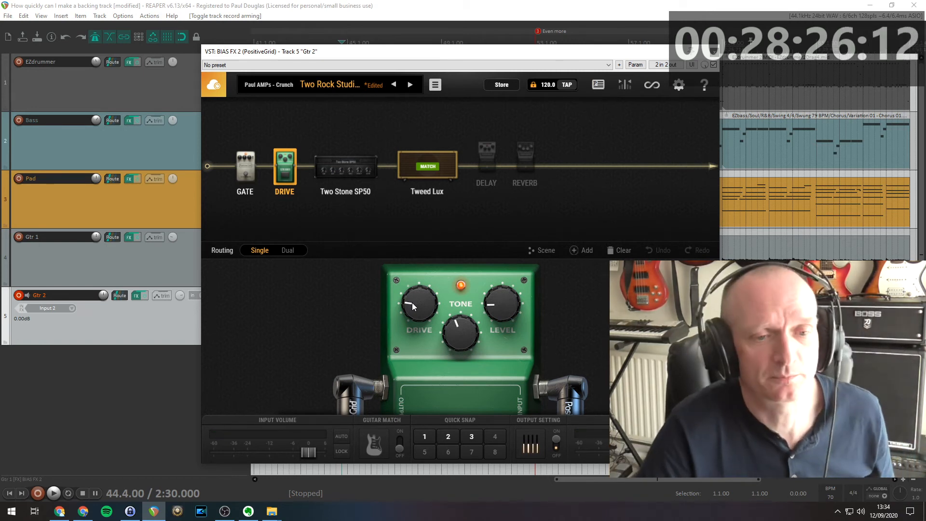
pyautogui.click(716, 52)
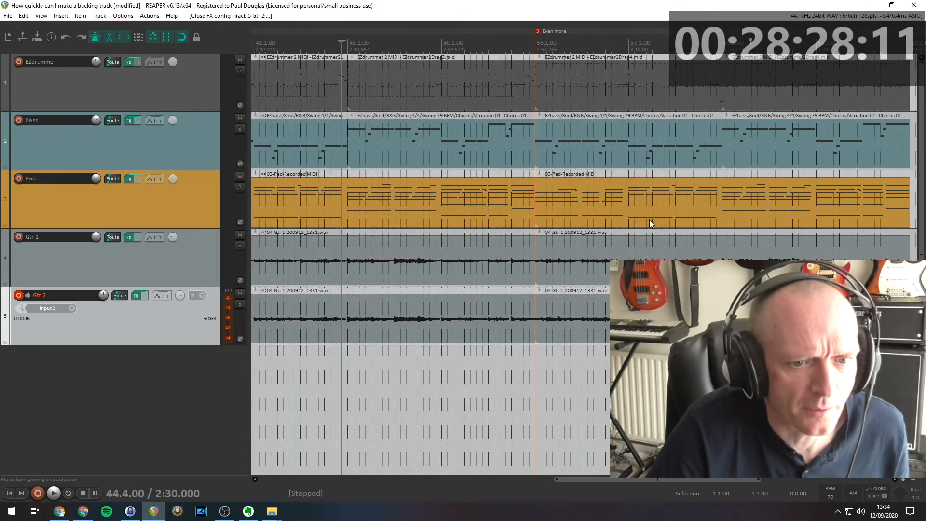
# Delete both duplicated guitar items from the Gtr 2 track.
pyautogui.click(611, 316)
pyautogui.press('Delete')
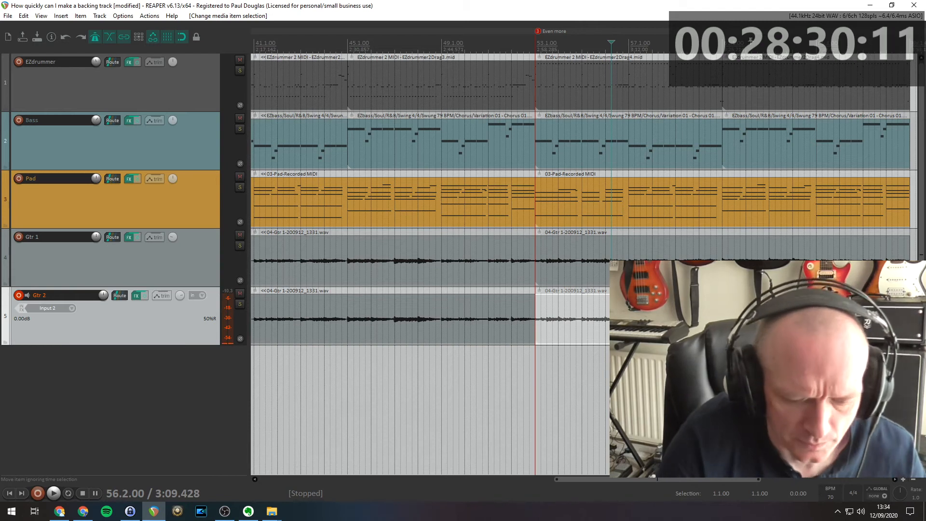
pyautogui.click(499, 304)
pyautogui.press('Delete')
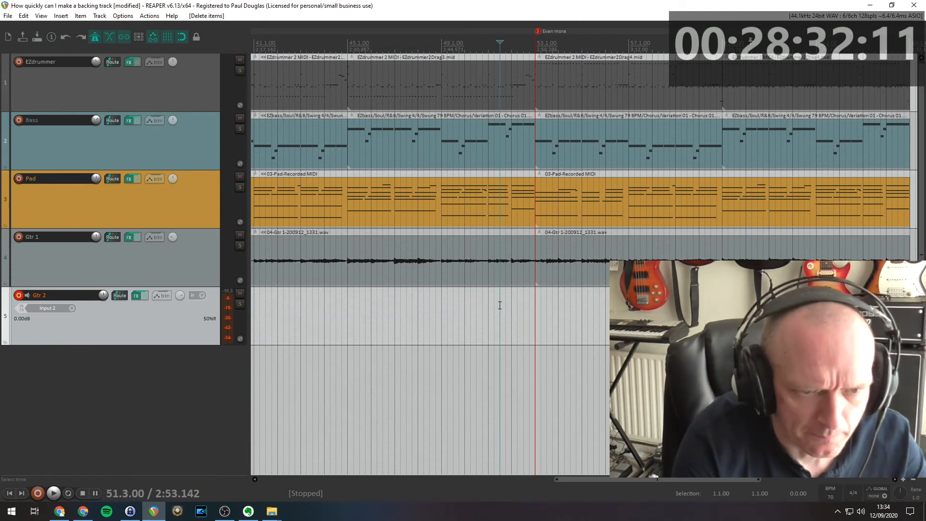
pyautogui.moveTo(601, 478); pyautogui.dragTo(478, 478)
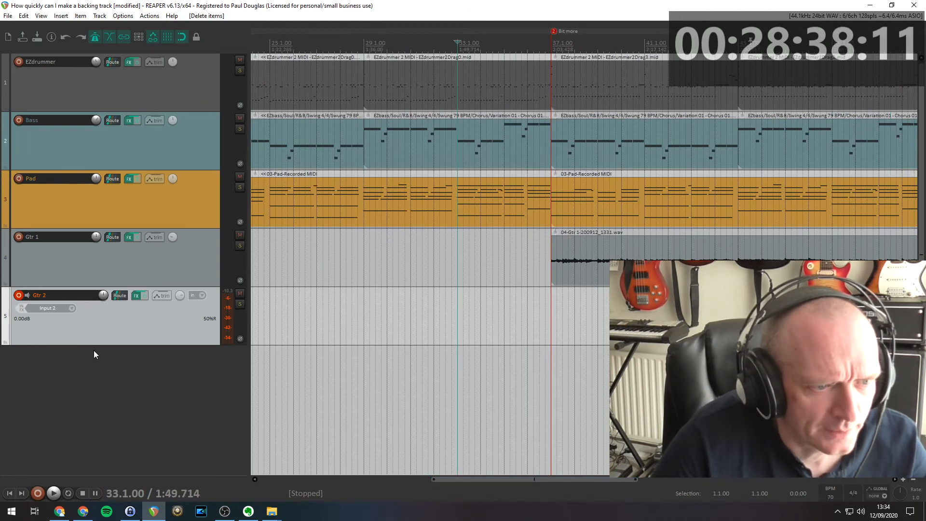
pyautogui.hotkey('ctrl', 'r')
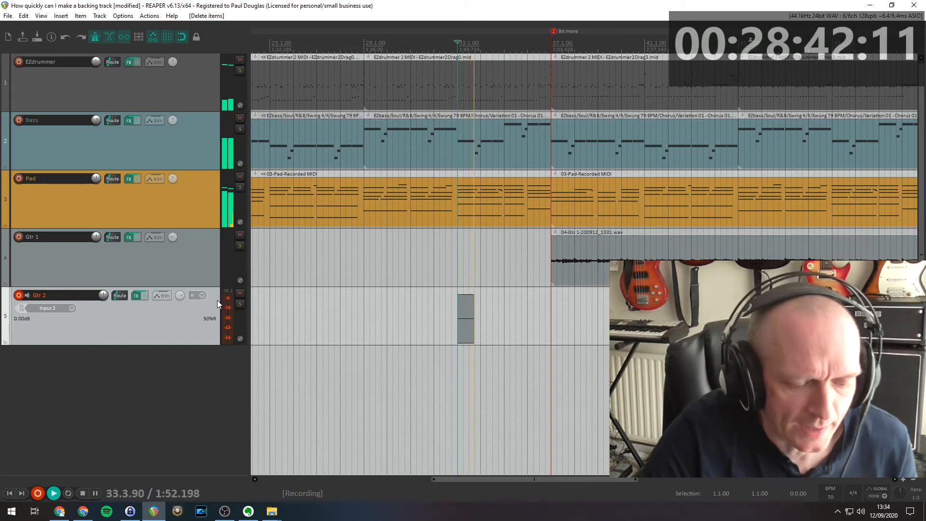
pyautogui.press('space')
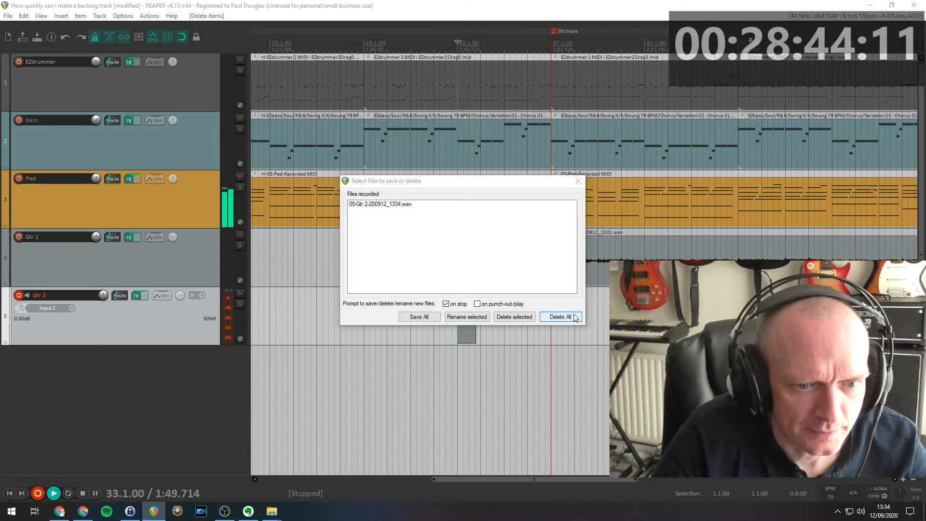
pyautogui.click(561, 317)
pyautogui.click(447, 284)
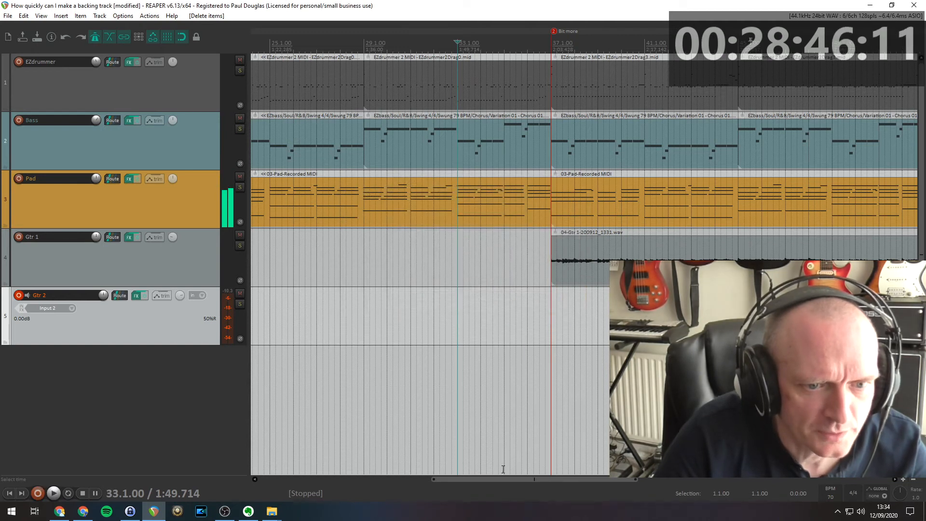
pyautogui.click(533, 254)
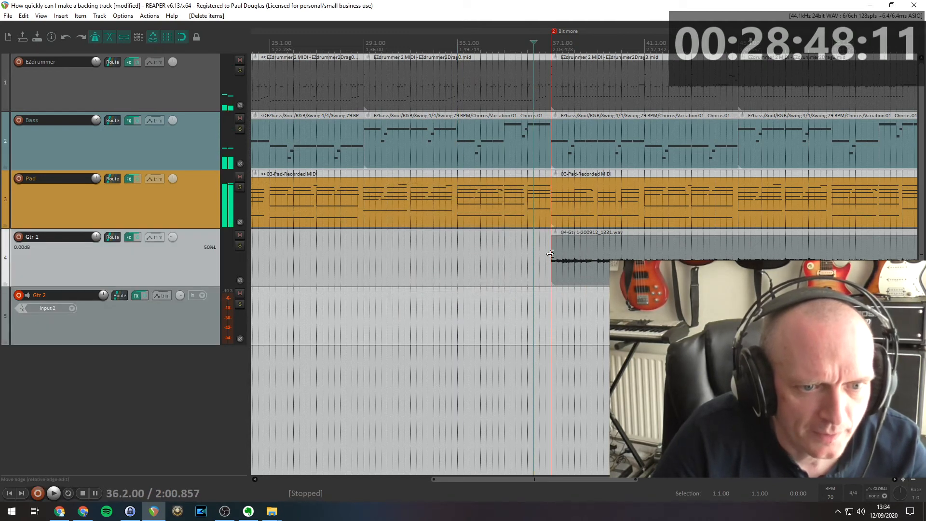
# Record a Gtr 2 take from 51.1.00 through the "Even more" section to the end of the song and save it.
pyautogui.moveTo(589, 478)
pyautogui.mouseDown()
pyautogui.moveTo(758, 480)
pyautogui.moveTo(727, 478)
pyautogui.mouseUp()
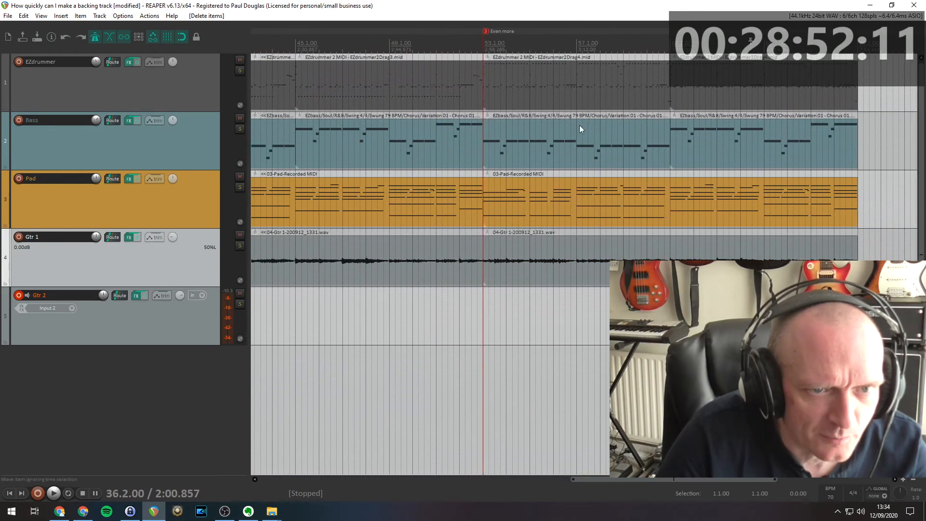
pyautogui.click(483, 161)
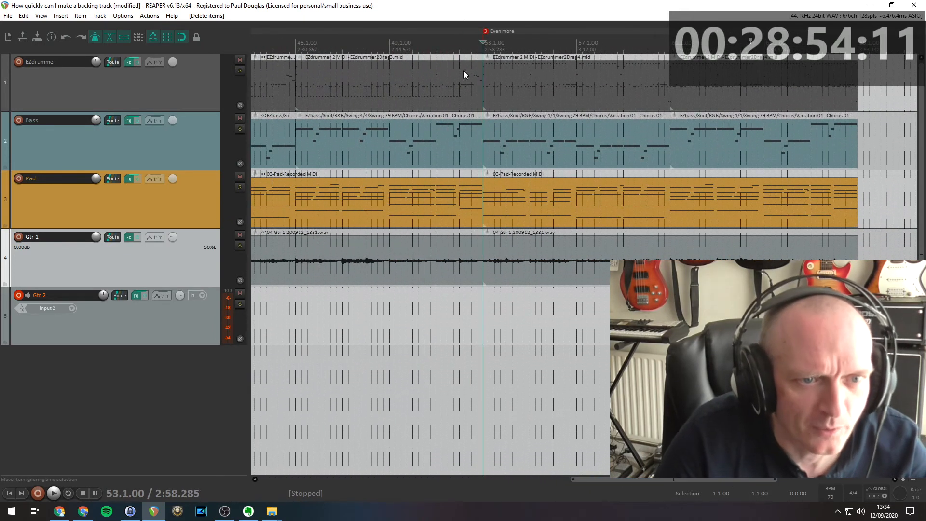
pyautogui.click(436, 46)
pyautogui.hotkey('ctrl', 'r')
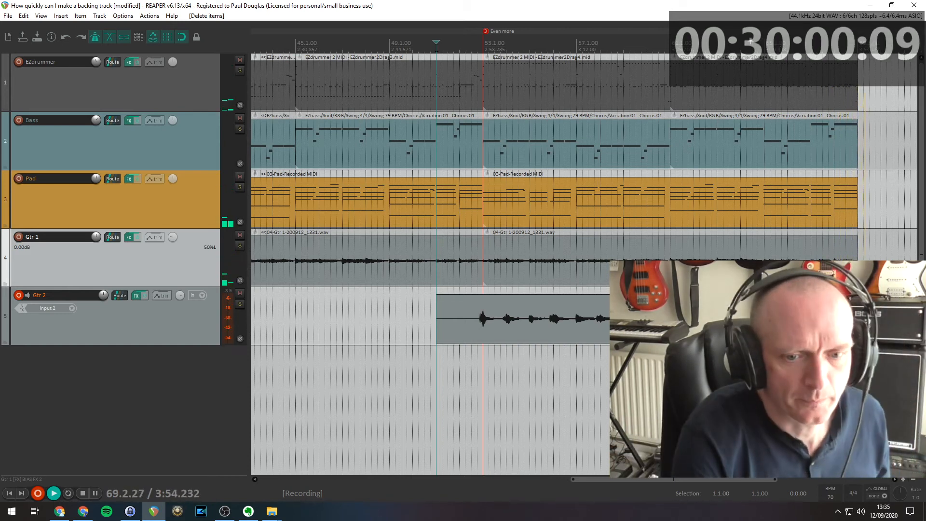
pyautogui.press('space')
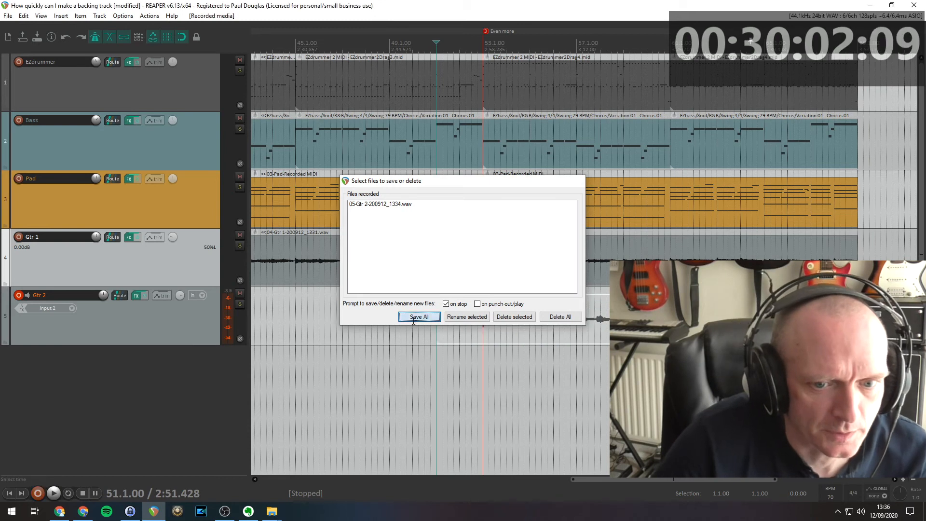
pyautogui.click(419, 317)
# Split the new Gtr 2 take at 69.1.00 and delete the tail after it.
pyautogui.click(855, 316)
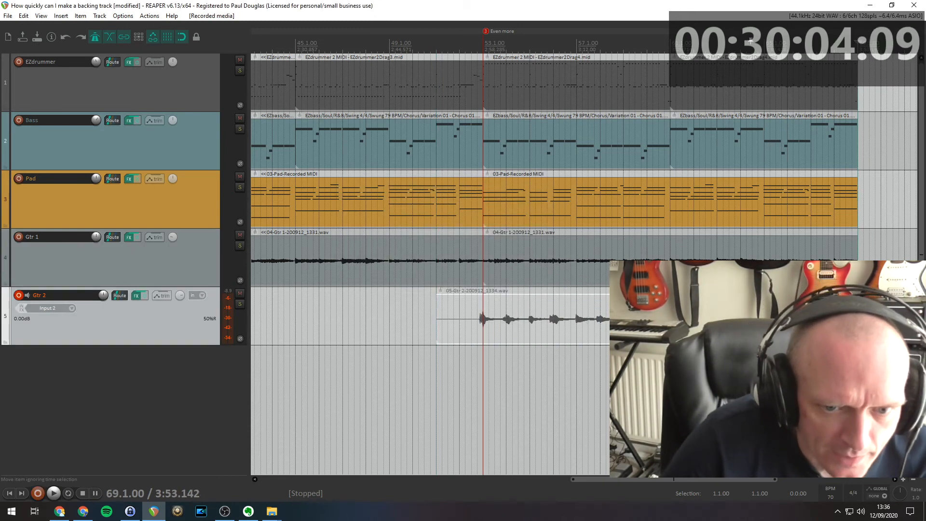
pyautogui.press('Delete')
pyautogui.hotkey('ctrl', 'z')
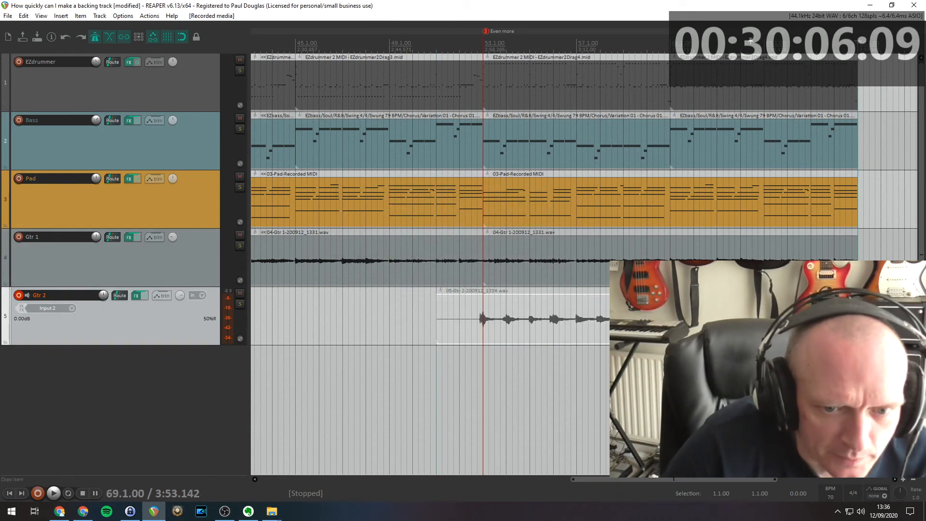
pyautogui.press('s')
pyautogui.click(864, 316)
pyautogui.press('Delete')
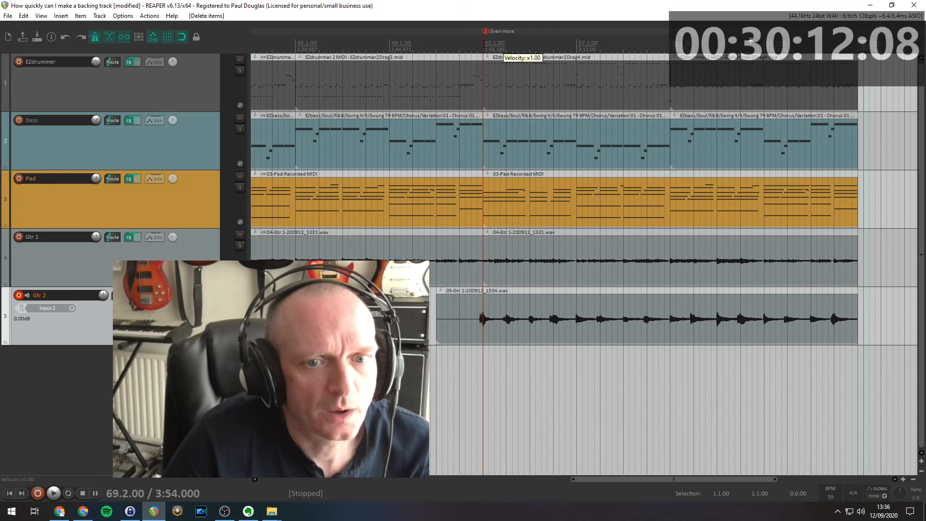
# Play the double-tracked guitars back from the "Even more" marker at 53.1.00.
pyautogui.scroll(-3, 710, 477)
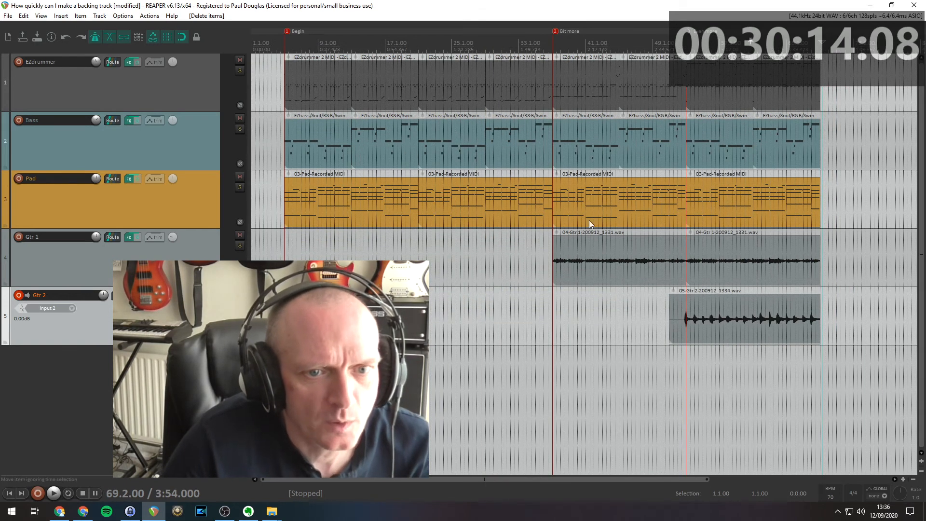
pyautogui.click(686, 43)
pyautogui.press('space')
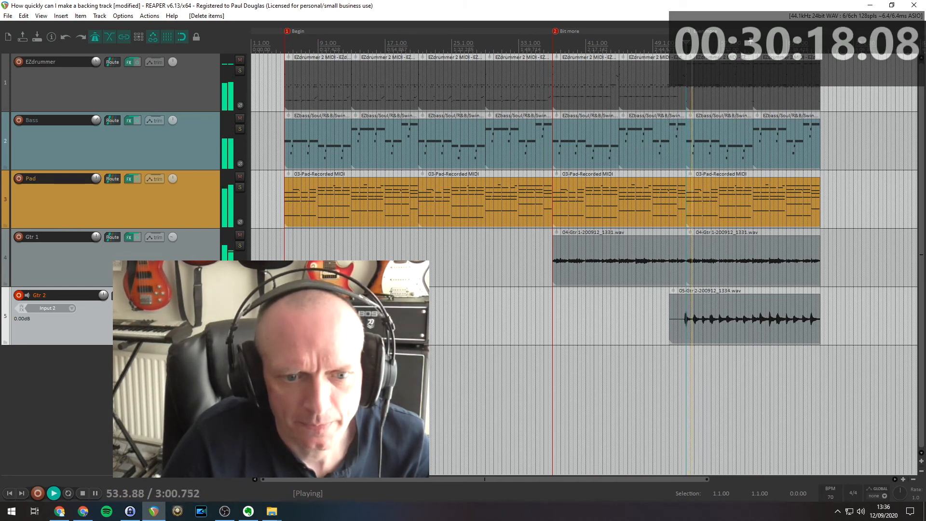
pyautogui.press('space')
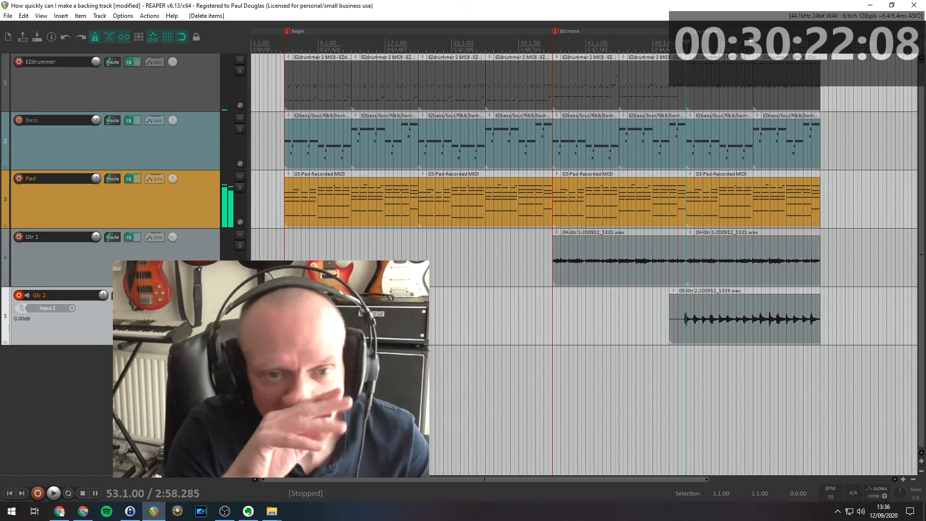
# Open EZdrummer on the drum track and preview the Verse 6 groove in the Song Creator.
pyautogui.click(588, 326)
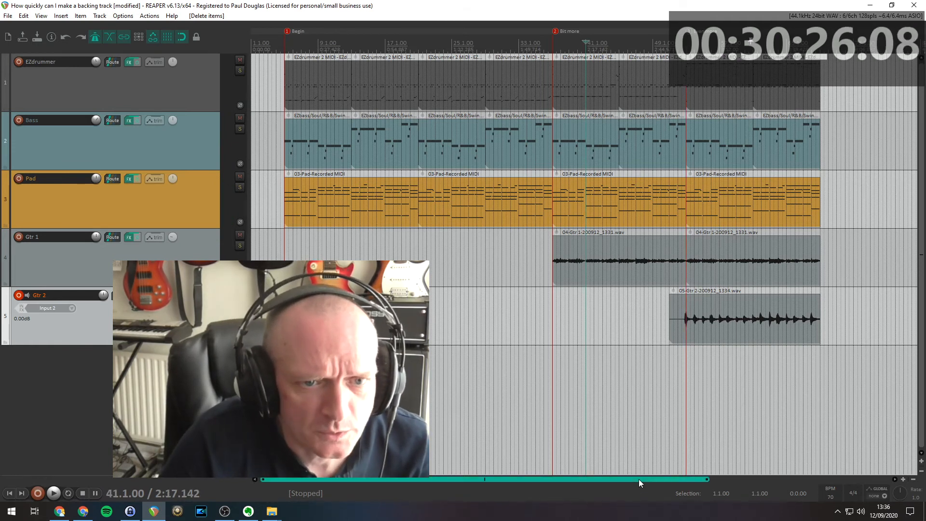
pyautogui.moveTo(639, 479); pyautogui.dragTo(702, 479)
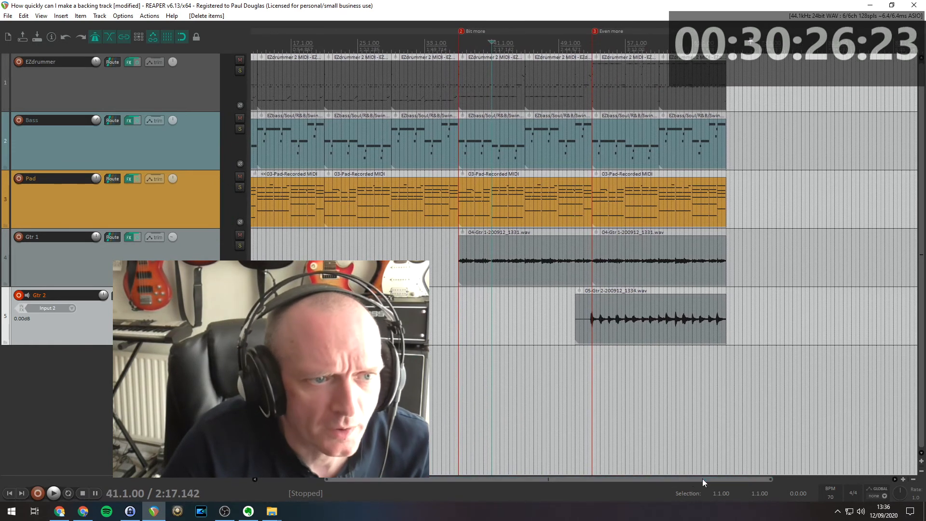
pyautogui.rightClick(129, 62)
pyautogui.click(140, 72)
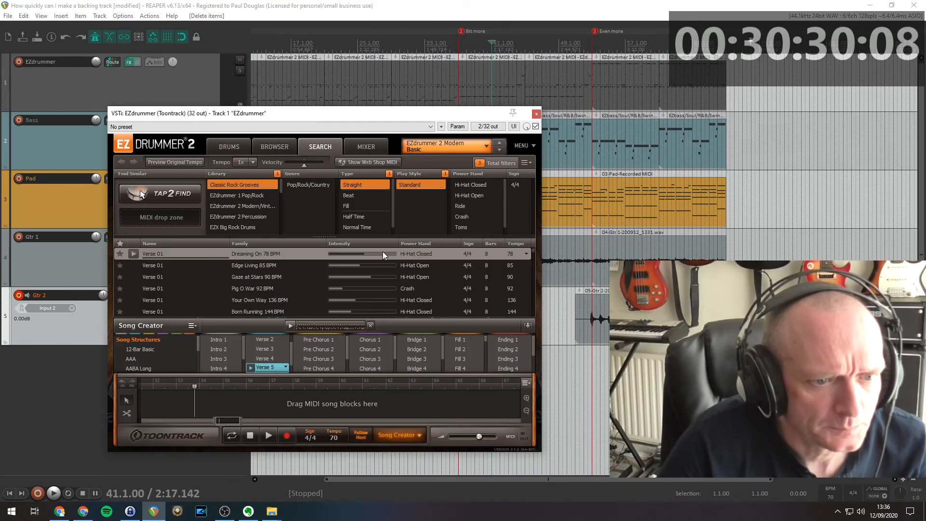
pyautogui.scroll(-1, 290, 357)
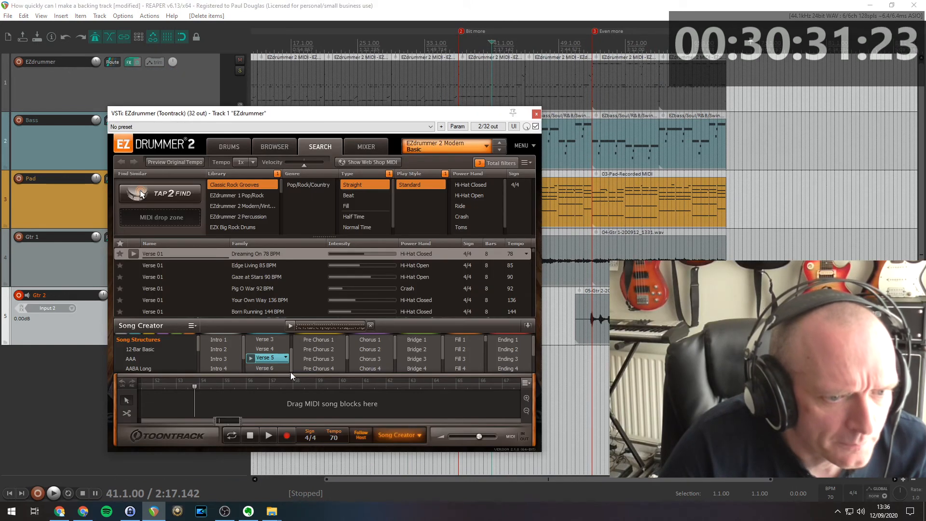
pyautogui.click(250, 368)
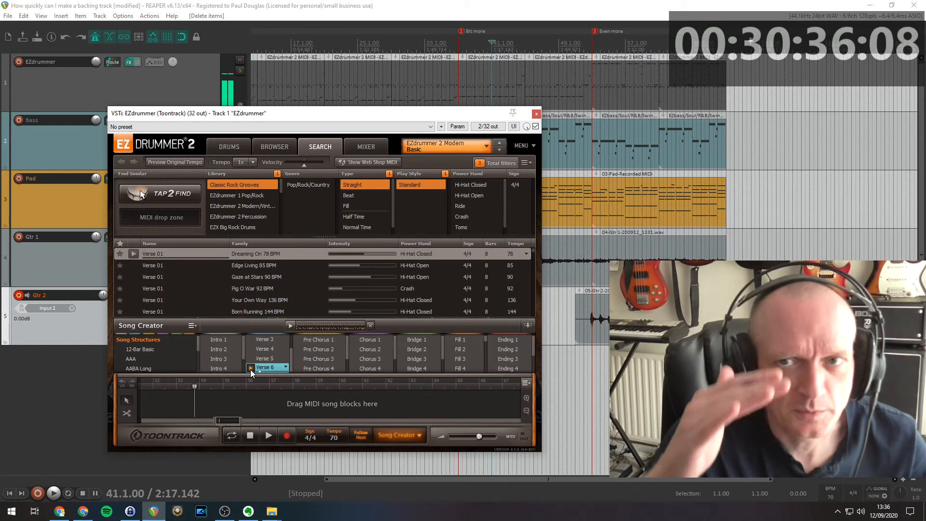
pyautogui.moveTo(261, 370); pyautogui.dragTo(736, 79)
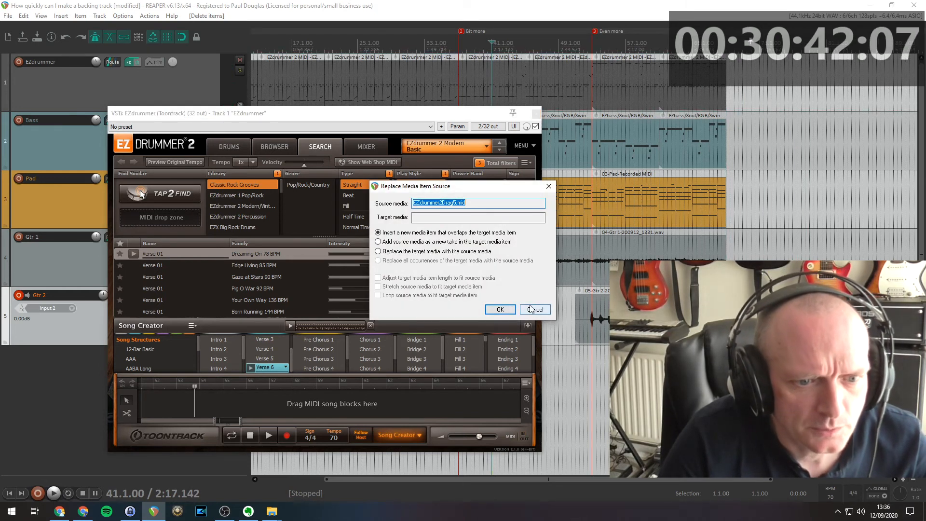
pyautogui.click(531, 309)
pyautogui.moveTo(274, 370); pyautogui.dragTo(742, 88)
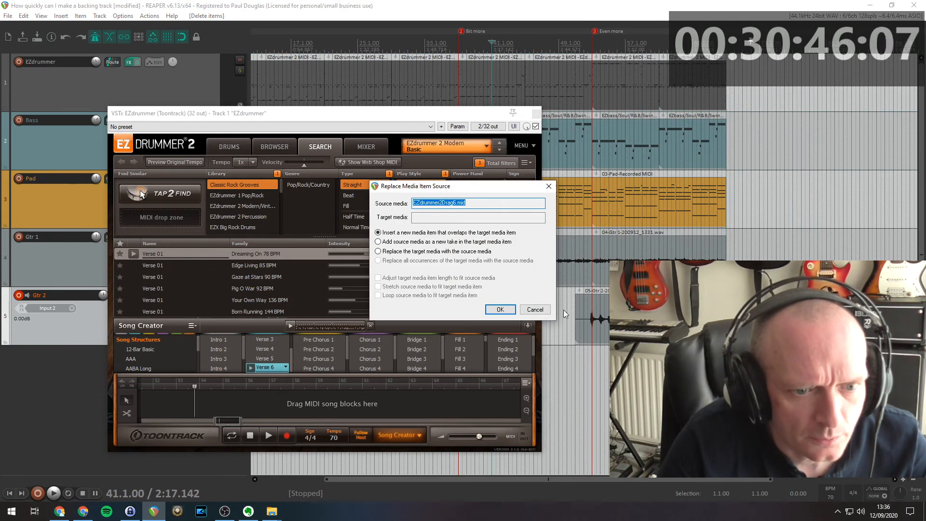
pyautogui.click(535, 309)
# Extend the drums and bass from 69.1.00 to 85.1.00 with two more items each and play the join from 68.1.00.
pyautogui.moveTo(274, 367); pyautogui.dragTo(818, 86)
pyautogui.press('ctrl')
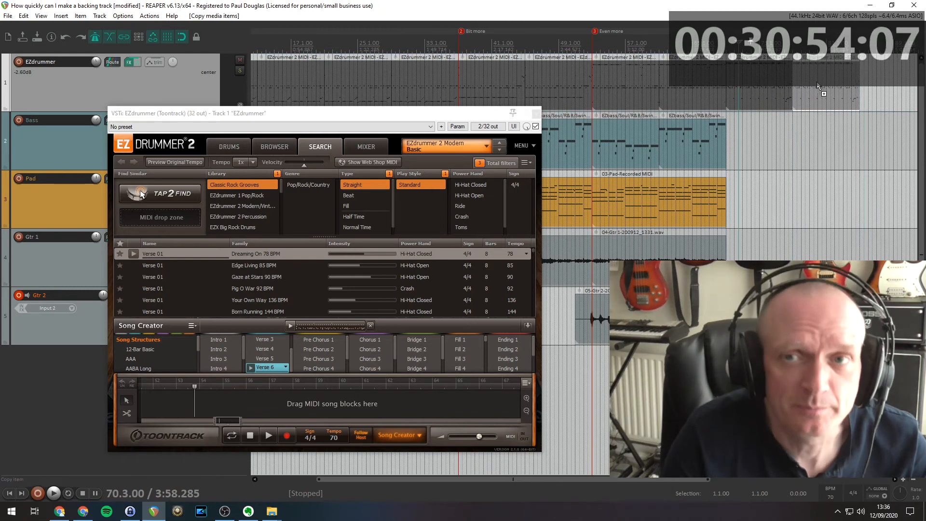
pyautogui.click(632, 140)
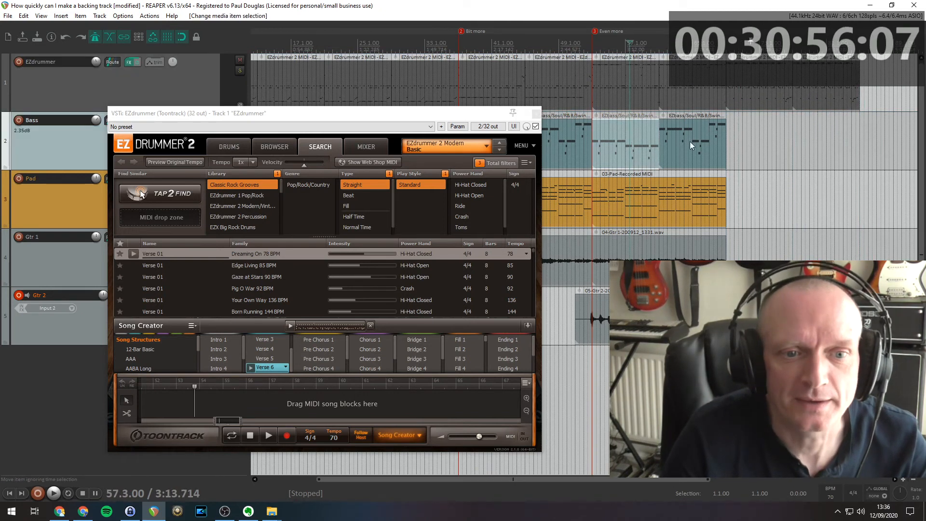
pyautogui.moveTo(641, 141); pyautogui.dragTo(771, 141)
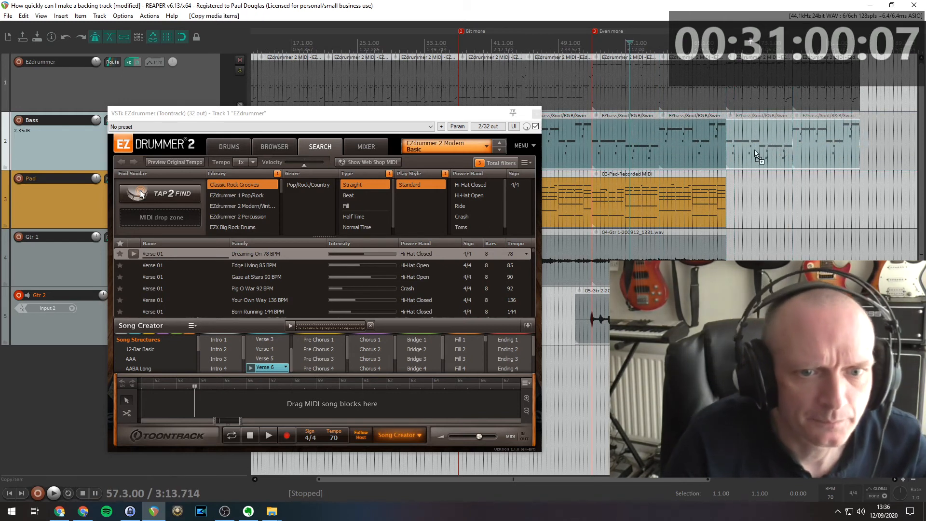
pyautogui.click(536, 114)
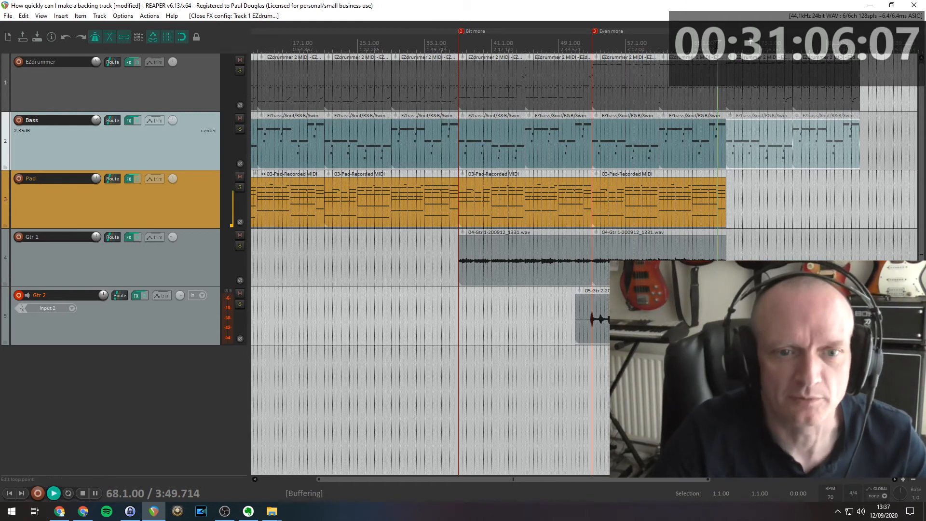
pyautogui.press('space')
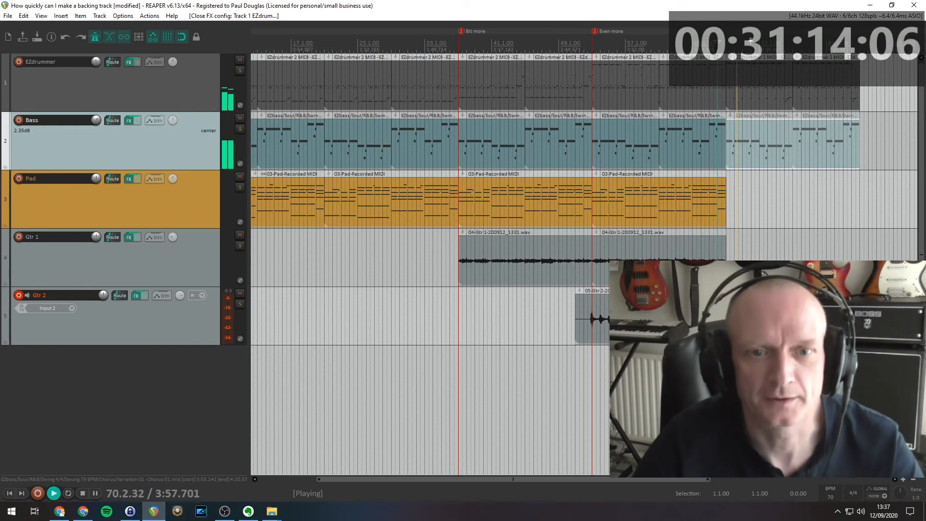
pyautogui.press('space')
# Copy all items on every track, from the Begin marker onward, to 85.1.00 to repeat the whole song.
pyautogui.scroll(-2, 577, 481)
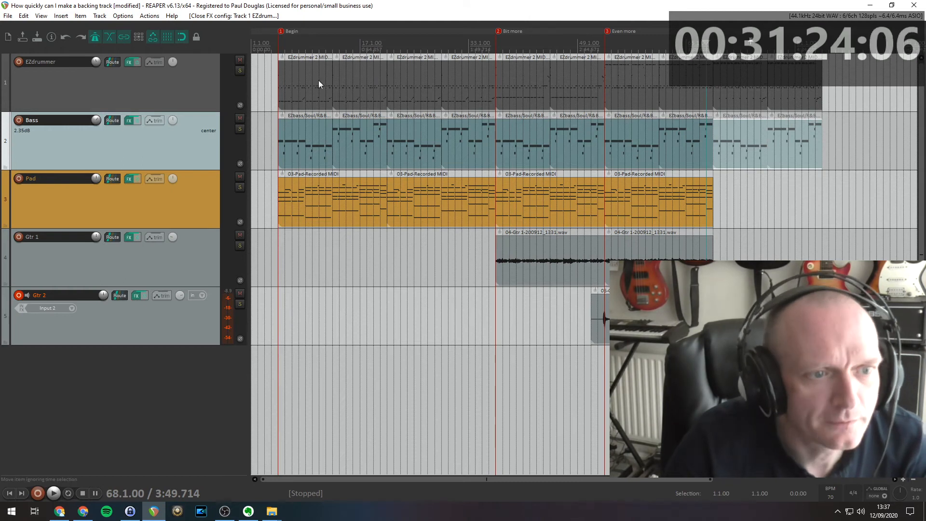
pyautogui.moveTo(268, 80); pyautogui.dragTo(861, 326)
pyautogui.moveTo(290, 87); pyautogui.dragTo(842, 87)
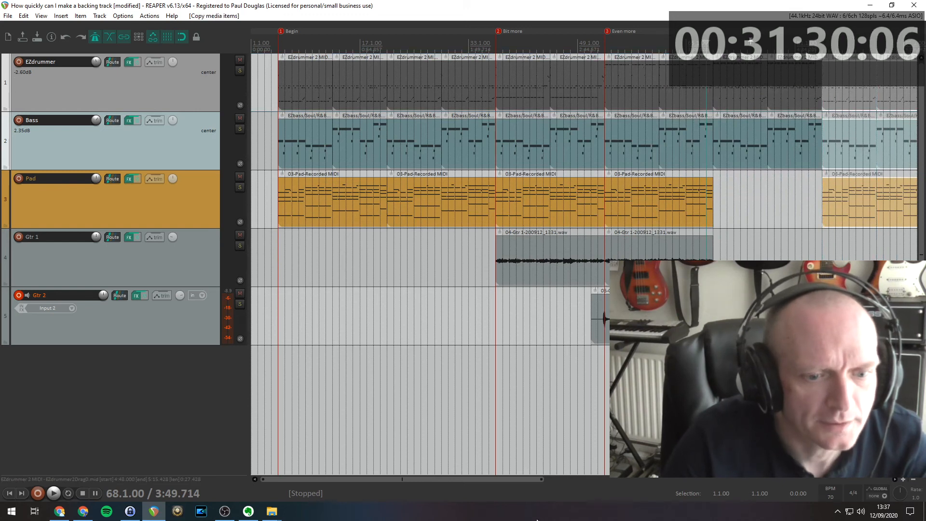
pyautogui.moveTo(511, 479); pyautogui.dragTo(728, 479)
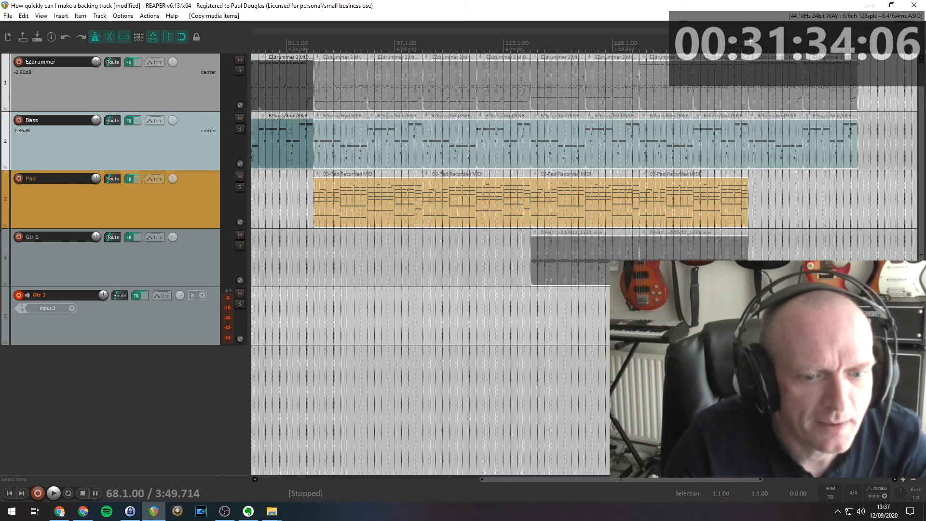
pyautogui.moveTo(630, 478); pyautogui.dragTo(369, 479)
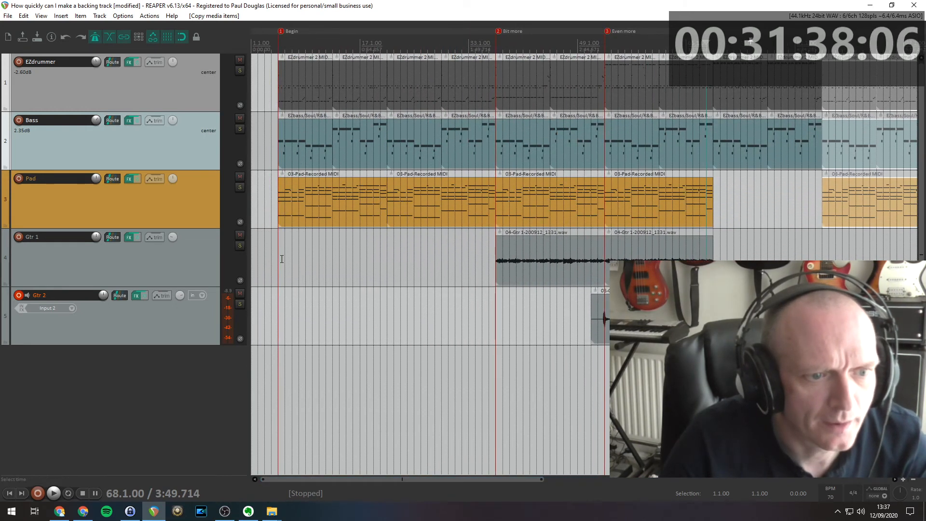
# Copy the opening 16 bars of drums, bass and pad to 165.1.00 and play back the join and the final bars.
pyautogui.moveTo(350, 219); pyautogui.dragTo(386, 77)
pyautogui.moveTo(314, 86); pyautogui.dragTo(644, 103)
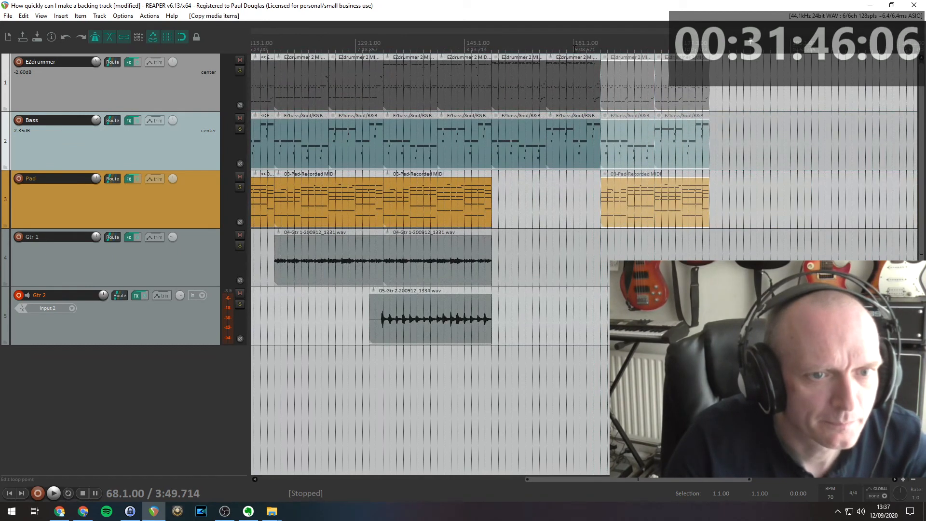
pyautogui.press('space')
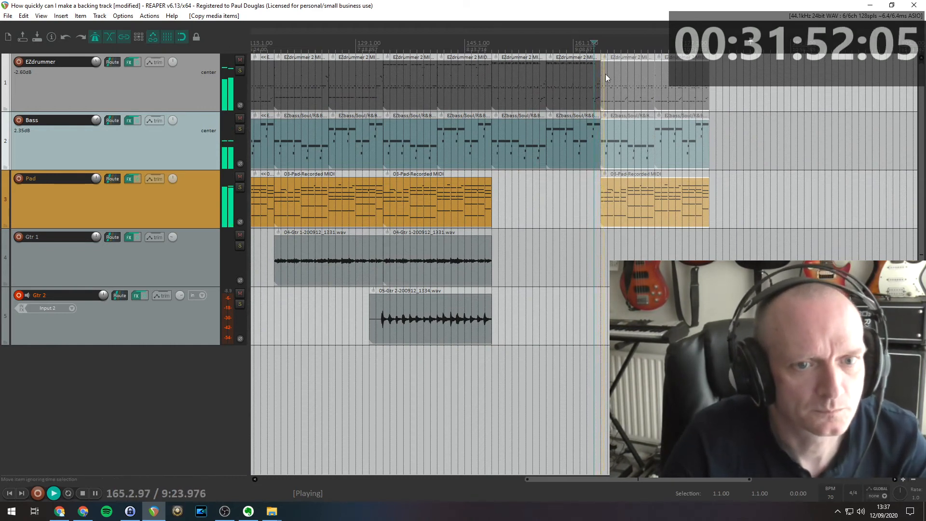
pyautogui.click(703, 41)
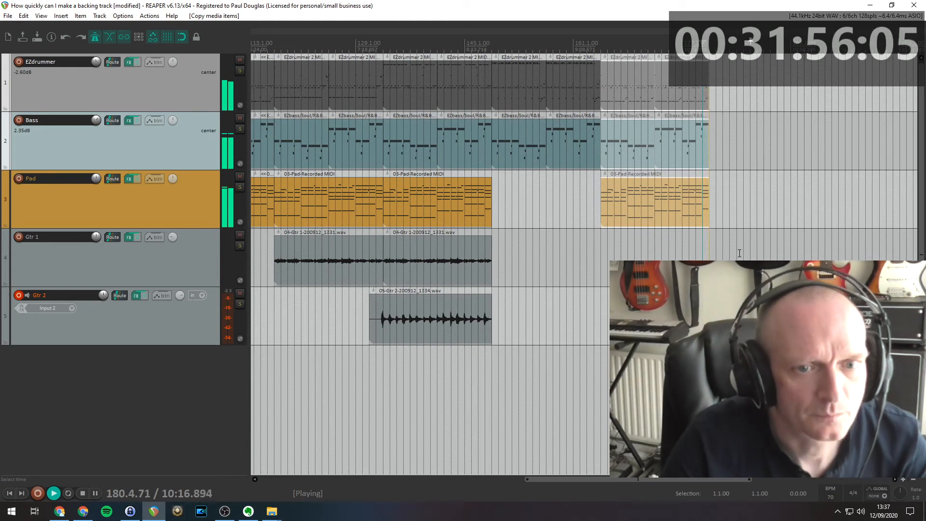
pyautogui.press('space')
pyautogui.press('space')
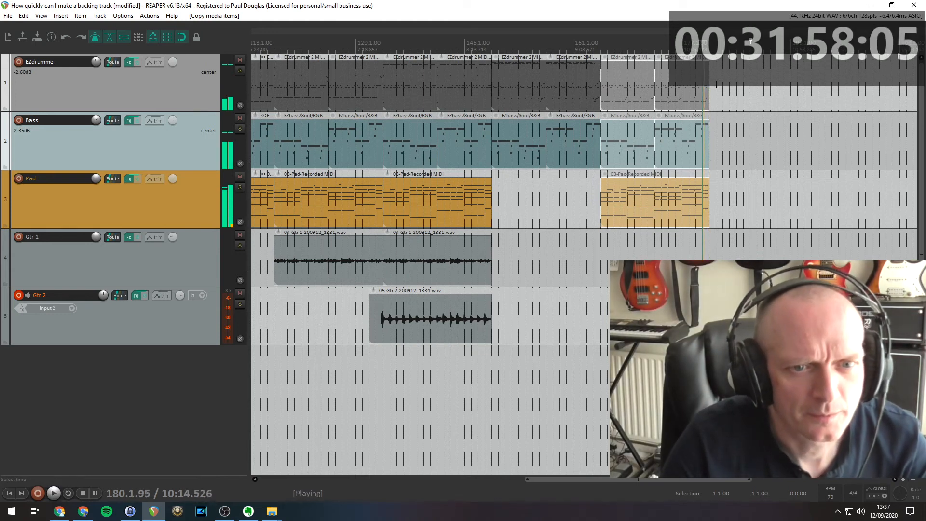
pyautogui.press('space')
pyautogui.click(401, 415)
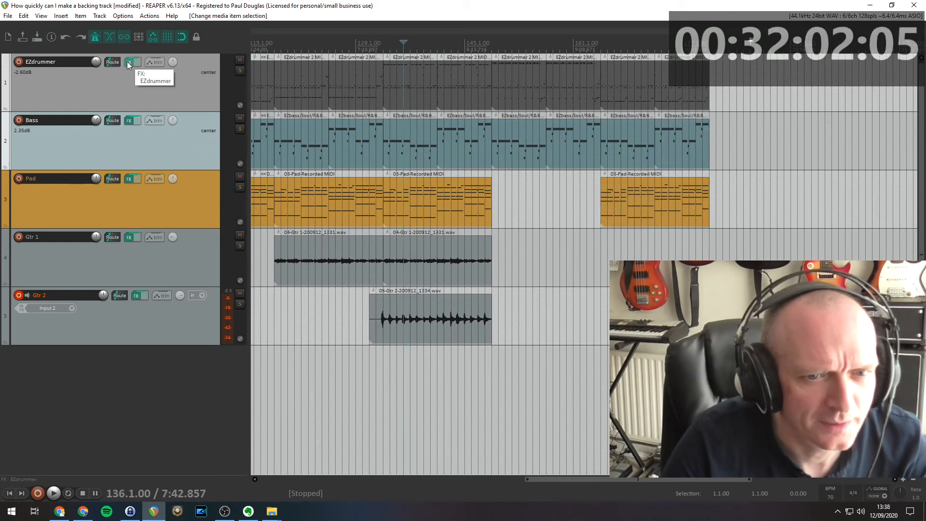
pyautogui.click(688, 136)
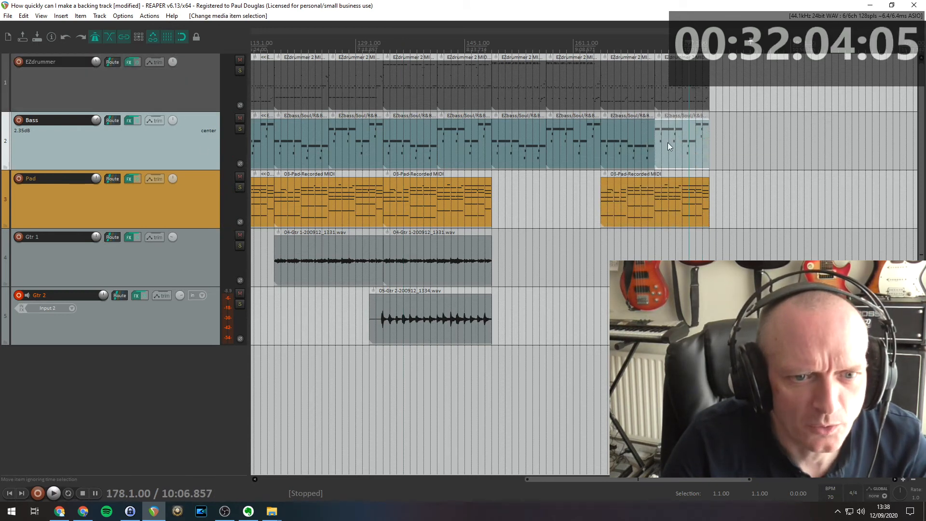
pyautogui.doubleClick(666, 147)
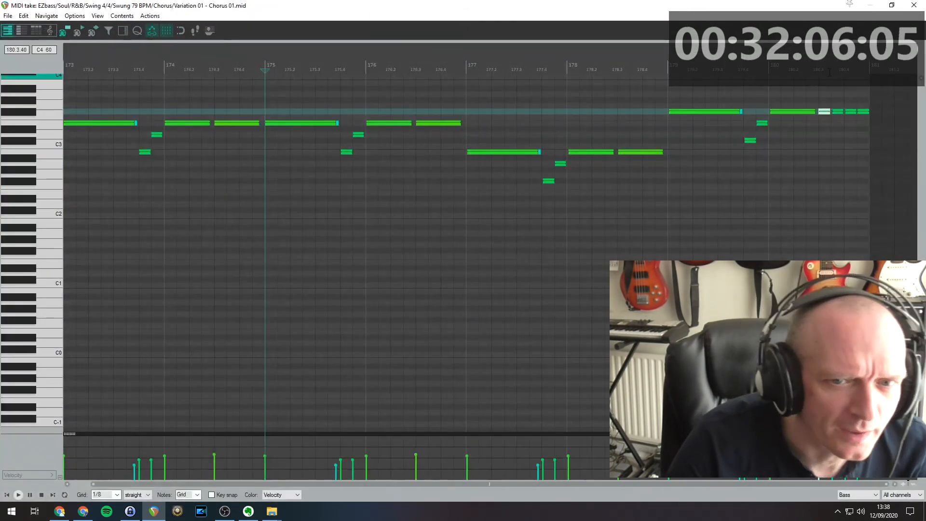
pyautogui.click(913, 4)
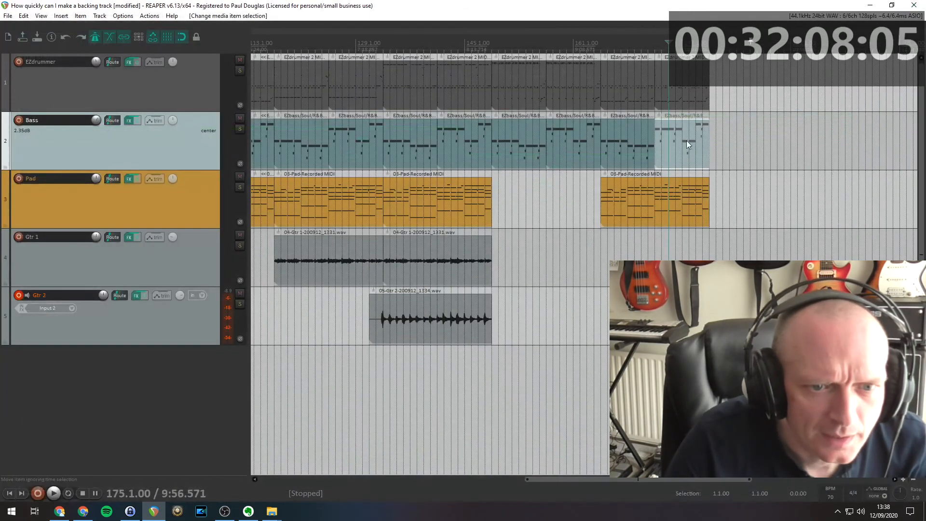
# Copy the last bass item to 181.1.00 and delete the notes after its first long note and the short one following it.
pyautogui.moveTo(671, 145); pyautogui.dragTo(727, 151)
pyautogui.doubleClick(727, 152)
pyautogui.moveTo(139, 97); pyautogui.dragTo(867, 220)
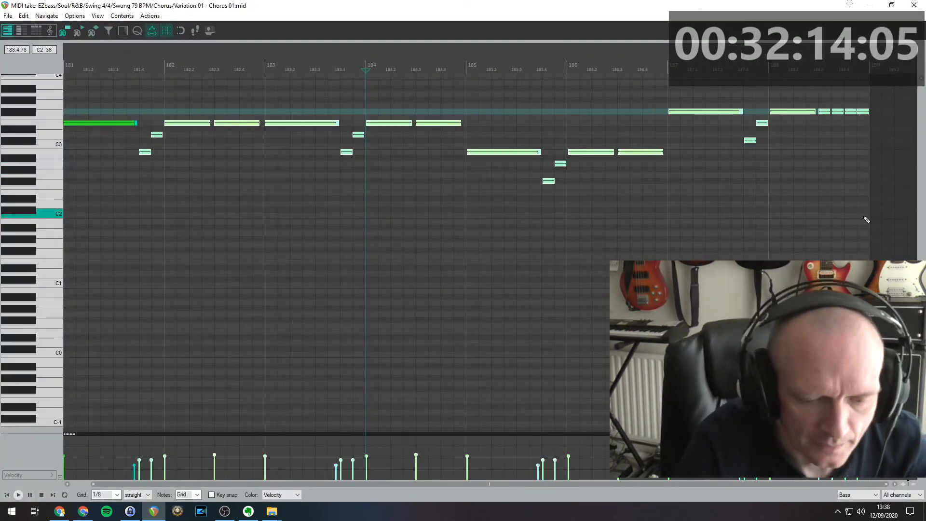
pyautogui.press('Delete')
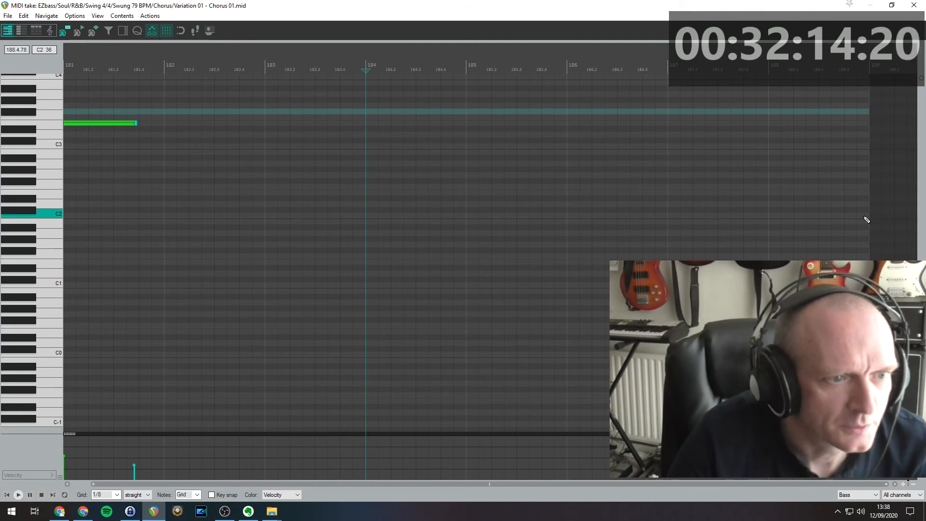
# Lower the long bass note at 181.1.00 to B2 and listen to it.
pyautogui.click(65, 66)
pyautogui.press('space')
pyautogui.press('space')
pyautogui.moveTo(93, 124); pyautogui.dragTo(93, 154)
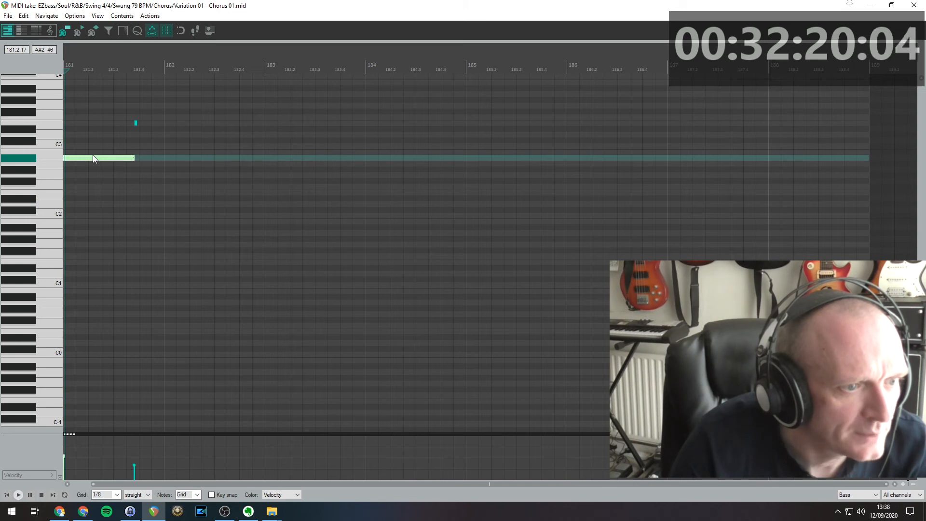
pyautogui.press('space')
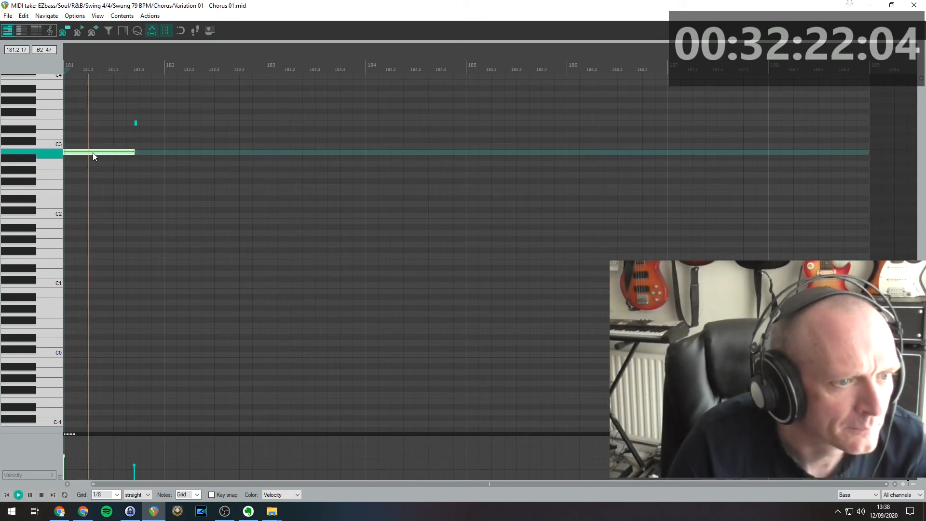
pyautogui.press('space')
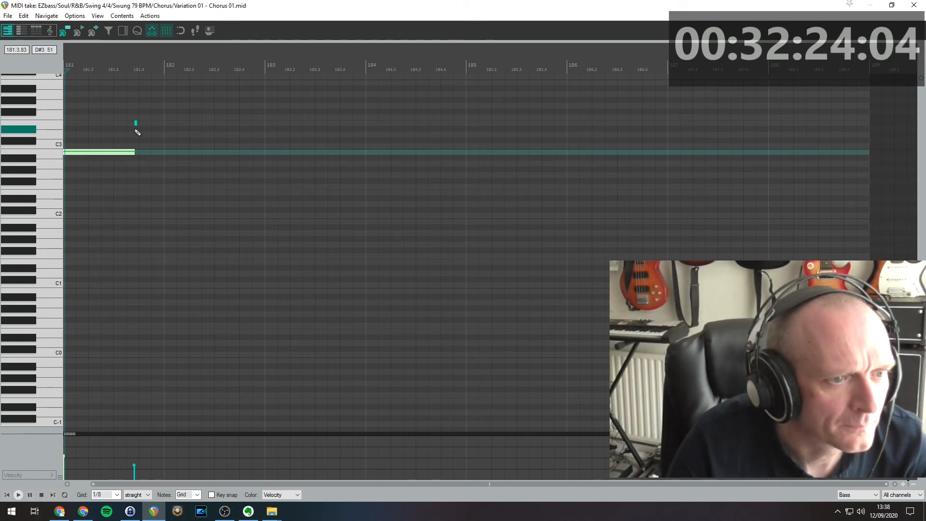
# Delete the leftover short bass note and lengthen the B2 note to the end of bar 181.
pyautogui.moveTo(132, 119); pyautogui.dragTo(140, 131)
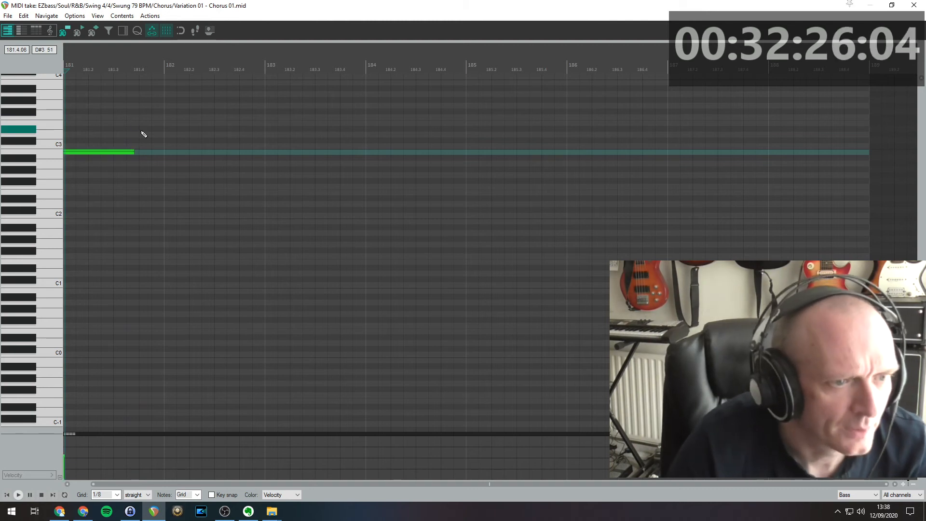
pyautogui.press('Delete')
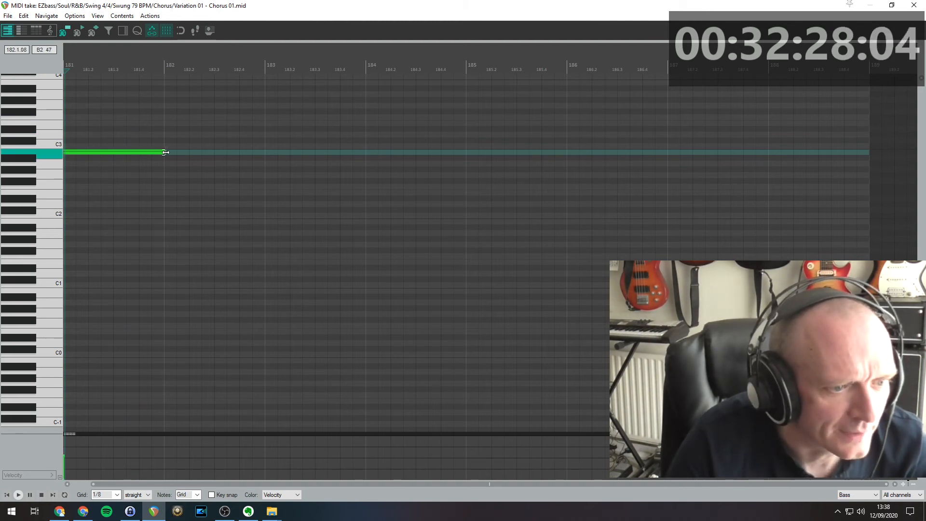
pyautogui.click(915, 5)
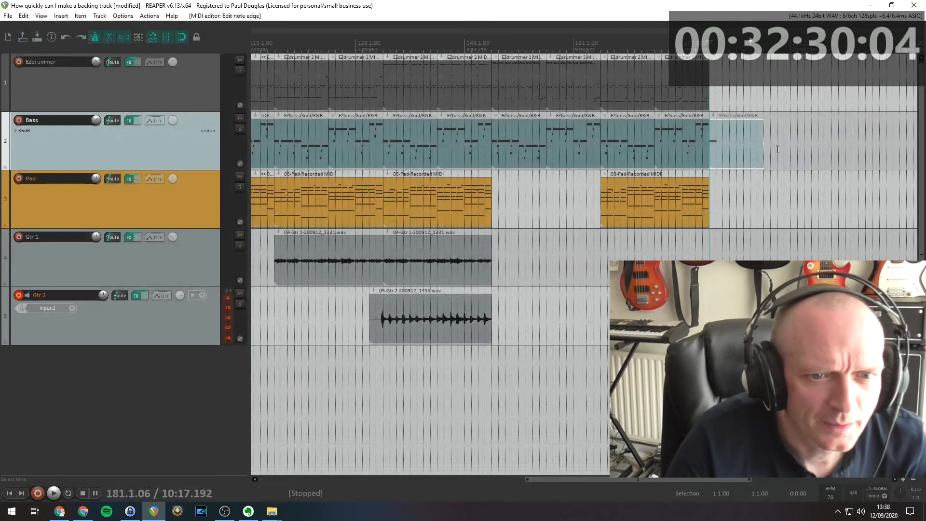
# Copy the last drum item to 181.1.00, above the ending bass item.
pyautogui.click(683, 206)
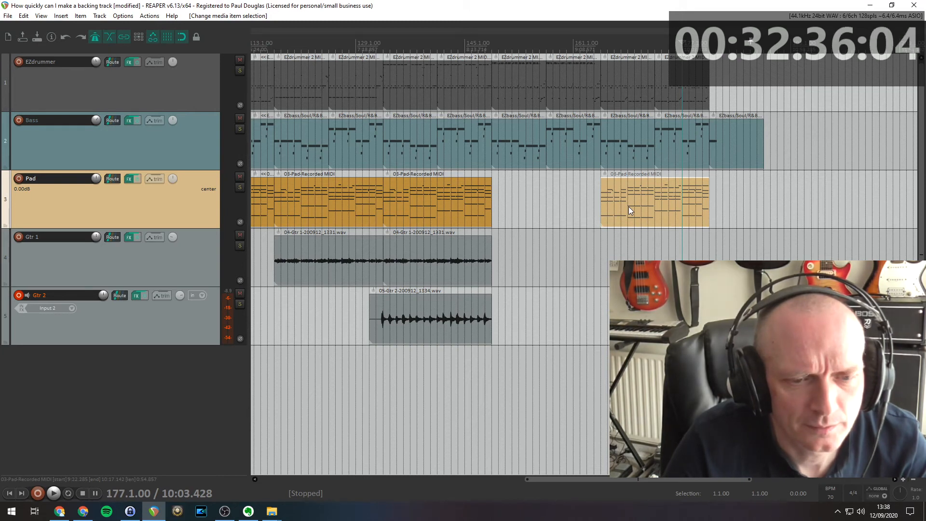
pyautogui.click(716, 103)
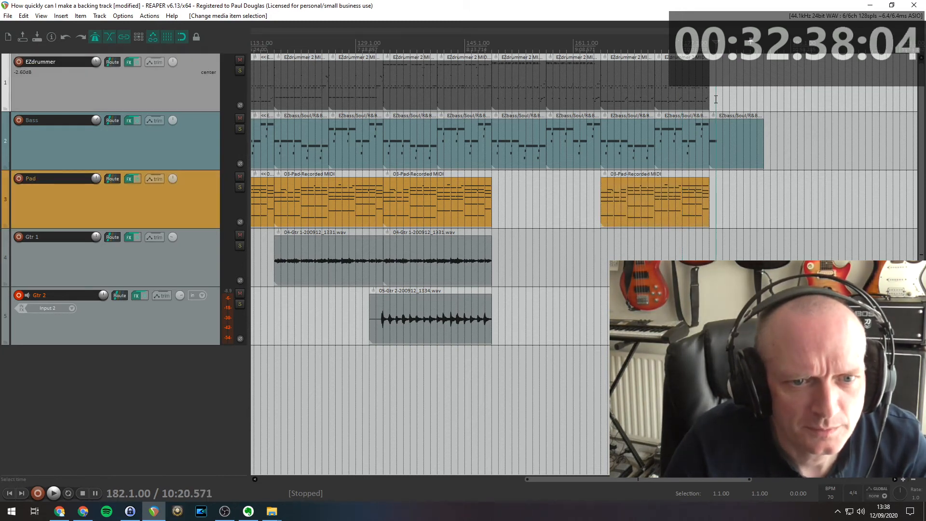
pyautogui.click(659, 79)
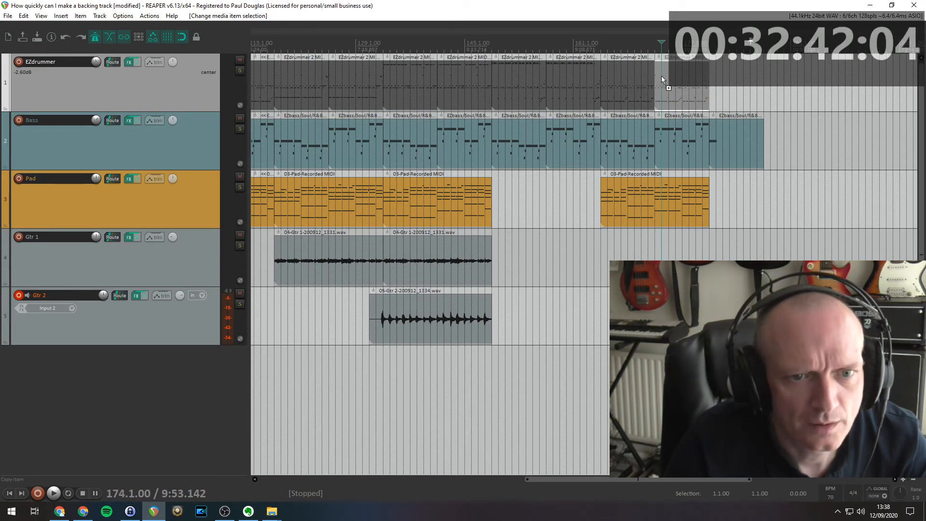
pyautogui.moveTo(662, 76); pyautogui.dragTo(719, 76)
# Delete every note in the copied drum item except the two opening hits at 181.1.00, and play the ending.
pyautogui.doubleClick(719, 77)
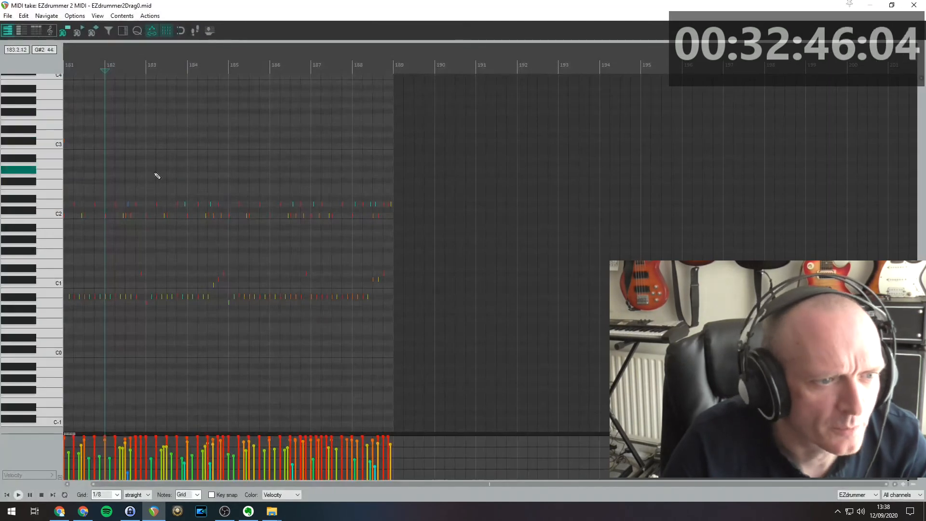
pyautogui.scroll(2, 118, 224)
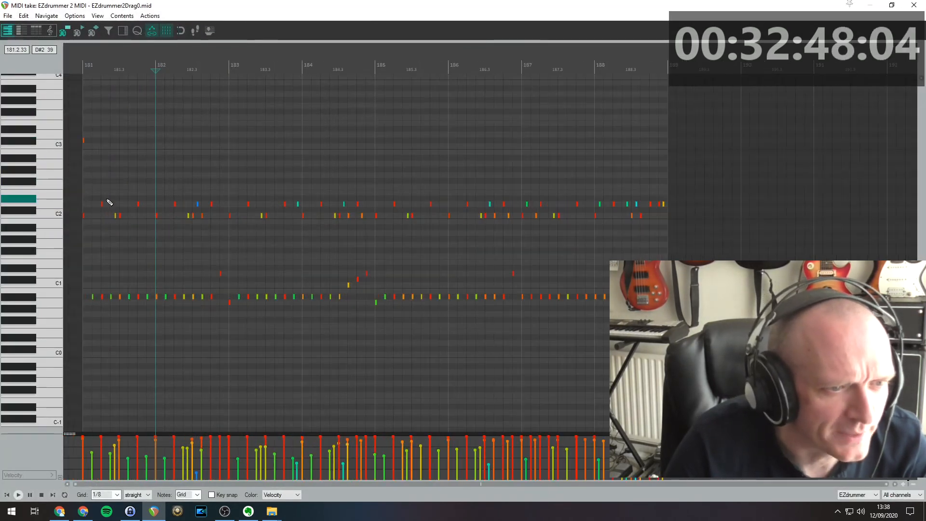
pyautogui.moveTo(92, 176); pyautogui.dragTo(709, 324)
pyautogui.press('Delete')
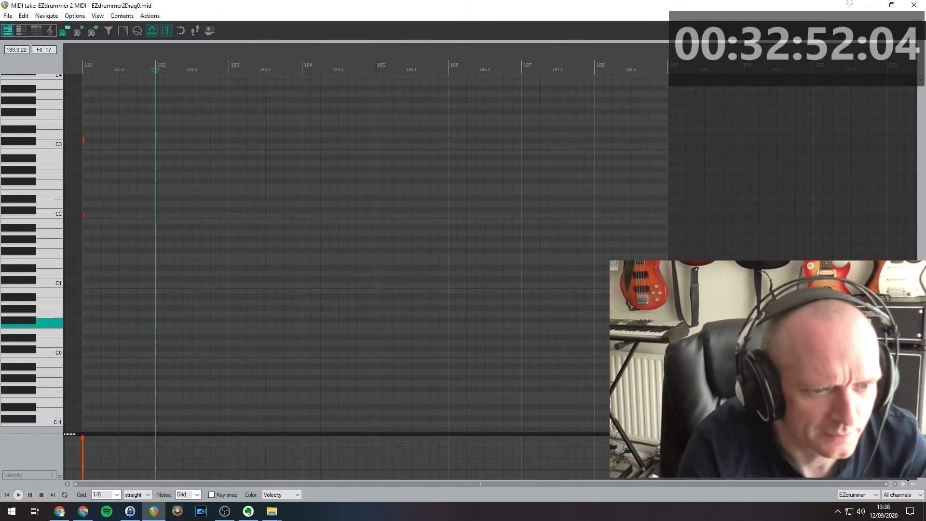
pyautogui.click(84, 69)
pyautogui.press('space')
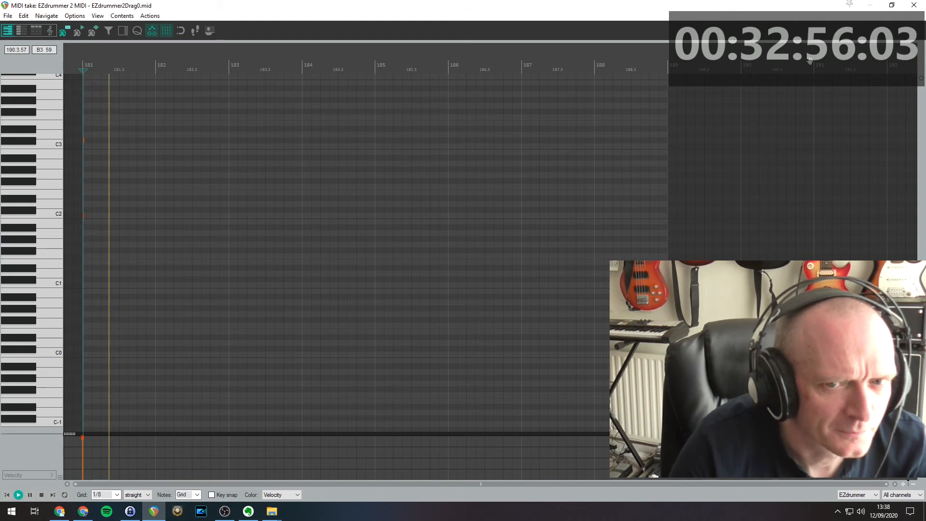
pyautogui.press('space')
pyautogui.press('Escape')
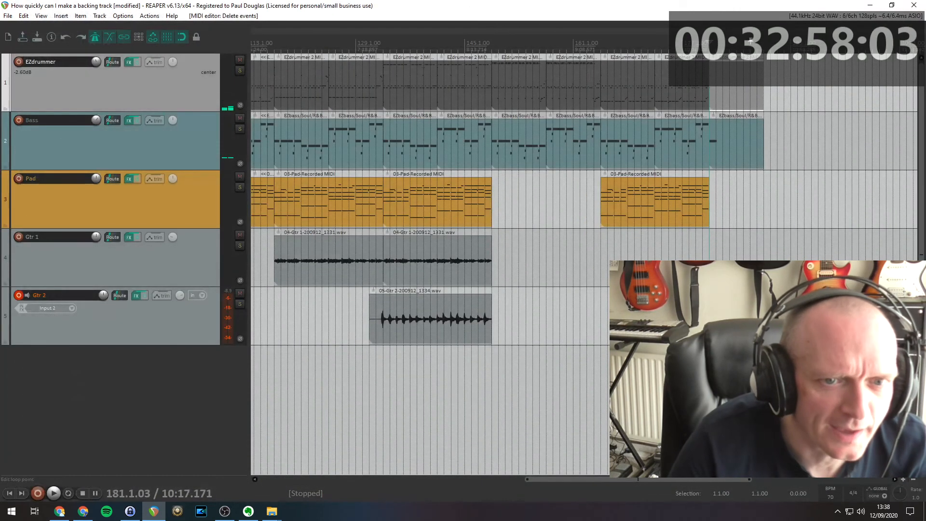
# Listen to the ending at bar 181, show the full arrangement and save the project.
pyautogui.press('space')
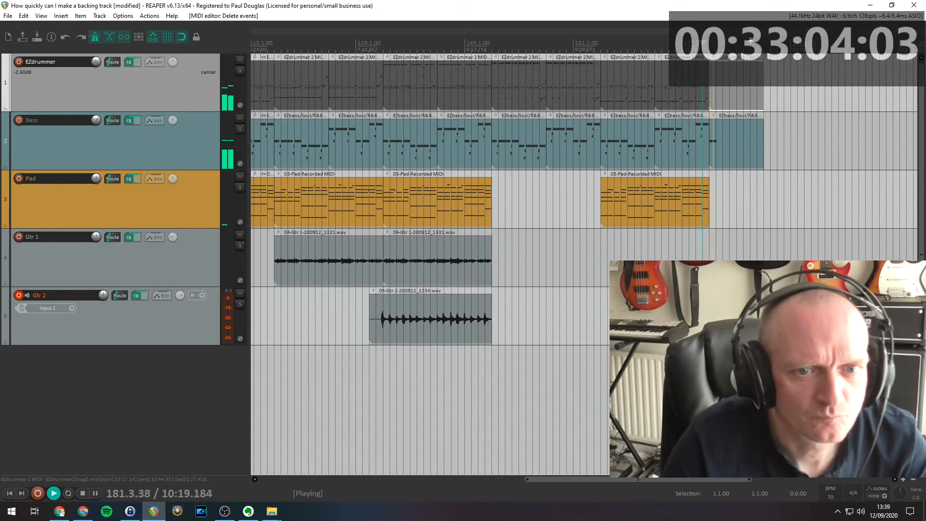
pyautogui.press('space')
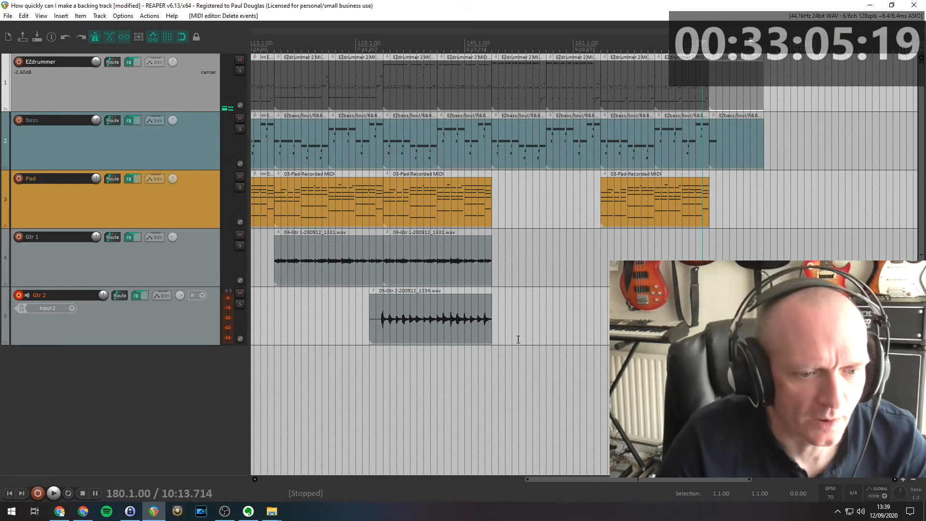
pyautogui.doubleClick(655, 480)
pyautogui.hotkey('ctrl', 's')
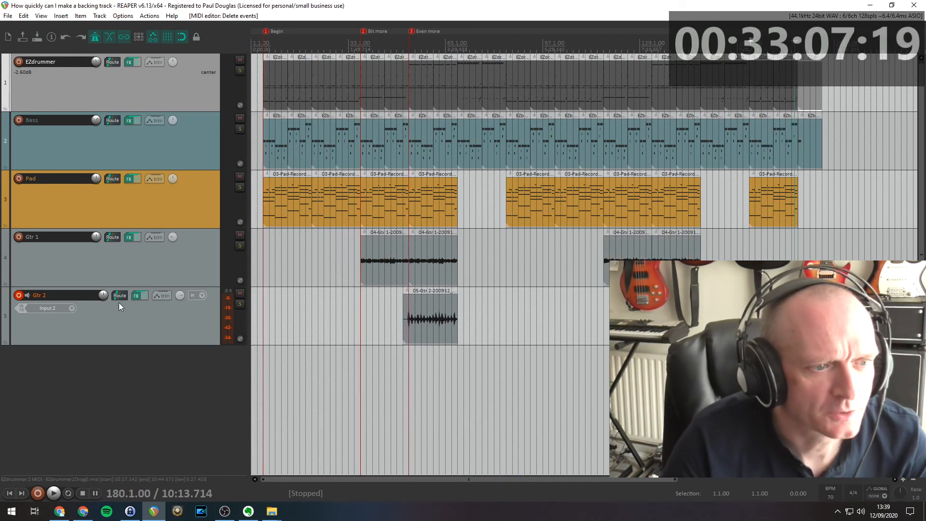
# Colour the Gtr 1 track dark teal from the REAPER v6 palette in the theme adjuster.
pyautogui.click(129, 262)
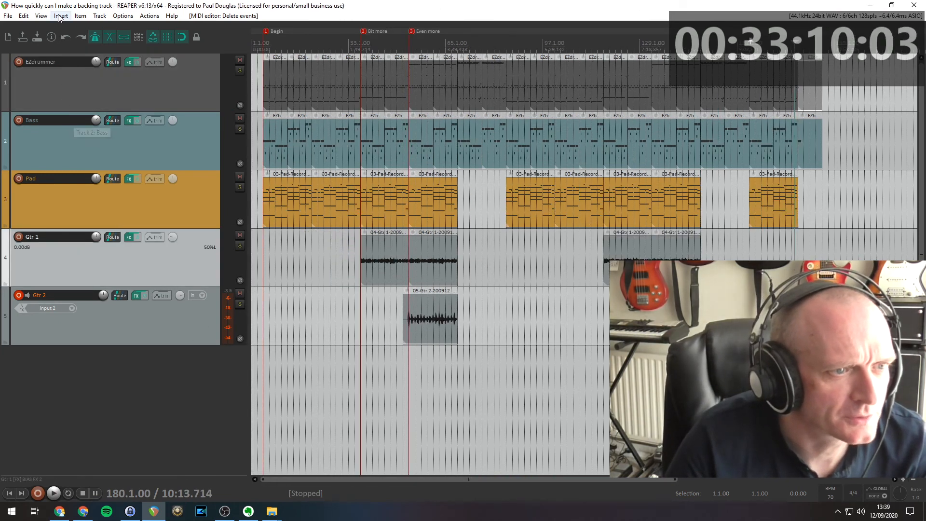
pyautogui.click(131, 17)
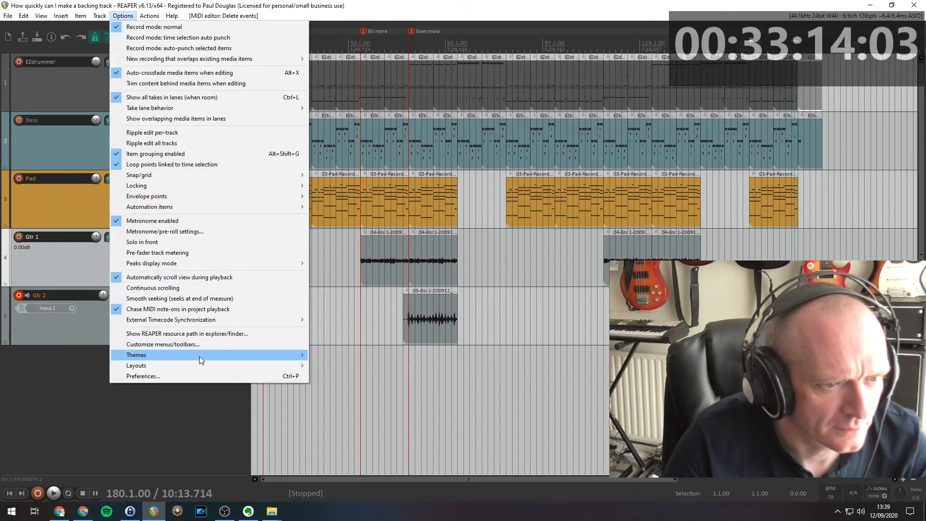
pyautogui.moveTo(198, 356)
pyautogui.click(310, 356)
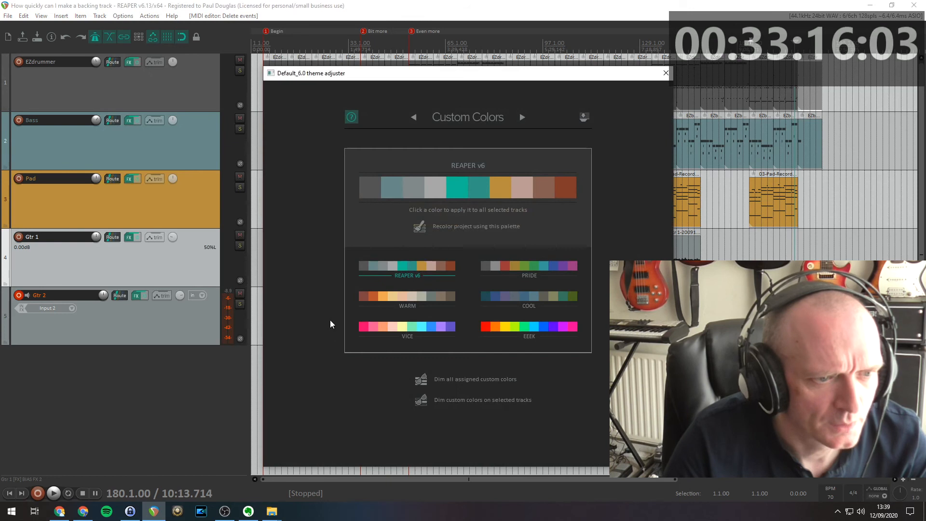
pyautogui.click(480, 197)
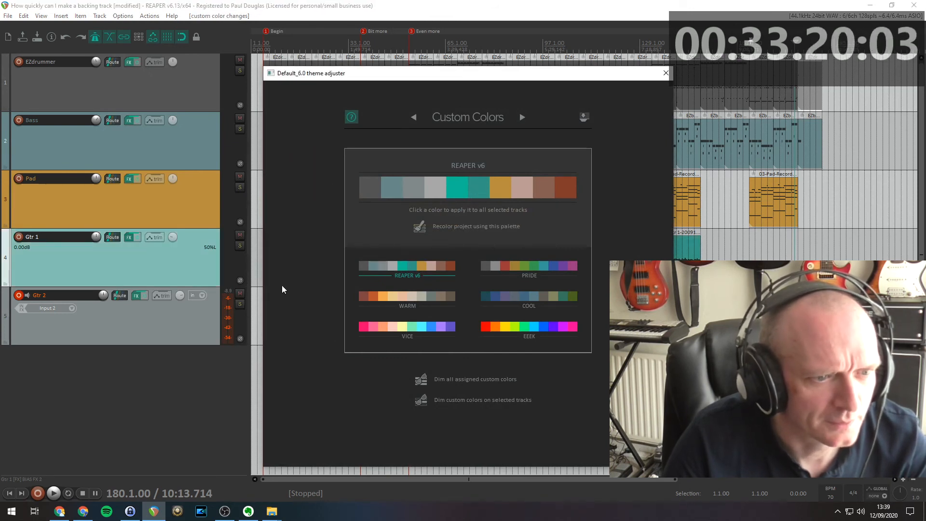
# Colour the Gtr 2 track bright teal from the same palette and close the theme adjuster.
pyautogui.click(189, 328)
pyautogui.click(460, 187)
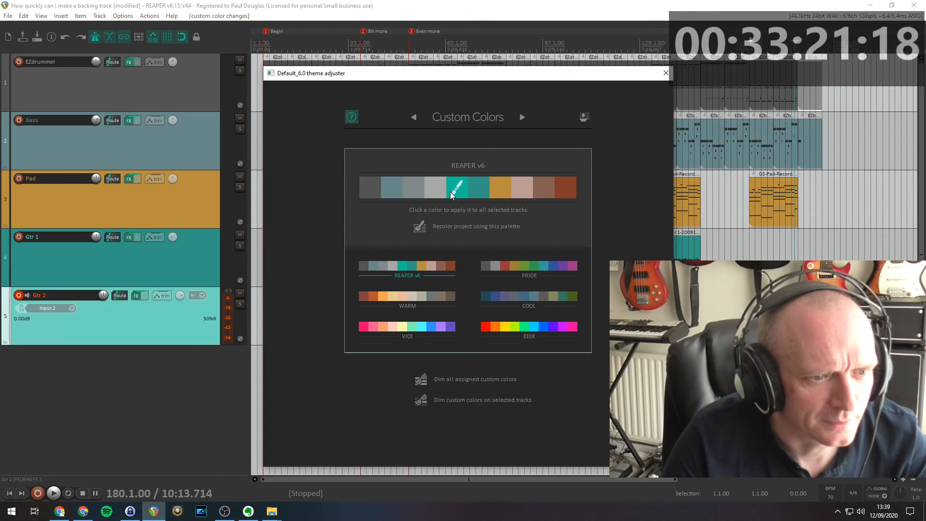
pyautogui.click(201, 401)
pyautogui.click(666, 74)
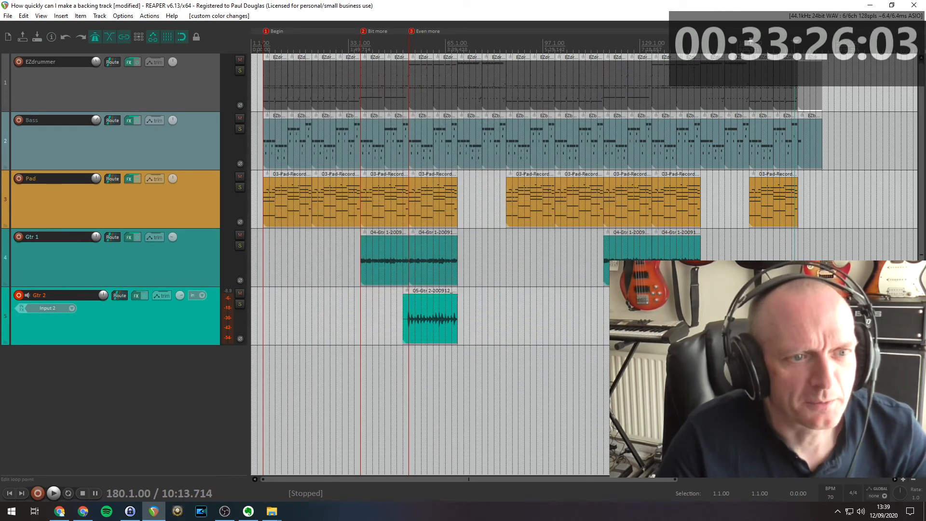
# Set the playback start at 5.1.00 and show the mixer as a narrower window with the master channel in view.
pyautogui.click(264, 44)
pyautogui.hotkey('ctrl', 'm')
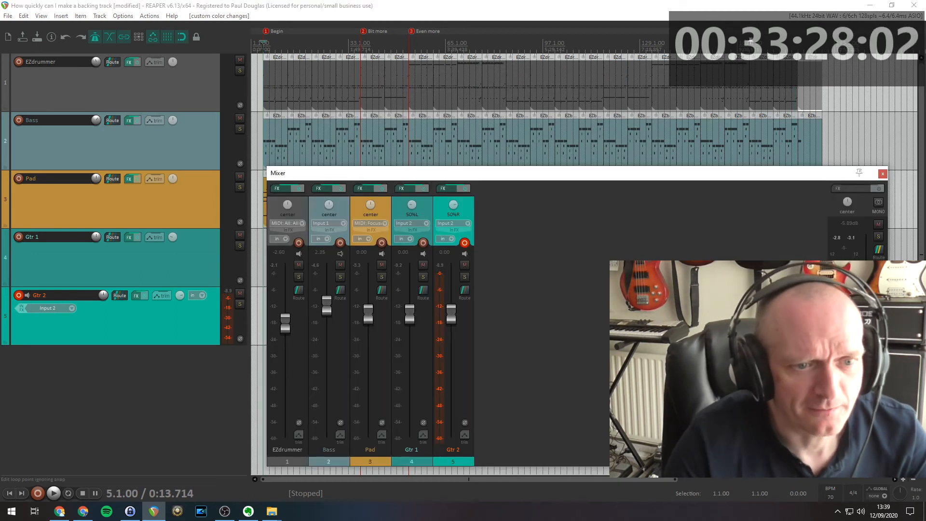
pyautogui.moveTo(886, 314); pyautogui.dragTo(612, 314)
pyautogui.moveTo(508, 181); pyautogui.dragTo(653, 179)
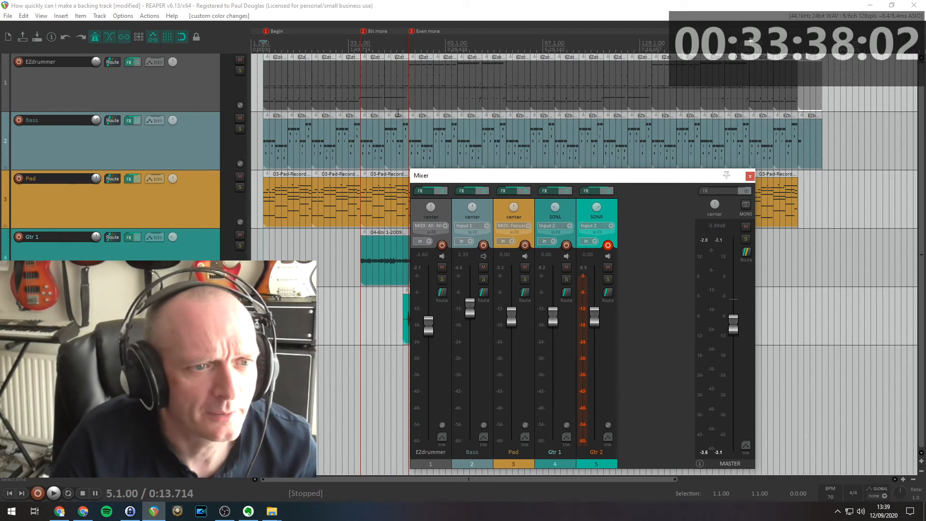
# While the opening section plays, raise the Bass volume to 6.91 dB and lower the Pad volume to -3.78 dB.
pyautogui.press('space')
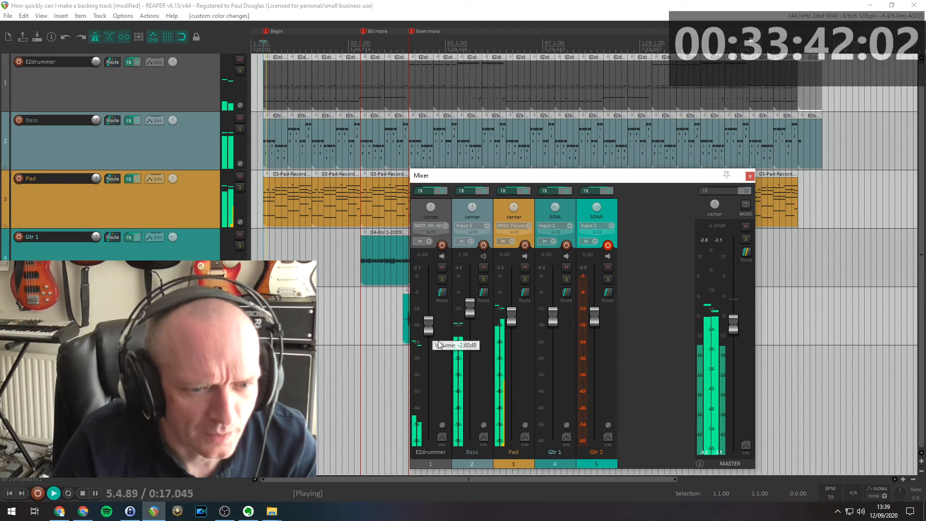
pyautogui.moveTo(468, 313); pyautogui.dragTo(468, 297)
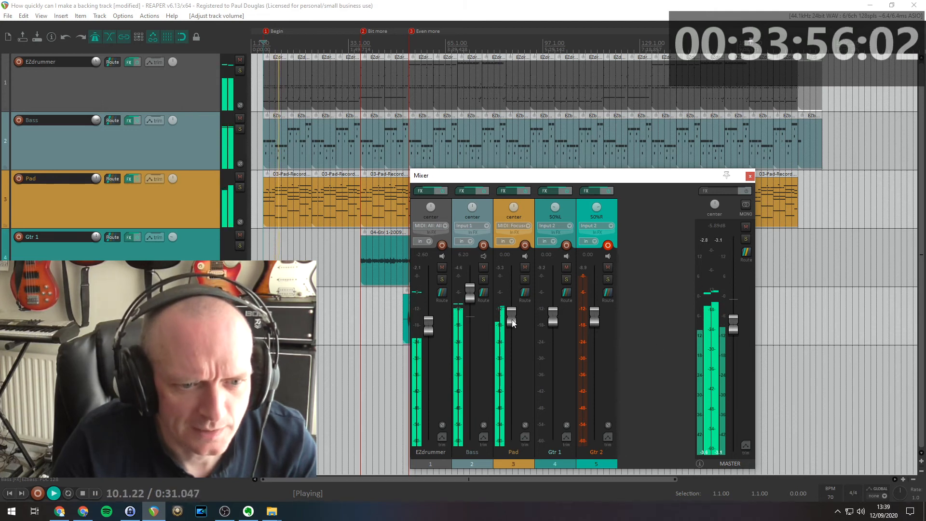
pyautogui.moveTo(512, 318)
pyautogui.moveTo(511, 317); pyautogui.dragTo(512, 323)
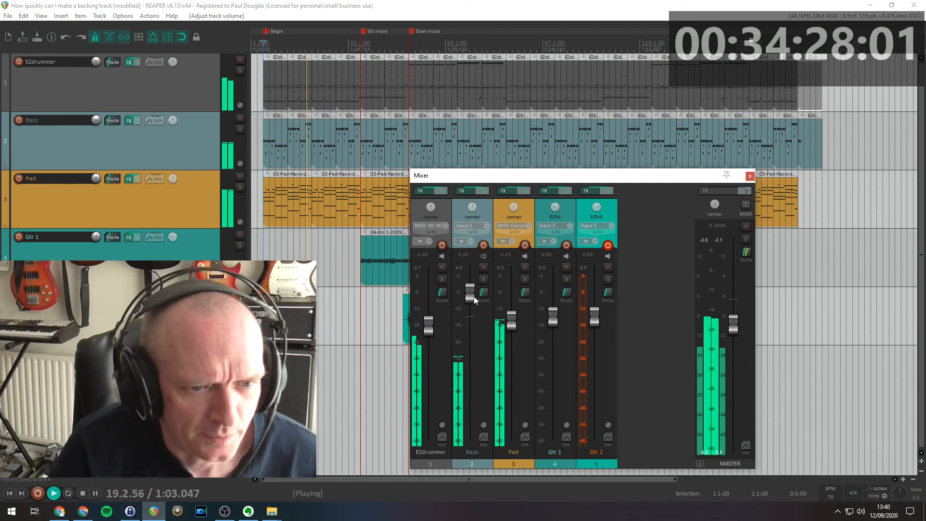
pyautogui.moveTo(470, 292); pyautogui.dragTo(471, 289)
pyautogui.moveTo(513, 320)
pyautogui.mouseDown()
pyautogui.moveTo(514, 359)
pyautogui.moveTo(514, 329)
pyautogui.mouseUp()
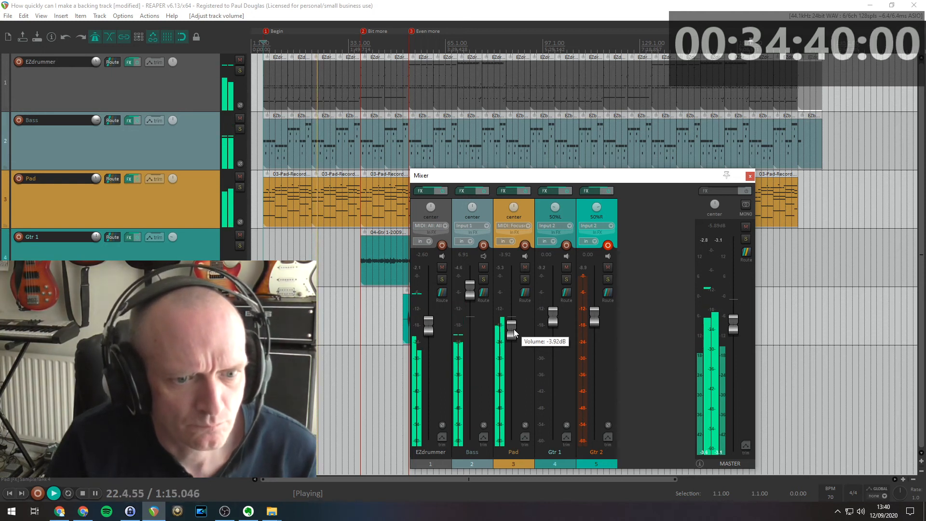
pyautogui.moveTo(514, 329); pyautogui.dragTo(514, 328)
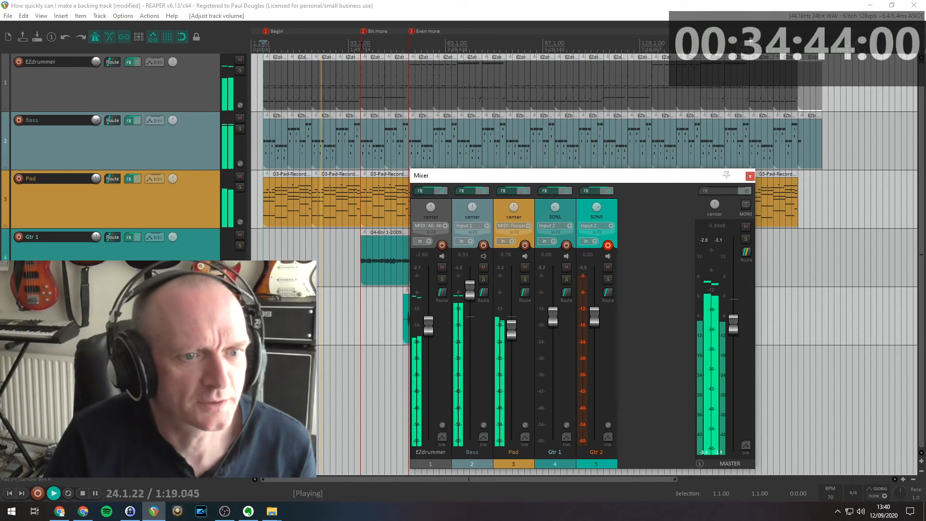
# Play from the Bit more marker, lower the Gtr 1 volume to -3.04 dB and switch off the metronome.
pyautogui.click(361, 42)
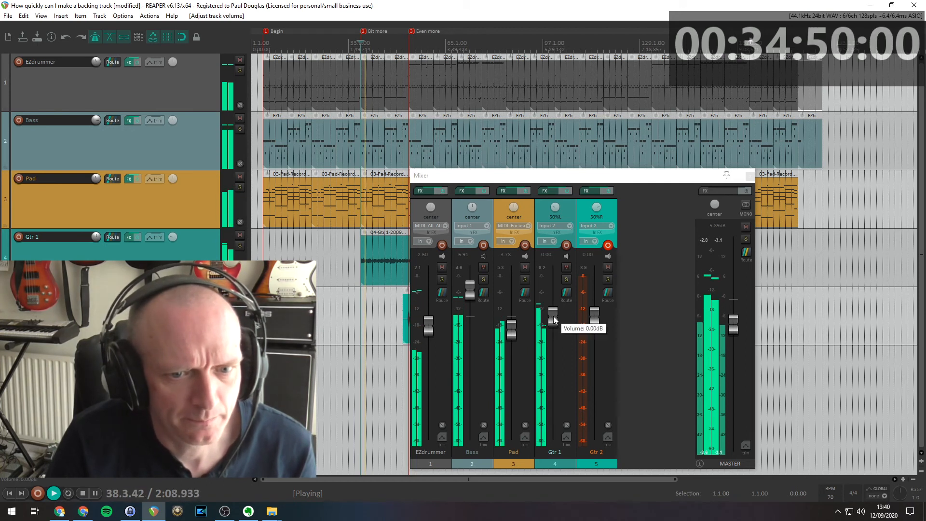
pyautogui.moveTo(554, 317)
pyautogui.mouseDown()
pyautogui.moveTo(553, 347)
pyautogui.moveTo(554, 330)
pyautogui.mouseUp()
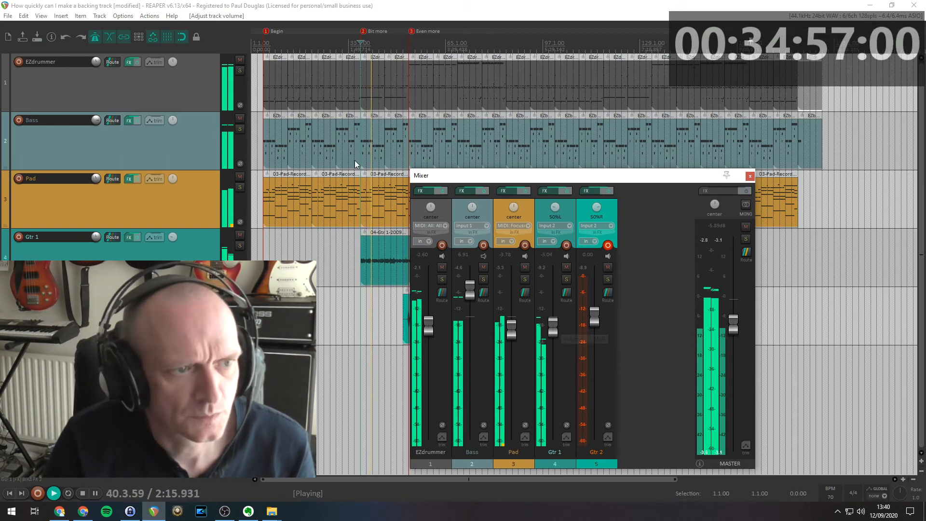
pyautogui.click(96, 39)
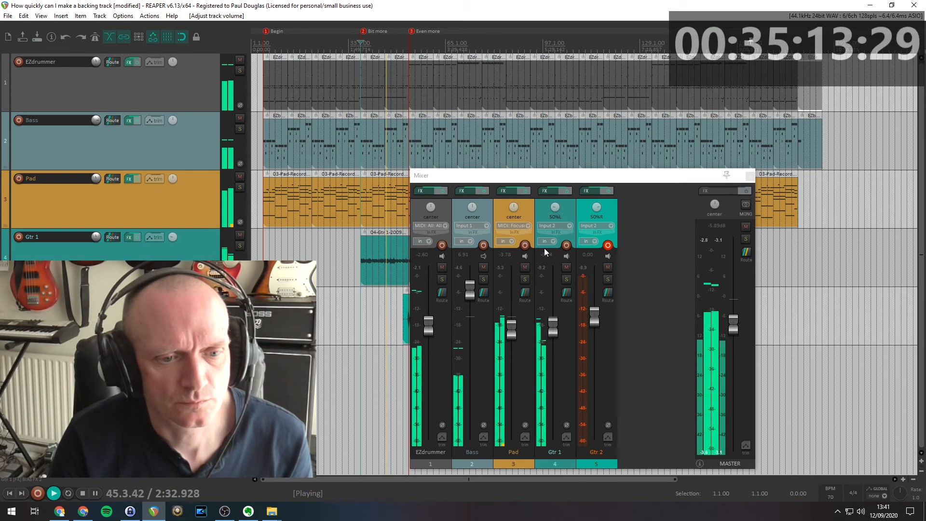
# Lower the Pad volume to -4.37 dB and the Gtr 1 volume to -3.33 dB.
pyautogui.click(512, 329)
pyautogui.moveTo(513, 329); pyautogui.dragTo(513, 334)
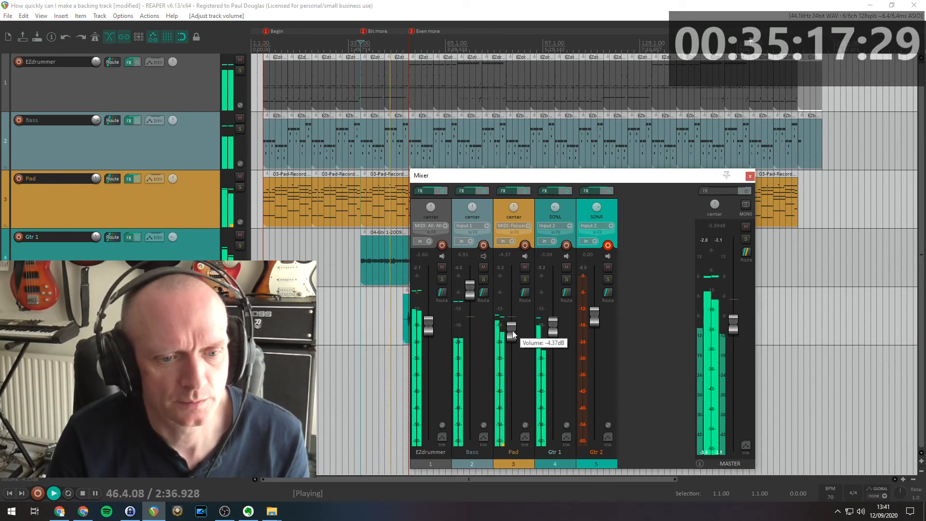
pyautogui.moveTo(554, 330)
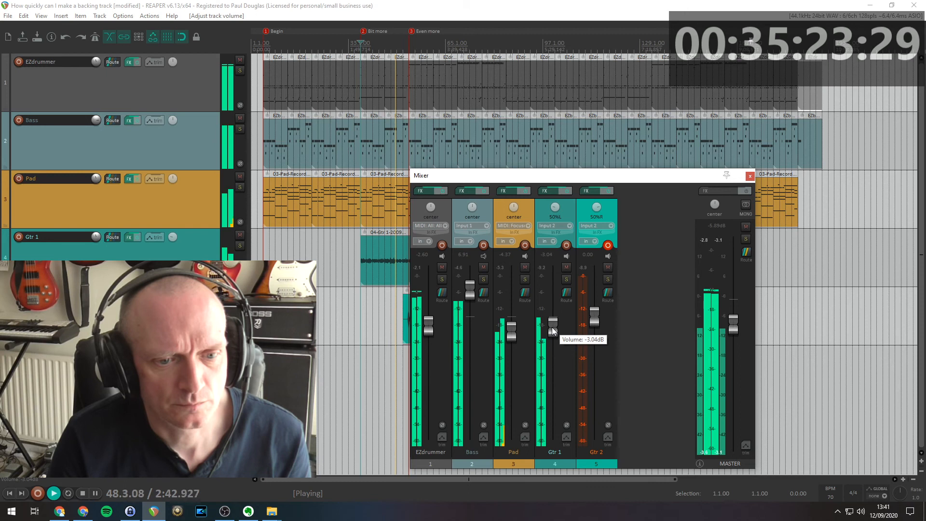
pyautogui.scroll(-1, 554, 330)
pyautogui.scroll(-1, 554, 331)
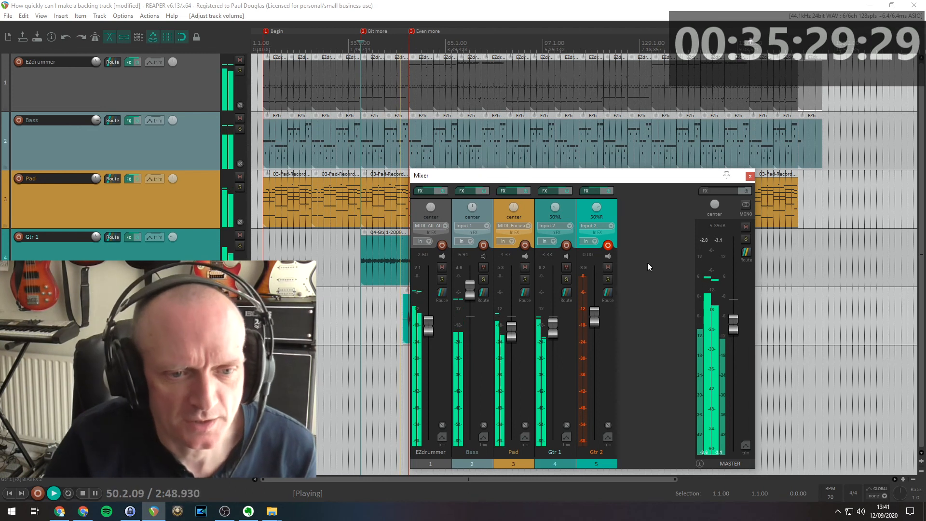
# Disarm Gtr 2 for recording, lower its volume to -3.24 dB and stop playback.
pyautogui.moveTo(597, 319)
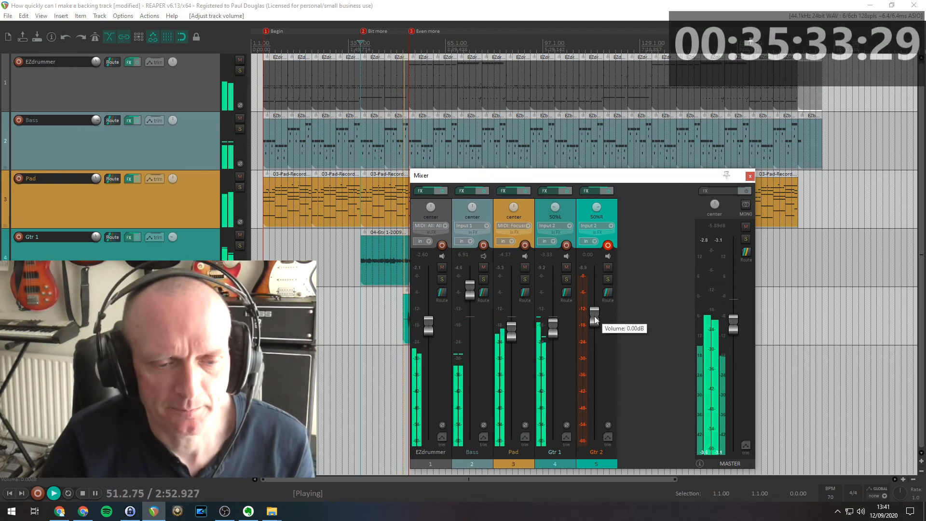
pyautogui.click(608, 246)
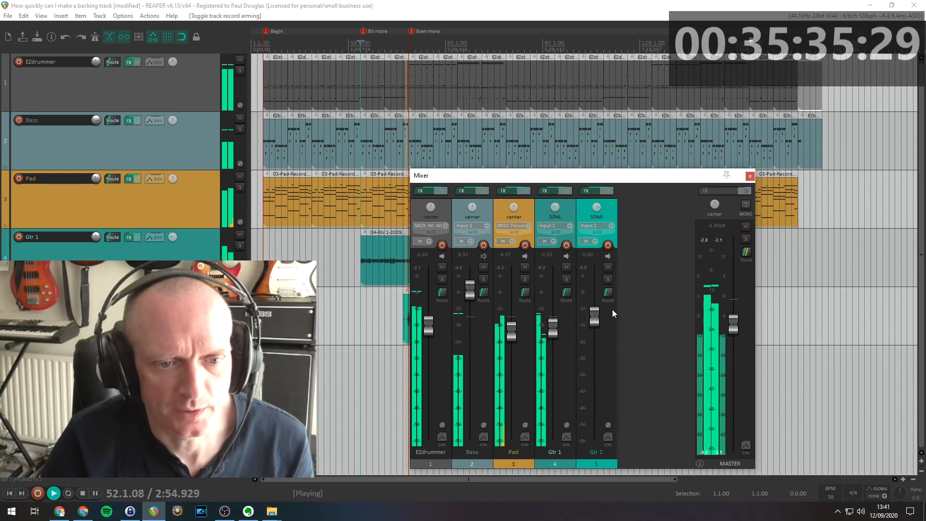
pyautogui.moveTo(594, 316)
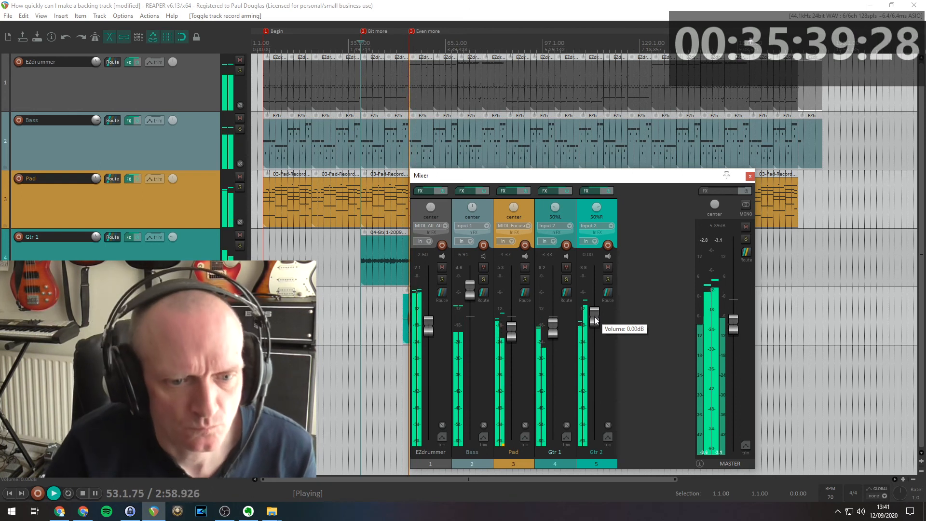
pyautogui.moveTo(596, 320); pyautogui.dragTo(597, 333)
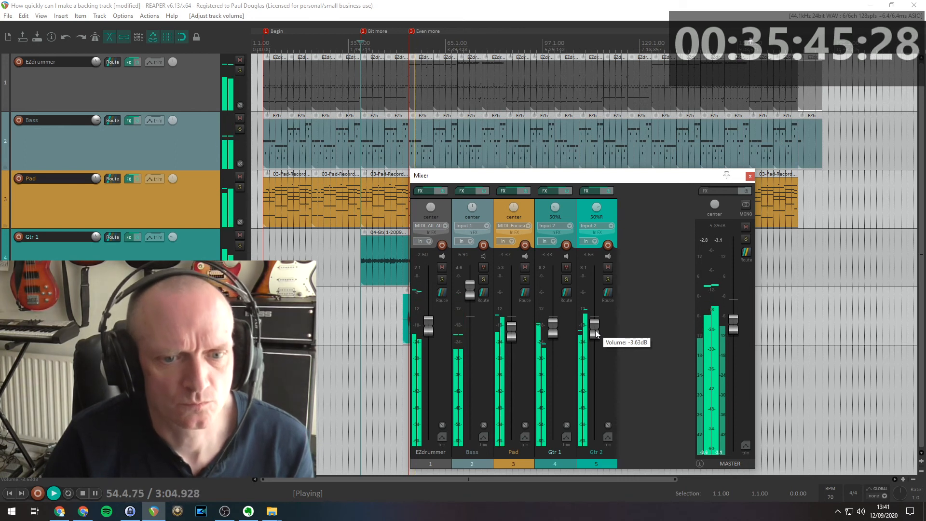
pyautogui.moveTo(596, 333); pyautogui.dragTo(596, 332)
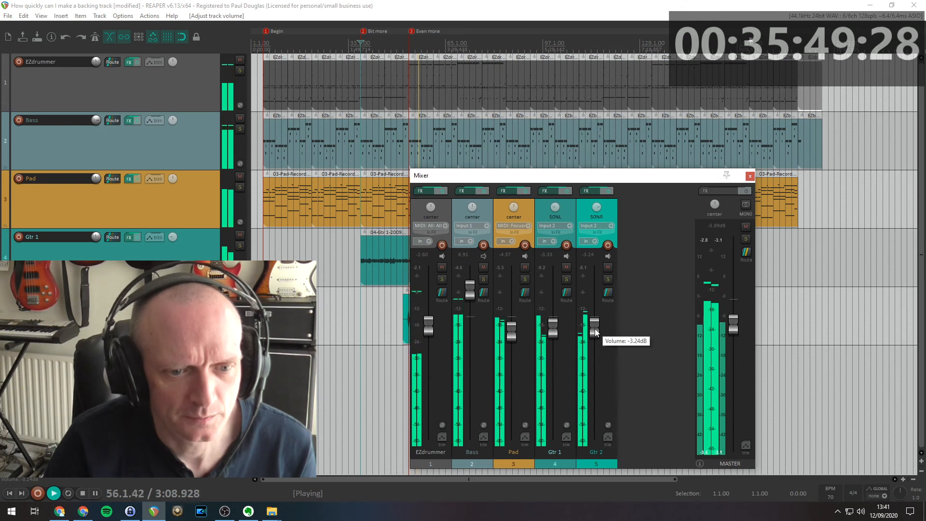
pyautogui.press('space')
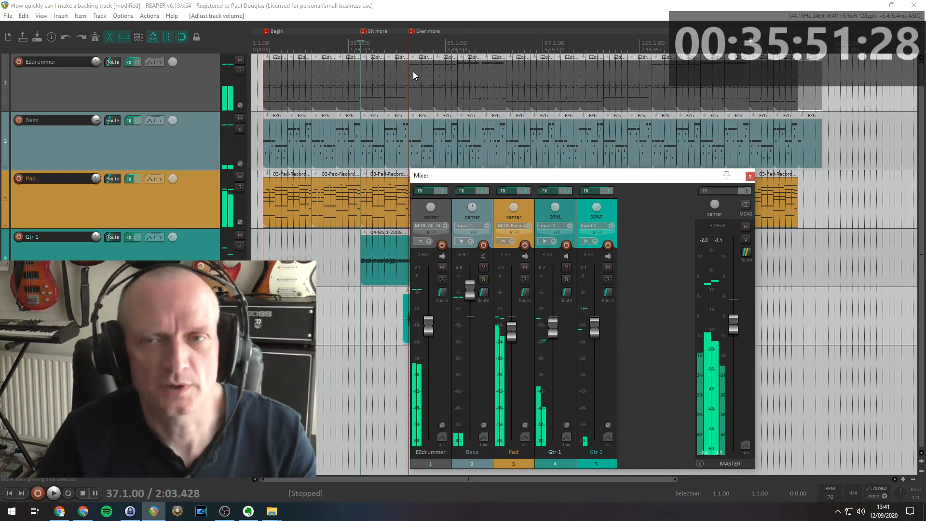
# Listen to the mix from just before the Even more marker and from bar 65, moving the mixer clear of the guitar items.
pyautogui.click(404, 72)
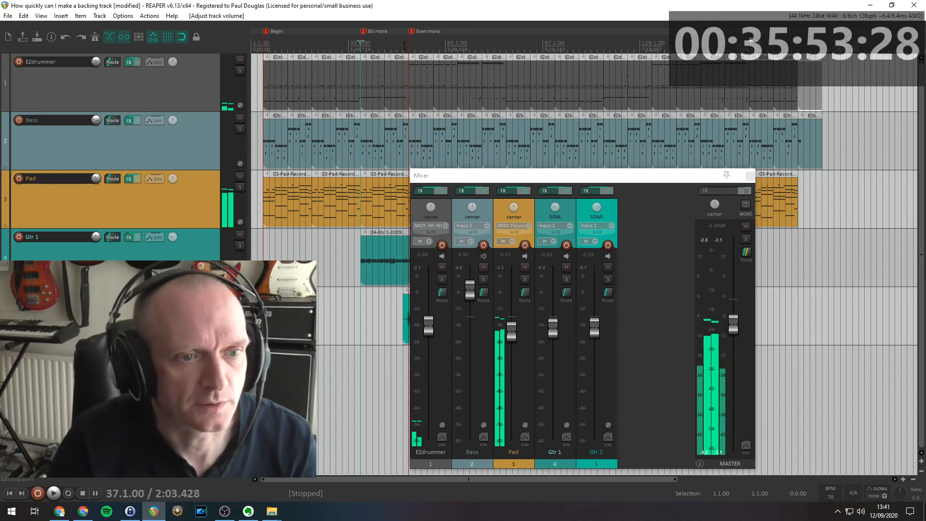
pyautogui.press('space')
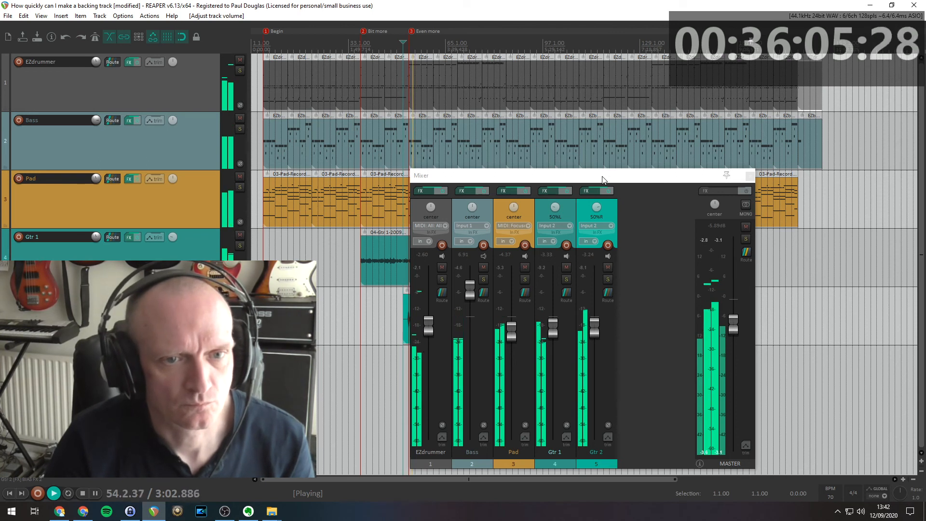
pyautogui.moveTo(603, 180); pyautogui.dragTo(698, 117)
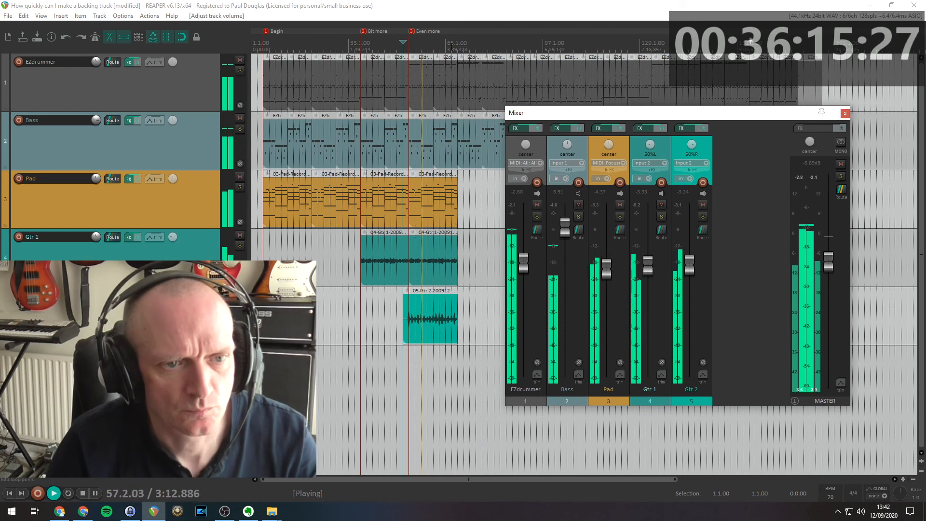
pyautogui.click(450, 45)
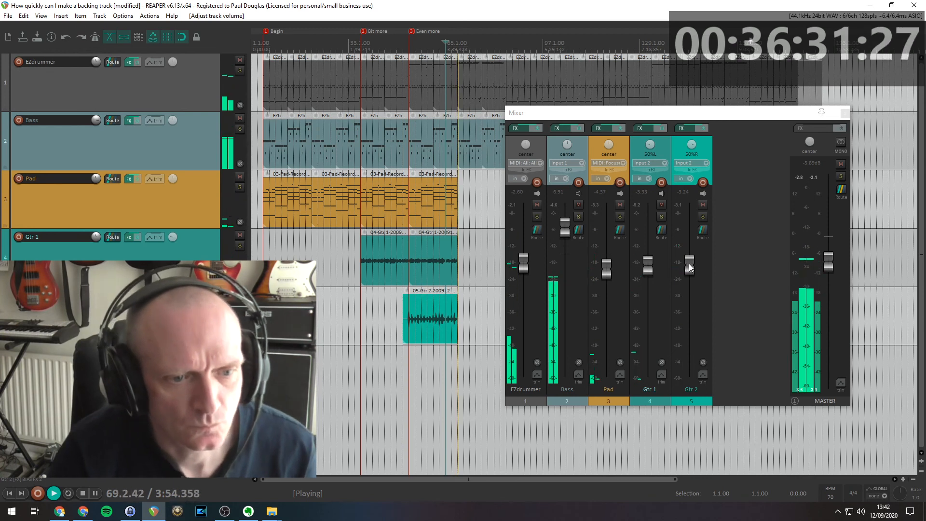
# Lower the Gtr 2 volume to -3.82 dB and listen to the mix from bar 61.
pyautogui.moveTo(690, 265)
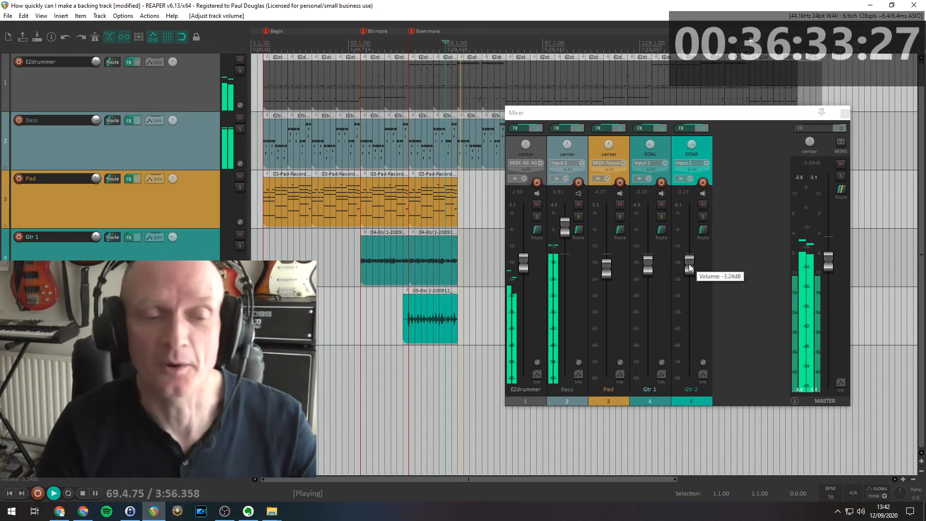
pyautogui.moveTo(689, 265); pyautogui.dragTo(689, 265)
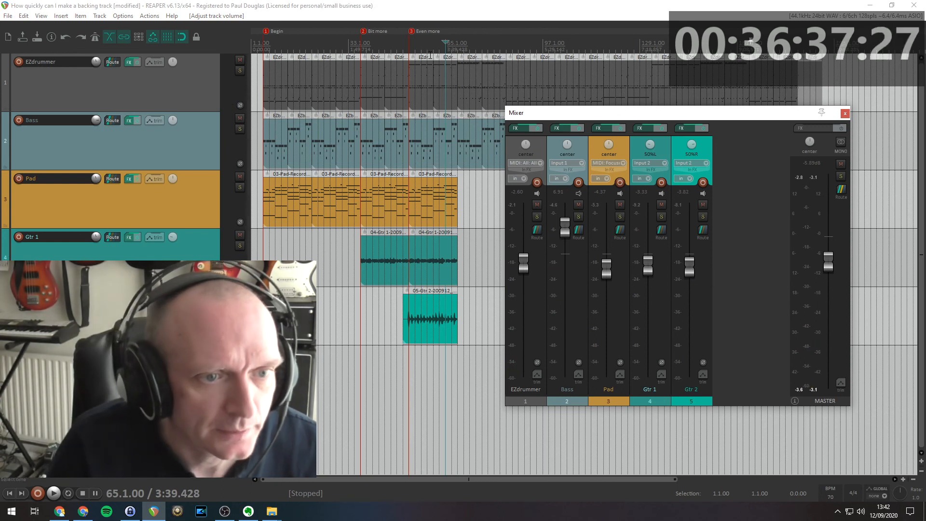
pyautogui.click(433, 49)
pyautogui.press('space')
pyautogui.press('space')
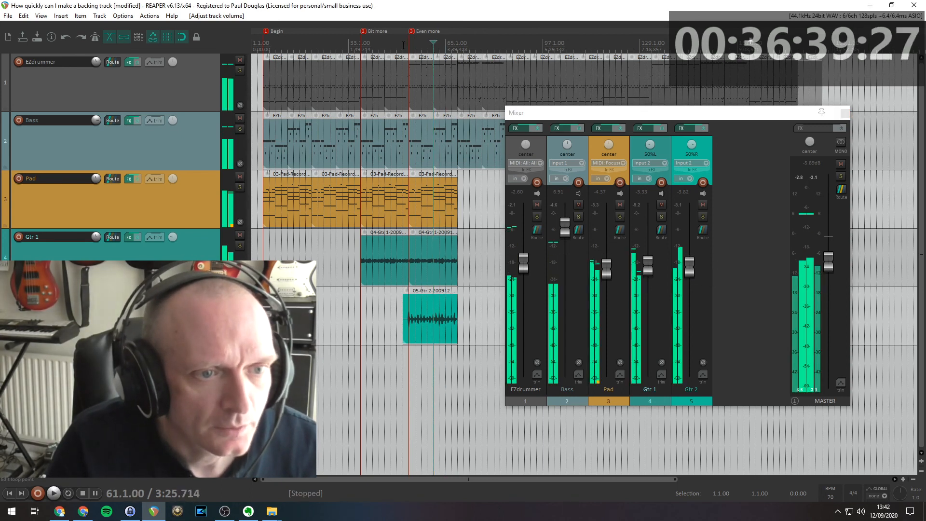
# Listen to the mix from just before the Even more marker, lower the Gtr 2 volume to -4.12 dB, and reset the master peak readout.
pyautogui.click(403, 45)
pyautogui.press('space')
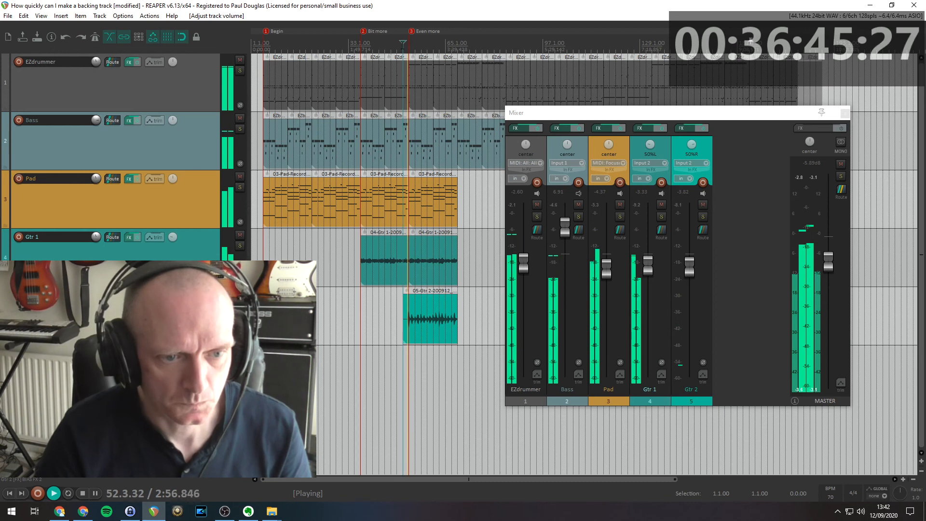
pyautogui.click(810, 178)
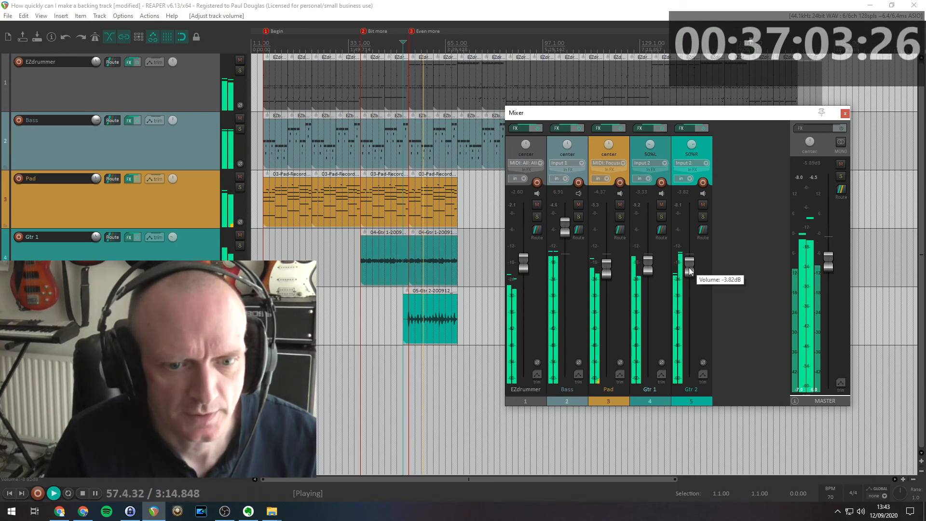
pyautogui.scroll(-1, 689, 272)
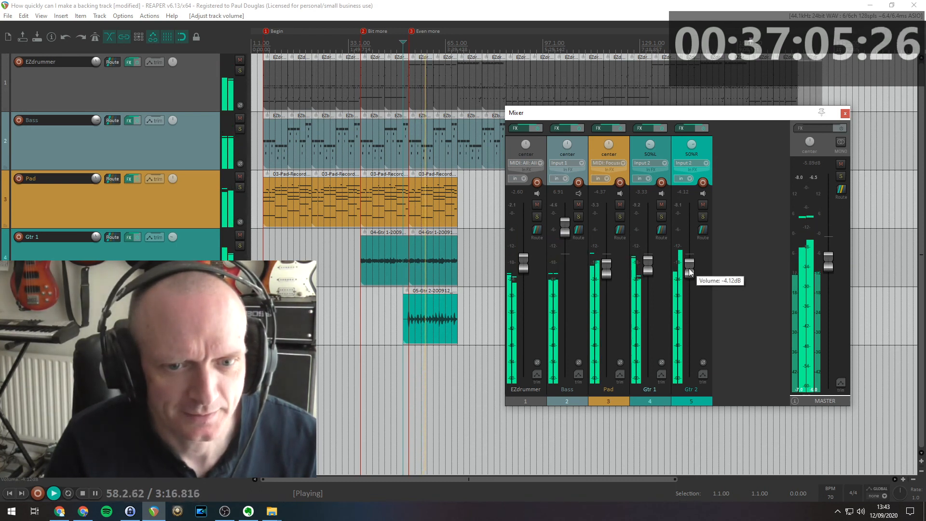
pyautogui.click(807, 178)
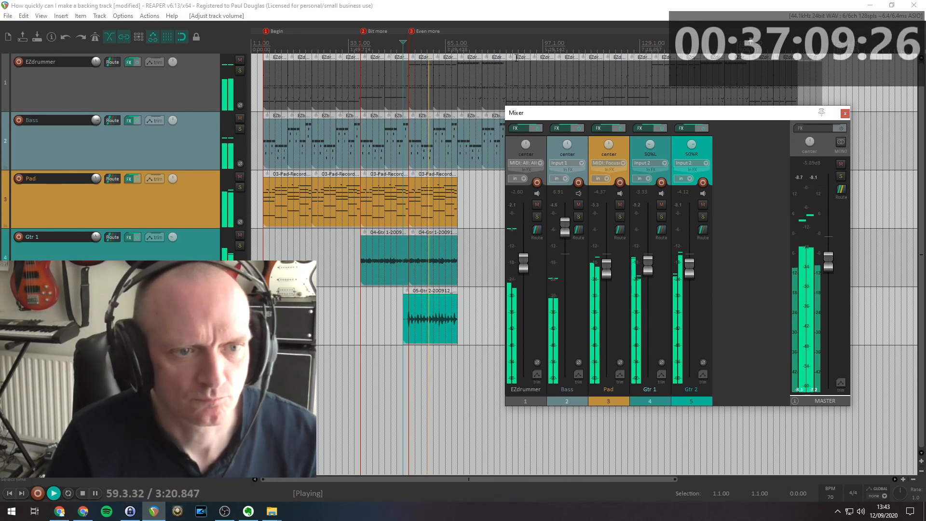
# Listen to the mix from bar 67, stop playback, and close the mixer.
pyautogui.click(452, 43)
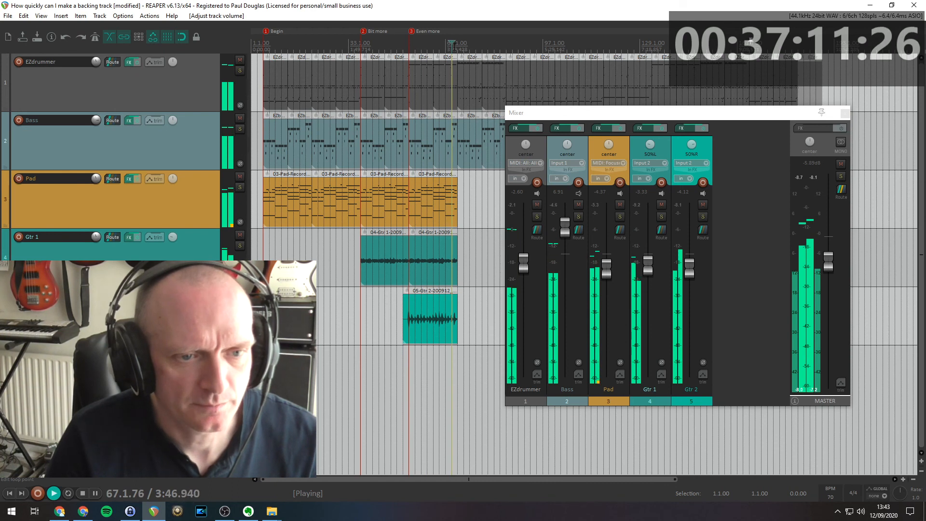
pyautogui.moveTo(792, 112); pyautogui.dragTo(827, 182)
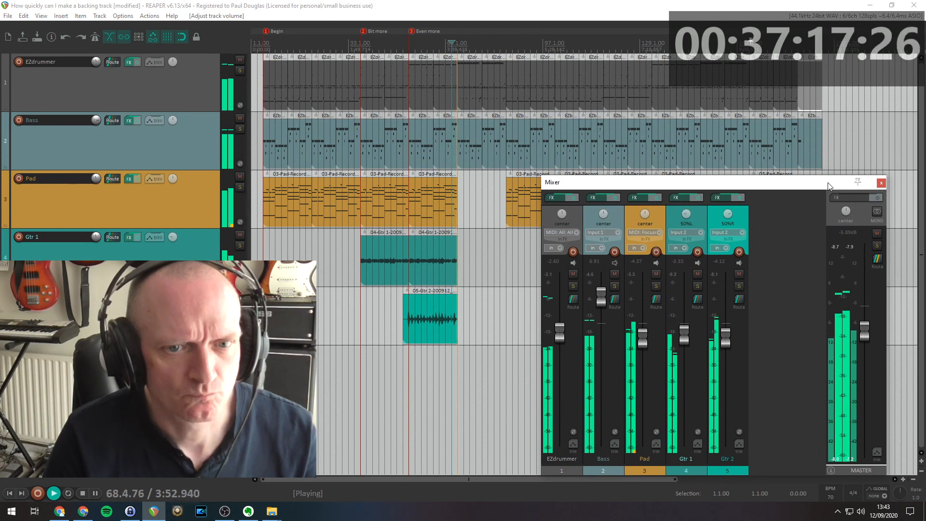
pyautogui.press('space')
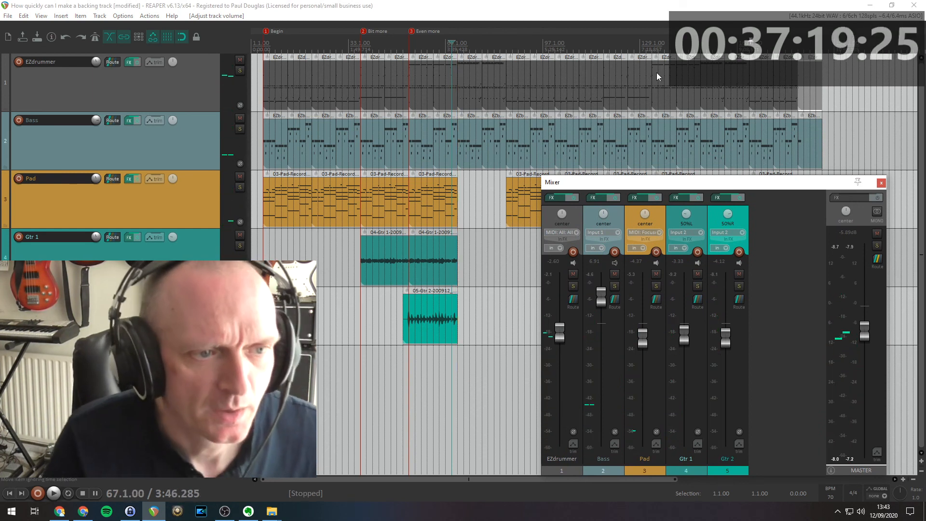
pyautogui.click(622, 44)
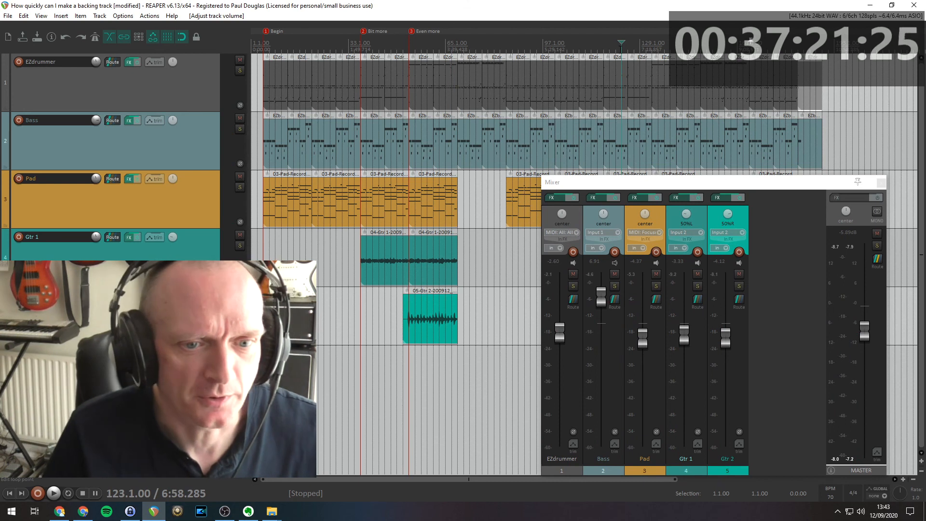
pyautogui.click(883, 183)
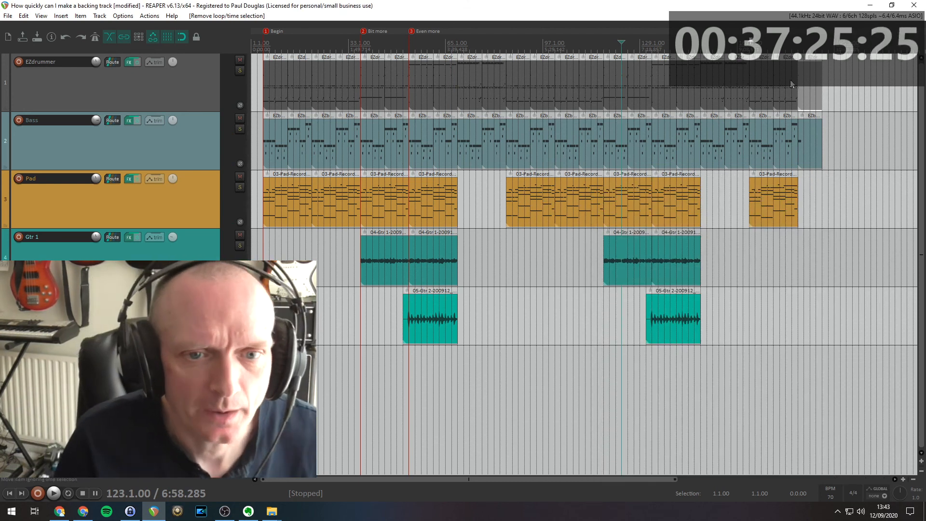
pyautogui.click(823, 52)
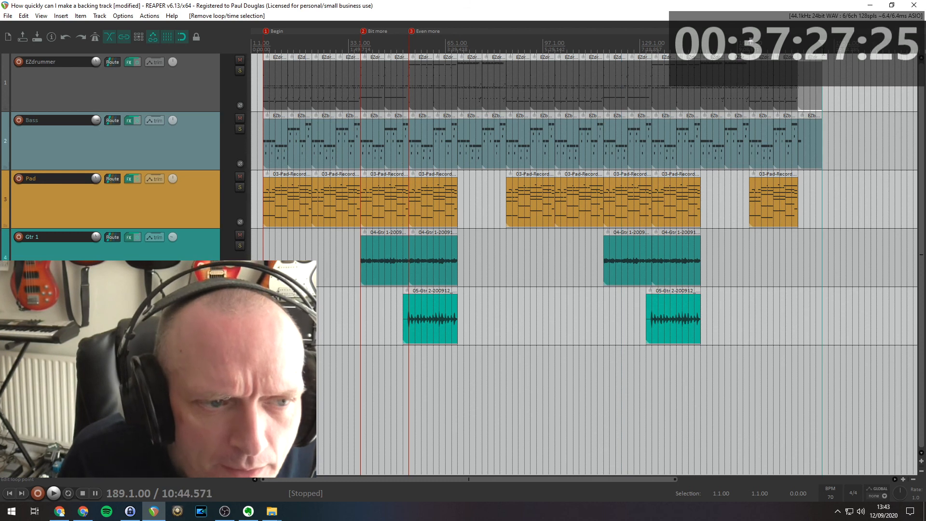
pyautogui.moveTo(265, 50); pyautogui.dragTo(324, 51)
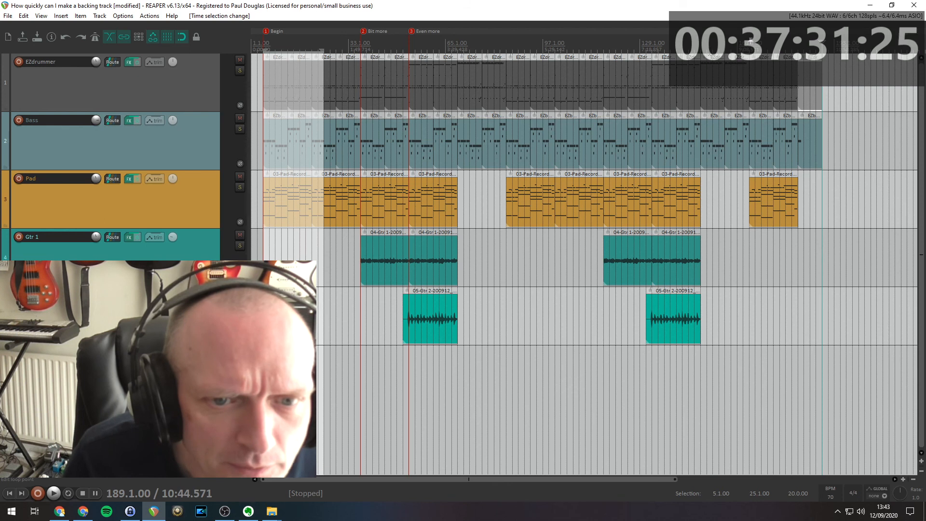
pyautogui.click(834, 50)
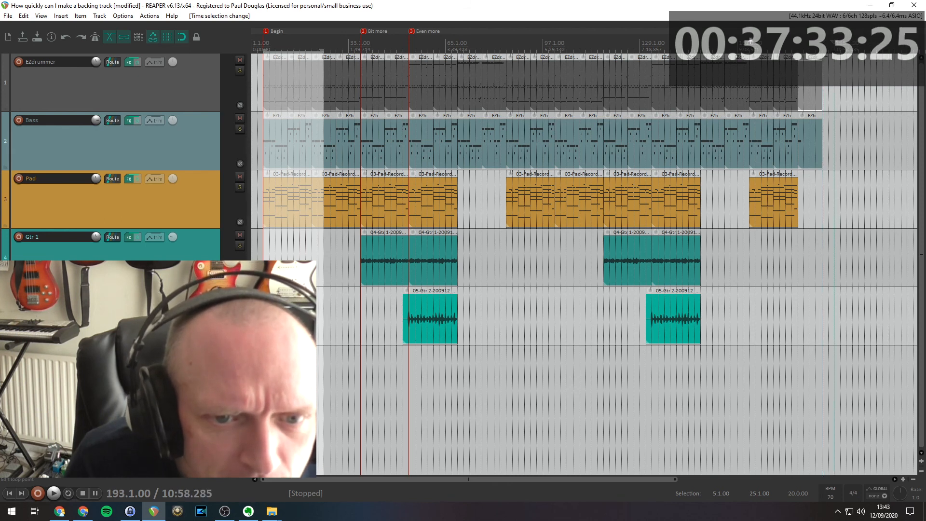
pyautogui.click(823, 52)
pyautogui.scroll(2, 824, 53)
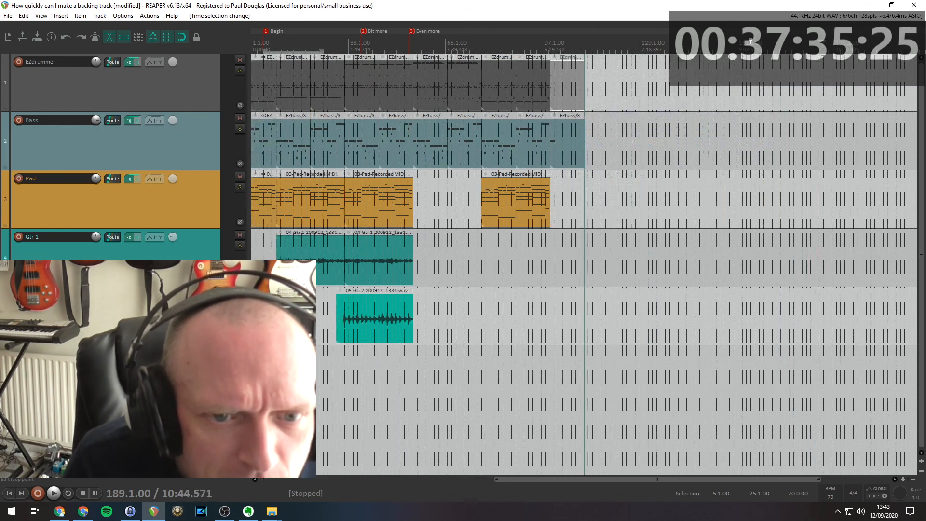
pyautogui.scroll(3, 751, 41)
pyautogui.scroll(1, 750, 41)
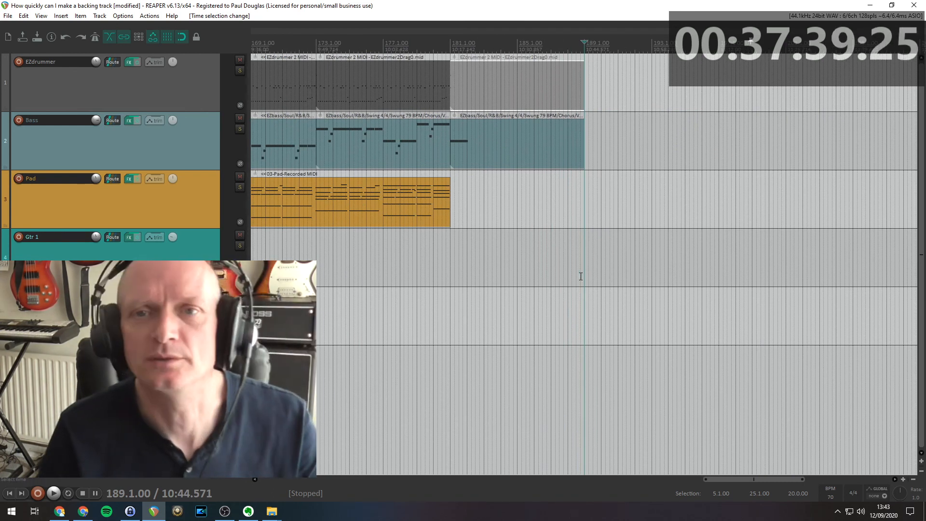
pyautogui.moveTo(754, 480); pyautogui.dragTo(325, 479)
pyautogui.scroll(-3, 325, 480)
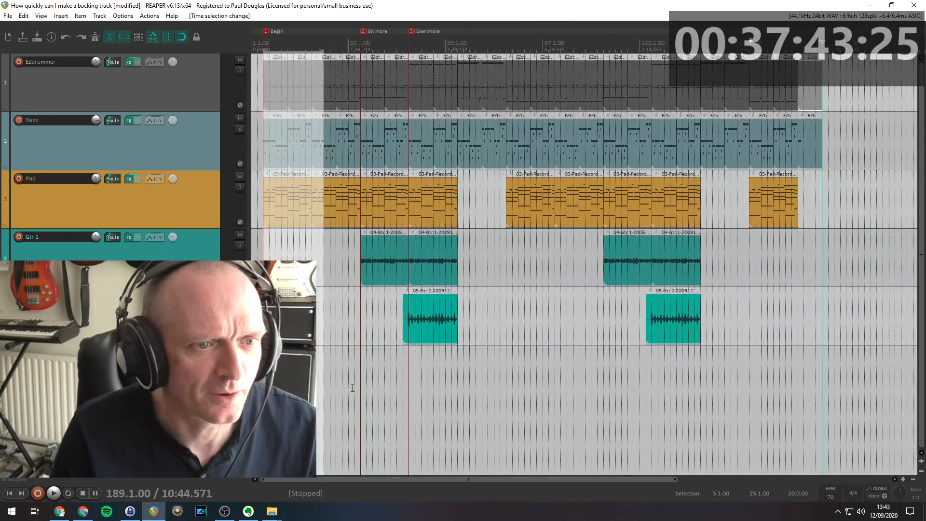
pyautogui.click(263, 44)
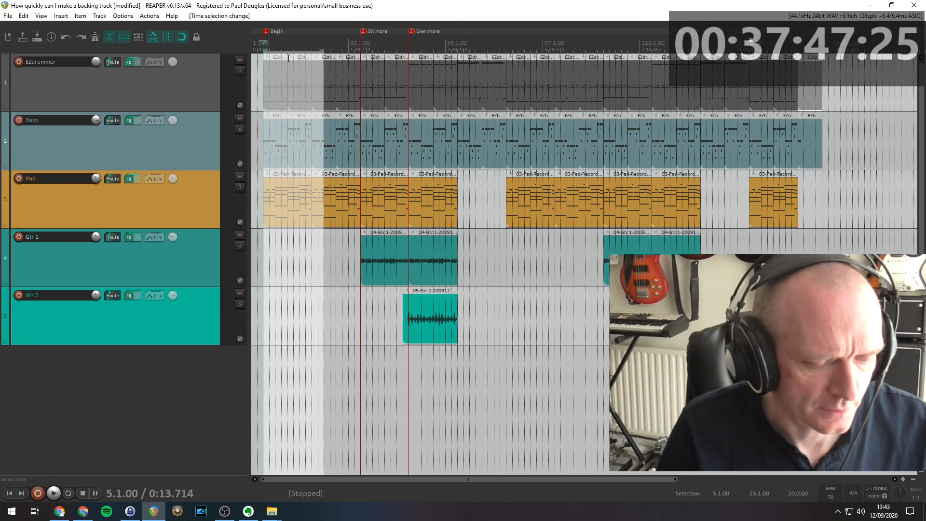
pyautogui.press('Escape')
pyautogui.hotkey('ctrl', 's')
pyautogui.click(7, 16)
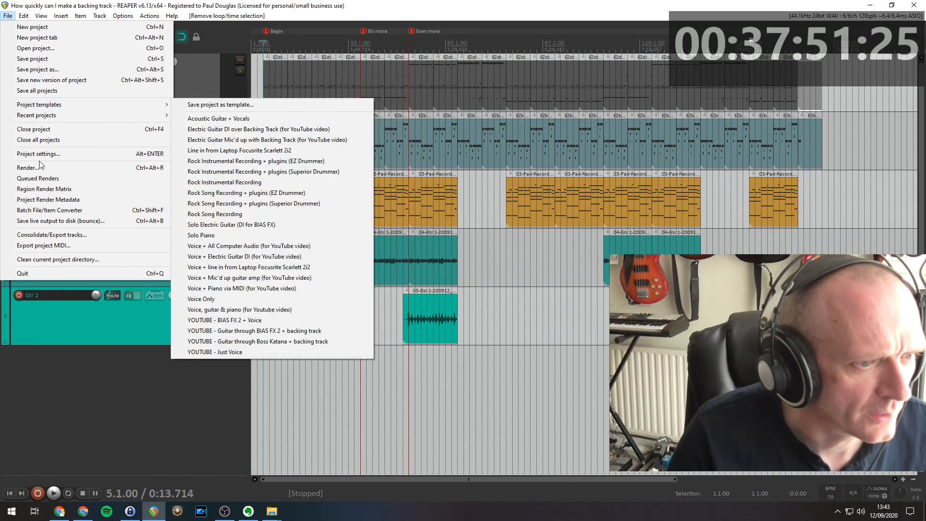
pyautogui.click(286, 7)
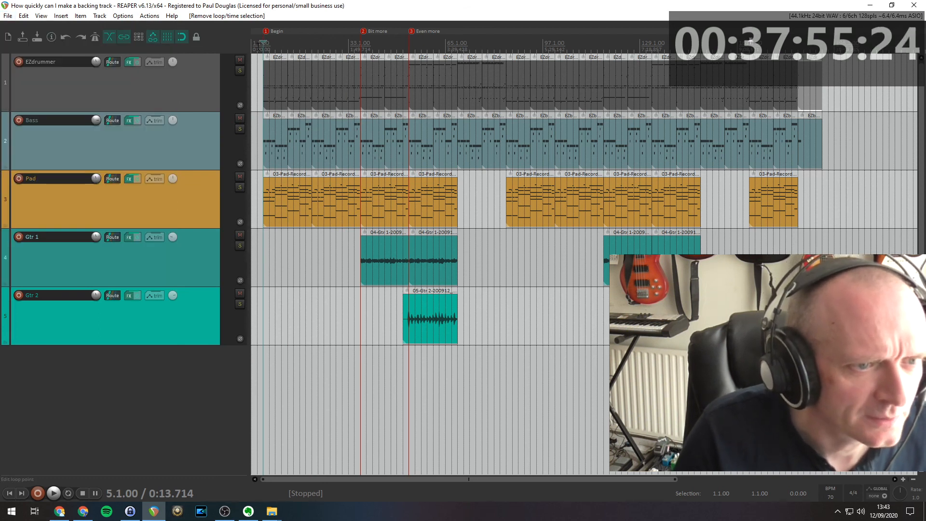
# Make a time selection from bar 3 to bar 185, checking the ending by playing from bar 181.
pyautogui.click(257, 43)
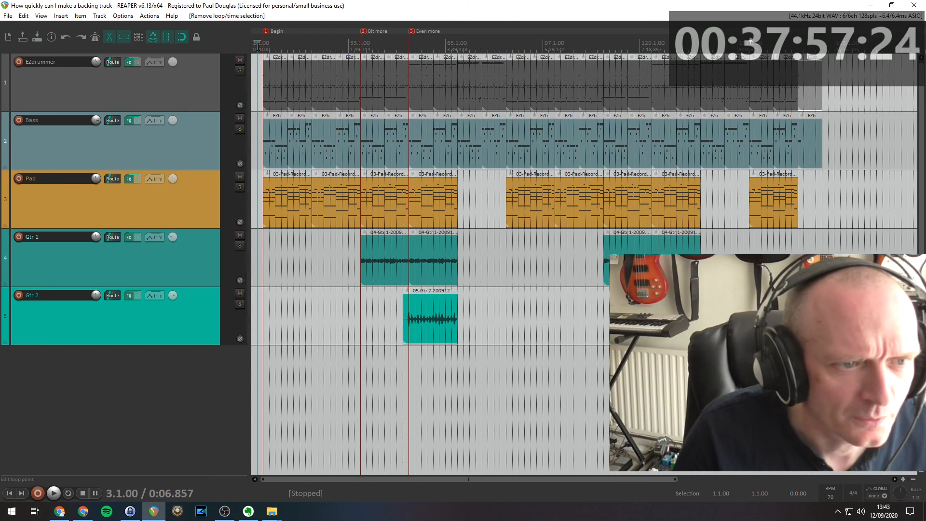
pyautogui.moveTo(257, 48)
pyautogui.mouseDown()
pyautogui.moveTo(890, 50)
pyautogui.moveTo(865, 51)
pyautogui.mouseUp()
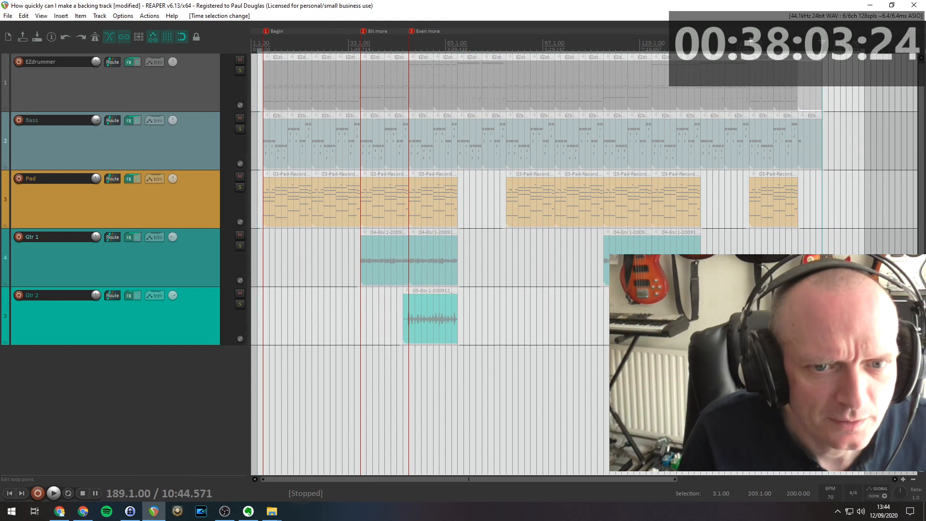
pyautogui.press('space')
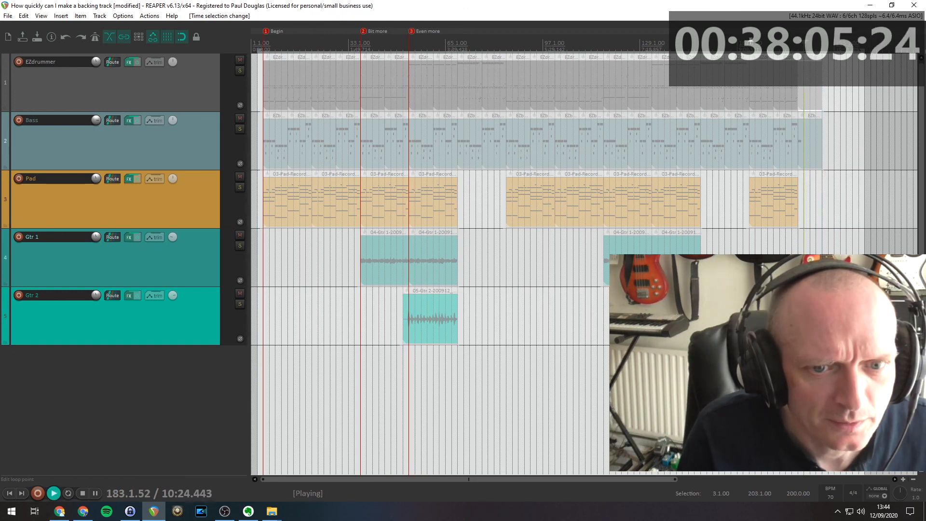
pyautogui.press('space')
pyautogui.press('space')
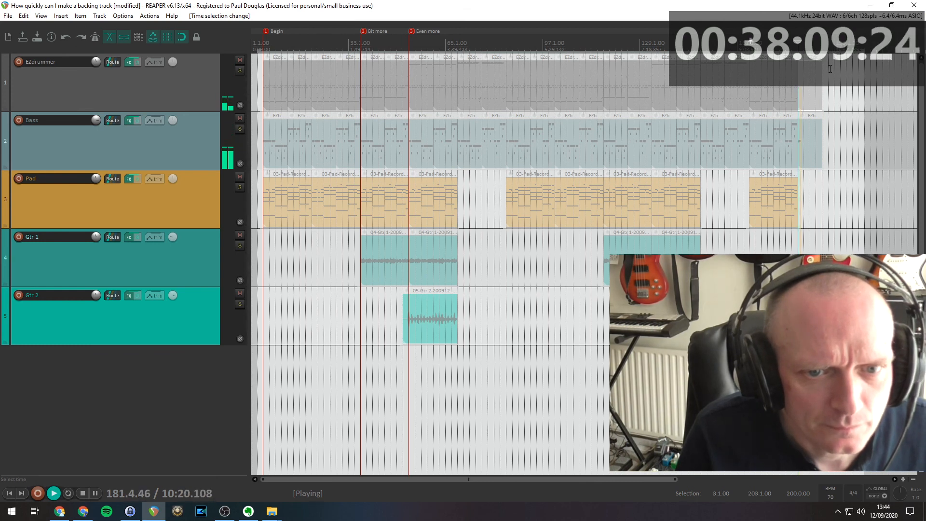
pyautogui.moveTo(862, 49); pyautogui.dragTo(811, 50)
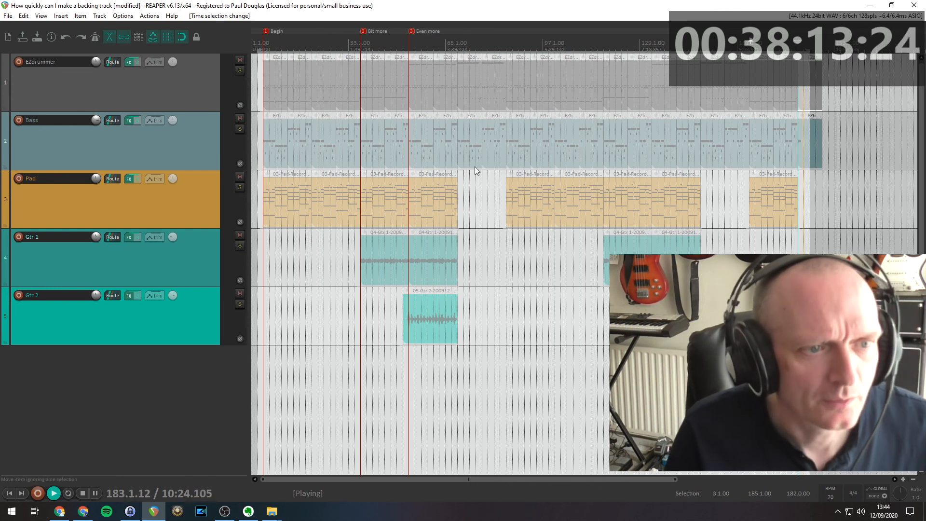
pyautogui.press('space')
# Render the master mix of the time selection as a WAV file into the "How quickly can I make a backing track" project folder.
pyautogui.click(8, 15)
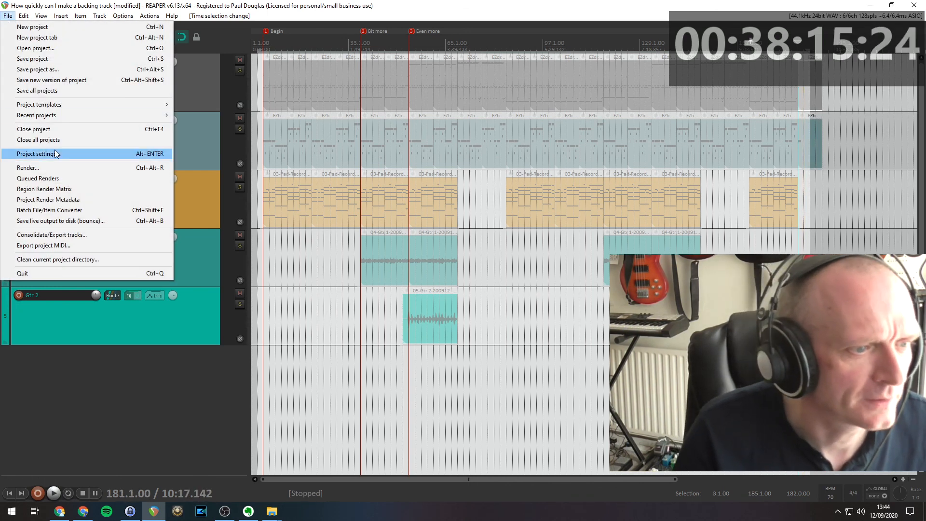
pyautogui.click(45, 169)
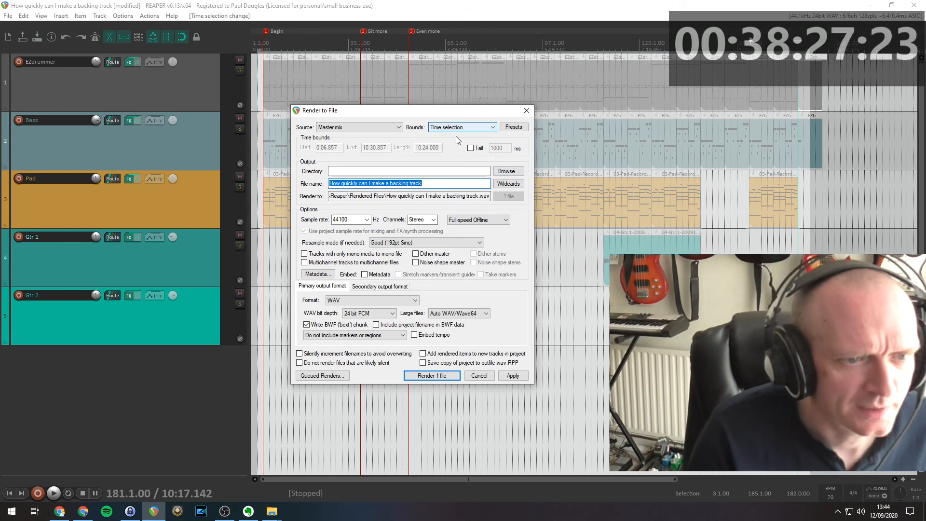
pyautogui.click(505, 174)
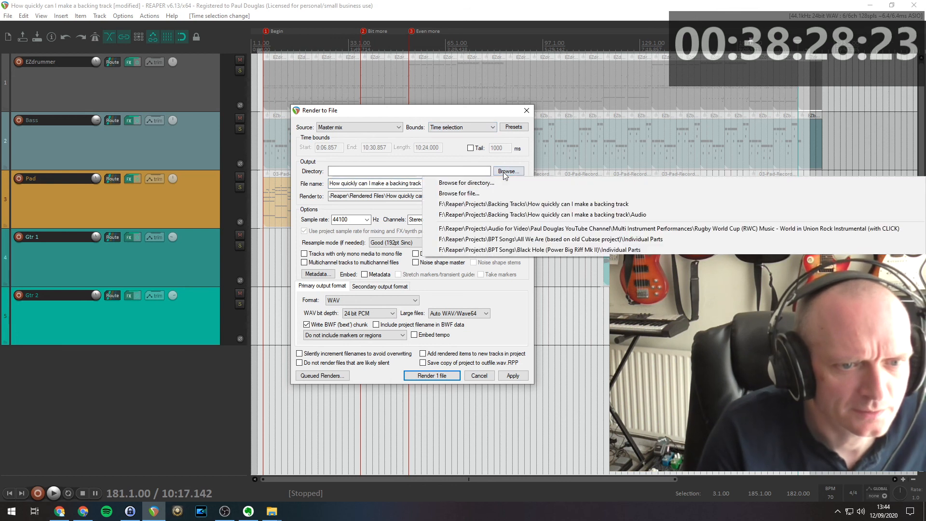
pyautogui.click(494, 204)
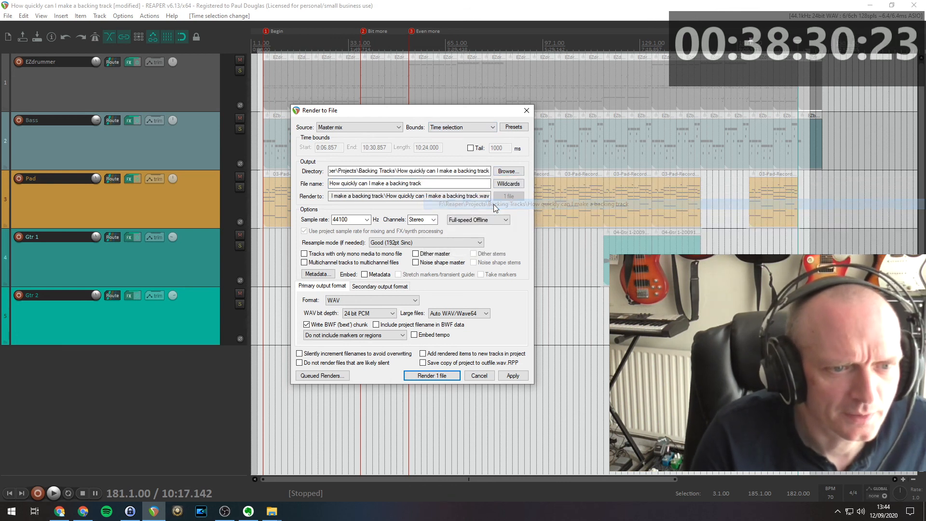
pyautogui.click(436, 375)
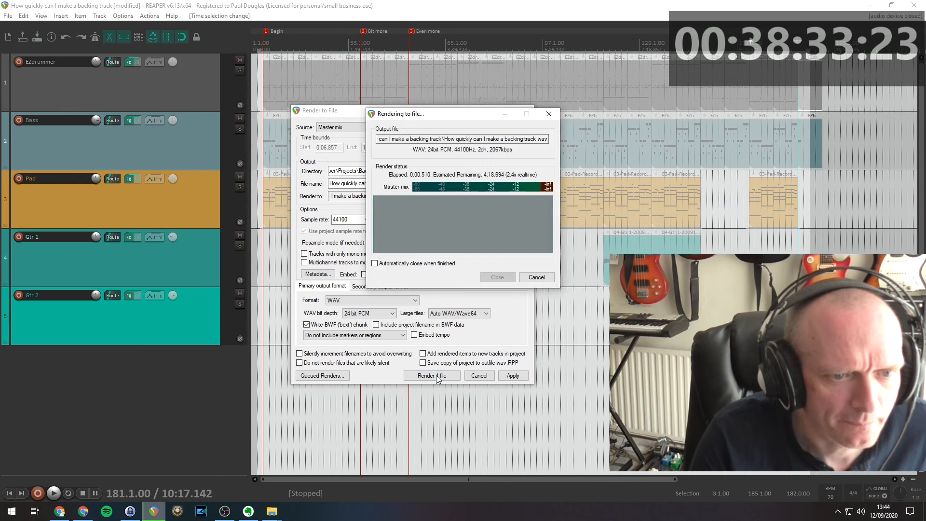